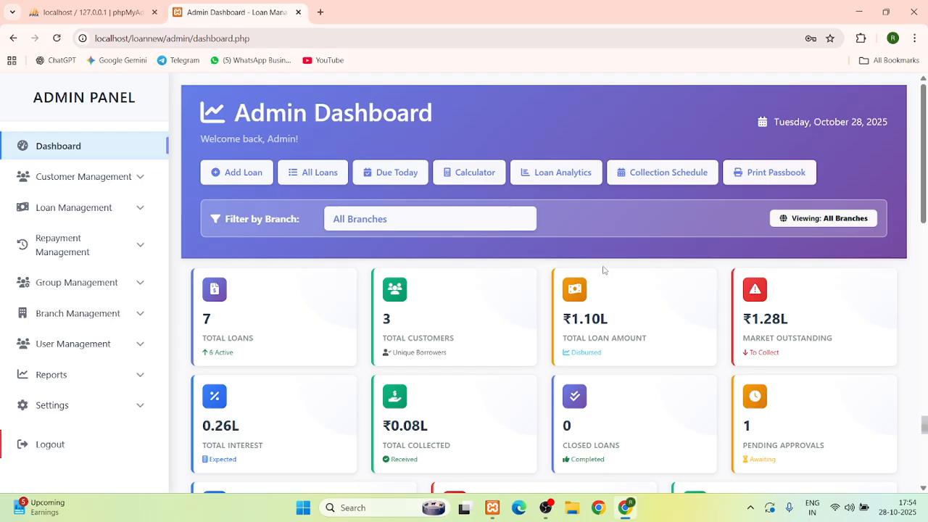
# Log out of the admin dashboard and scroll the public home page to the footer and back up
pyautogui.scroll(-3, 603, 269)
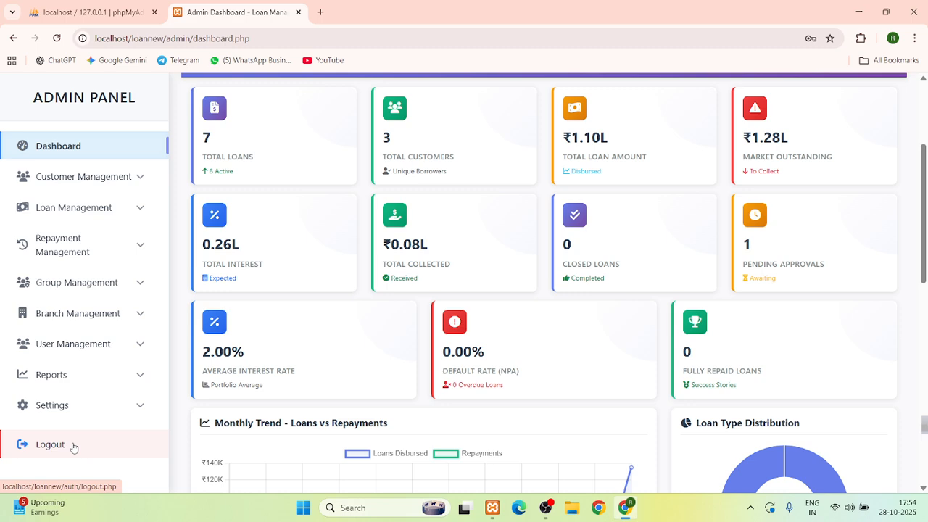
pyautogui.click(73, 445)
pyautogui.scroll(-2, 273, 377)
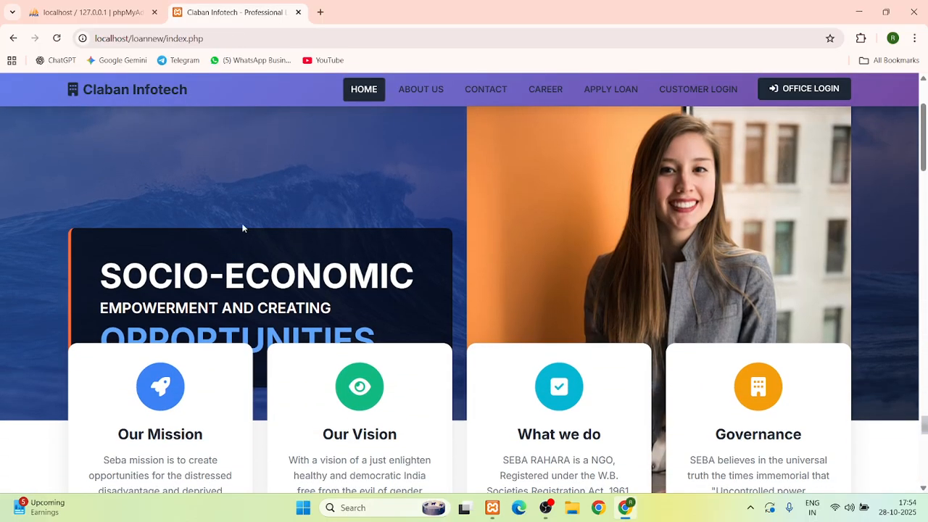
pyautogui.scroll(-2, 244, 232)
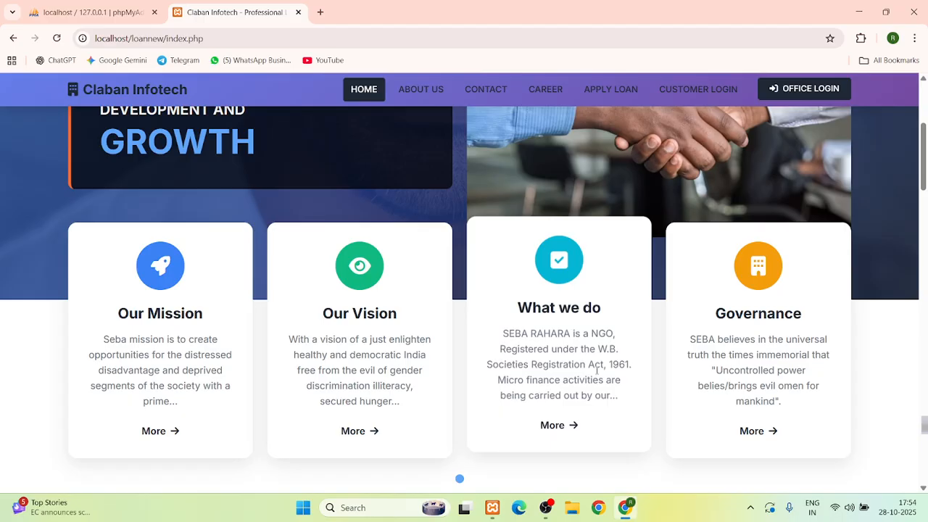
pyautogui.scroll(-8, 596, 370)
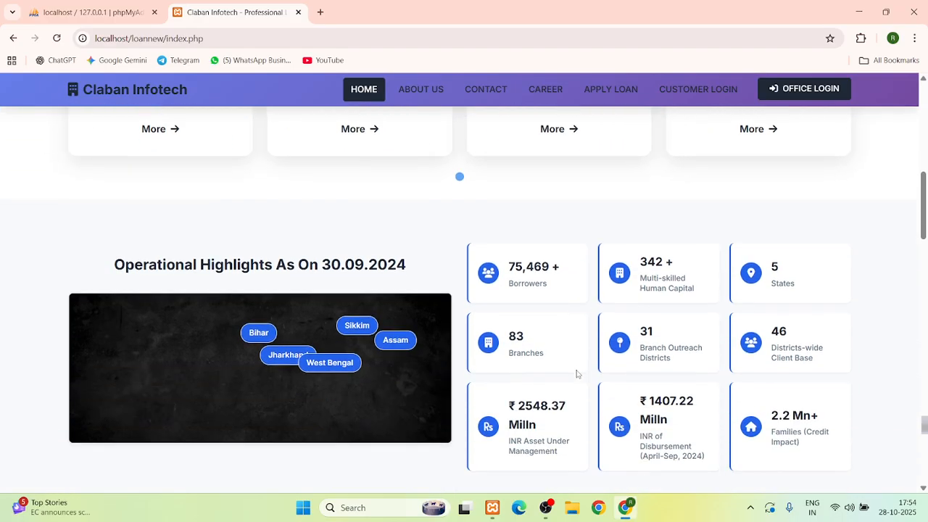
pyautogui.scroll(-15, 577, 374)
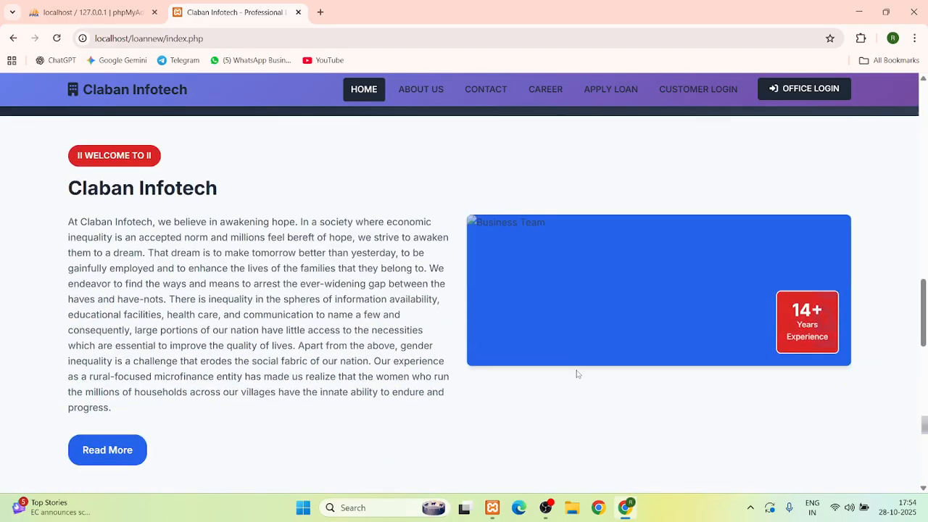
pyautogui.scroll(-4, 576, 370)
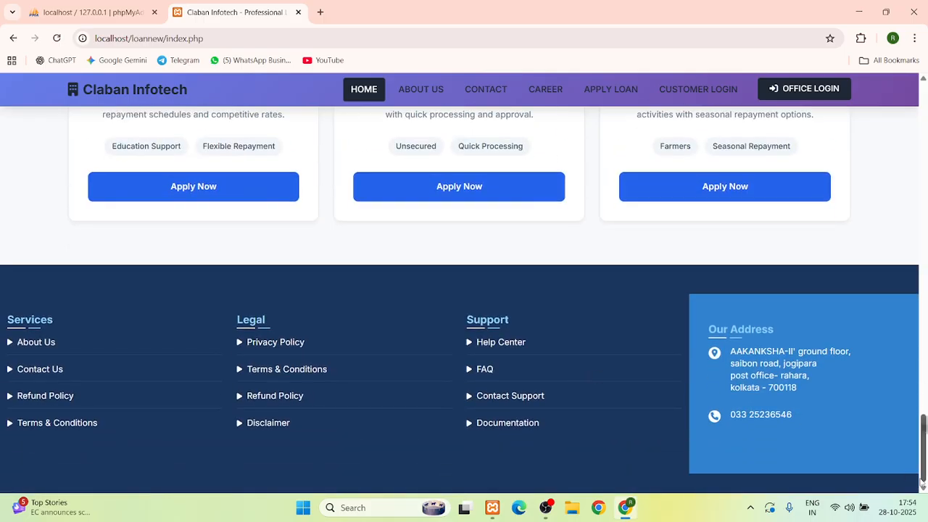
pyautogui.moveTo(923, 443); pyautogui.dragTo(926, 109)
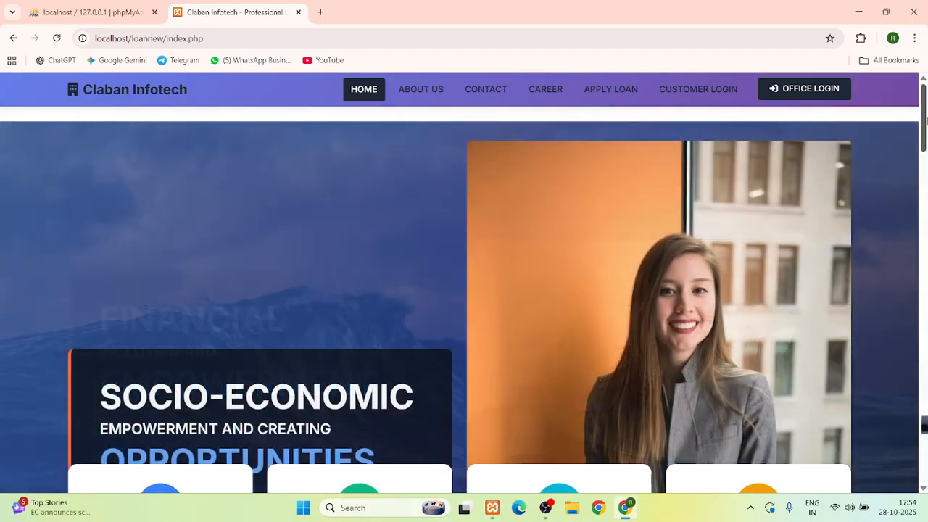
# Visit the About Us, Contact and Career pages, ending on the Apply Loan page
pyautogui.click(433, 93)
pyautogui.click(486, 90)
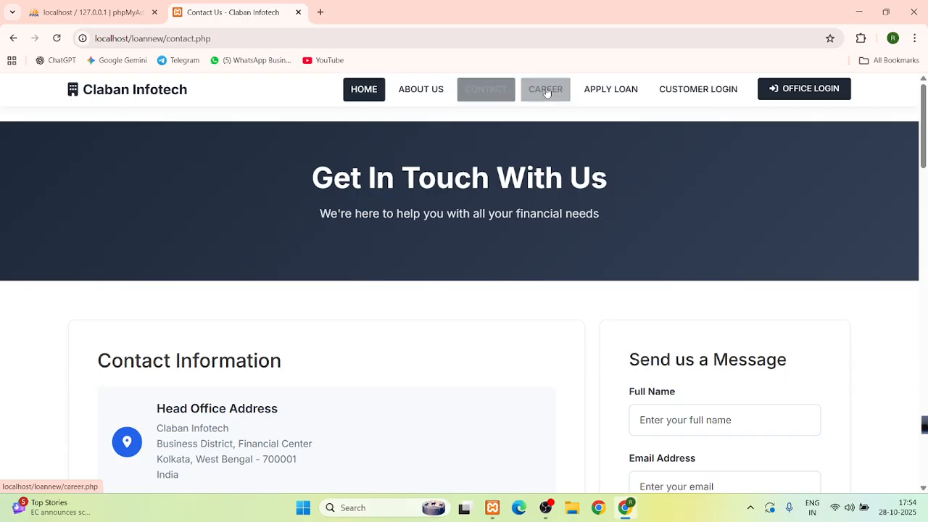
pyautogui.click(547, 90)
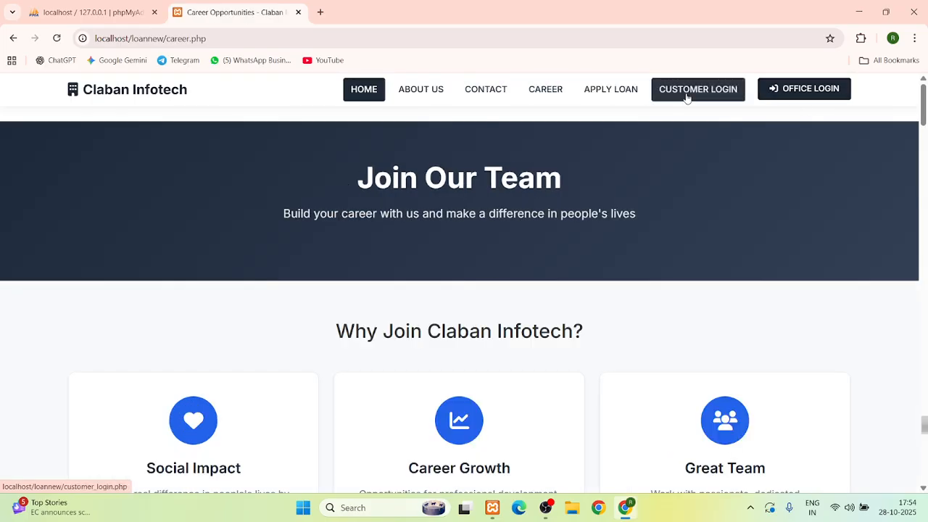
pyautogui.click(616, 95)
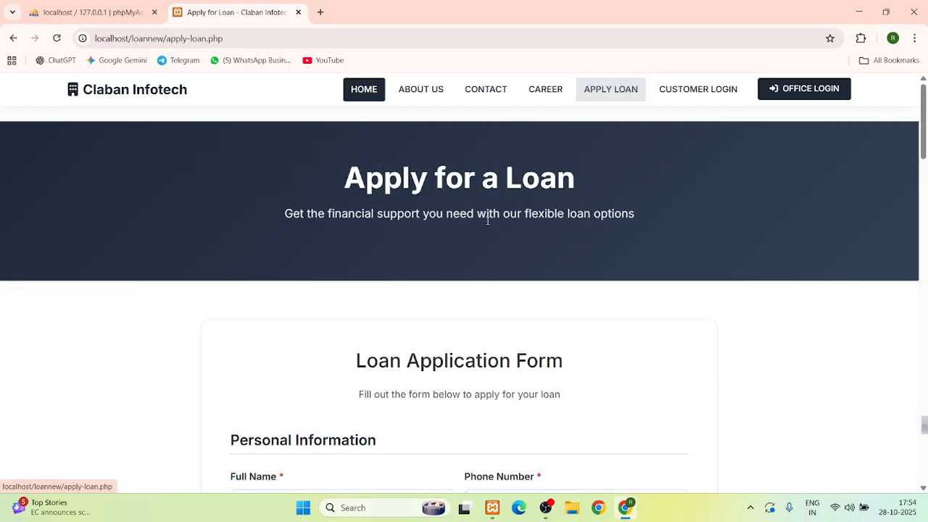
# In Branch & Agent Selection, choose badhad branch and that branch's agent
pyautogui.scroll(-3, 469, 234)
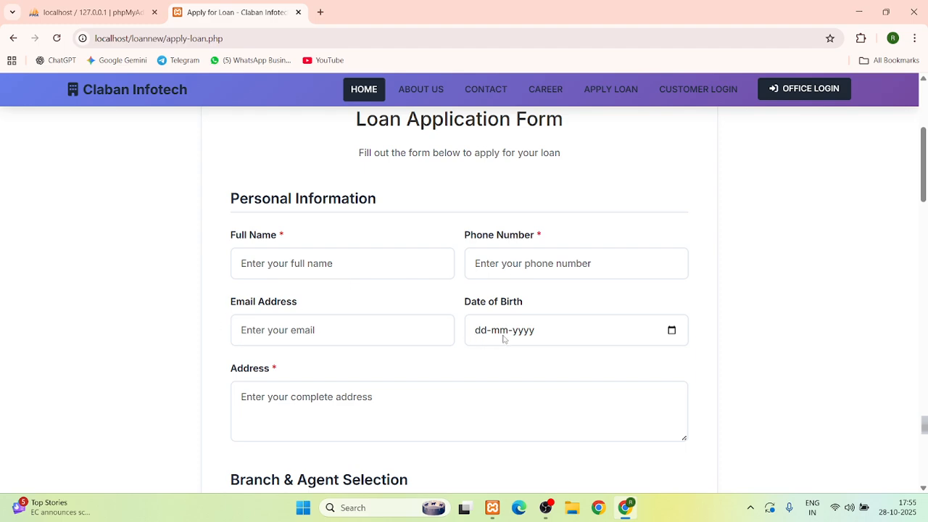
pyautogui.scroll(-1, 504, 337)
pyautogui.scroll(-3, 506, 295)
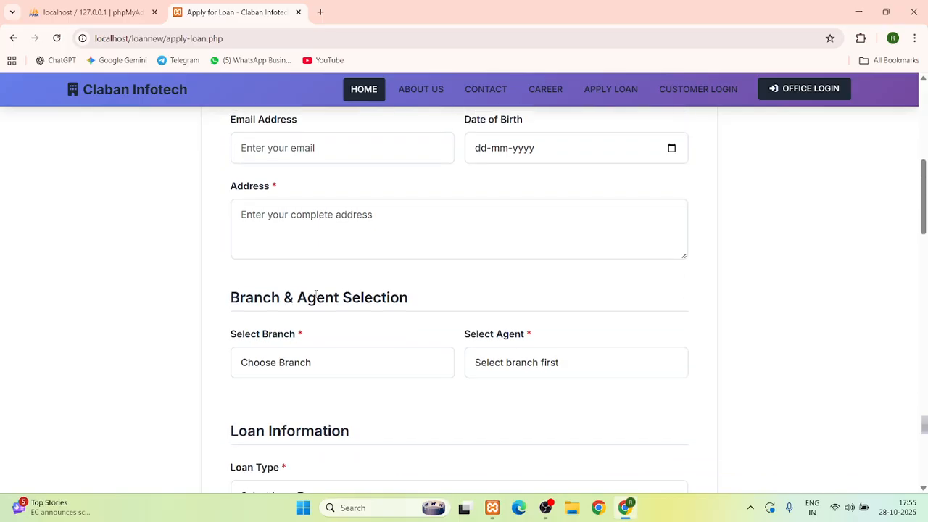
pyautogui.click(265, 308)
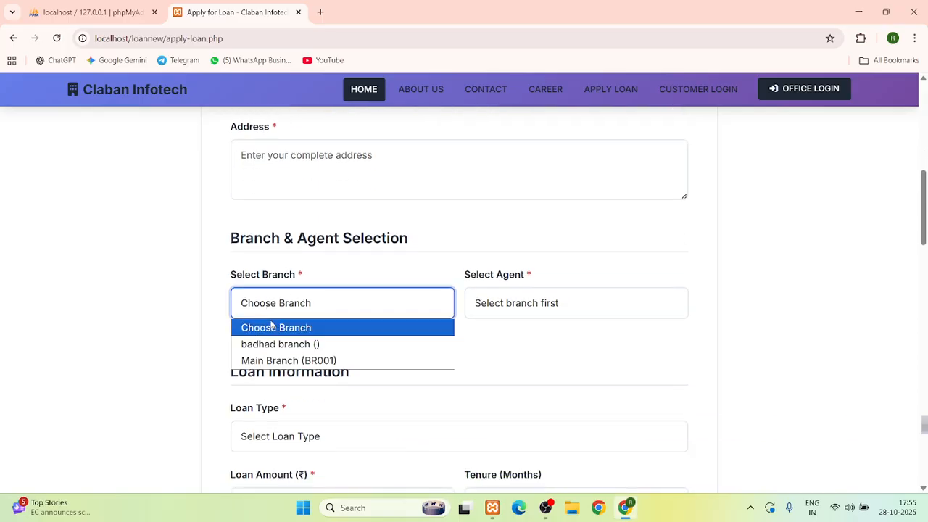
pyautogui.click(381, 281)
pyautogui.click(324, 306)
pyautogui.click(351, 292)
pyautogui.click(481, 306)
pyautogui.click(355, 314)
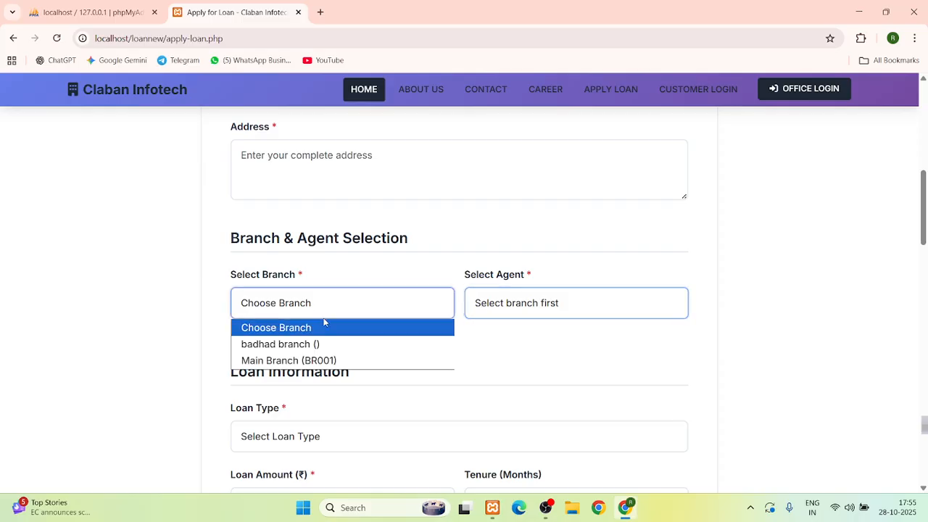
pyautogui.click(348, 343)
pyautogui.click(524, 308)
pyautogui.click(520, 339)
# Look at the loan type list, scroll through the rest of the form, then go to Office Login
pyautogui.scroll(-2, 464, 326)
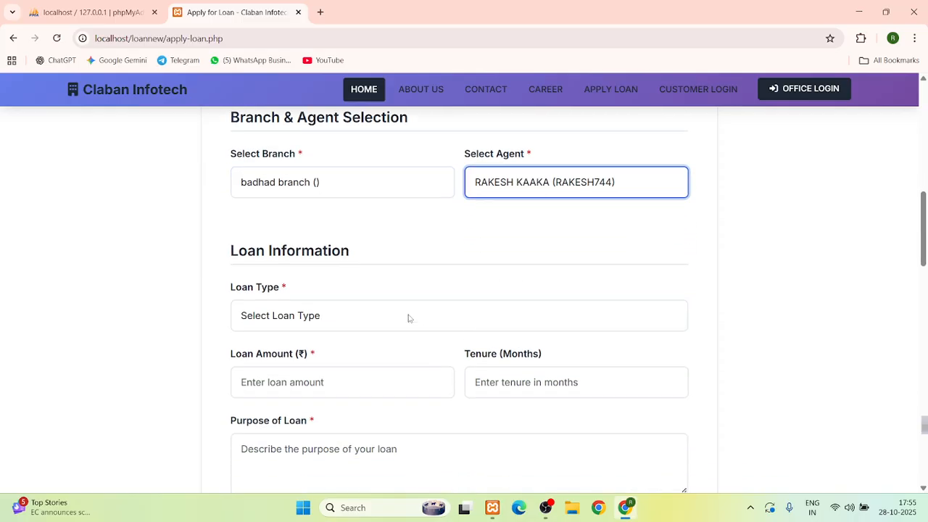
pyautogui.click(298, 324)
pyautogui.scroll(-2, 367, 245)
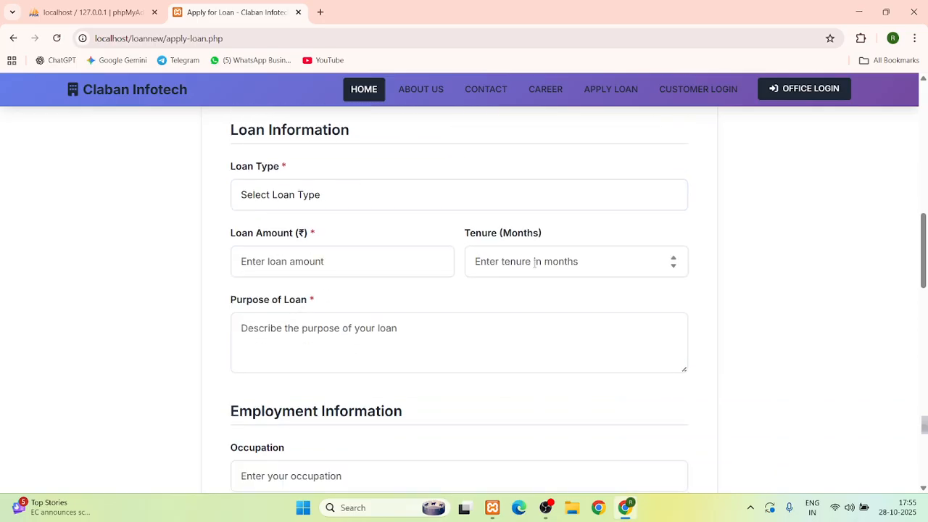
pyautogui.scroll(-1, 534, 262)
pyautogui.scroll(-2, 331, 281)
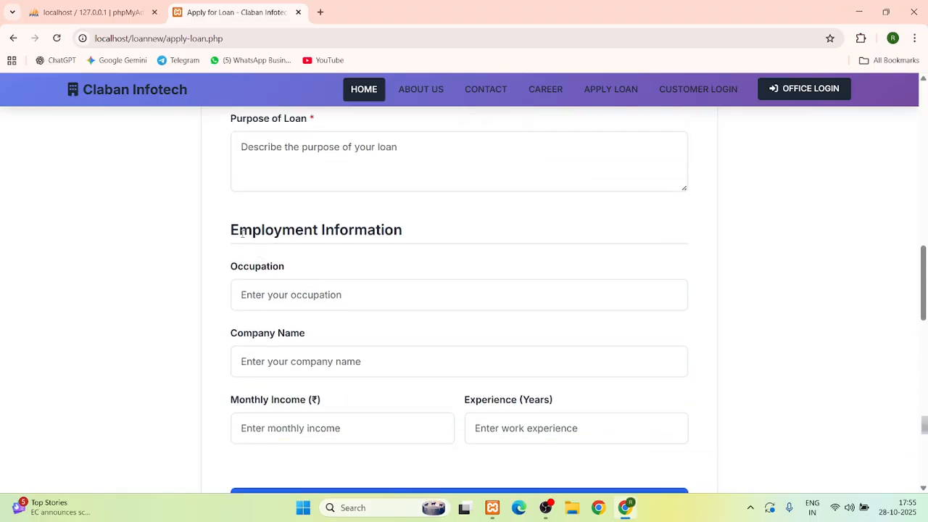
pyautogui.scroll(-1, 402, 249)
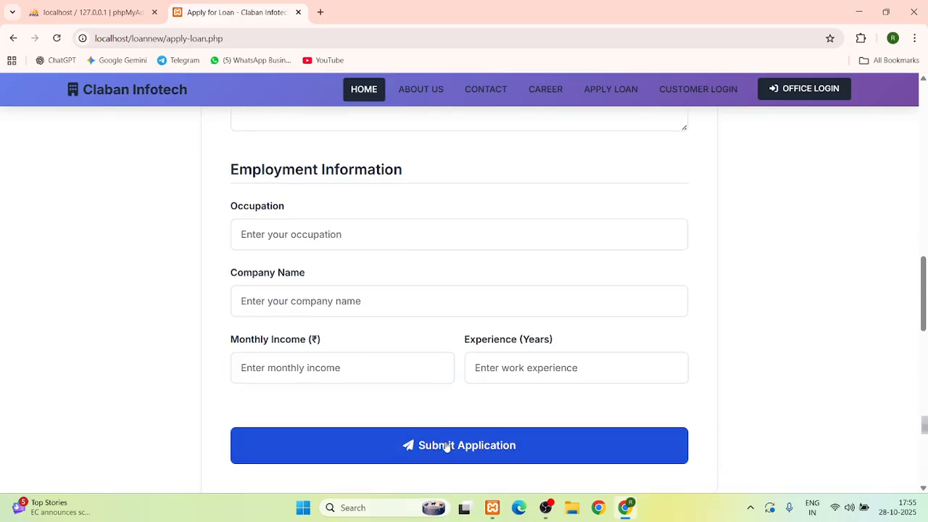
pyautogui.scroll(5, 516, 426)
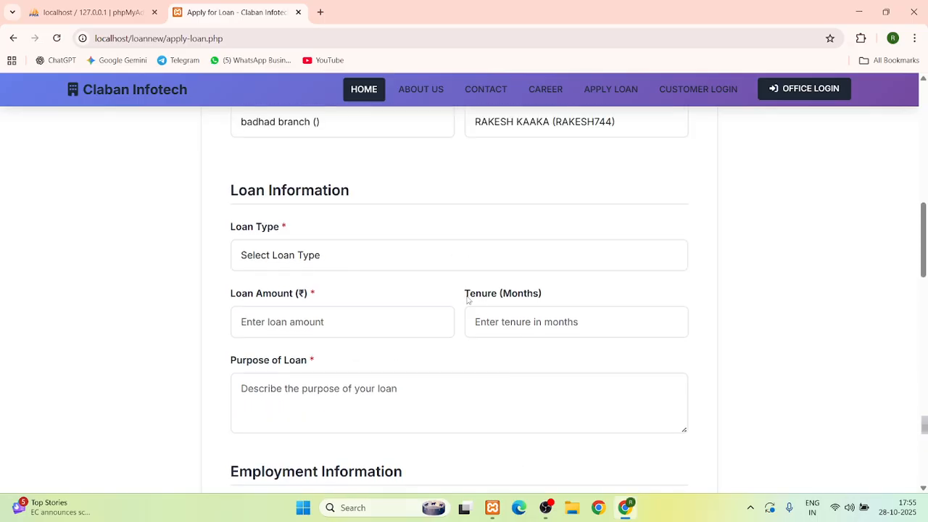
pyautogui.scroll(2, 455, 294)
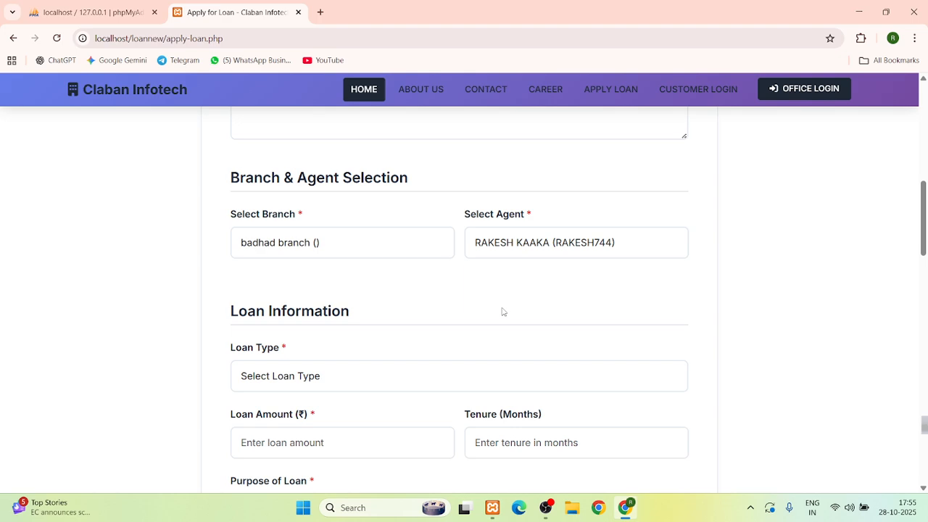
pyautogui.scroll(8, 502, 312)
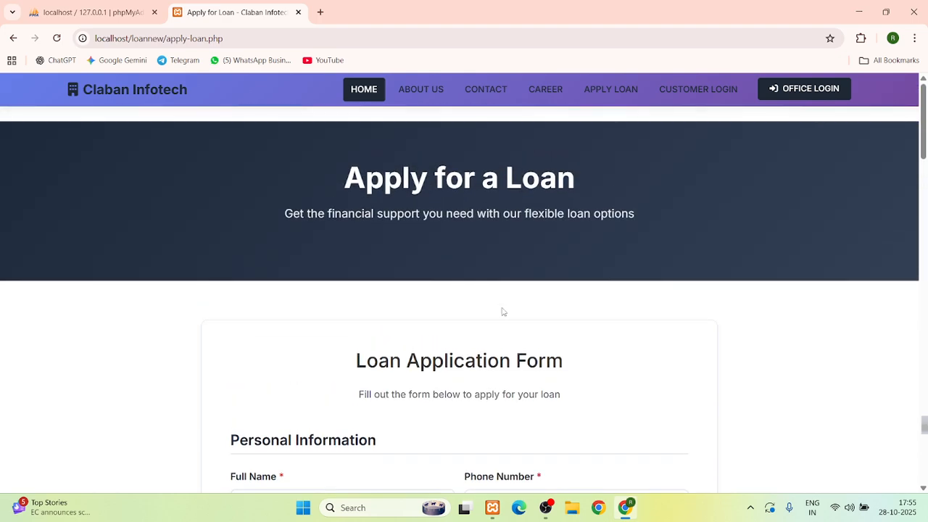
pyautogui.scroll(-4, 503, 311)
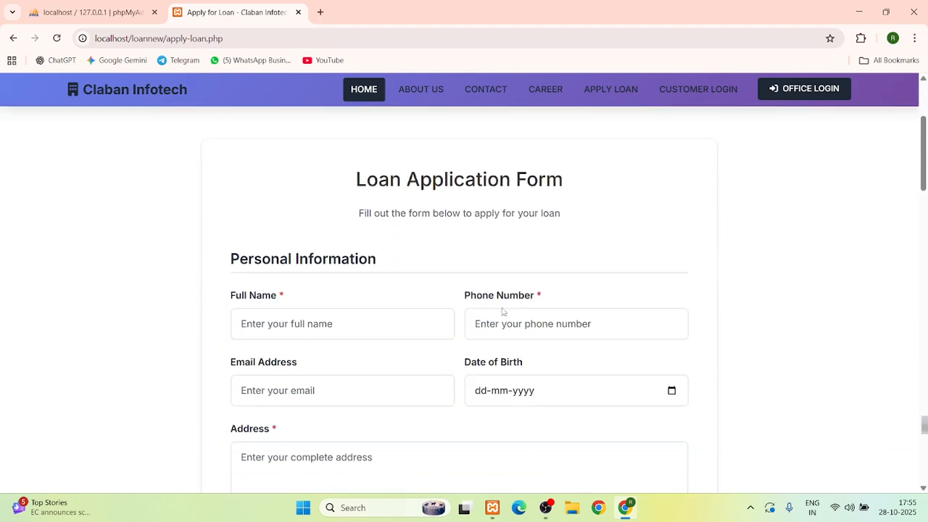
pyautogui.click(790, 103)
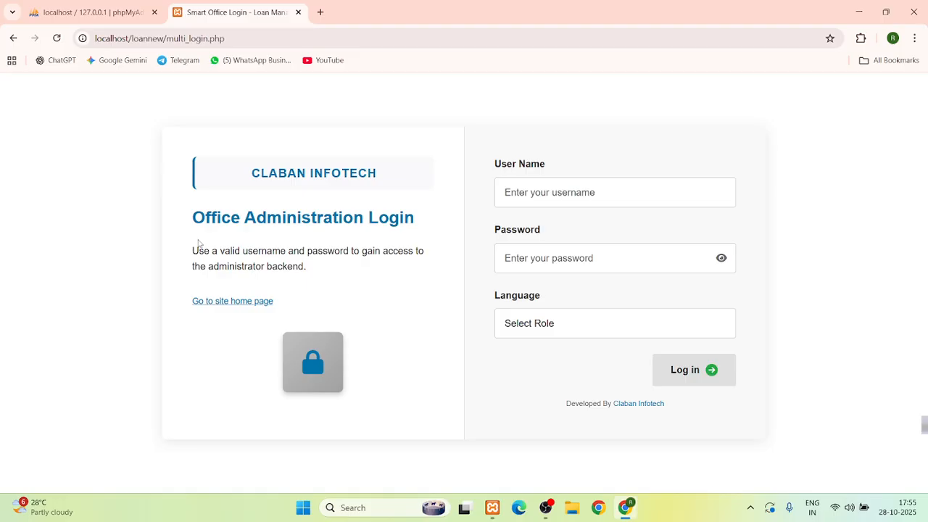
# Sign in with the saved admin username, the account password and the Admin role
pyautogui.click(554, 191)
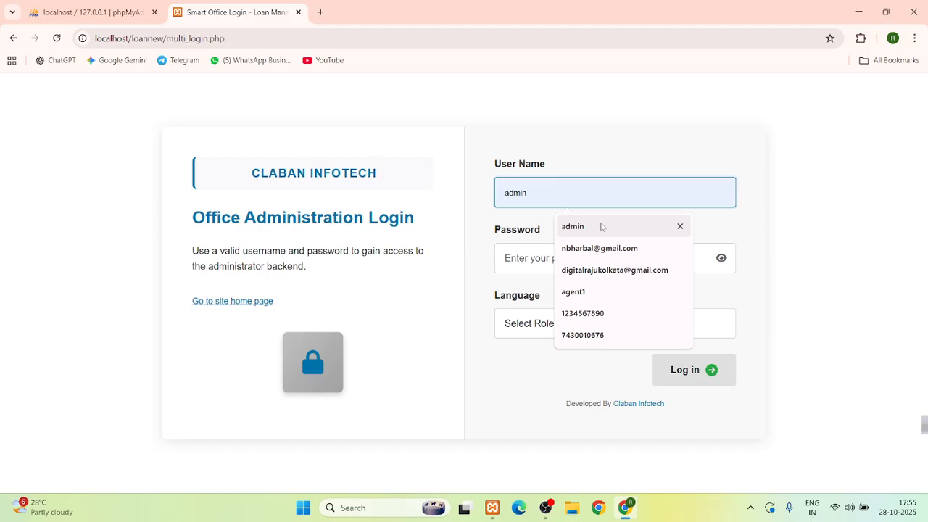
pyautogui.click(601, 227)
pyautogui.click(543, 258)
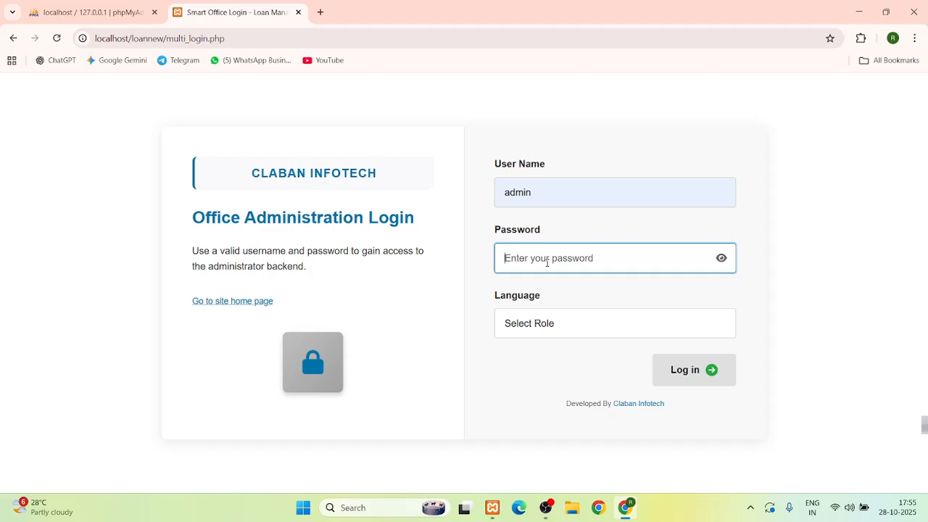
pyautogui.write('******')
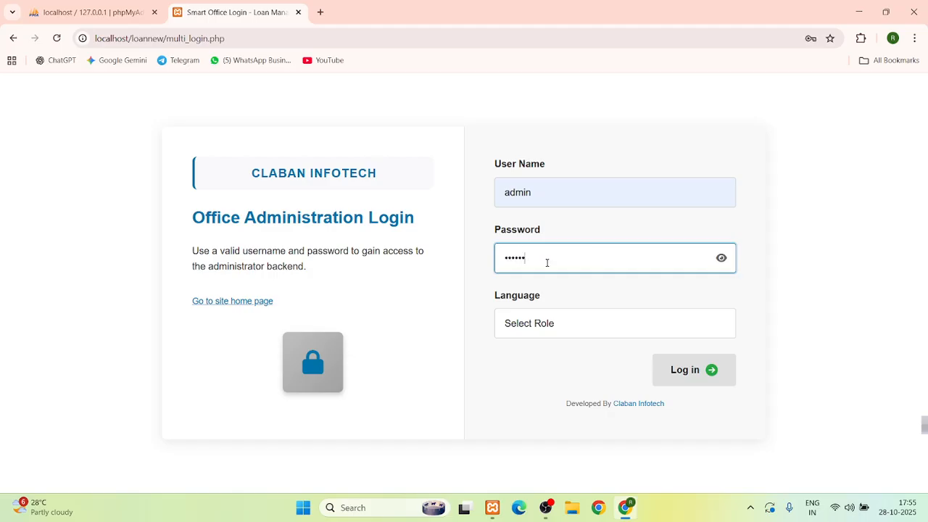
pyautogui.click(543, 323)
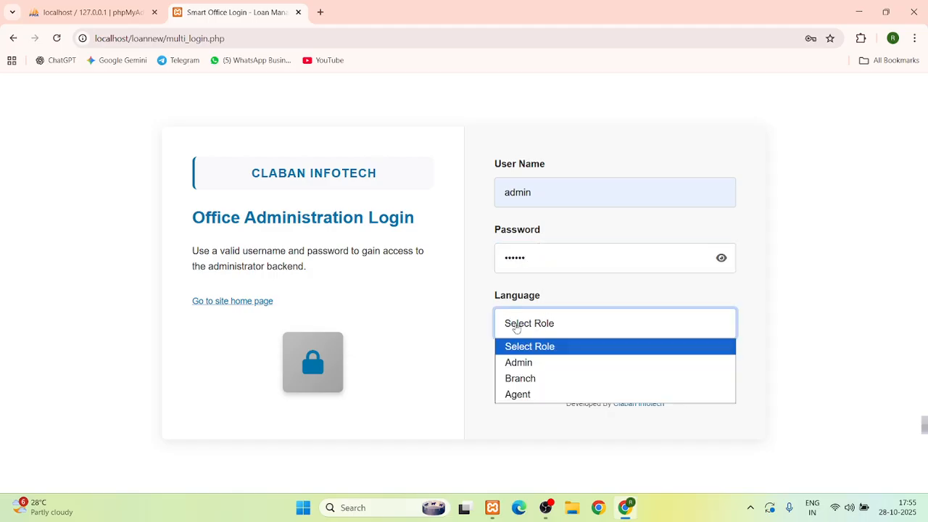
pyautogui.click(529, 362)
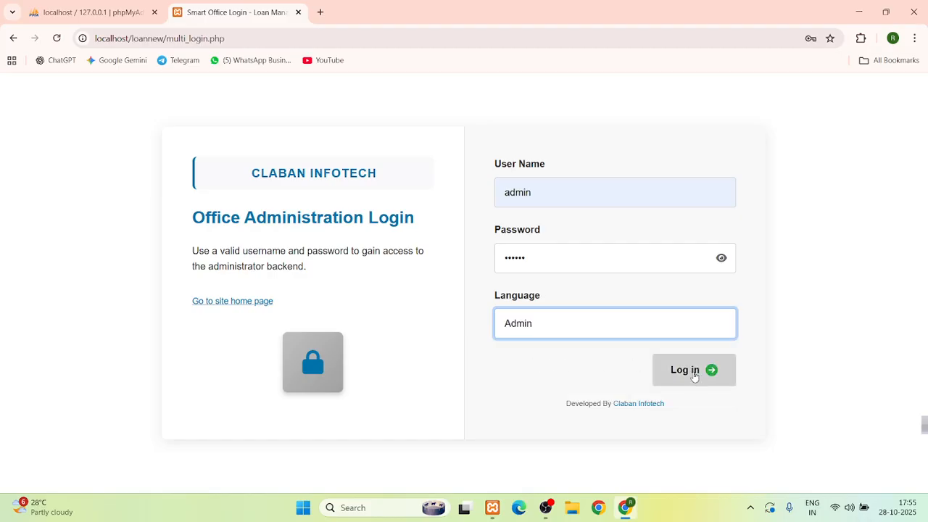
pyautogui.click(693, 372)
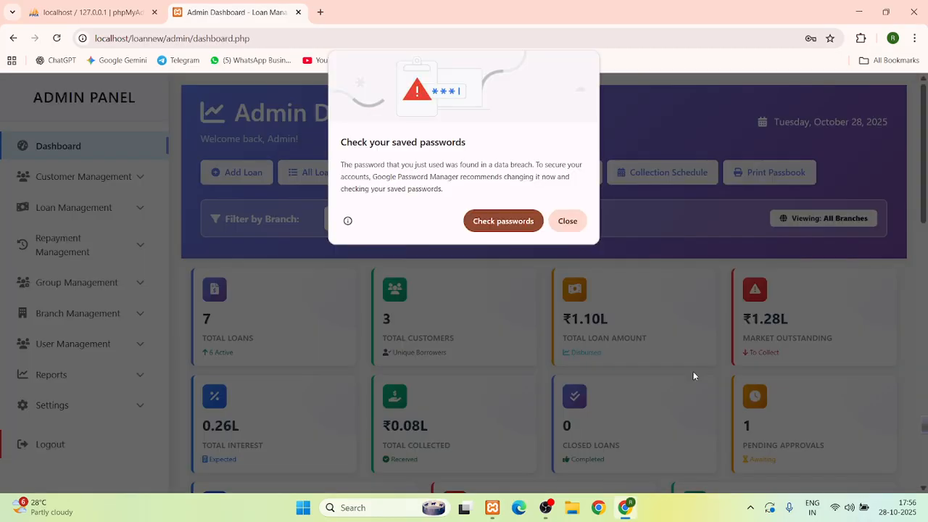
pyautogui.click(566, 223)
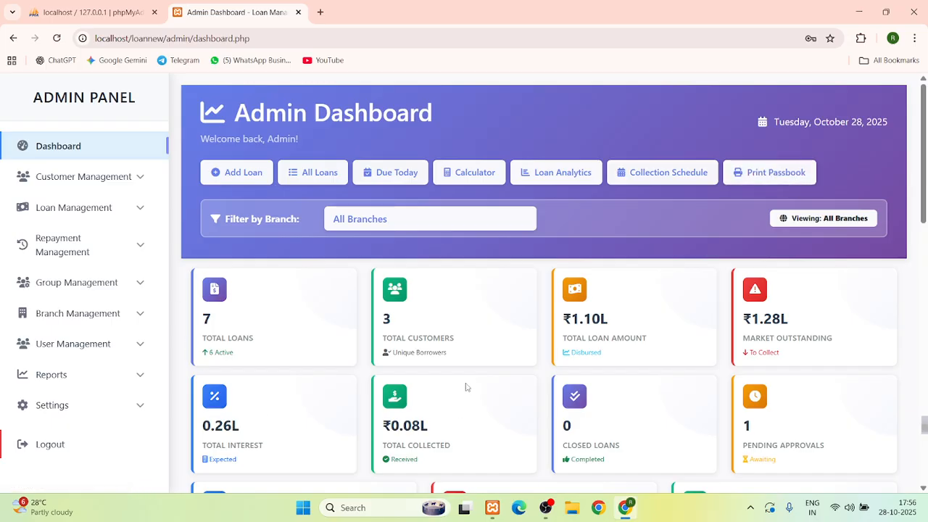
pyautogui.scroll(-2, 467, 384)
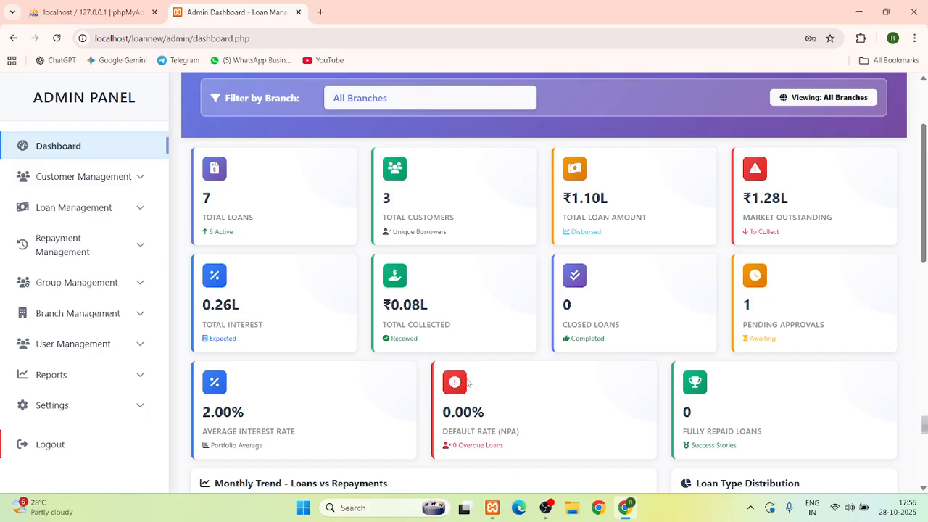
pyautogui.scroll(-1, 468, 384)
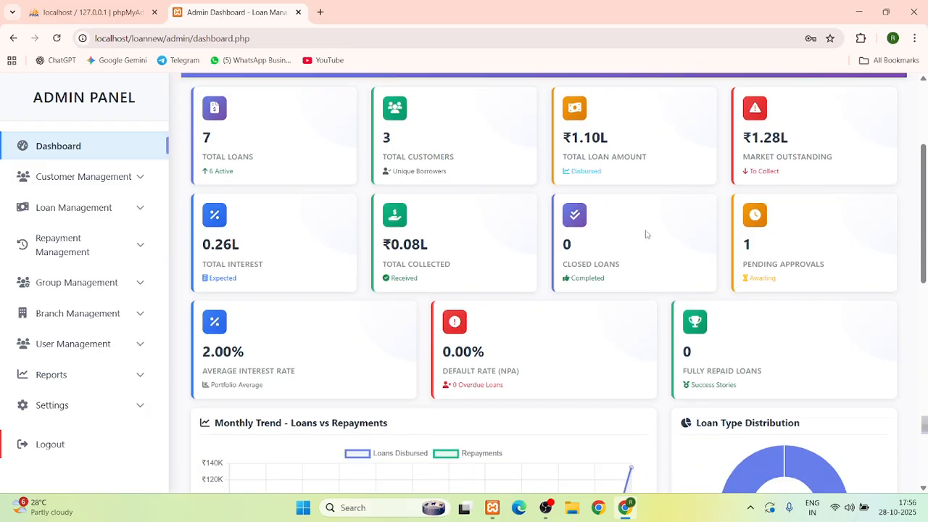
pyautogui.scroll(3, 647, 234)
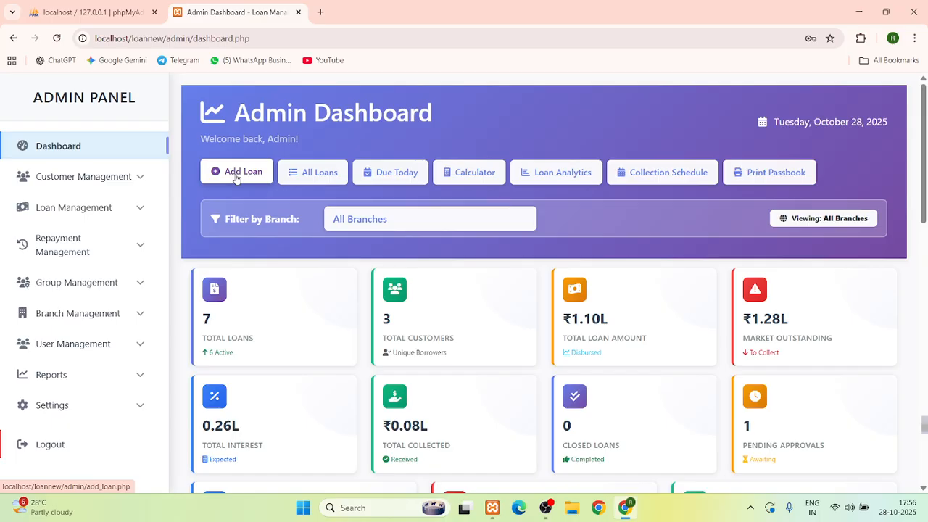
pyautogui.click(92, 209)
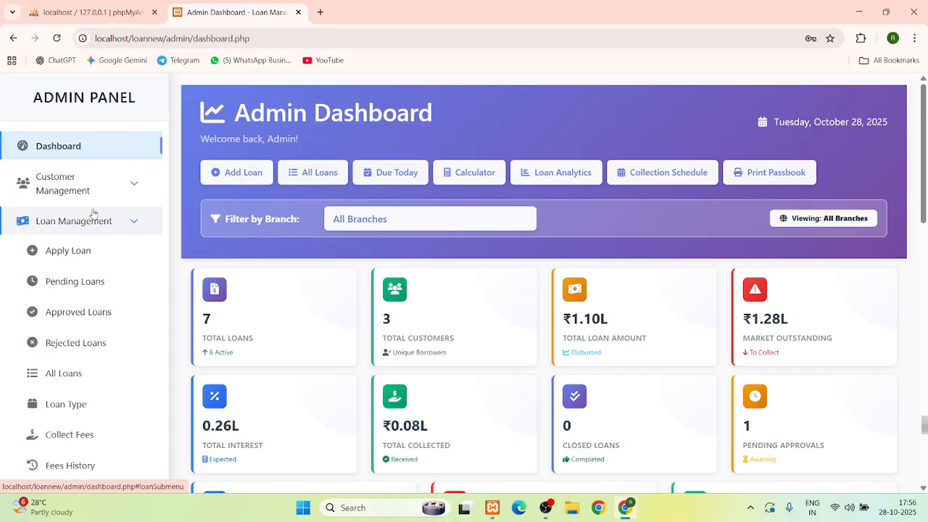
pyautogui.click(69, 221)
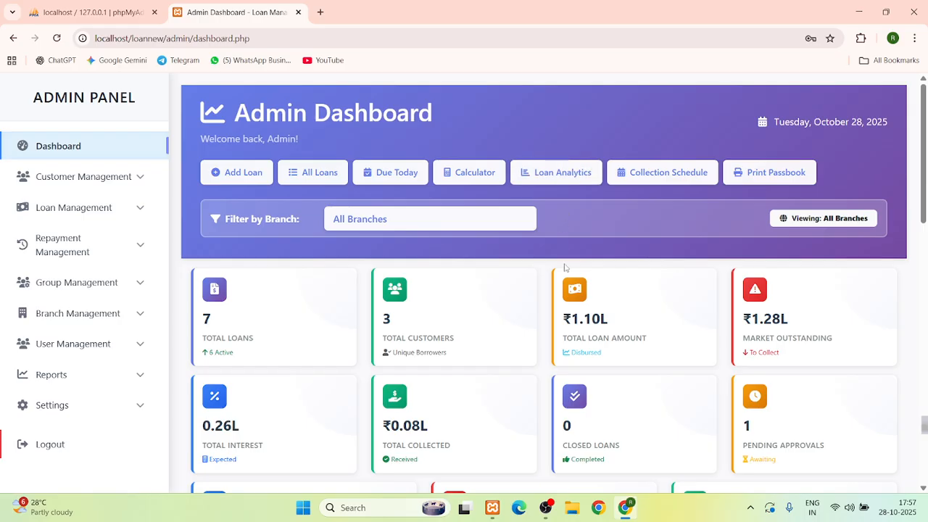
pyautogui.scroll(-2, 564, 268)
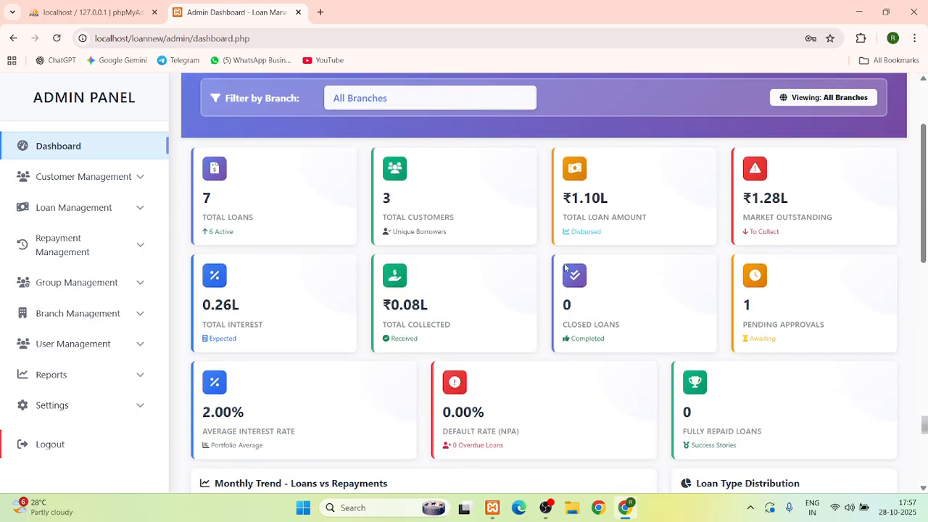
pyautogui.scroll(2, 565, 268)
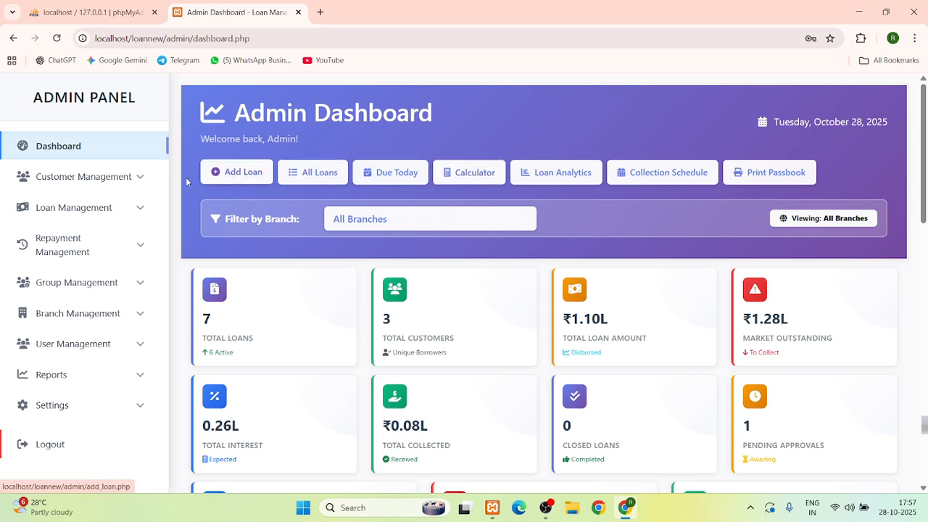
# Open Add New Member and enter the applicant's name, guardian name, S/o relation and Hindu religion
pyautogui.click(111, 176)
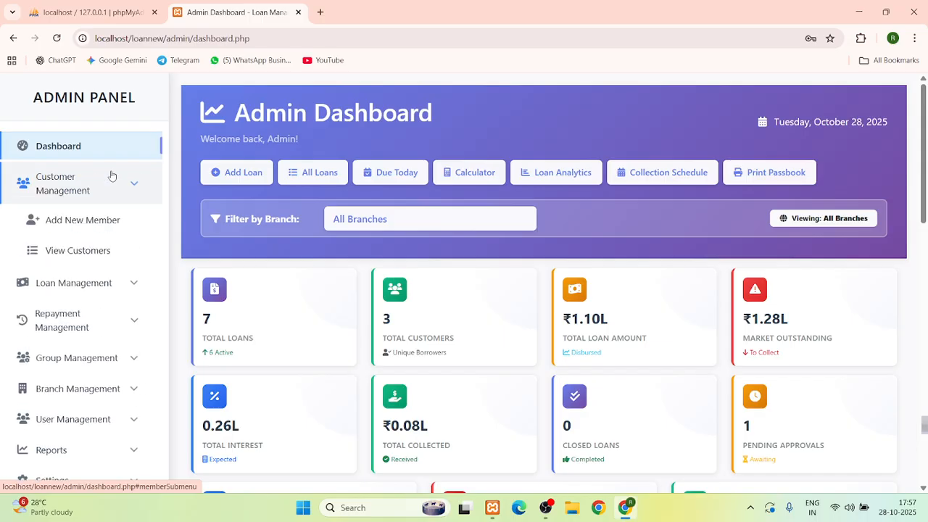
pyautogui.click(93, 231)
pyautogui.scroll(-1, 261, 210)
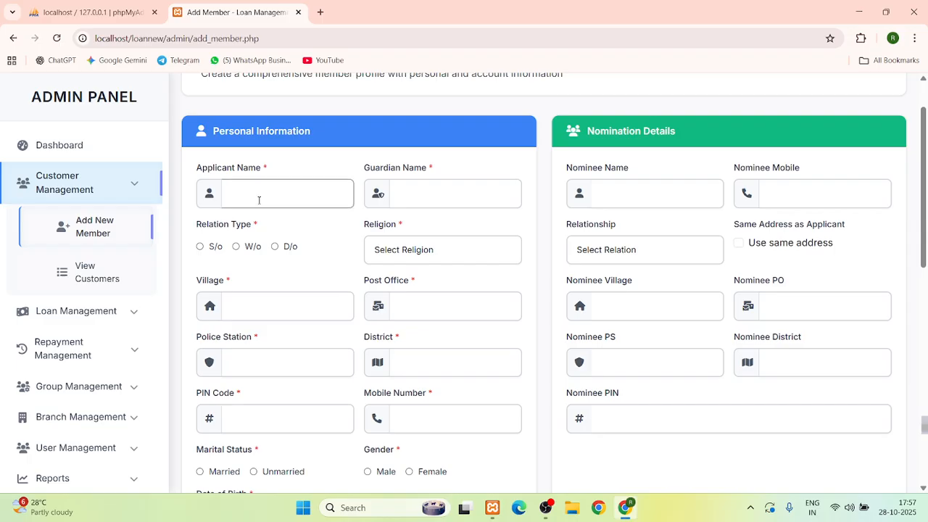
pyautogui.click(258, 200)
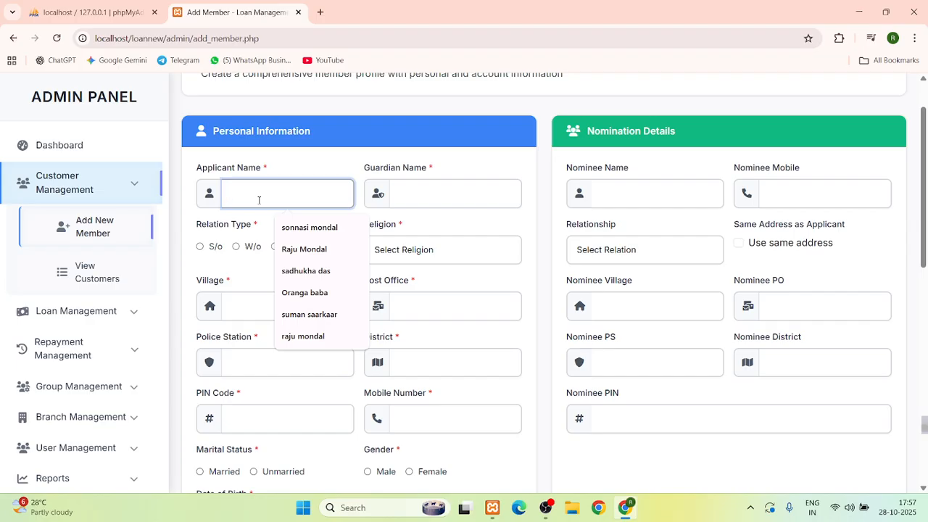
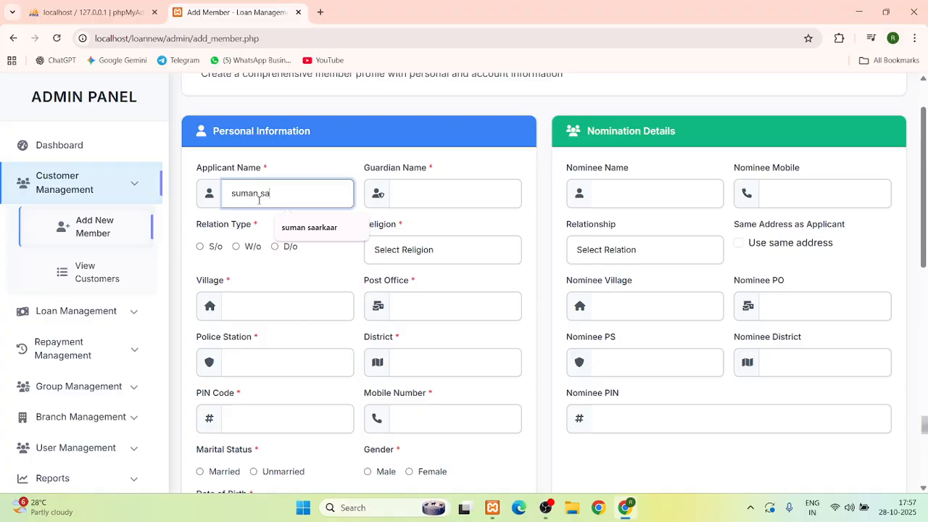
pyautogui.click(410, 194)
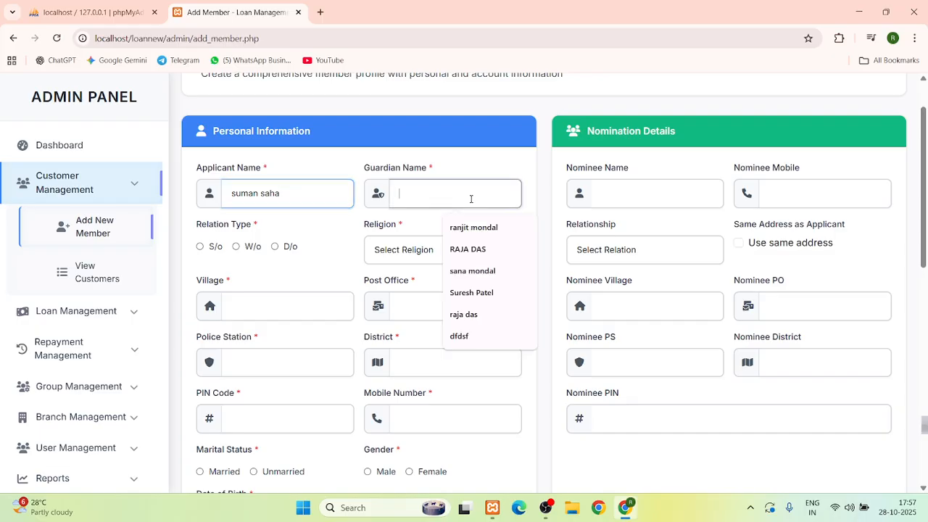
pyautogui.click(471, 269)
pyautogui.click(201, 247)
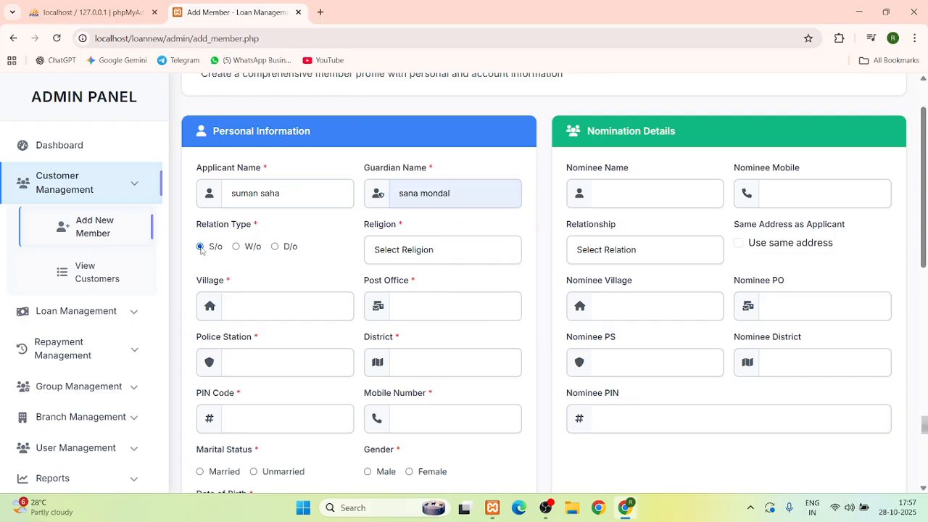
pyautogui.click(428, 255)
pyautogui.click(415, 287)
# Fill the applicant's village, post office, police station, district and PIN code from suggestions
pyautogui.click(245, 304)
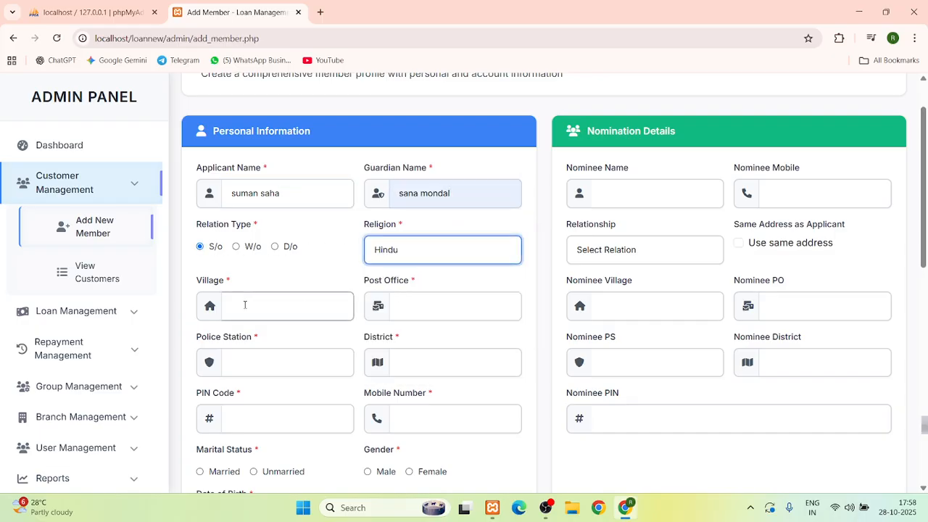
pyautogui.click(294, 361)
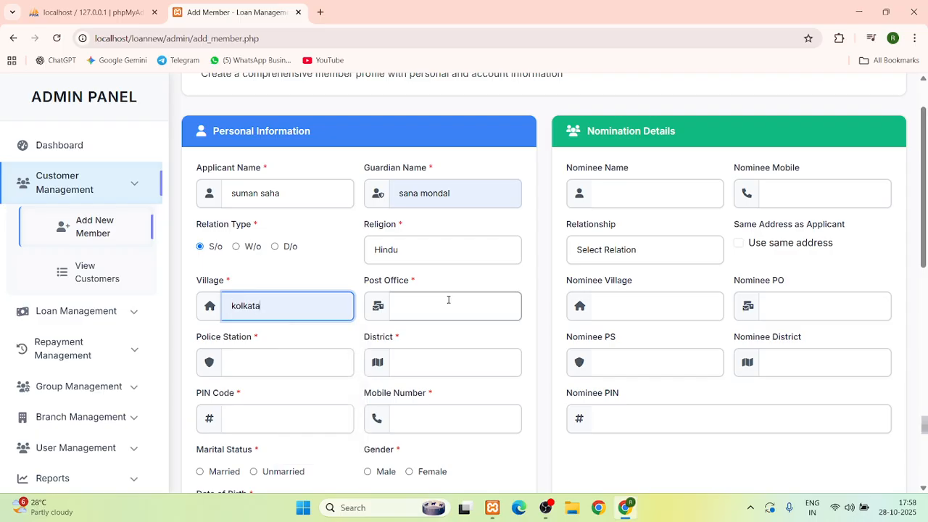
pyautogui.click(447, 300)
pyautogui.click(478, 341)
pyautogui.click(247, 366)
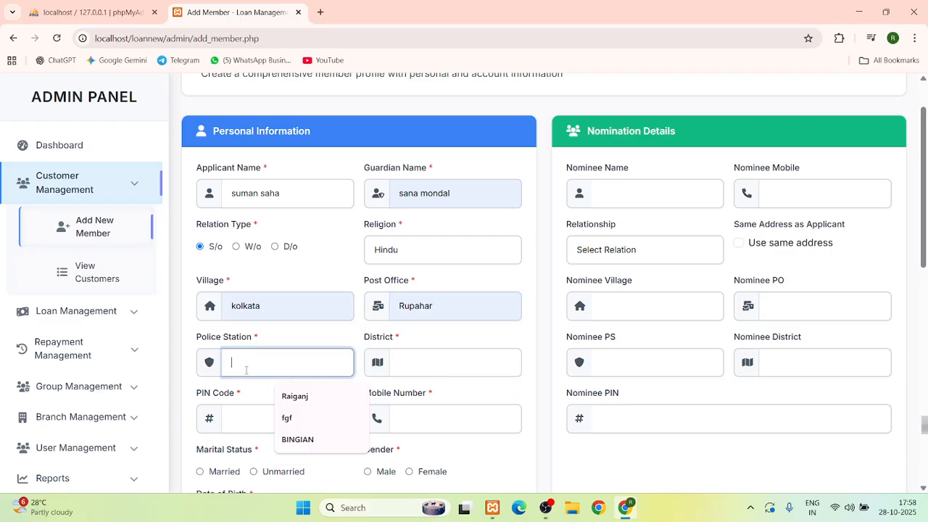
pyautogui.click(296, 404)
pyautogui.click(440, 362)
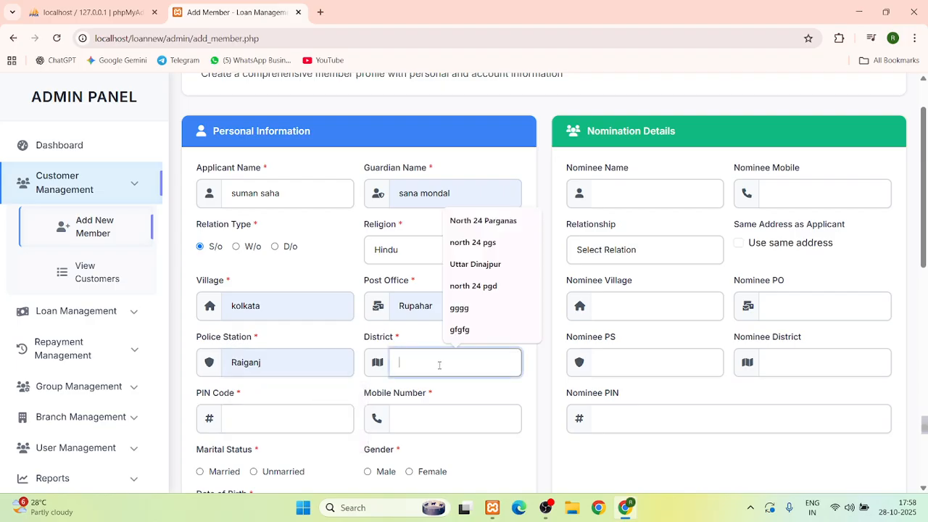
pyautogui.press('Return')
pyautogui.click(267, 410)
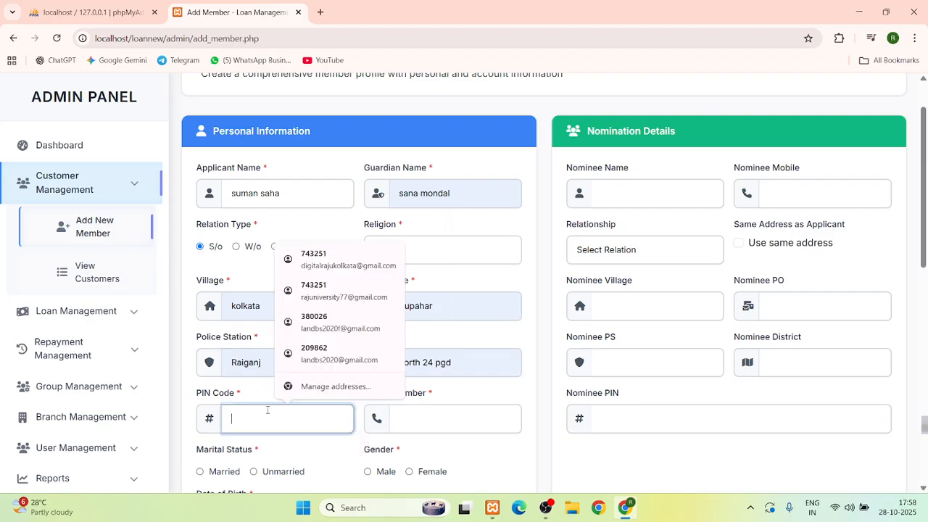
pyautogui.write('482002')
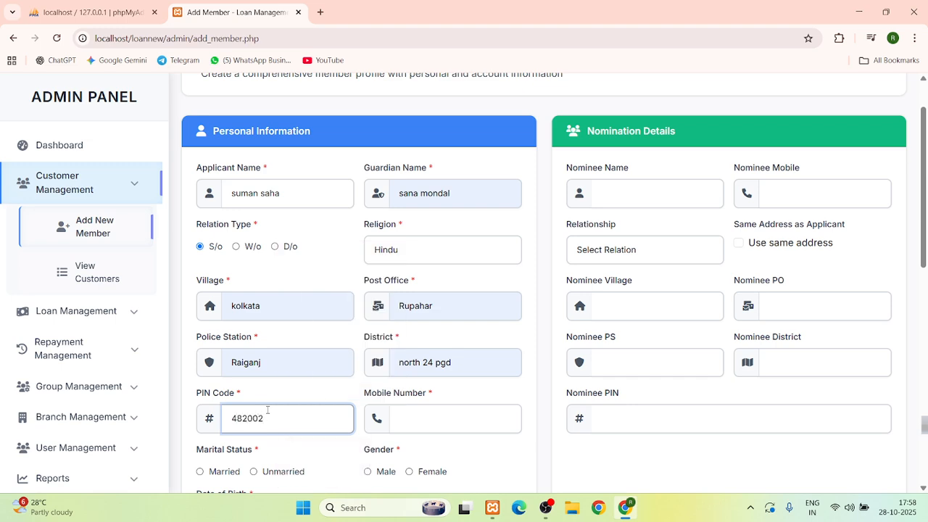
# Enter the applicant's mobile number, mark them Married and Male, and enter the birth date
pyautogui.click(440, 419)
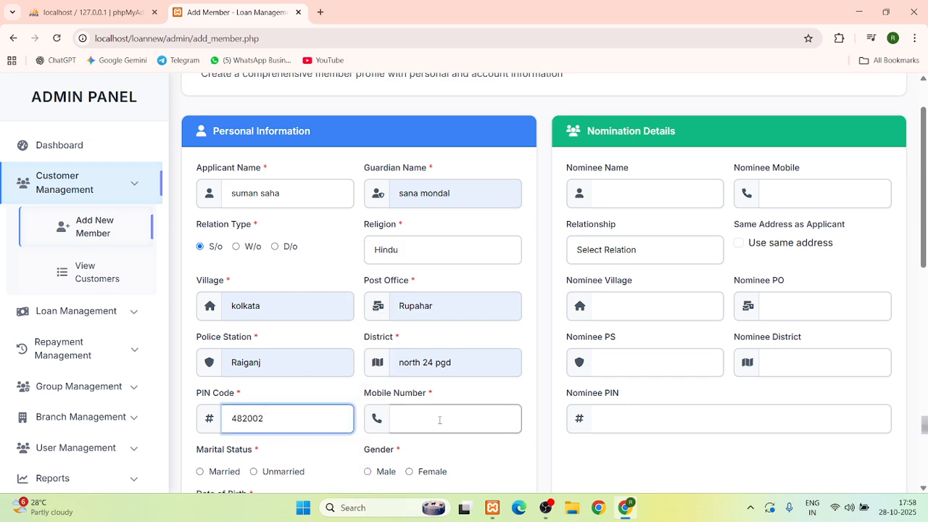
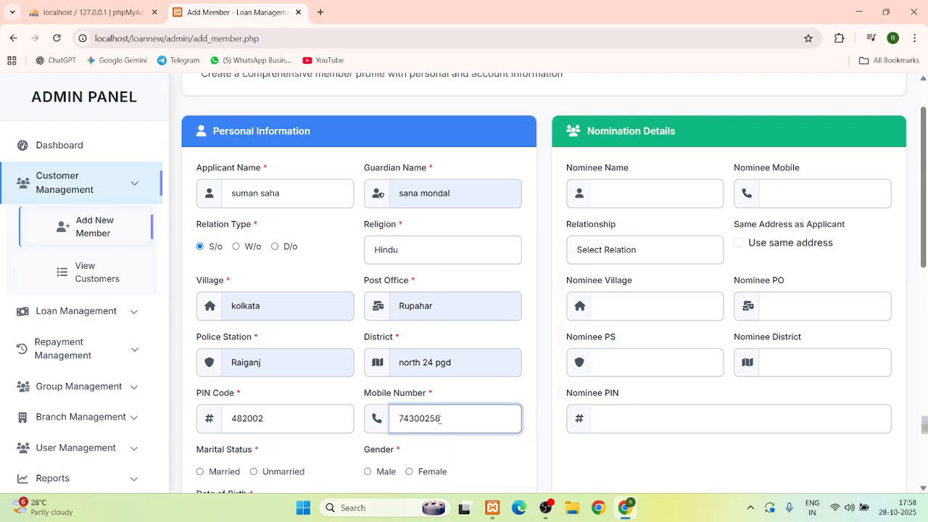
pyautogui.scroll(-3, 427, 424)
pyautogui.moveTo(398, 237); pyautogui.dragTo(455, 238)
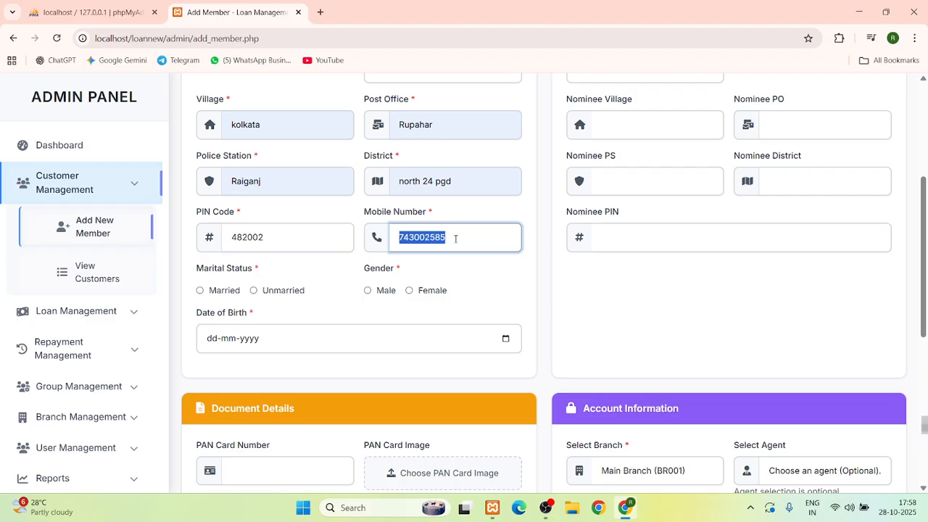
pyautogui.click(455, 238)
pyautogui.write('6')
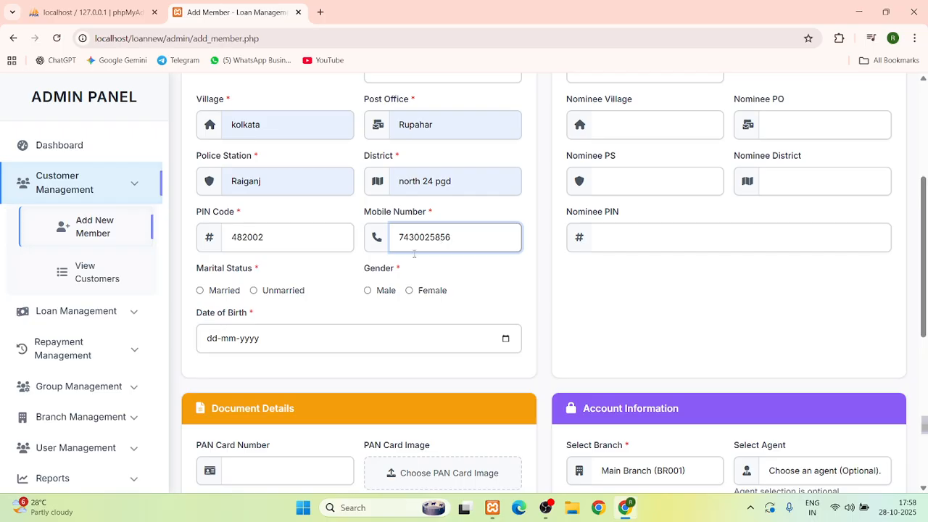
pyautogui.click(201, 290)
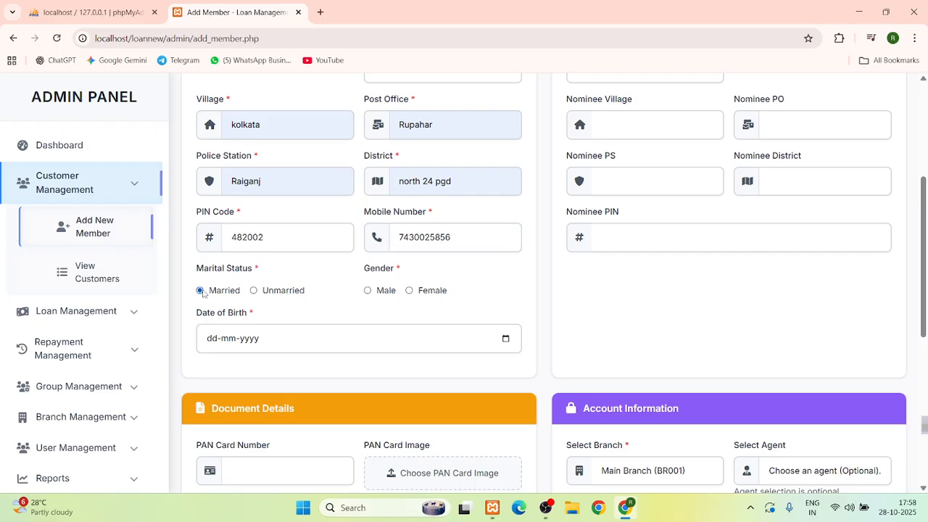
pyautogui.click(367, 291)
pyautogui.click(211, 341)
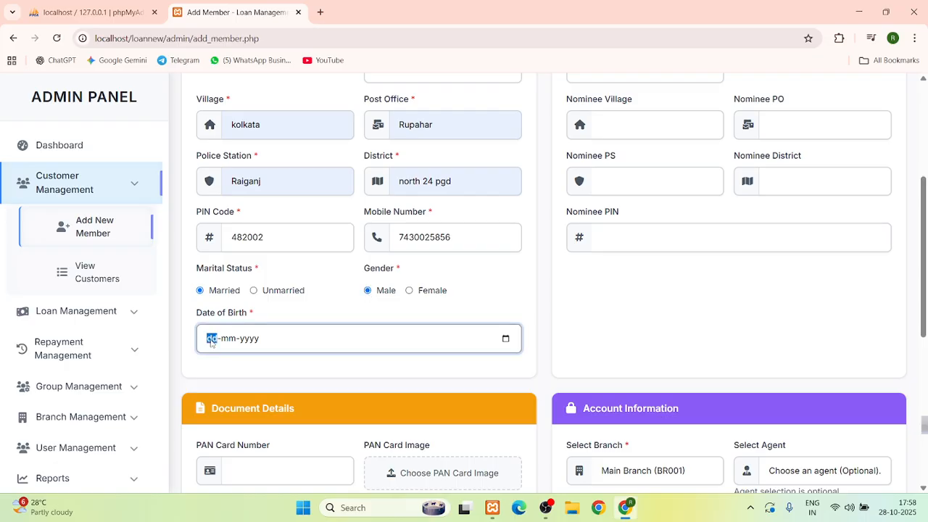
pyautogui.write('01022000')
pyautogui.scroll(3, 580, 283)
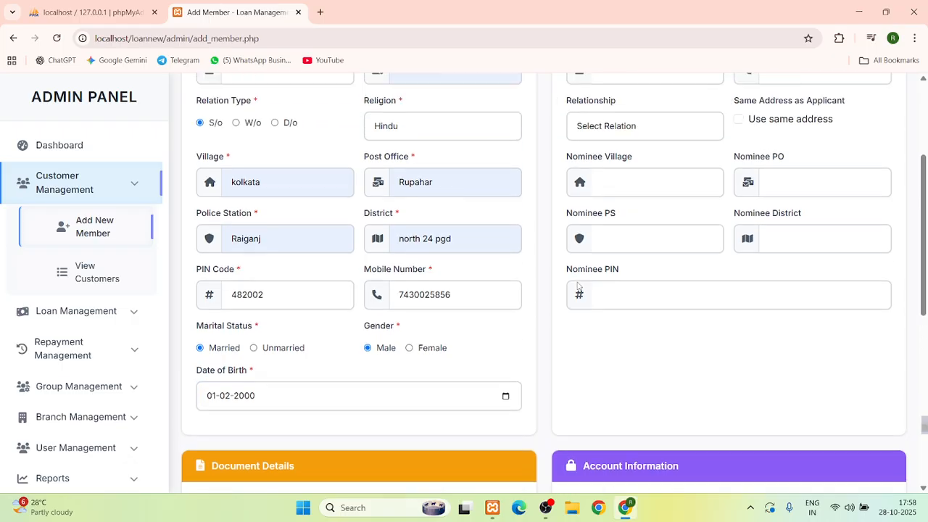
# Fill the nominee's name and mobile number, set relationship Mother, and use the applicant's address
pyautogui.click(622, 193)
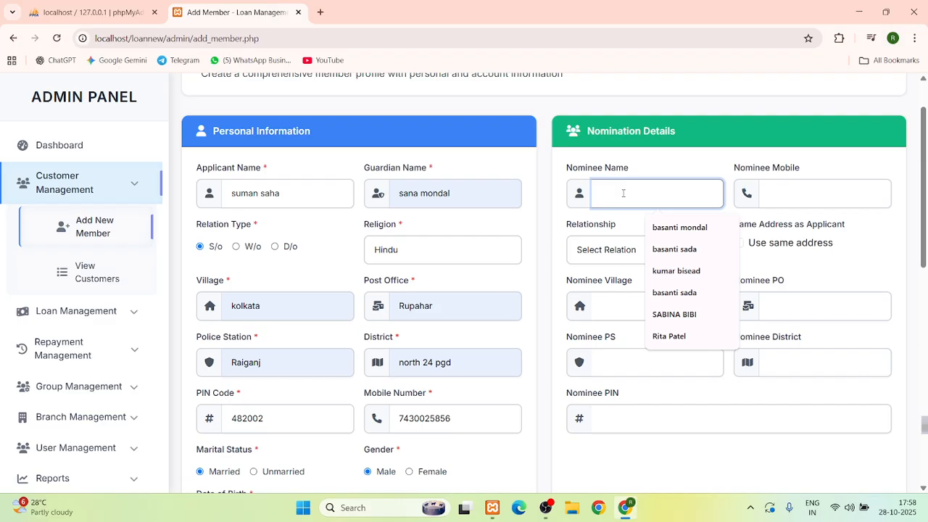
pyautogui.click(664, 250)
pyautogui.click(789, 195)
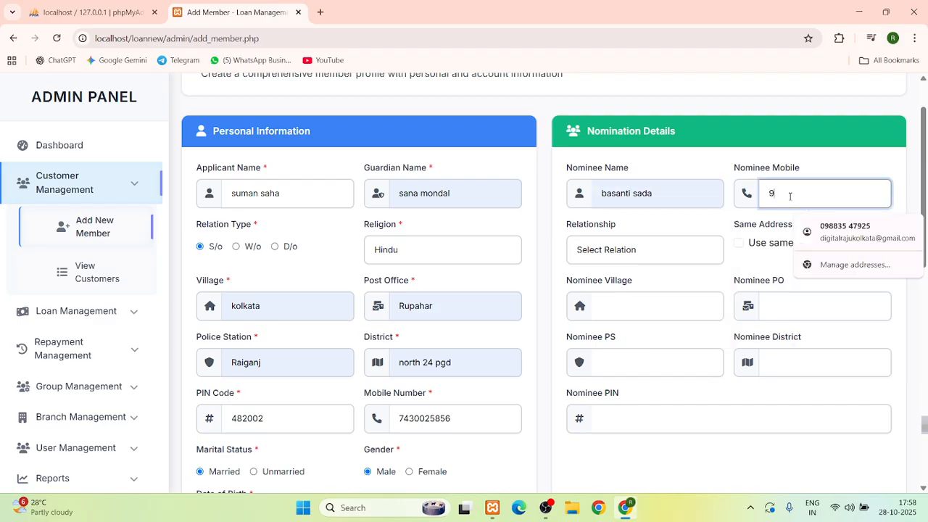
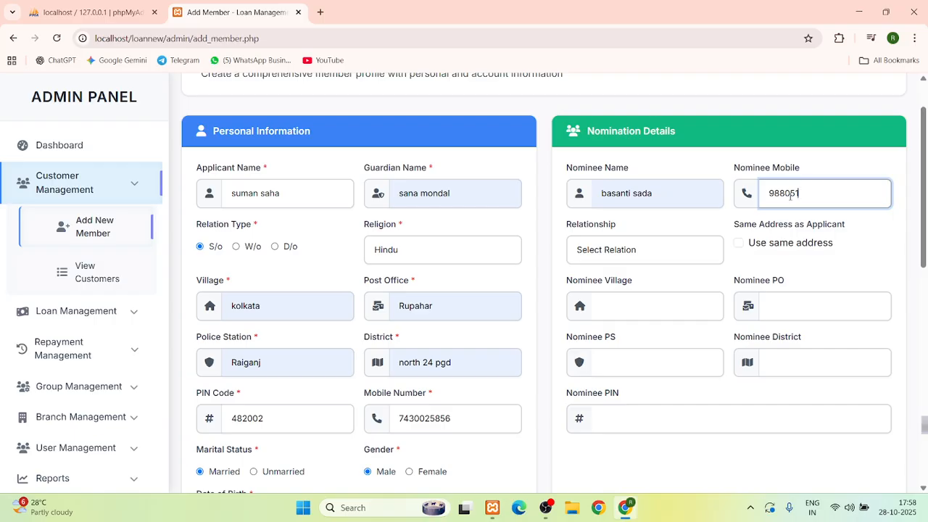
pyautogui.click(631, 254)
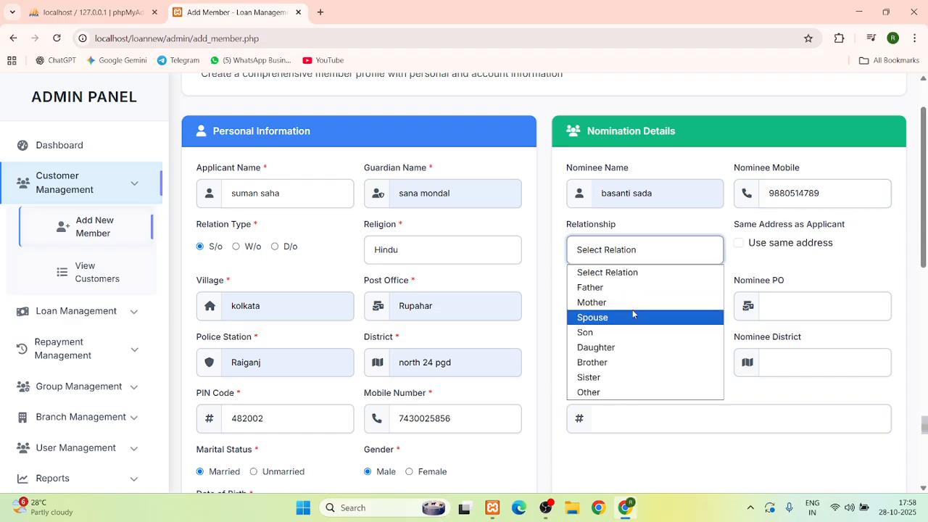
pyautogui.click(617, 302)
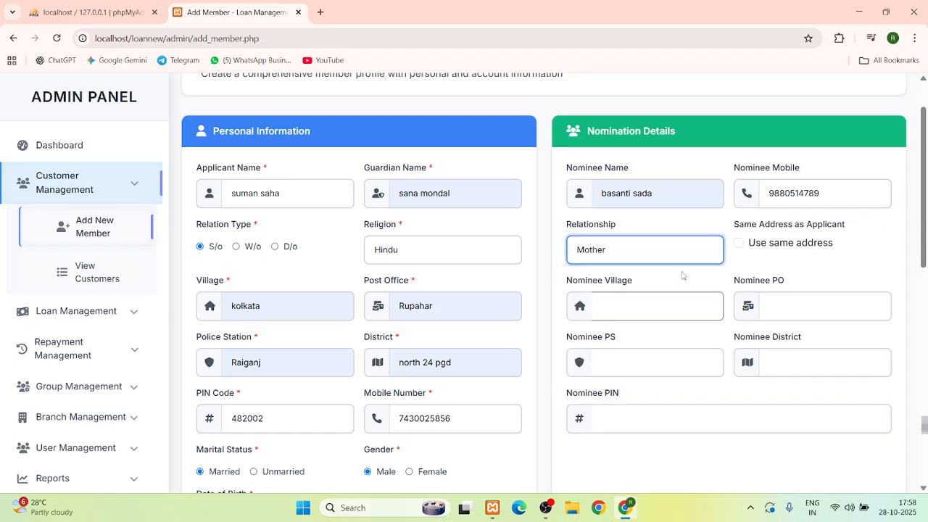
pyautogui.click(739, 243)
# Fill the PAN card number from the saved autofill entry
pyautogui.scroll(-3, 675, 263)
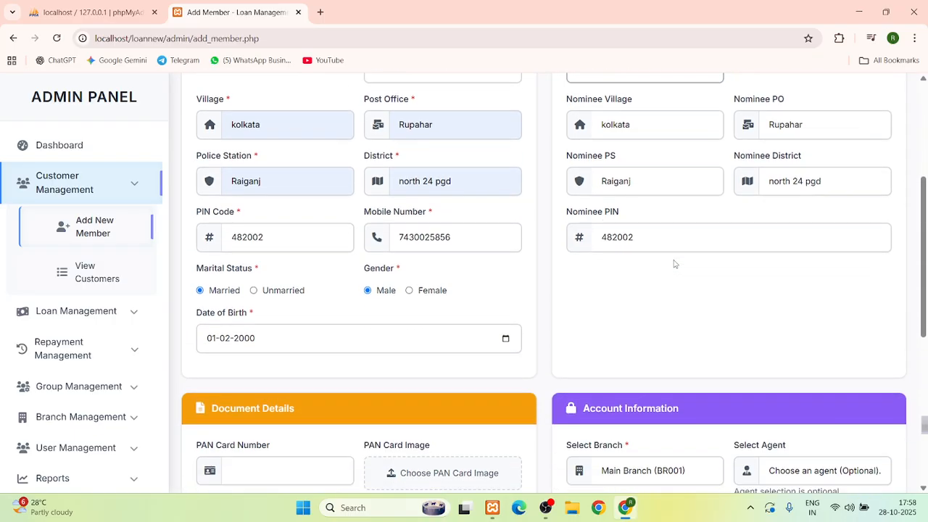
pyautogui.scroll(-2, 674, 264)
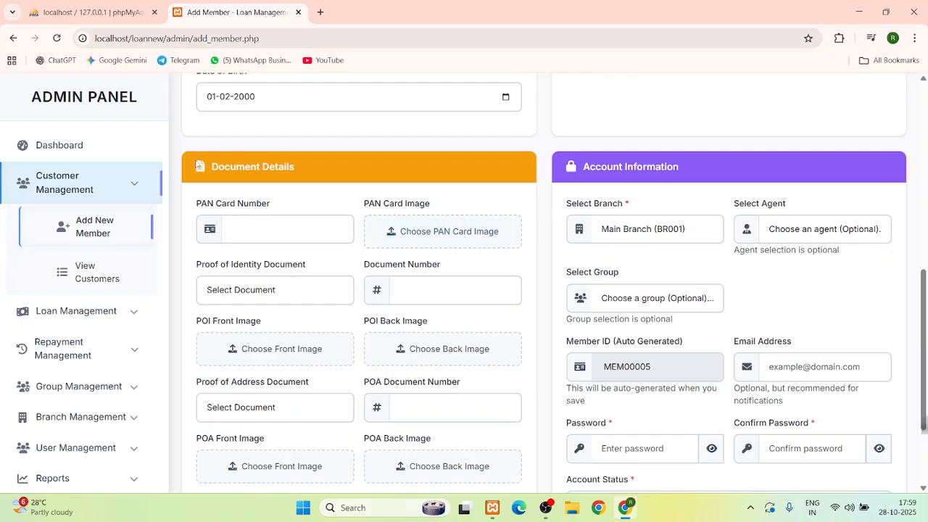
pyautogui.scroll(-1, 248, 169)
pyautogui.click(248, 168)
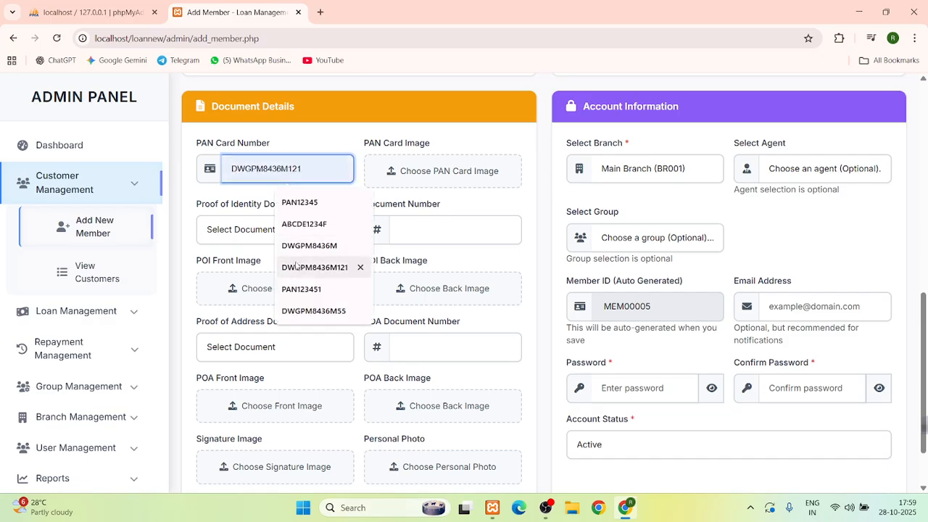
pyautogui.click(304, 222)
pyautogui.click(437, 168)
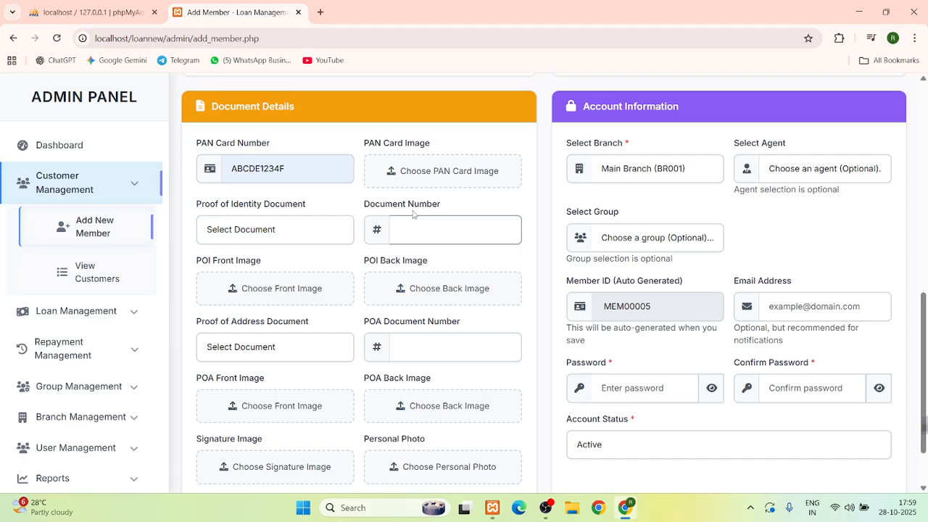
# Attach 6b7ed698713c09ad9e6afc7dcb996a09.jpg from Downloads as the personal photo
pyautogui.scroll(-2, 413, 214)
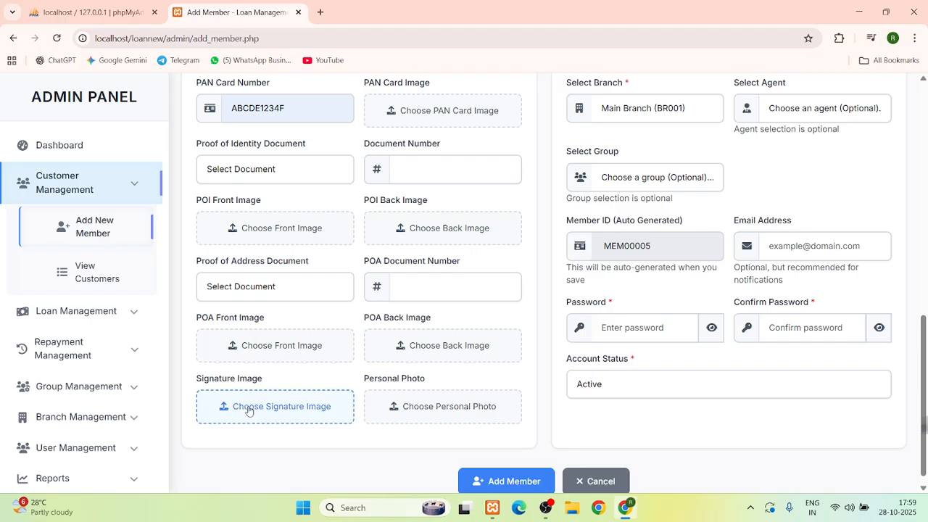
pyautogui.click(411, 412)
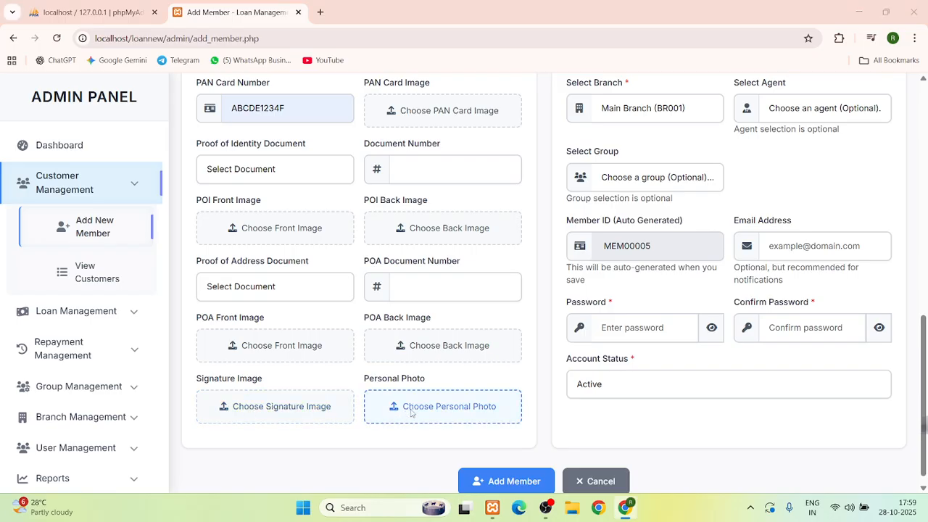
pyautogui.click(316, 315)
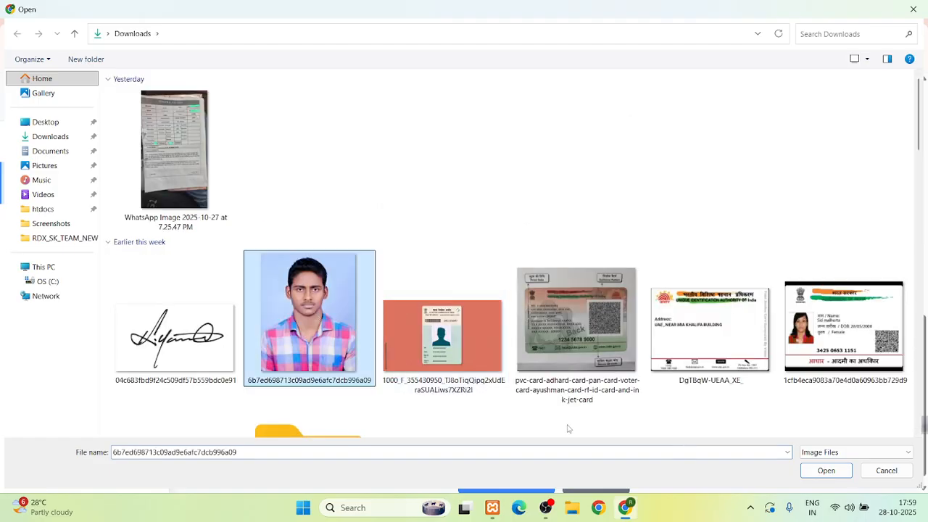
pyautogui.click(826, 471)
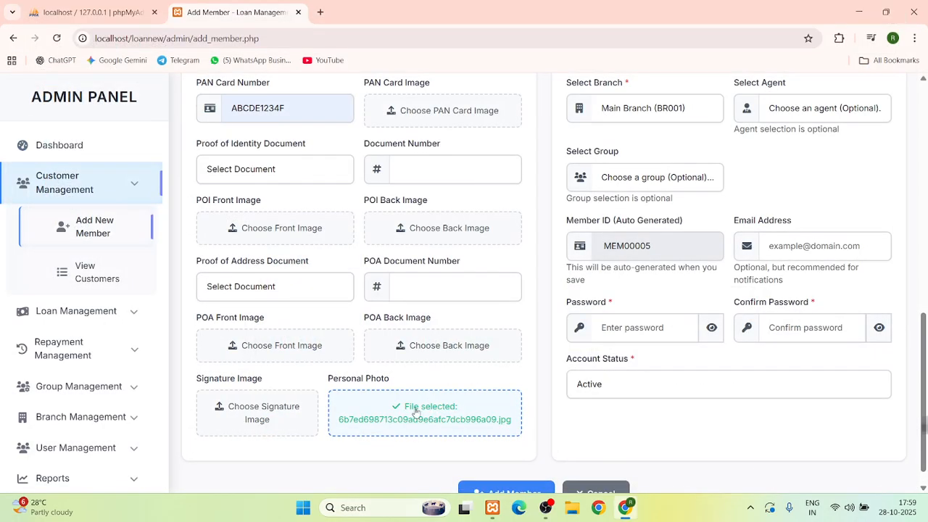
pyautogui.scroll(2, 335, 359)
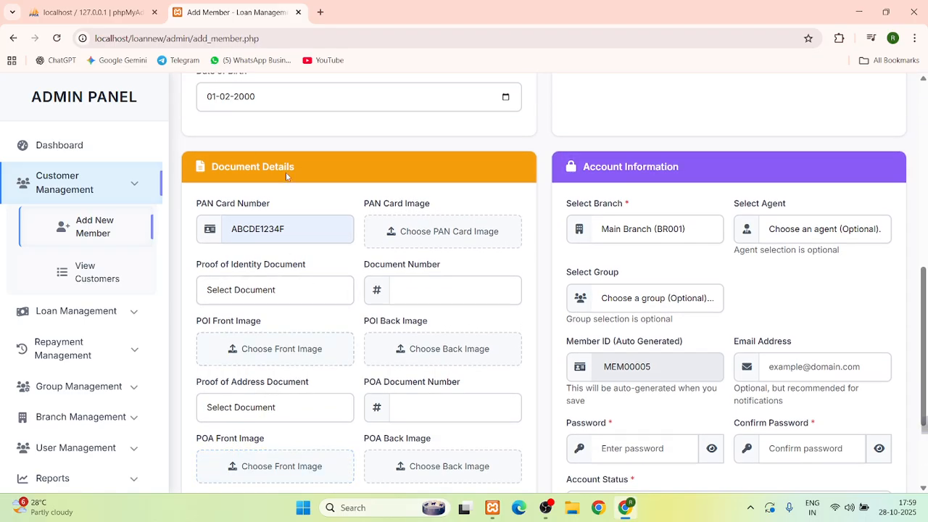
# In Account Information, keep branch BR001, pick an agent, and set group GRP003
pyautogui.scroll(-1, 578, 200)
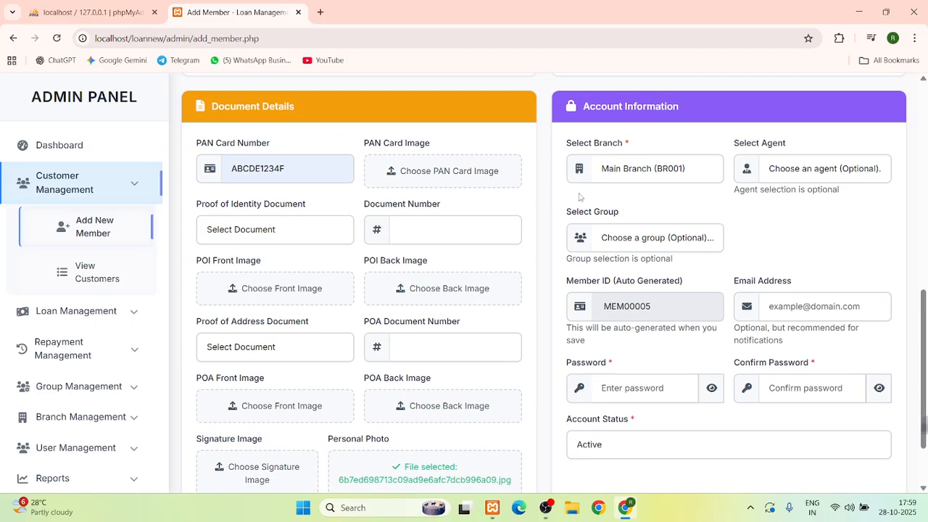
pyautogui.tripleClick(616, 107)
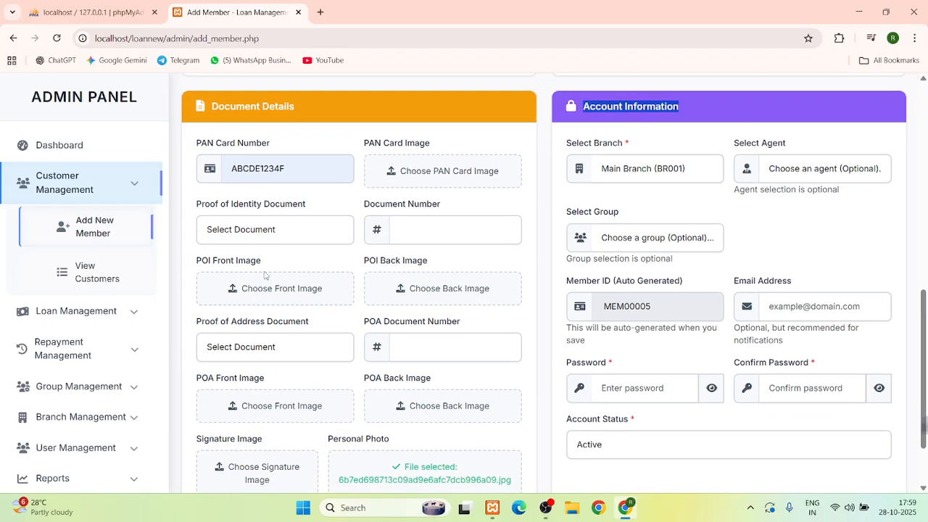
pyautogui.click(642, 178)
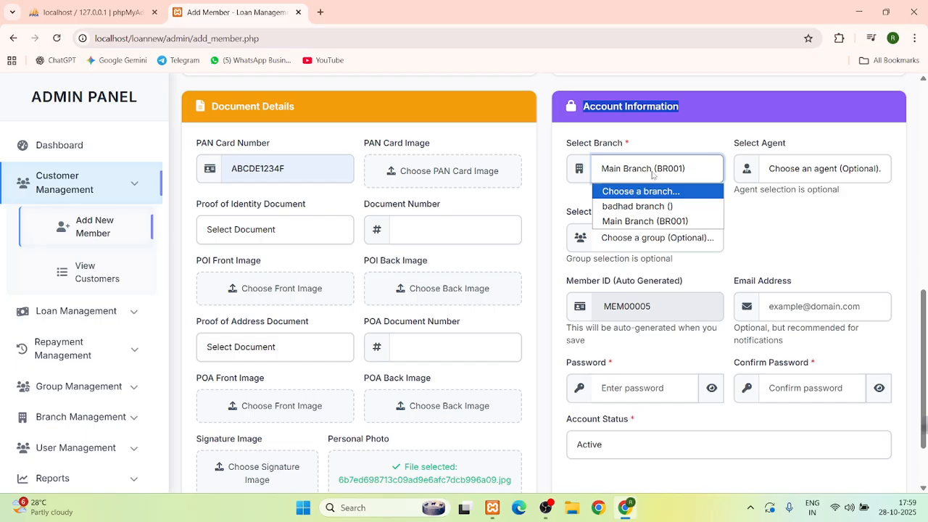
pyautogui.click(656, 174)
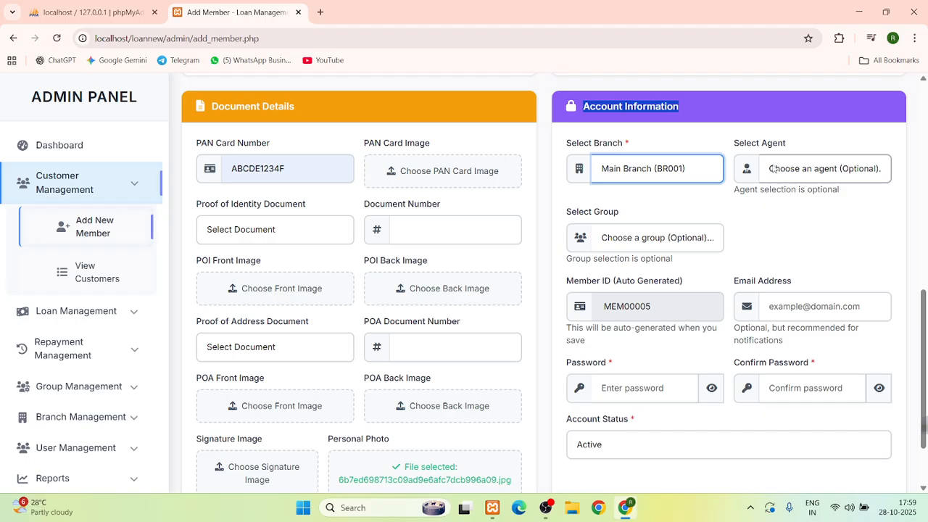
pyautogui.click(773, 169)
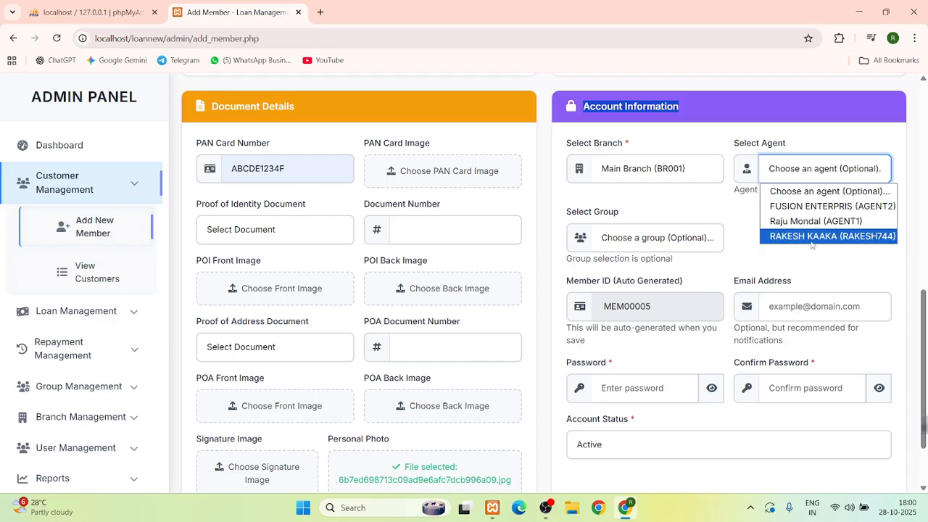
pyautogui.click(818, 239)
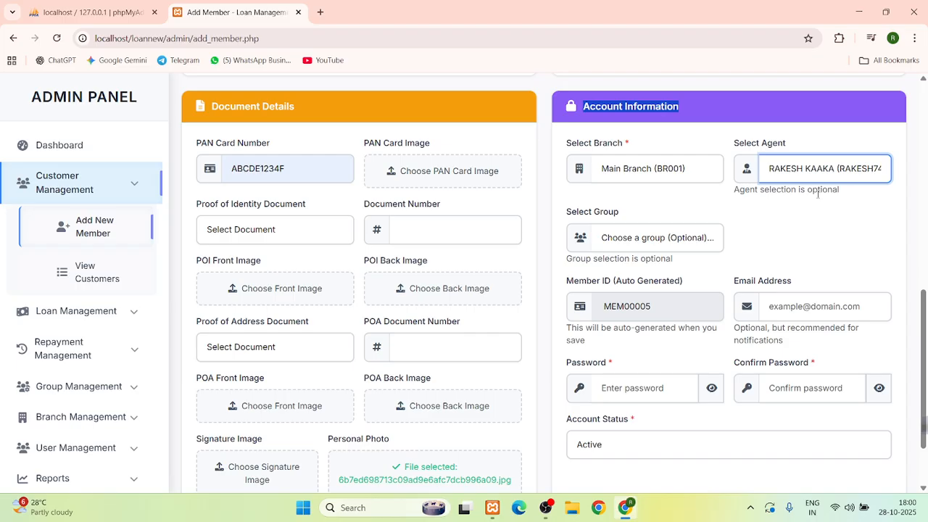
pyautogui.scroll(-2, 808, 217)
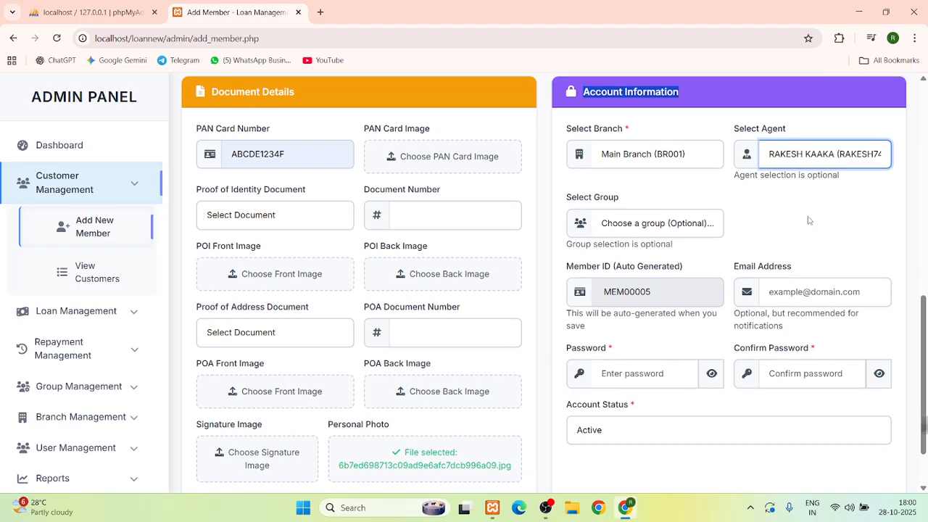
pyautogui.scroll(2, 816, 208)
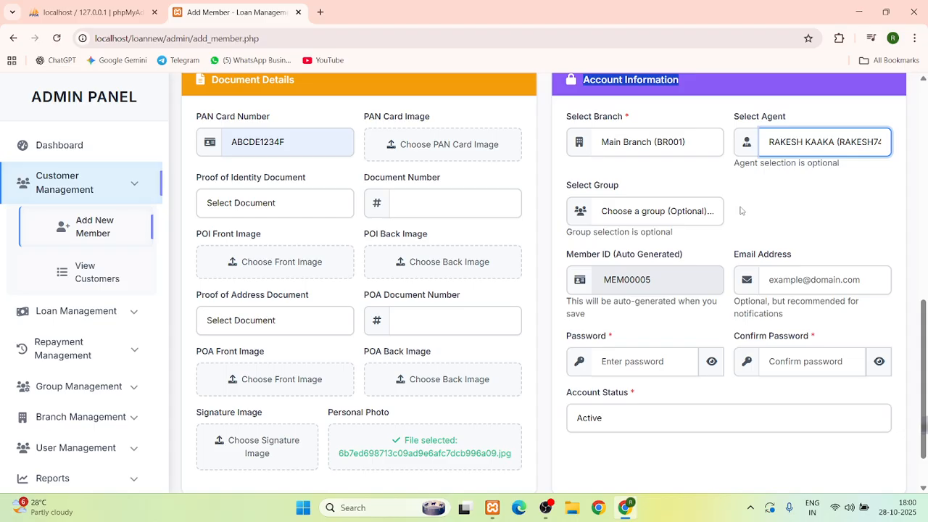
pyautogui.click(631, 211)
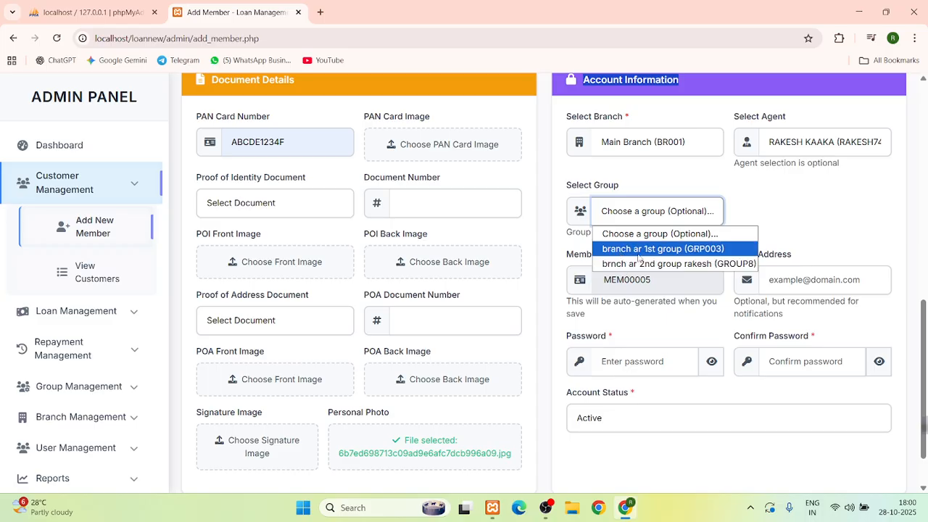
pyautogui.click(685, 250)
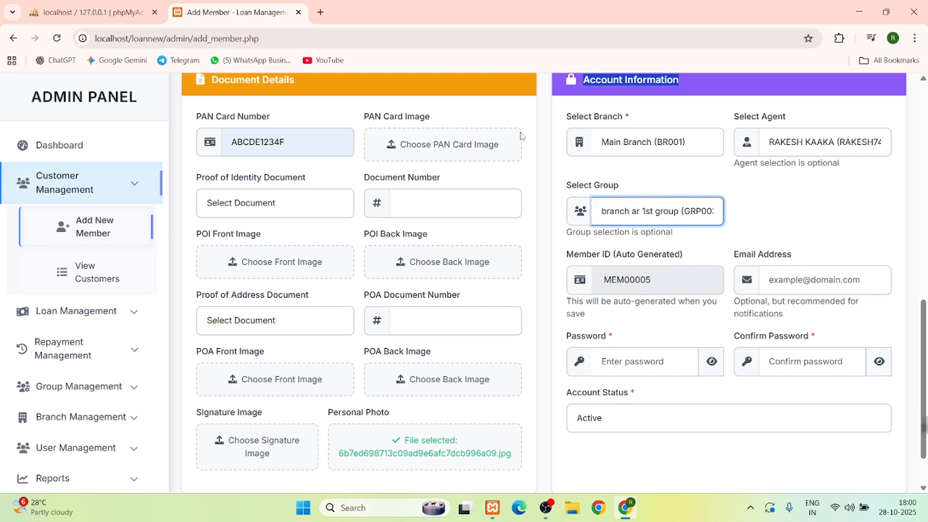
# Switch the member to a different agent and the HALANCHA group
pyautogui.click(812, 142)
pyautogui.click(798, 193)
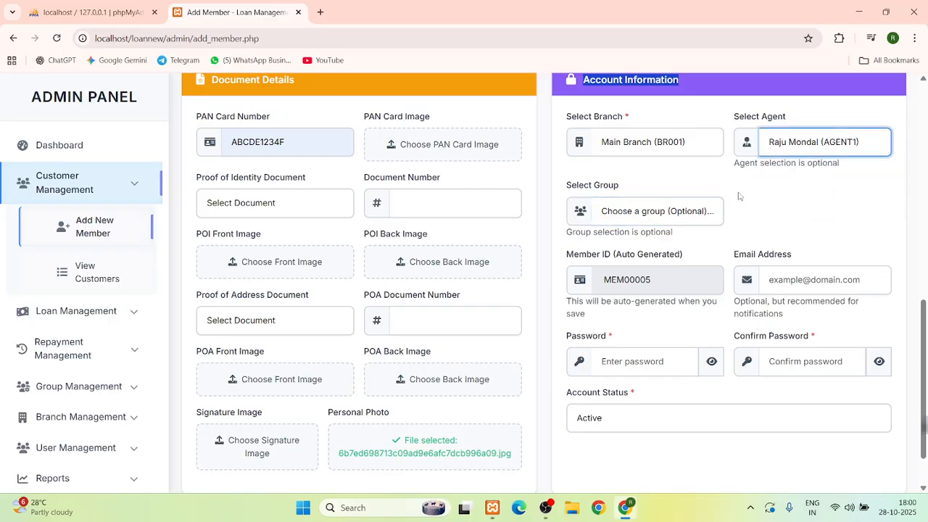
pyautogui.click(642, 211)
pyautogui.click(630, 247)
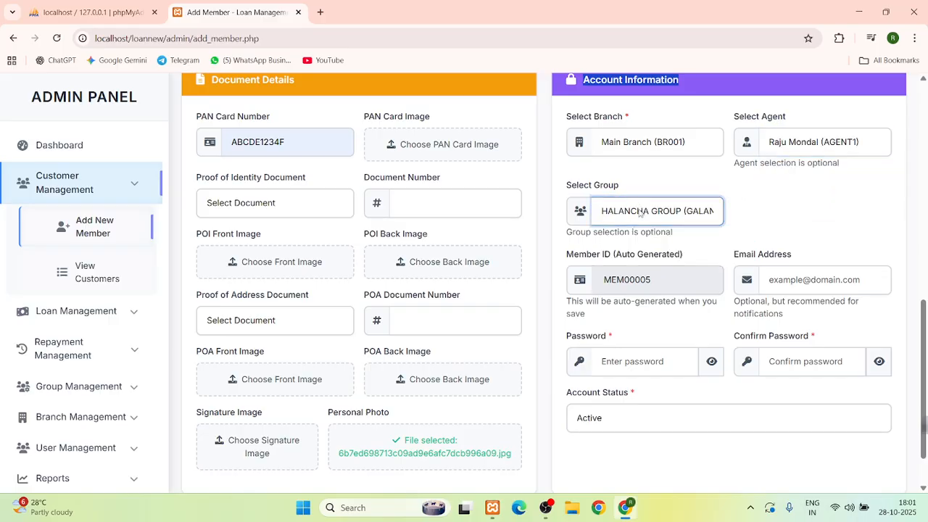
# Fill the member's e-mail from autofill and edit it, then enter the password and its confirmation
pyautogui.scroll(-2, 681, 214)
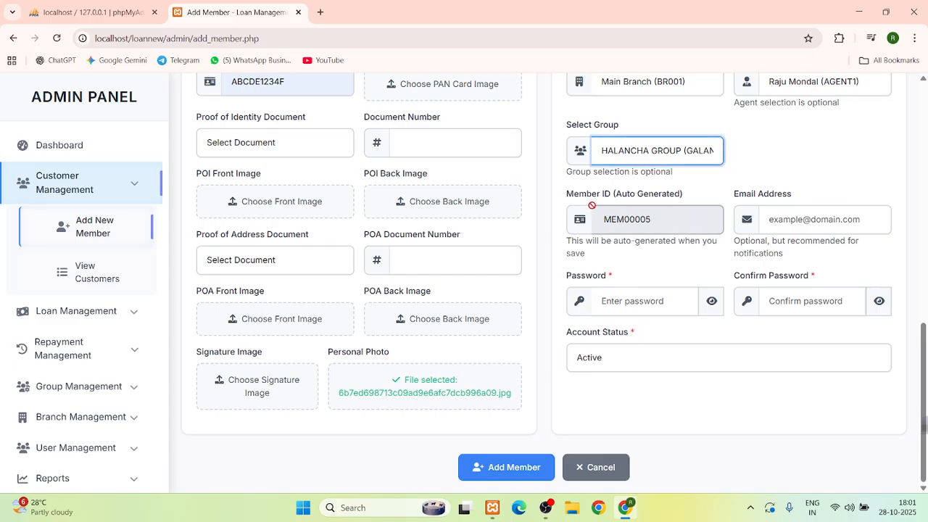
pyautogui.click(815, 224)
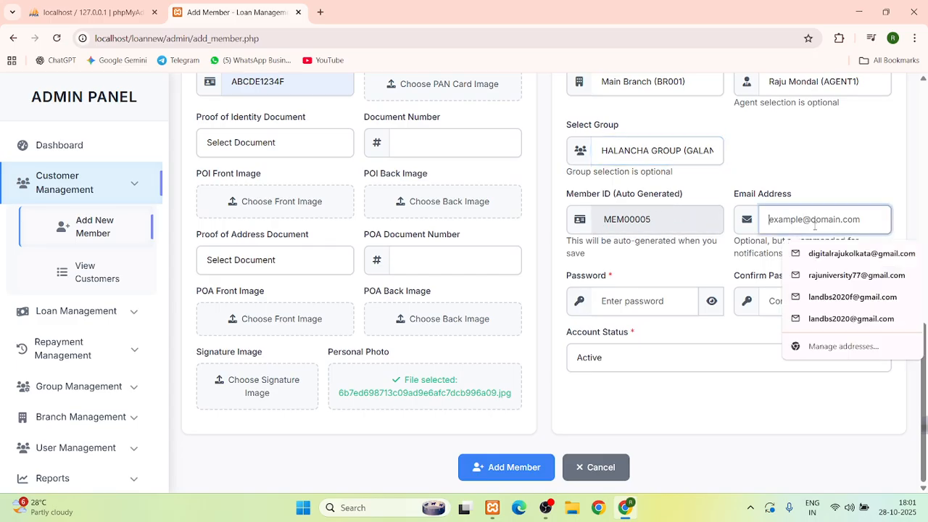
pyautogui.click(861, 253)
pyautogui.click(837, 219)
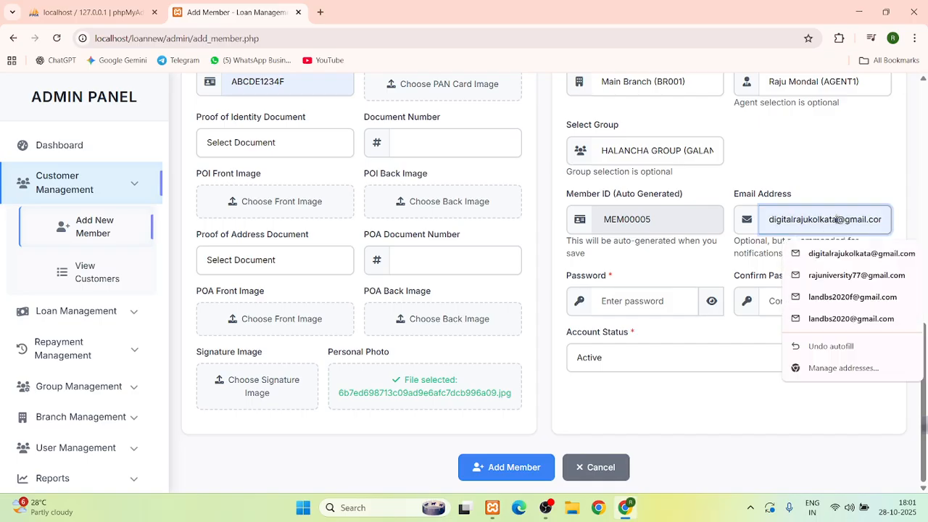
pyautogui.write('8988')
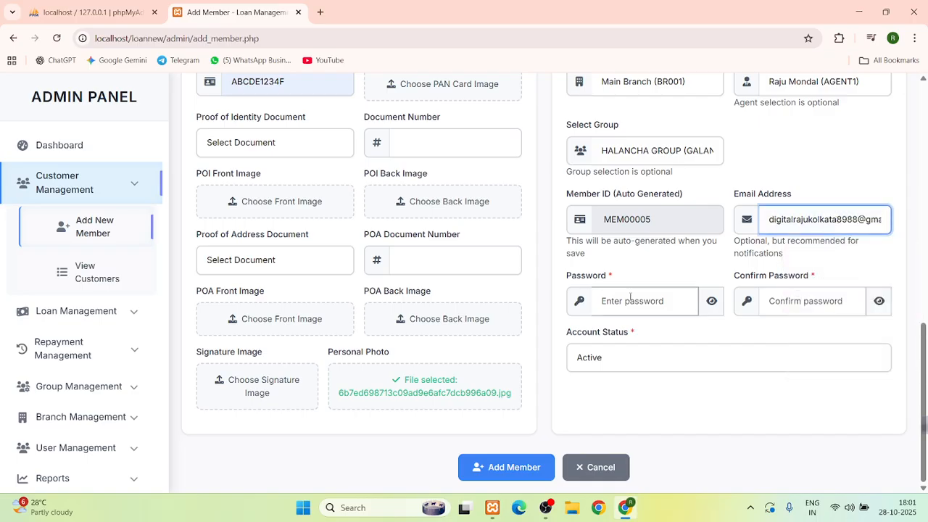
pyautogui.click(628, 303)
pyautogui.write('1')
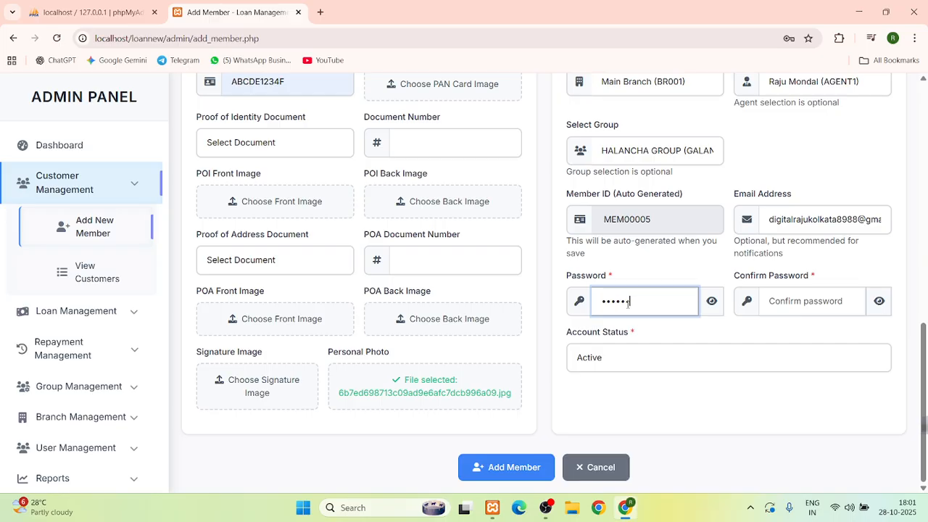
pyautogui.click(796, 302)
pyautogui.write('123')
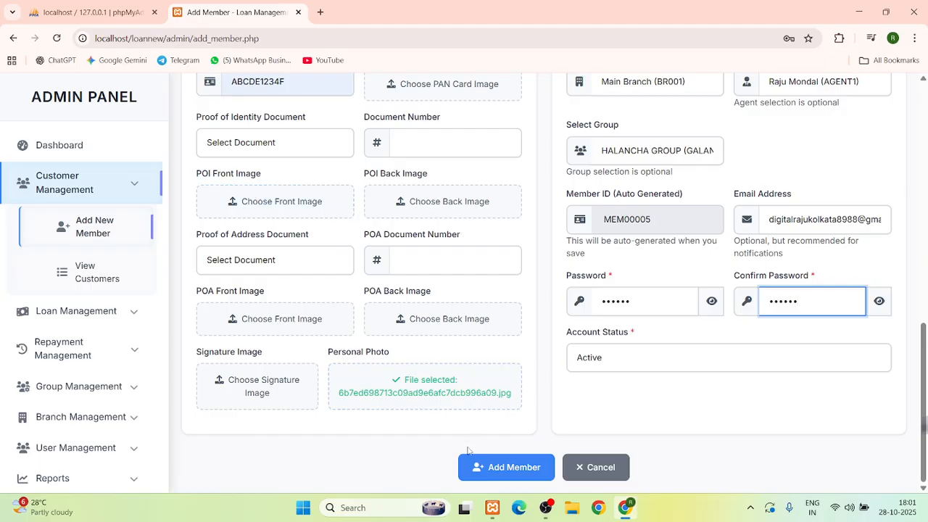
# Save the member, open View Customers, and click the member search box
pyautogui.click(483, 470)
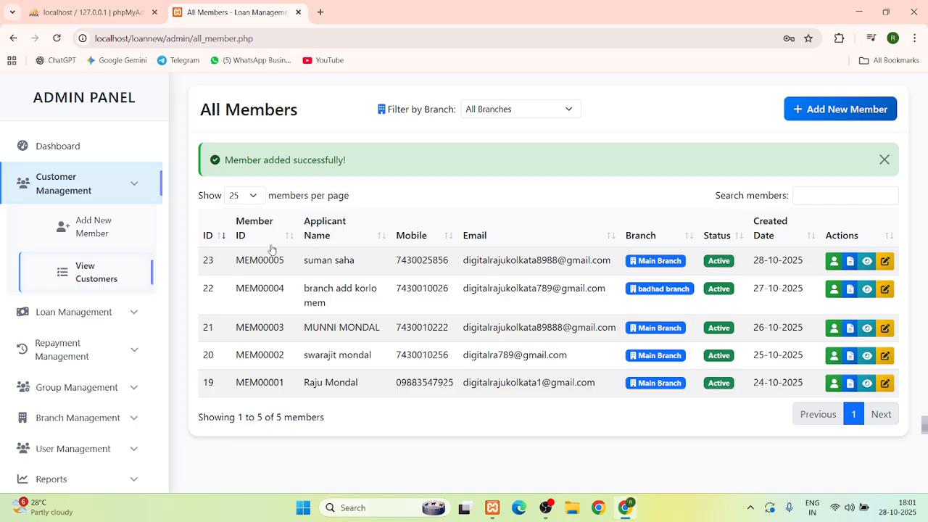
pyautogui.click(79, 280)
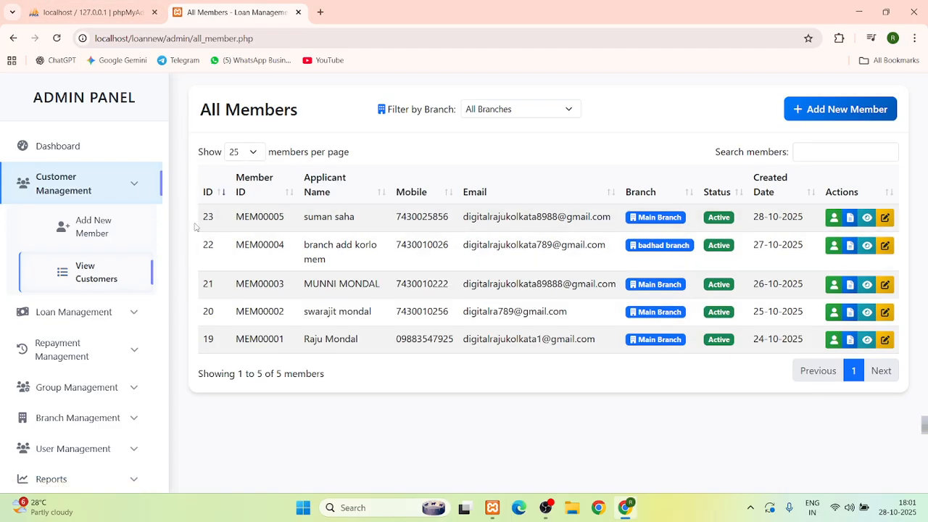
pyautogui.click(822, 150)
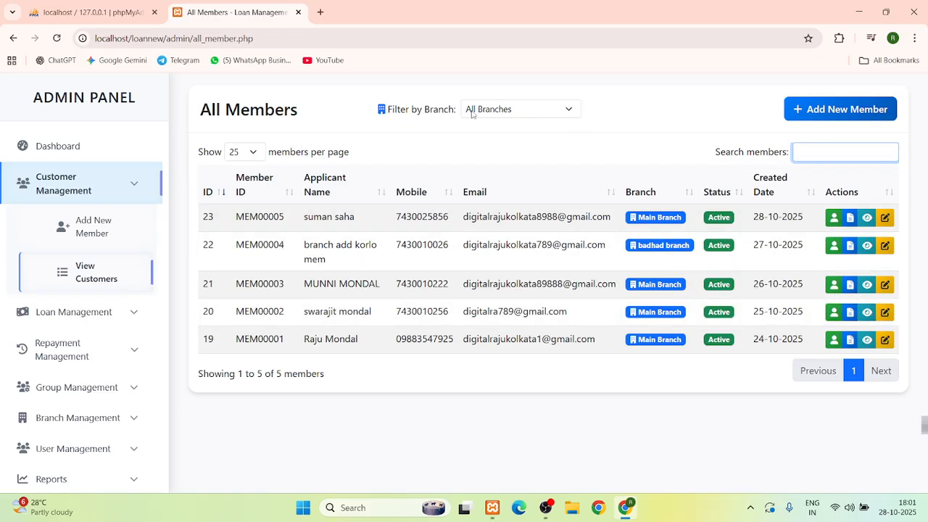
# Filter All Members by branch, trying badhad first and then settling on Main Branch's 4 members
pyautogui.moveTo(389, 108); pyautogui.dragTo(464, 119)
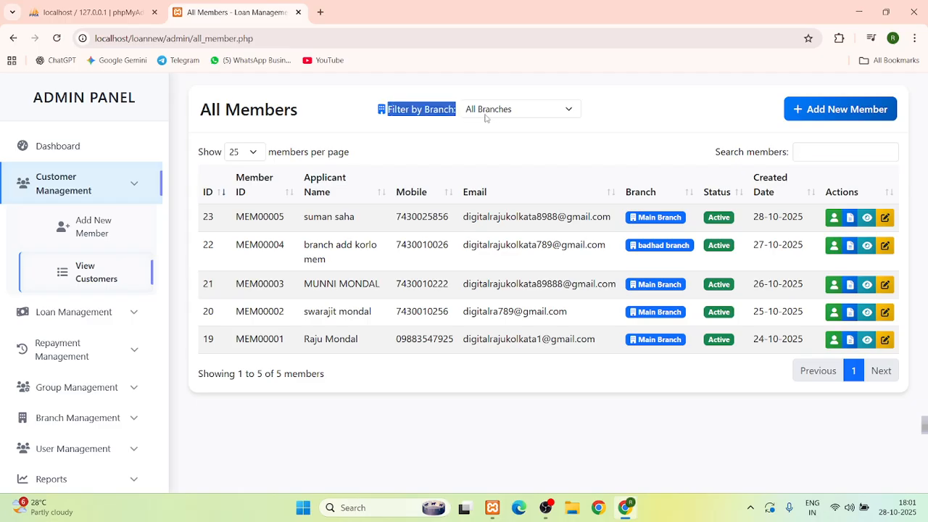
pyautogui.click(495, 114)
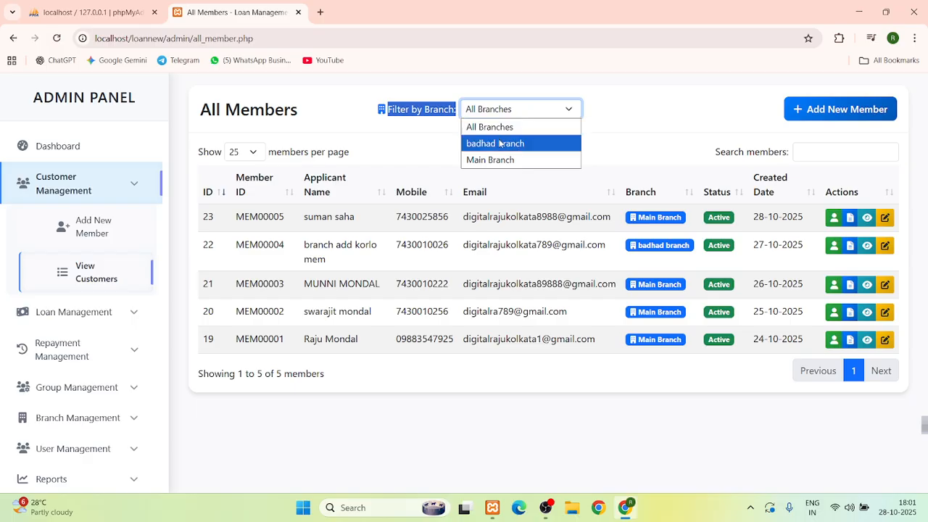
pyautogui.click(500, 143)
pyautogui.click(507, 116)
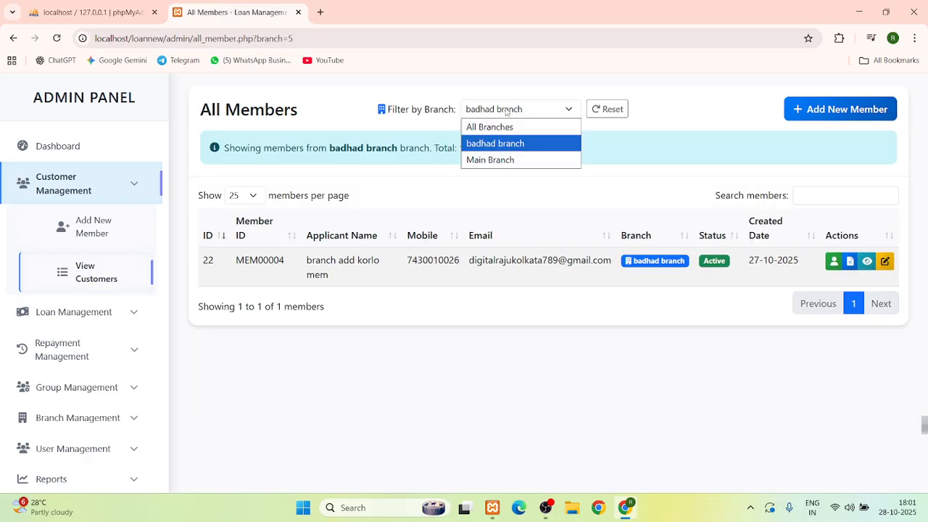
pyautogui.click(504, 157)
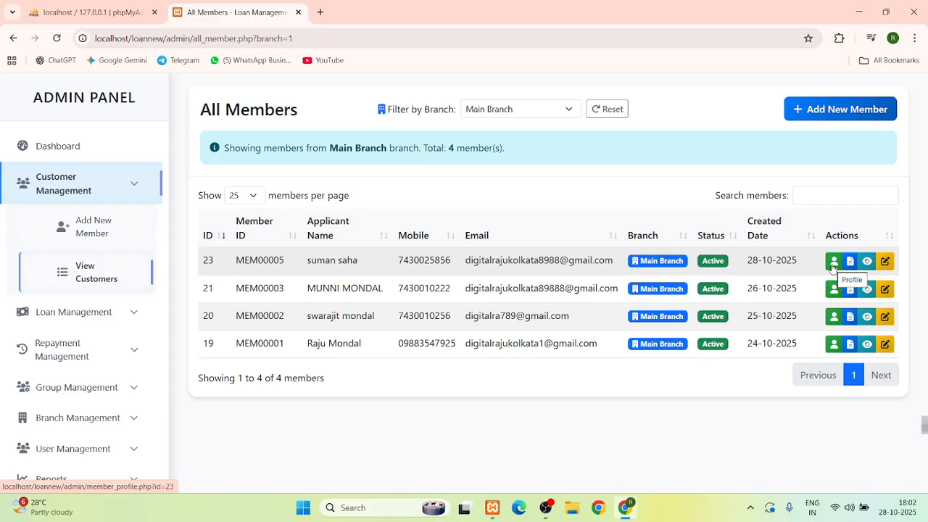
pyautogui.click(832, 262)
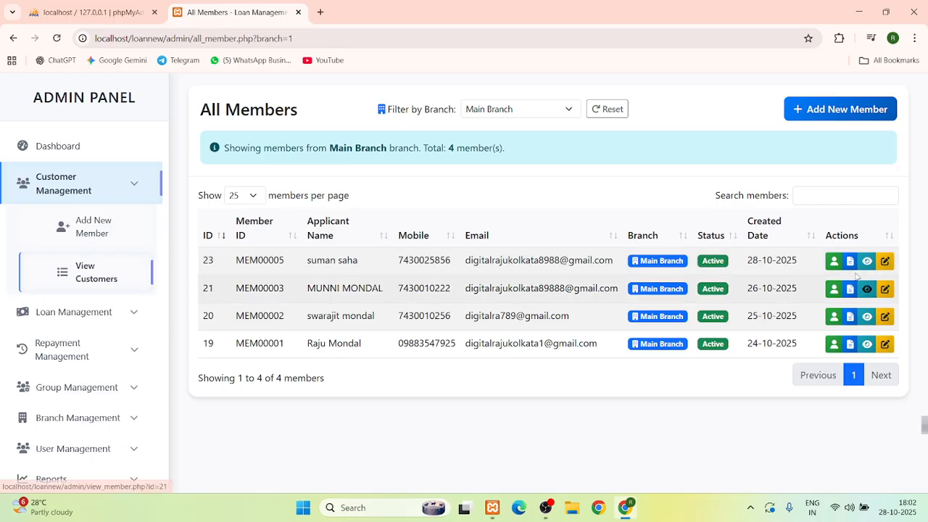
# Open MEM00005's profile and scroll through it: Active status, 0 loans, ₹0 total
pyautogui.click(833, 265)
pyautogui.scroll(-2, 427, 295)
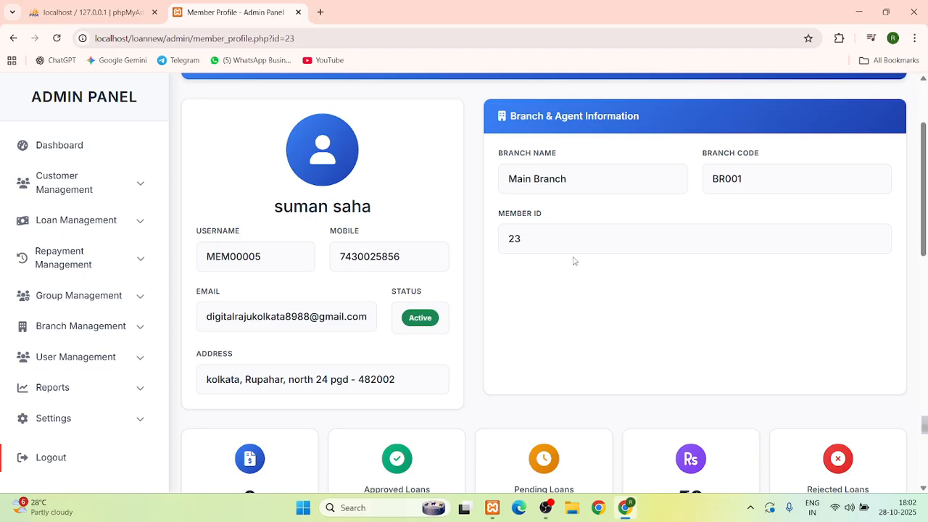
pyautogui.scroll(-4, 570, 272)
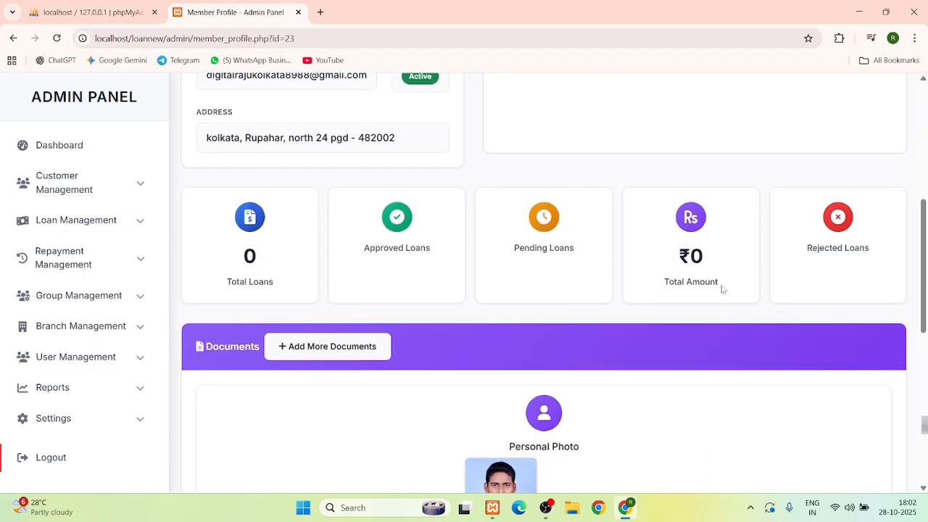
pyautogui.scroll(-2, 703, 313)
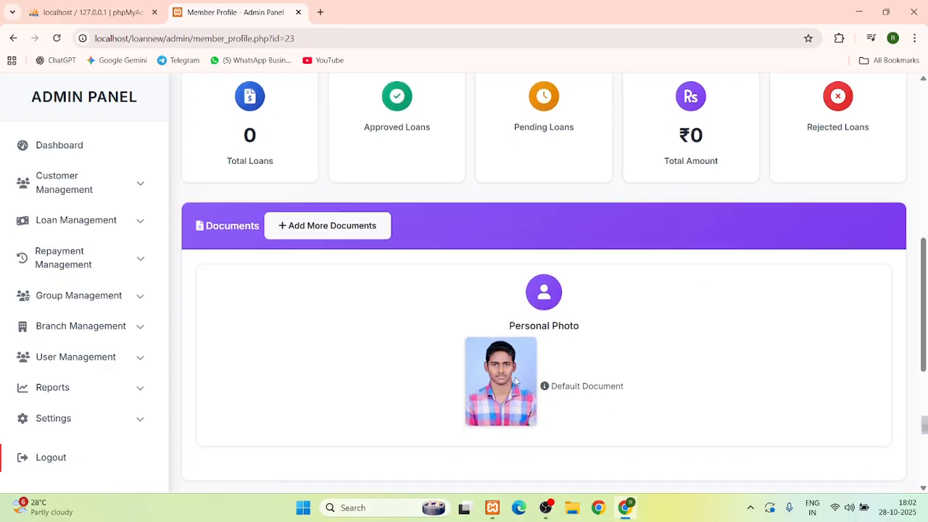
pyautogui.scroll(-2, 663, 379)
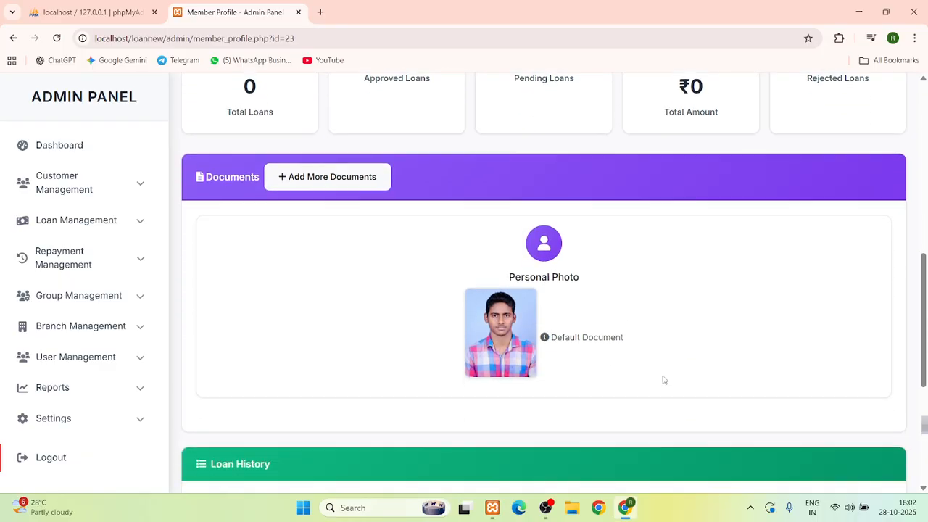
pyautogui.scroll(5, 647, 374)
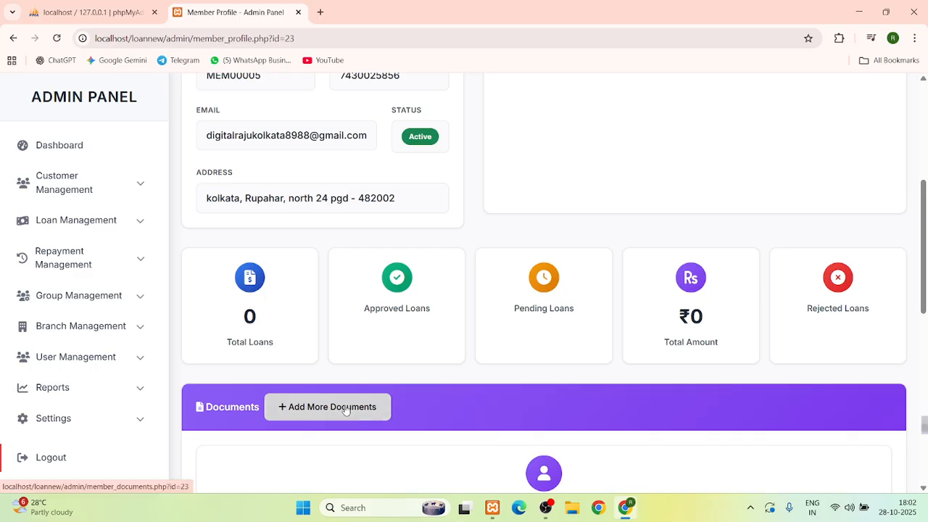
# Go to adding documents for the member and name the document NEW DOC
pyautogui.click(319, 411)
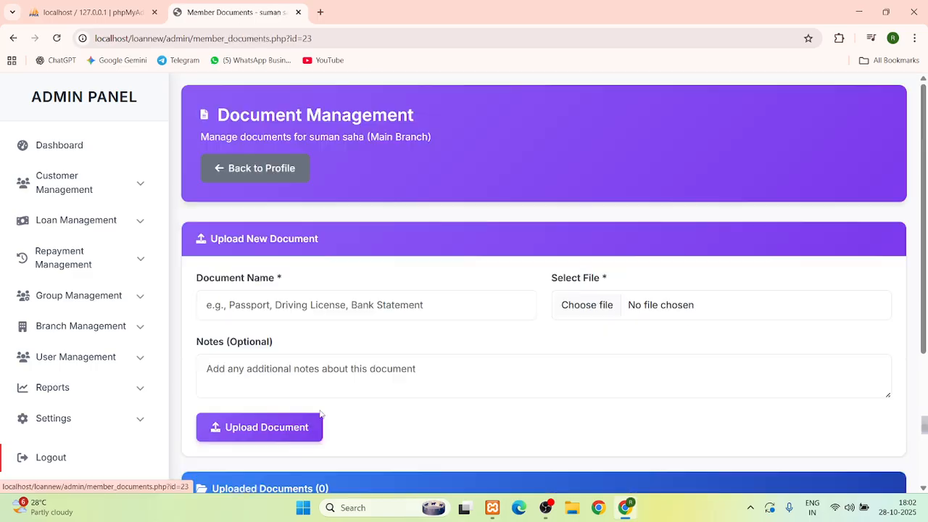
pyautogui.scroll(-1, 321, 406)
pyautogui.click(306, 250)
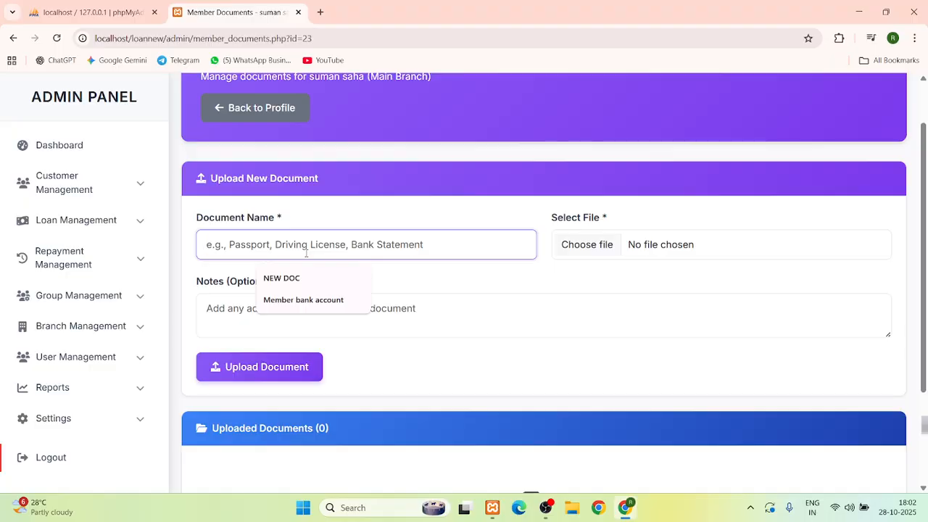
pyautogui.click(291, 279)
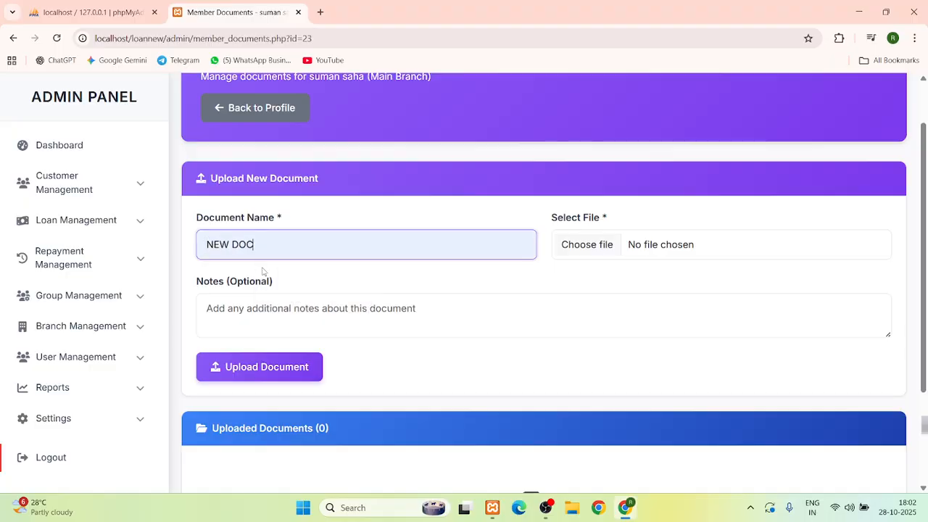
# Upload the signature JPG as NEW DOC and return to the member's profile
pyautogui.click(599, 250)
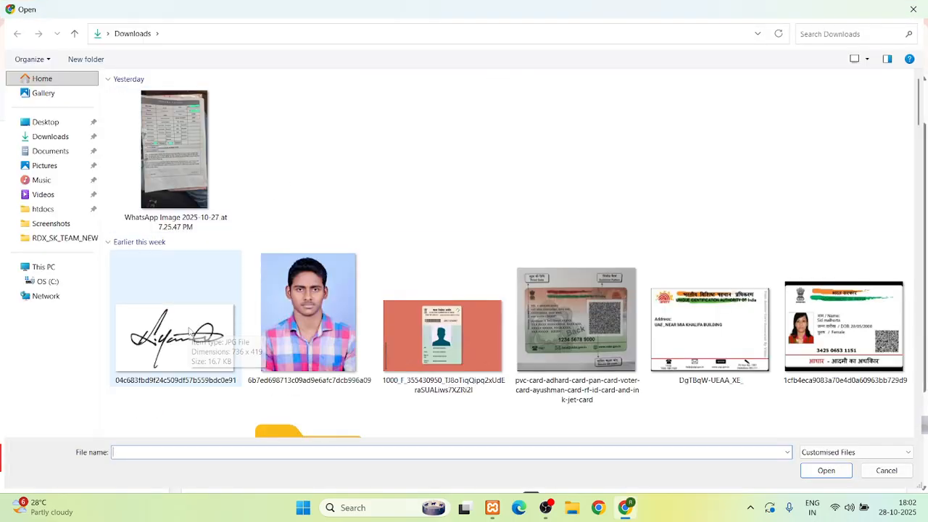
pyautogui.doubleClick(225, 341)
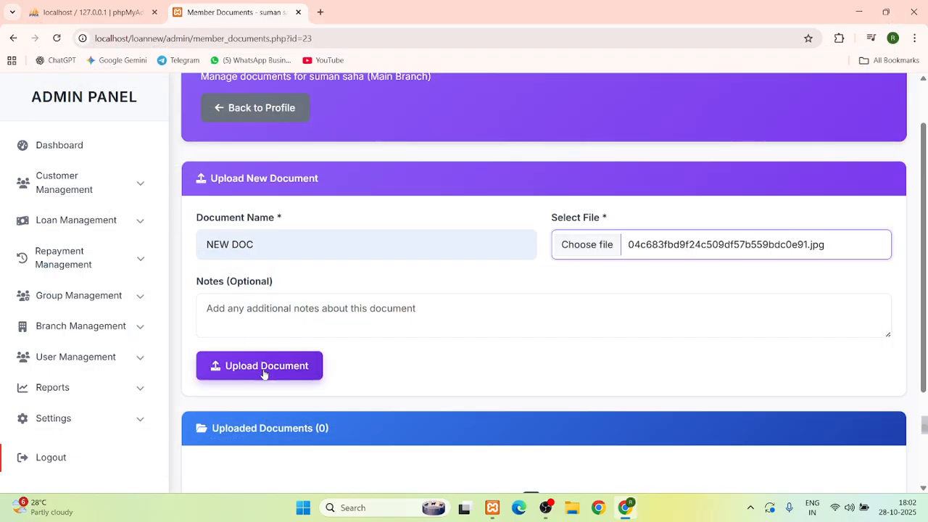
pyautogui.click(263, 371)
pyautogui.scroll(-3, 263, 373)
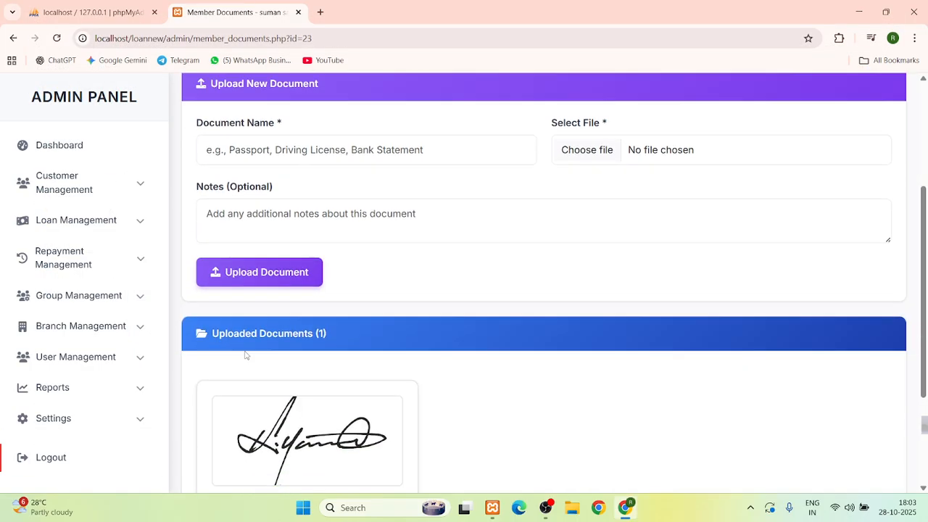
pyautogui.scroll(2, 245, 355)
pyautogui.scroll(1, 245, 354)
pyautogui.click(255, 168)
# Scroll to the profile's Documents section to confirm NEW DOC is listed
pyautogui.scroll(-6, 402, 348)
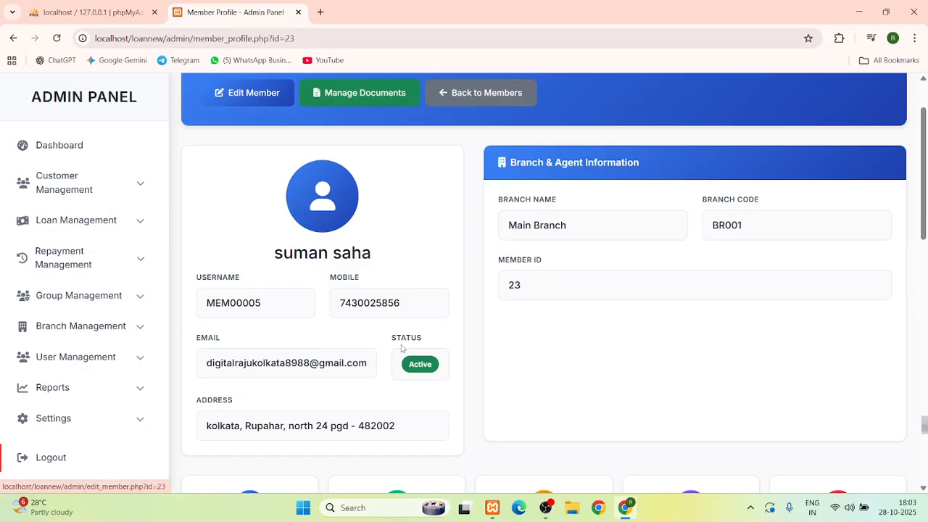
pyautogui.scroll(-2, 401, 349)
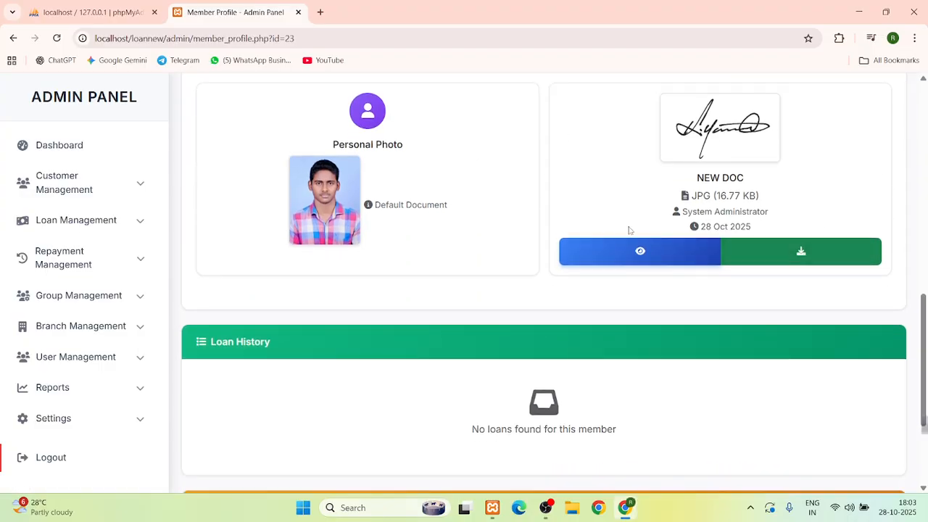
pyautogui.scroll(1, 683, 215)
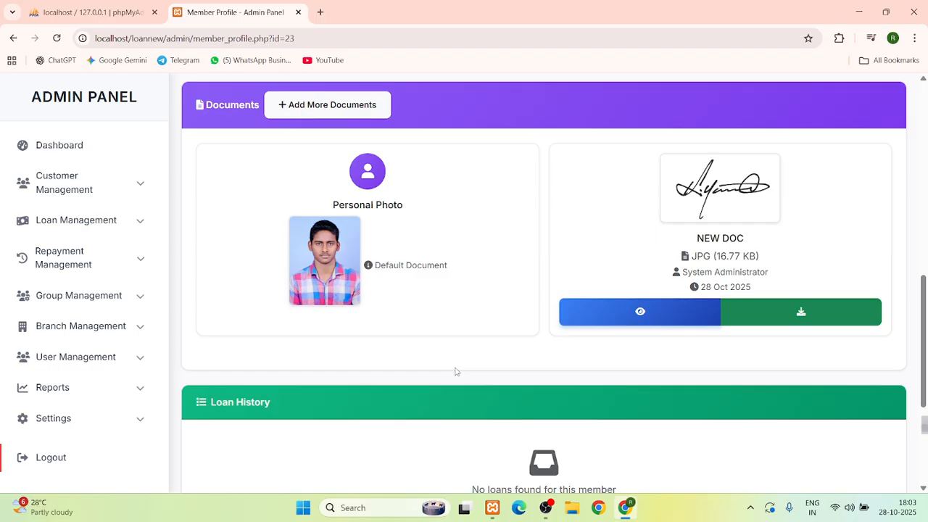
# Go back through the browser history to the Main Branch All Members list
pyautogui.click(13, 38)
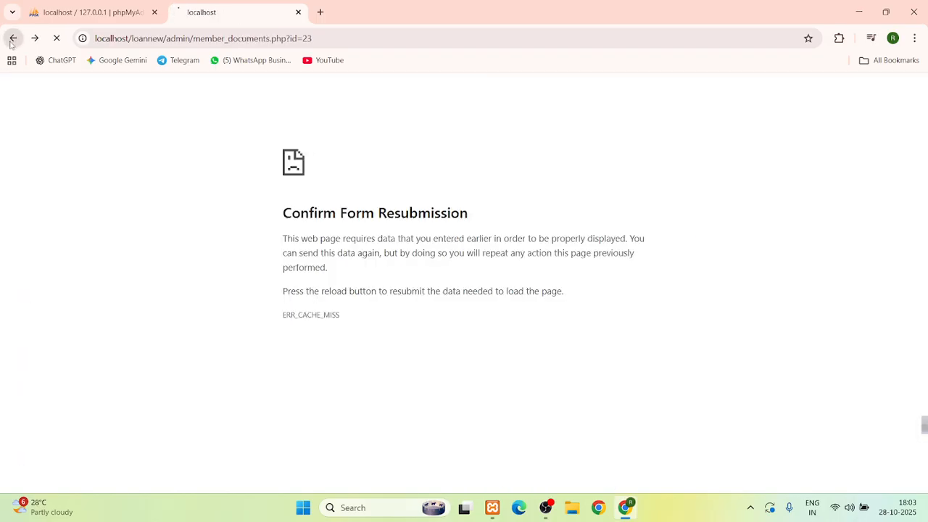
pyautogui.click(12, 39)
pyautogui.click(12, 38)
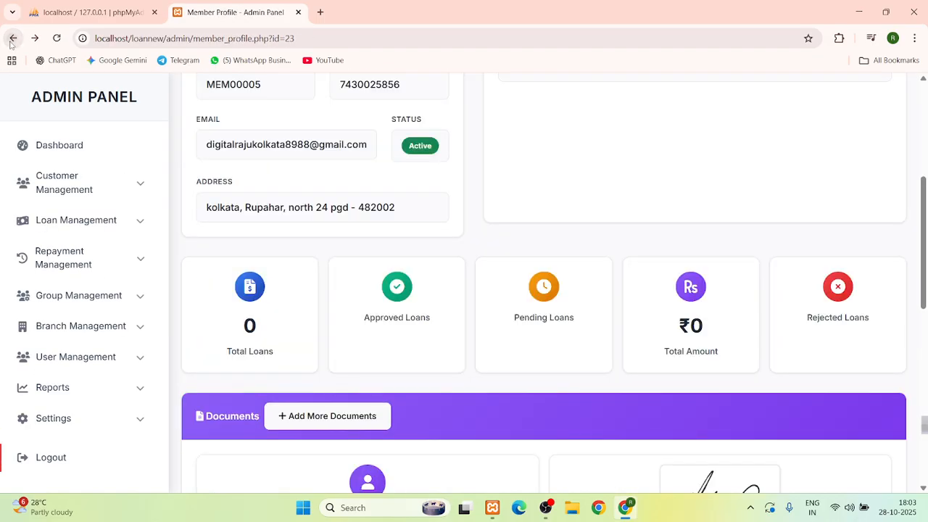
pyautogui.click(11, 40)
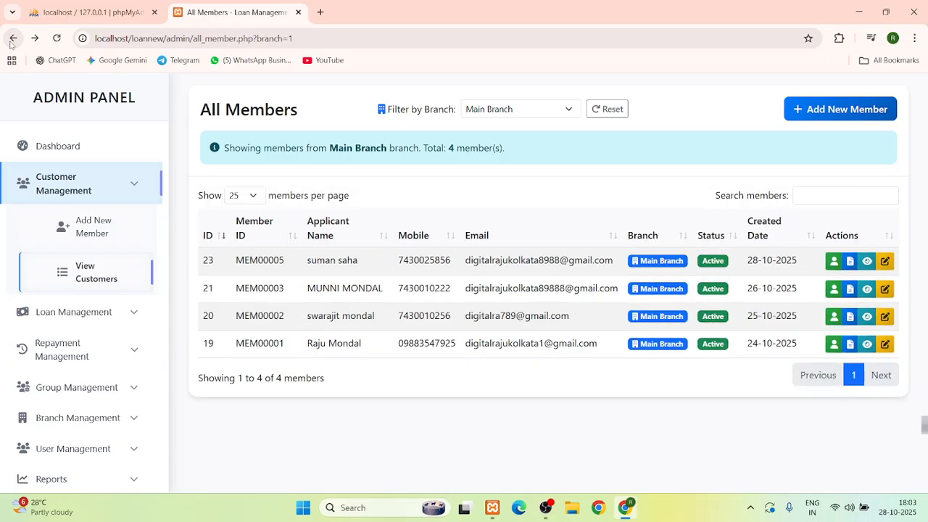
# Check NEW DOC under Uploaded Documents for the newest member, then return to the member list
pyautogui.click(851, 262)
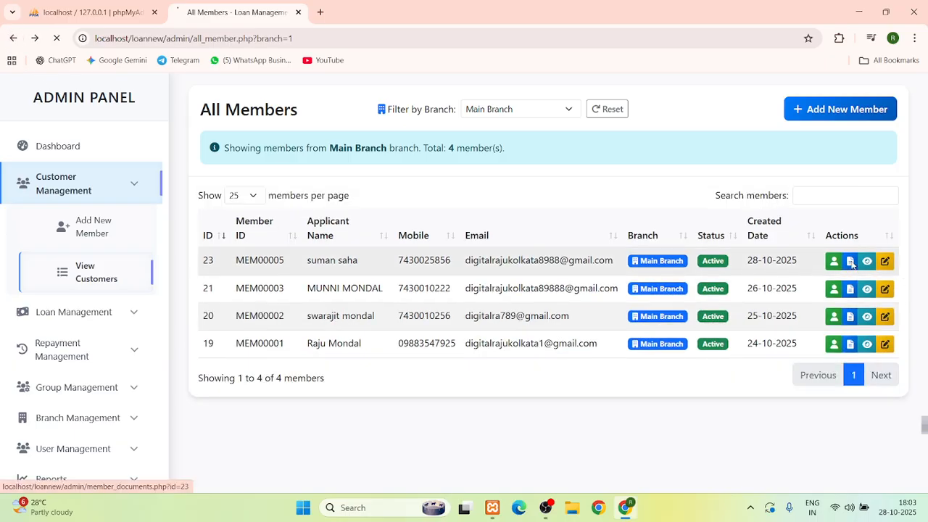
pyautogui.scroll(-2, 282, 91)
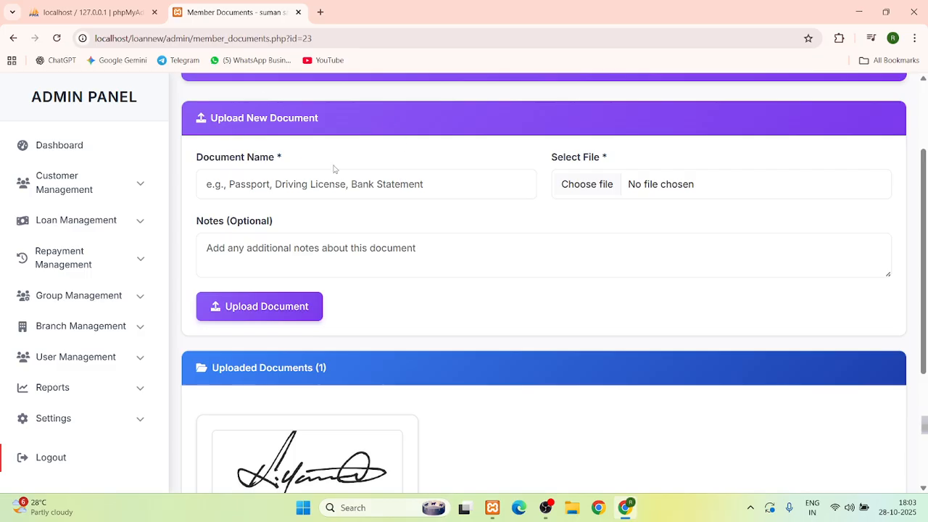
pyautogui.scroll(-1, 275, 266)
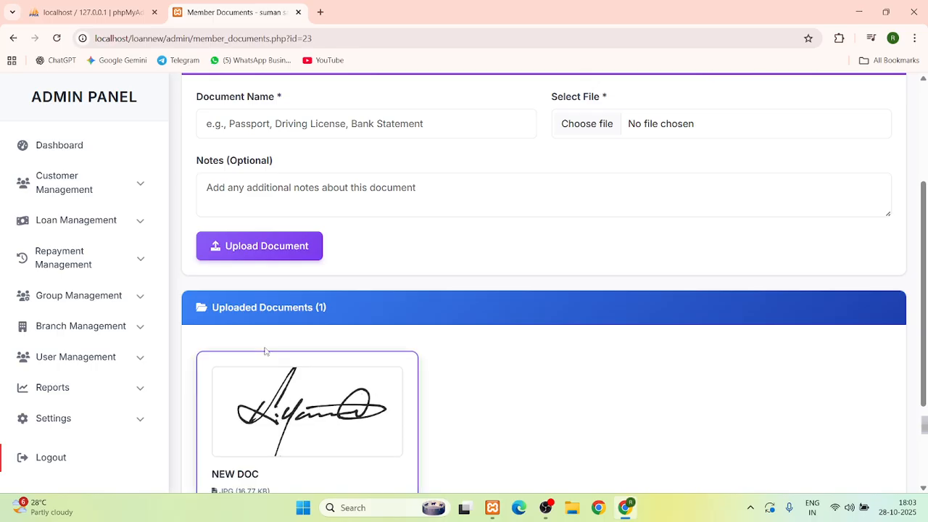
pyautogui.click(10, 39)
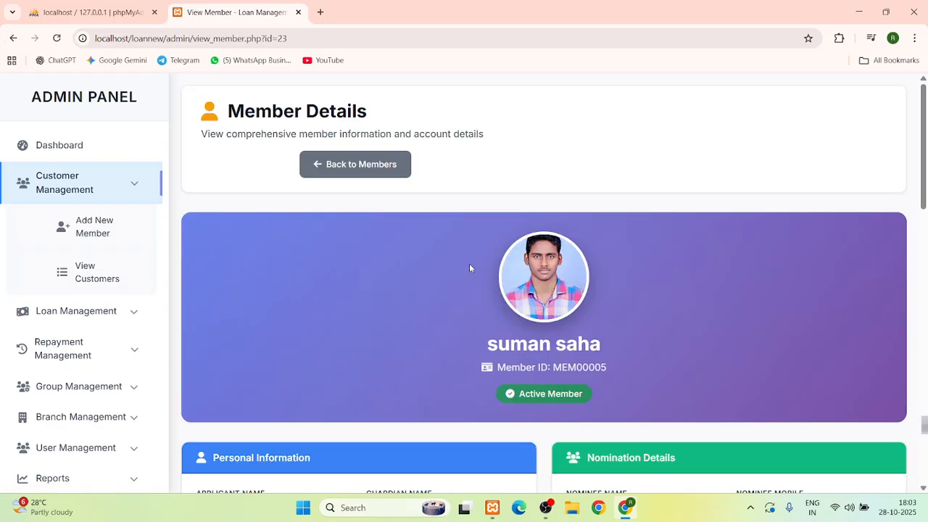
# Review the member details, highlighting ASSIGNED AGENT, AGENT BRANCH and ASSIGNED GROUP, then return to All Members
pyautogui.scroll(-1, 469, 268)
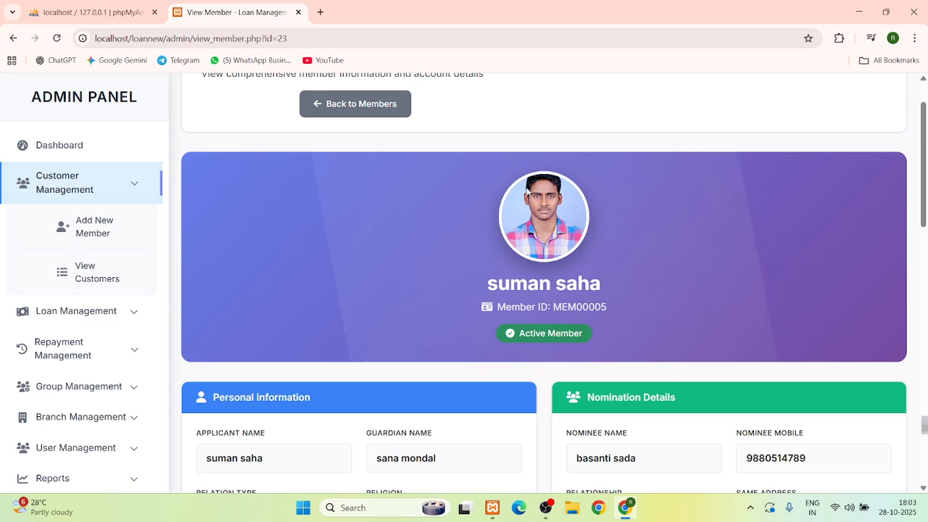
pyautogui.scroll(-3, 540, 277)
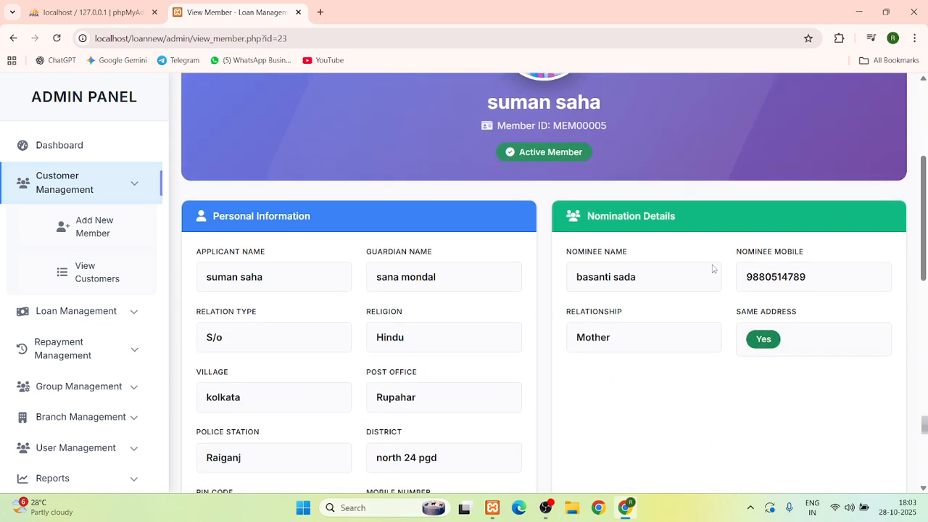
pyautogui.scroll(-1, 714, 268)
pyautogui.scroll(-7, 714, 268)
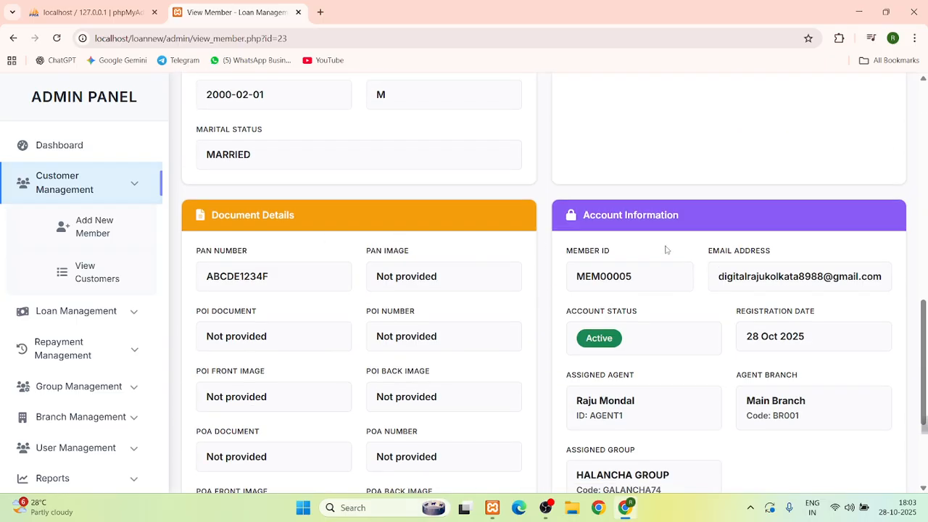
pyautogui.scroll(-2, 665, 249)
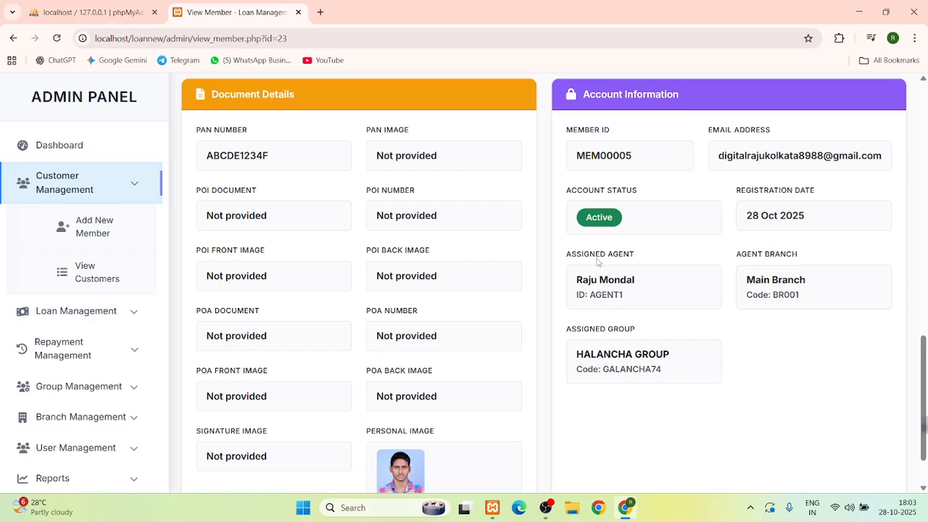
pyautogui.tripleClick(596, 254)
pyautogui.tripleClick(774, 255)
pyautogui.tripleClick(596, 328)
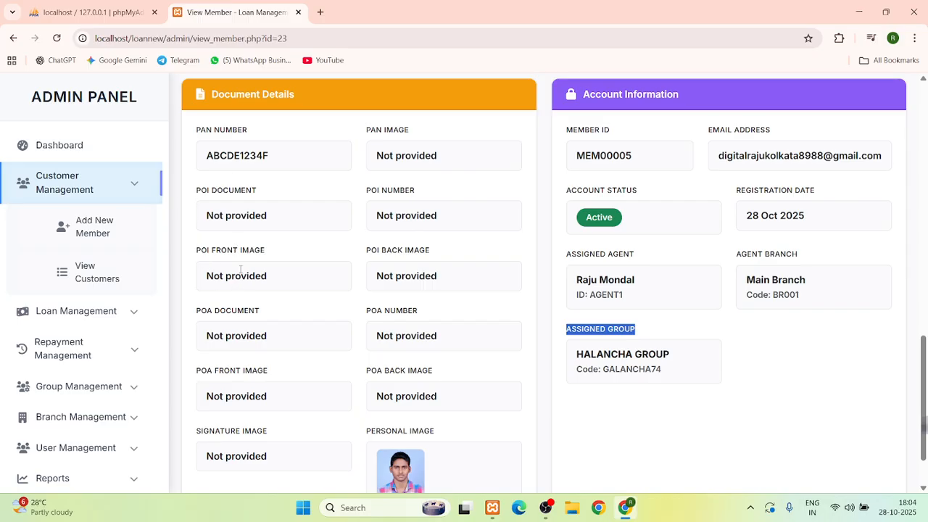
pyautogui.click(14, 39)
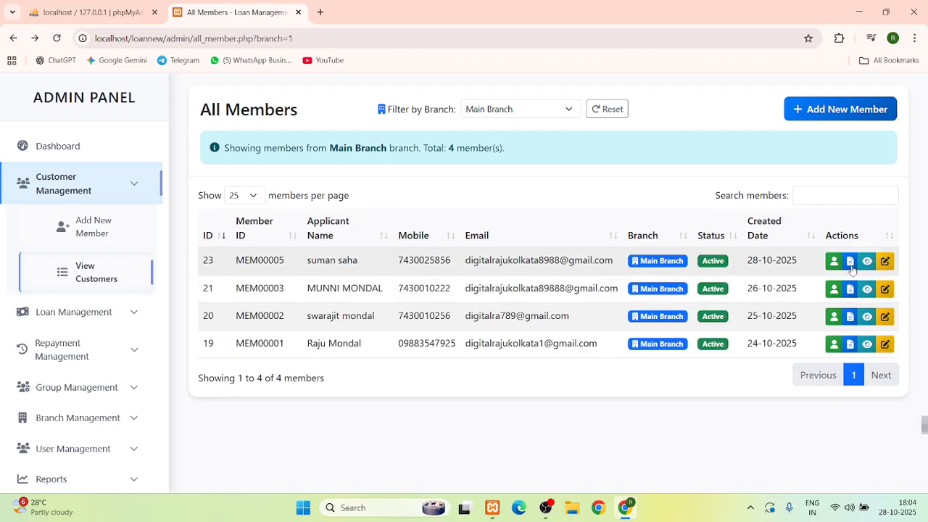
pyautogui.click(886, 262)
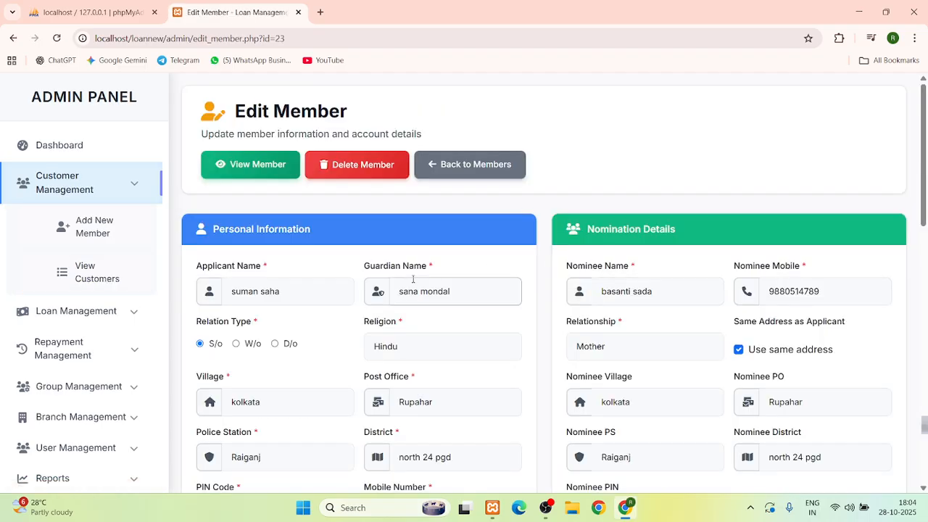
pyautogui.scroll(-2, 413, 277)
pyautogui.scroll(2, 413, 281)
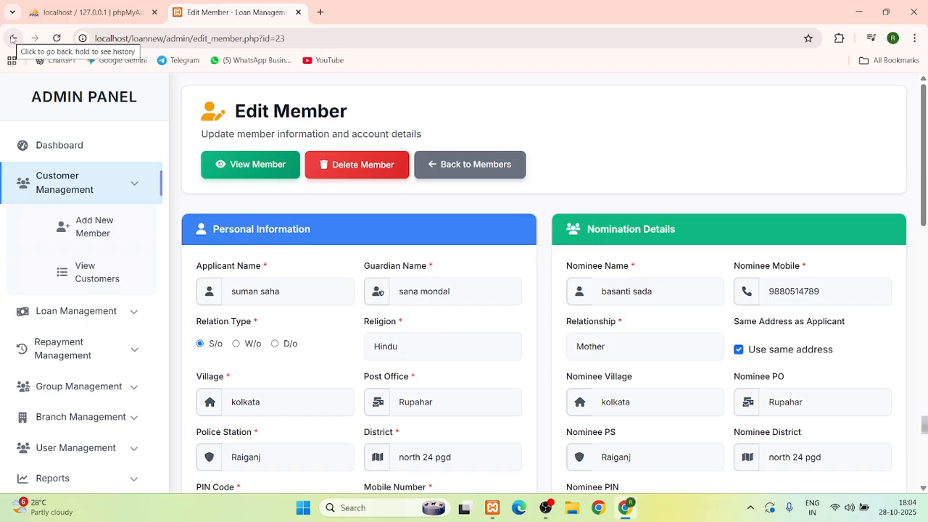
pyautogui.click(12, 38)
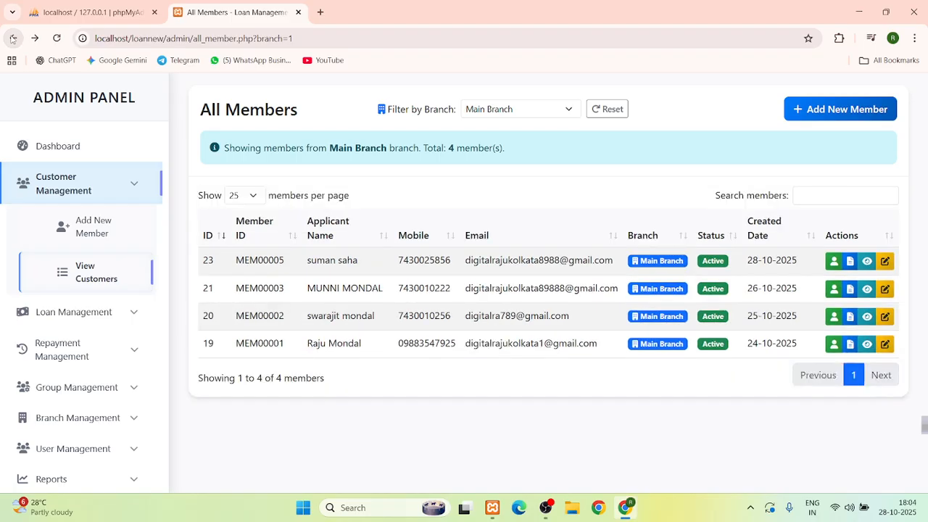
# Switch the sidebar from Customer Management to Group Management and open Create New Group (GRP009 prefilled)
pyautogui.click(86, 190)
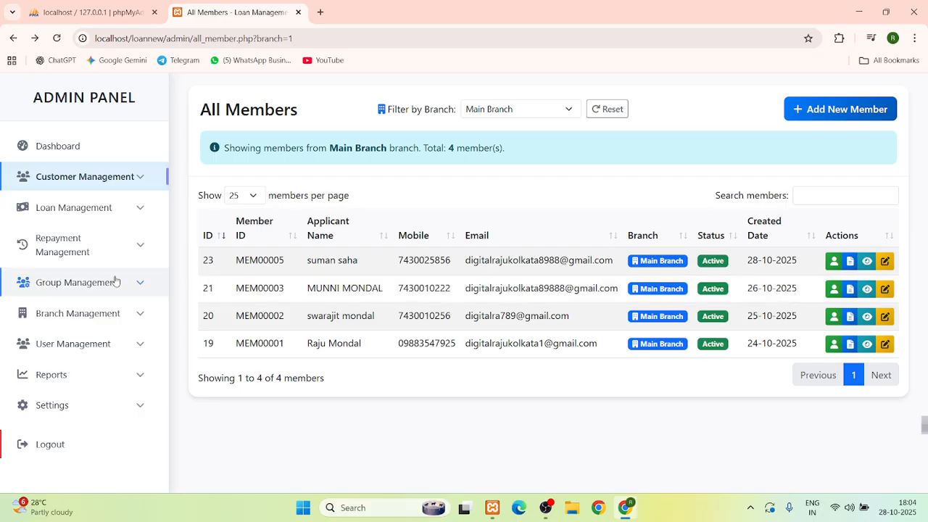
pyautogui.click(72, 291)
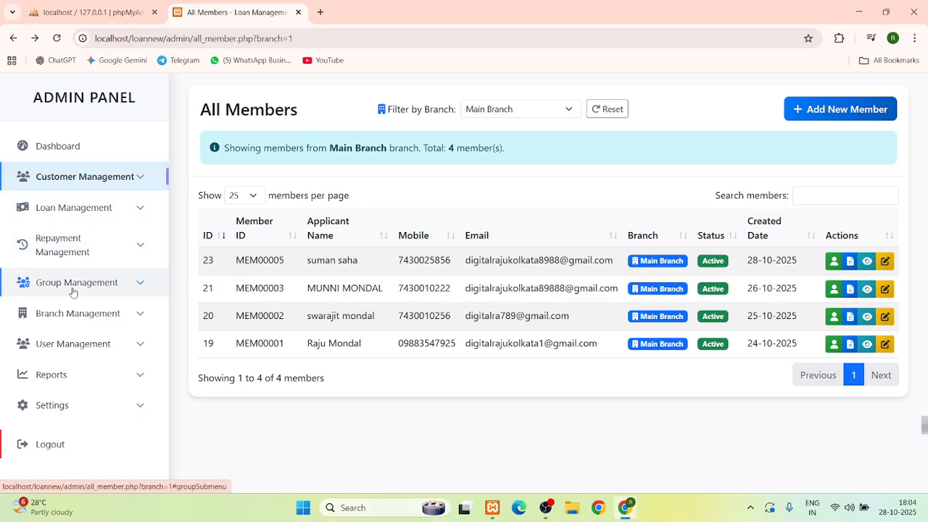
pyautogui.click(76, 250)
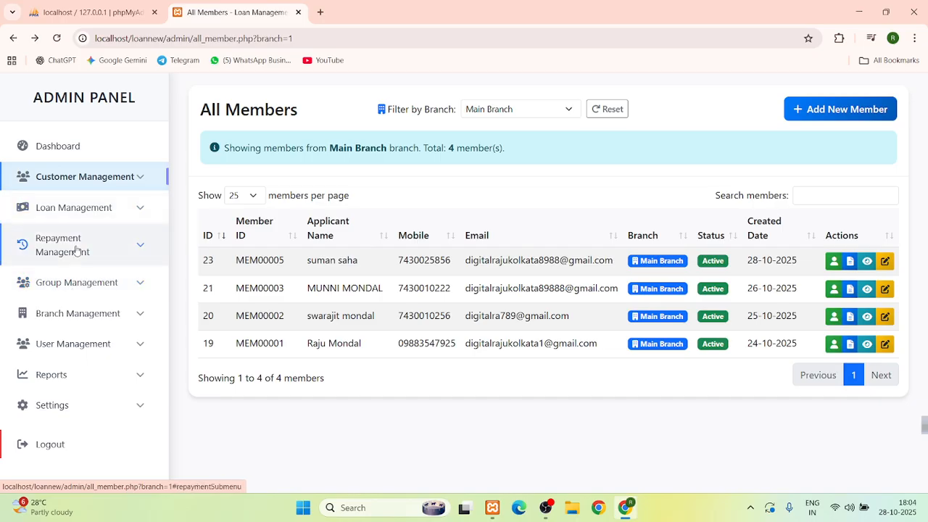
pyautogui.click(68, 282)
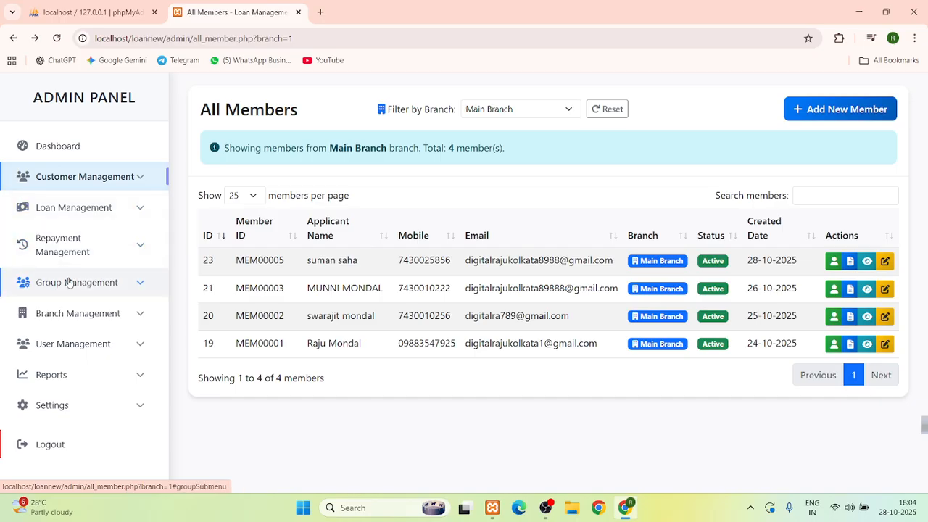
pyautogui.click(69, 283)
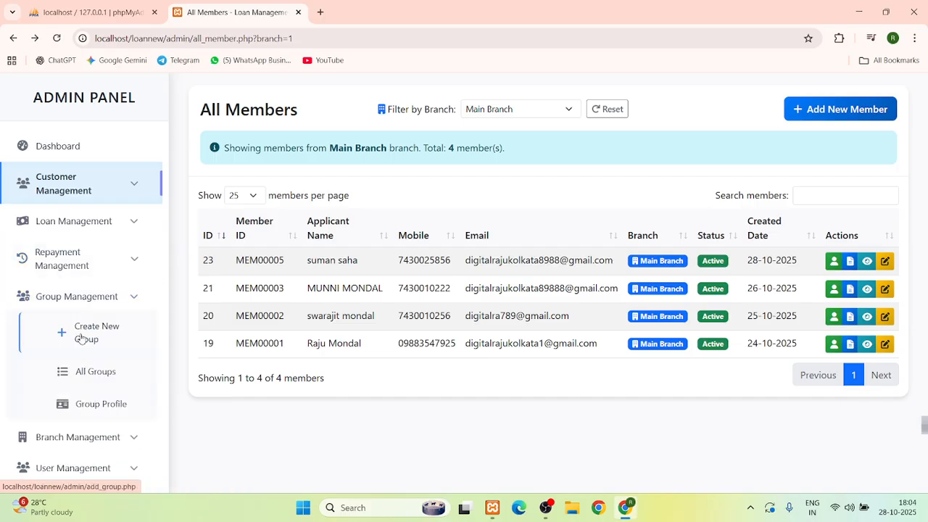
pyautogui.click(83, 338)
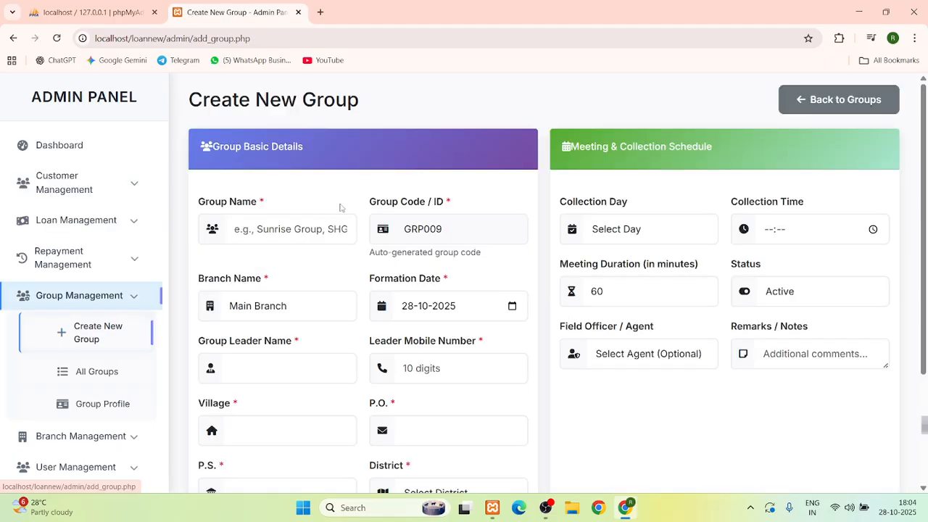
# Name the new group 'demo group' and keep Main Branch as its branch
pyautogui.scroll(-1, 311, 189)
pyautogui.click(295, 161)
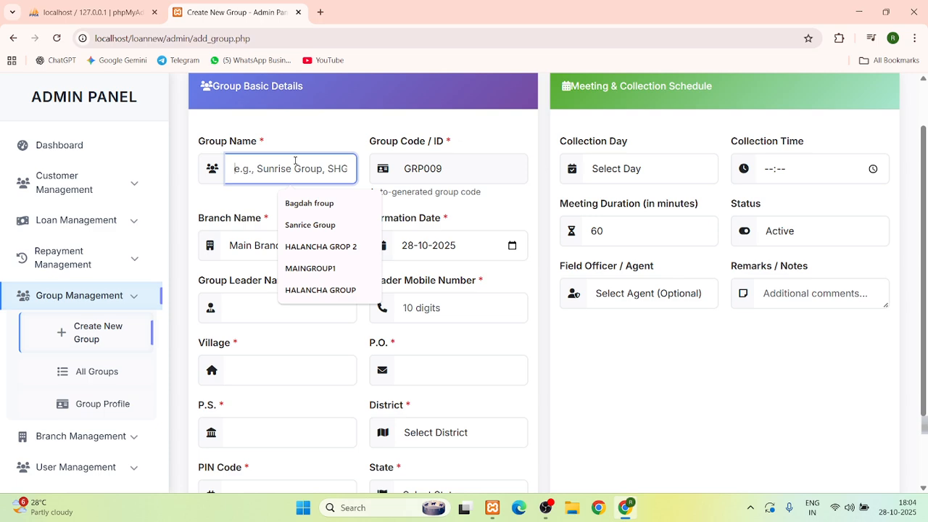
pyautogui.write('de')
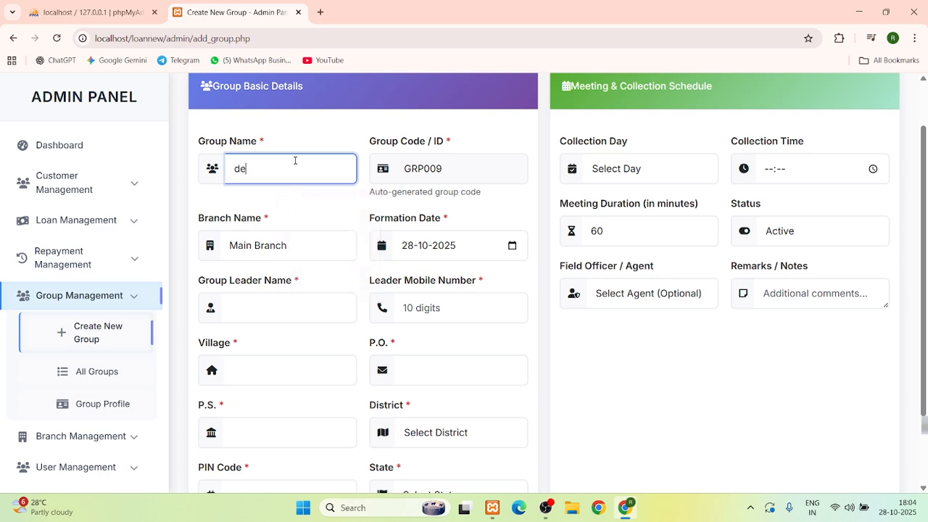
pyautogui.write('mo group')
pyautogui.moveTo(544, 511)
pyautogui.click(549, 447)
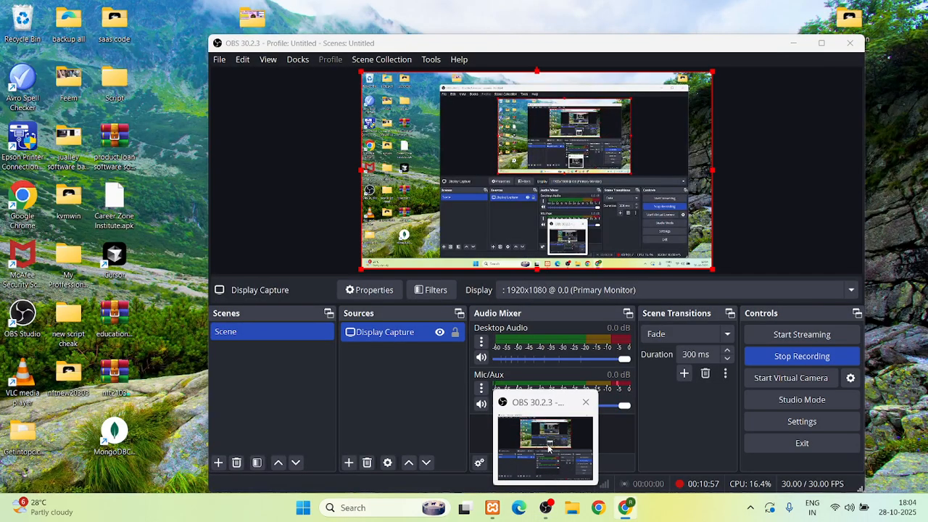
pyautogui.click(549, 429)
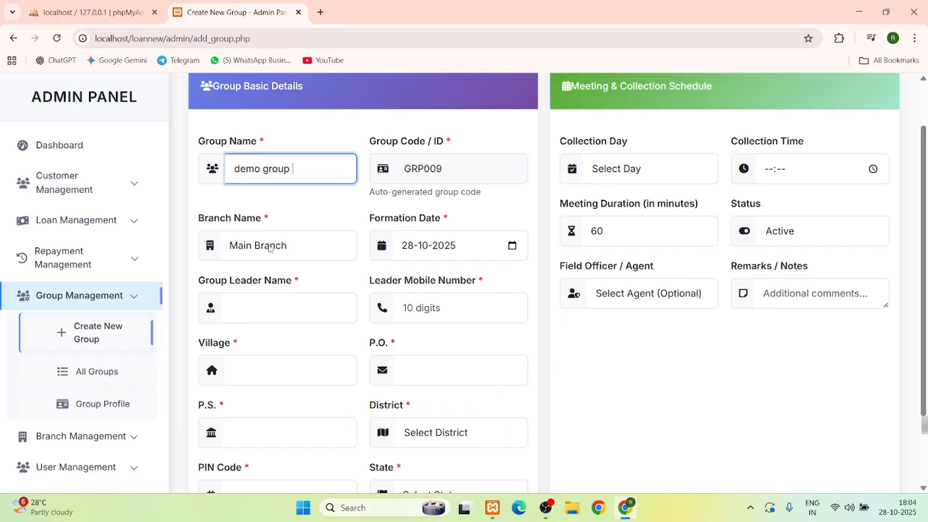
pyautogui.click(269, 249)
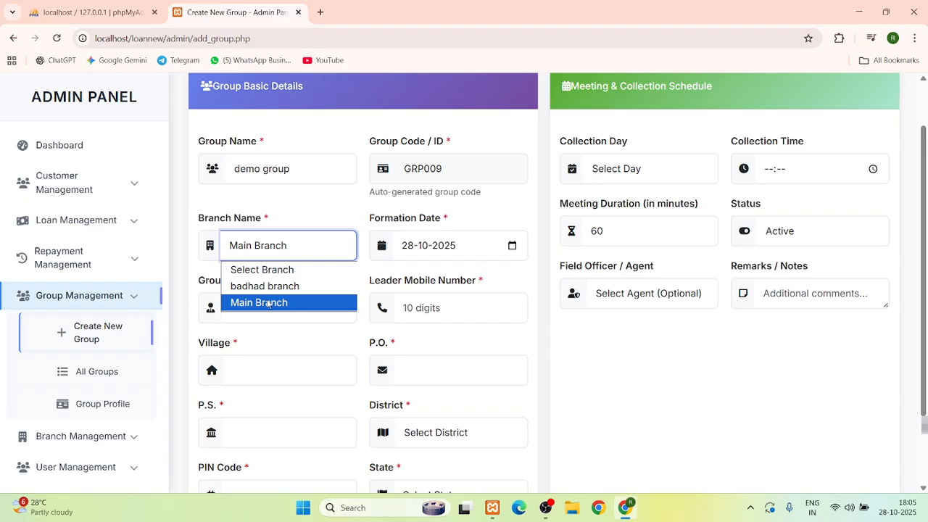
pyautogui.click(296, 217)
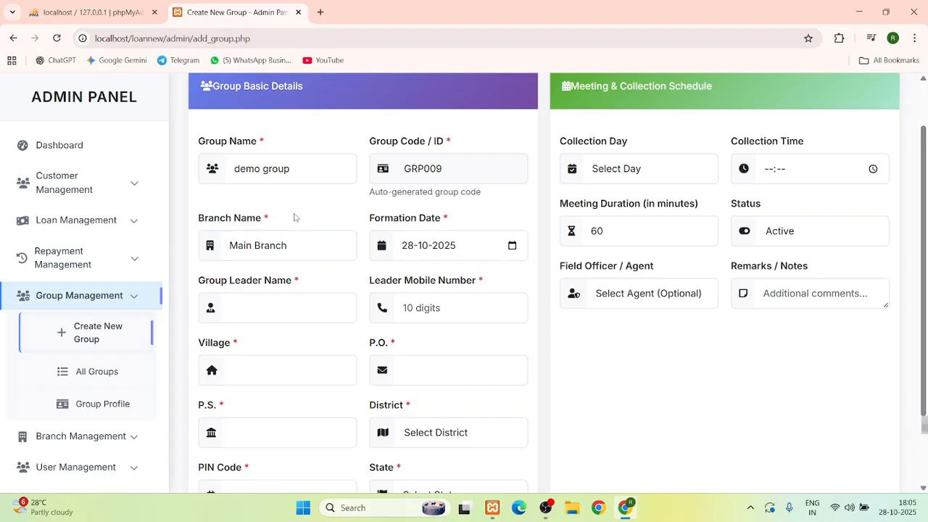
# Fill the group leader's name from suggestions and enter the leader's mobile number
pyautogui.scroll(-1, 411, 255)
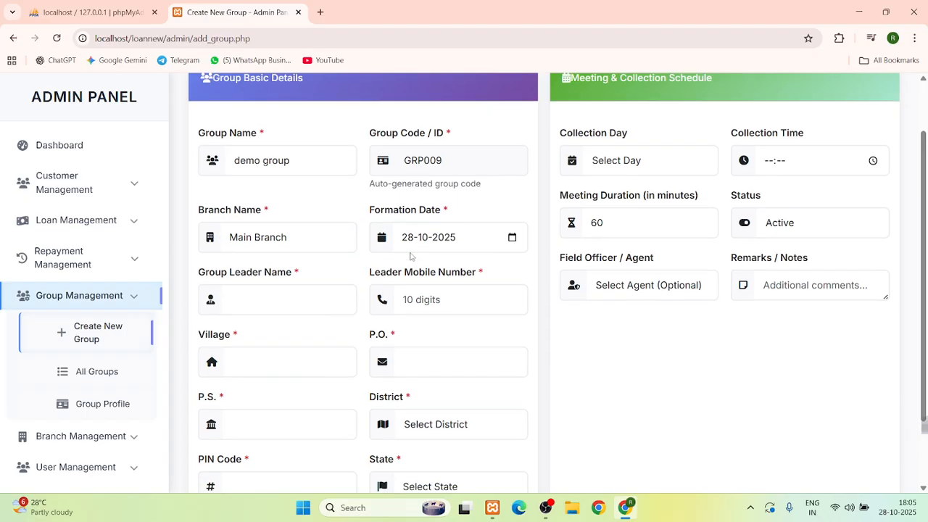
pyautogui.click(263, 239)
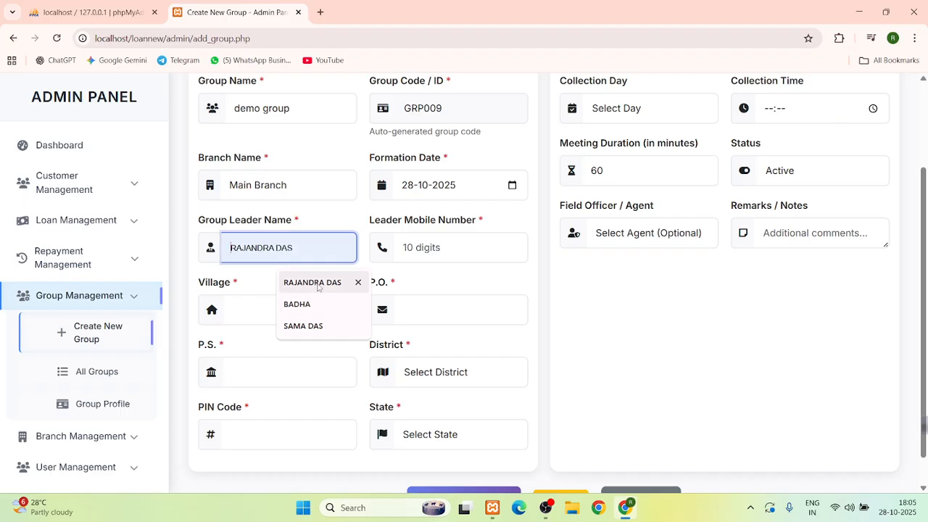
pyautogui.click(312, 282)
pyautogui.click(432, 247)
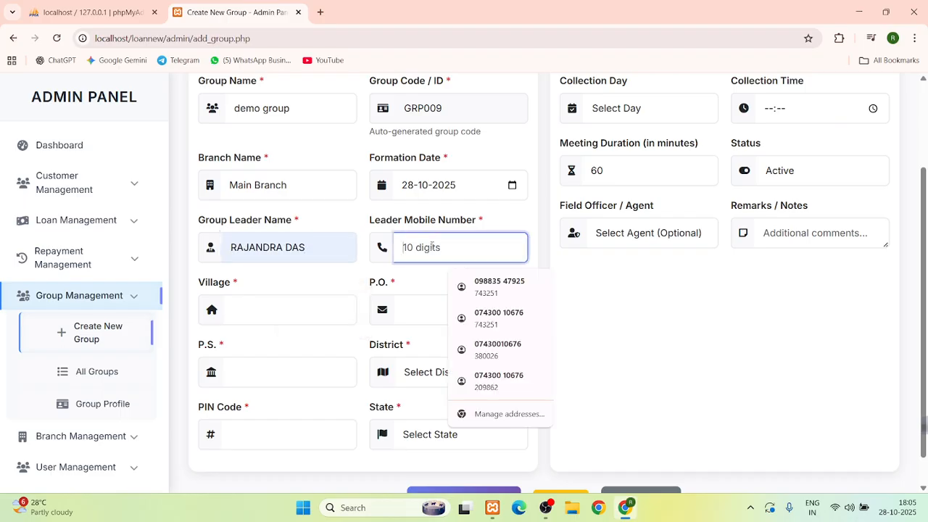
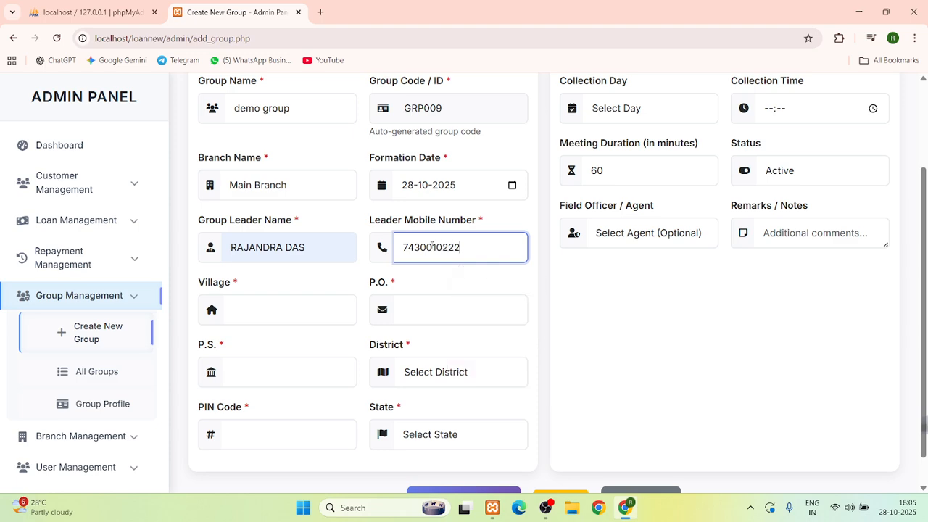
# Pick the group's village, post office and police station from the address suggestions
pyautogui.press('Tab')
pyautogui.press('Down')
pyautogui.press('Down')
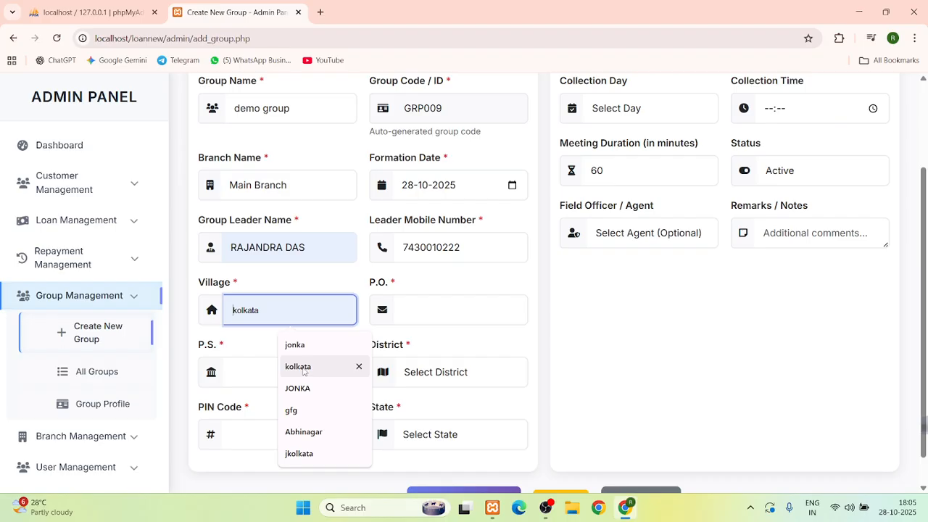
pyautogui.press('Return')
pyautogui.press('Tab')
pyautogui.press('Down')
pyautogui.press('Return')
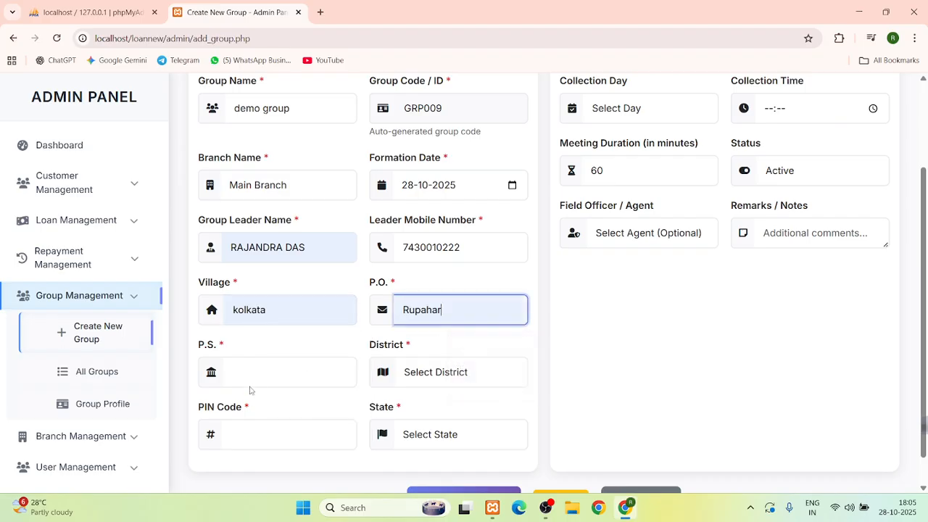
pyautogui.press('Tab')
pyautogui.press('Down')
pyautogui.press('Down')
pyautogui.press('Down')
pyautogui.press('Return')
# Set the state to West Bengal, district to North 24 Parganas, and enter the PIN code
pyautogui.click(434, 380)
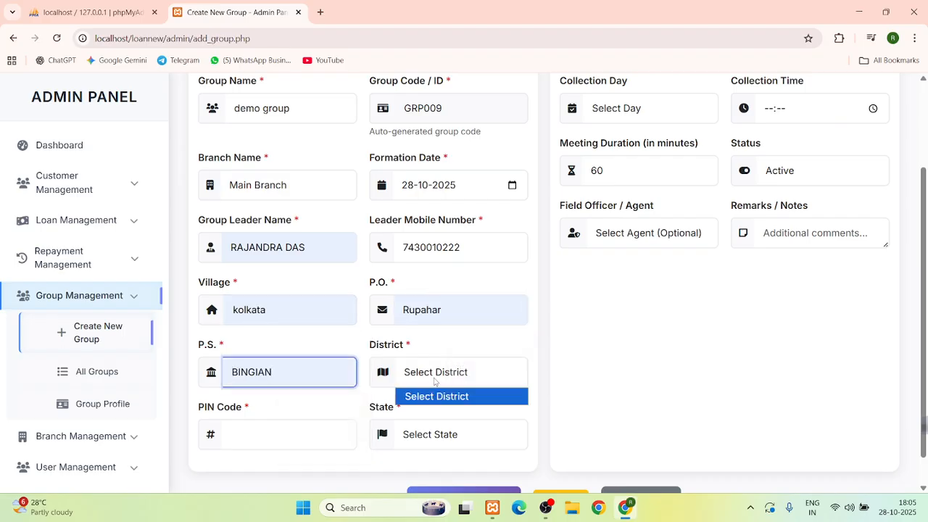
pyautogui.click(334, 404)
pyautogui.click(417, 438)
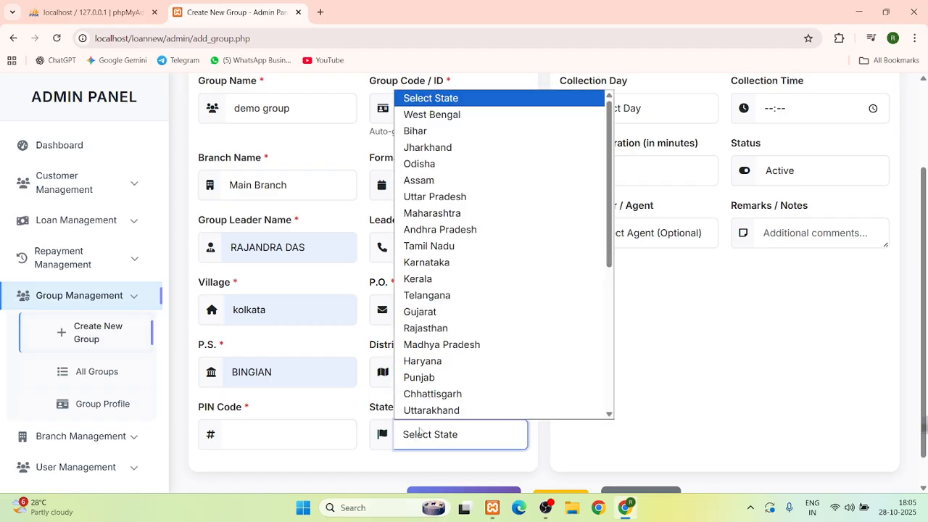
pyautogui.click(434, 115)
pyautogui.click(419, 373)
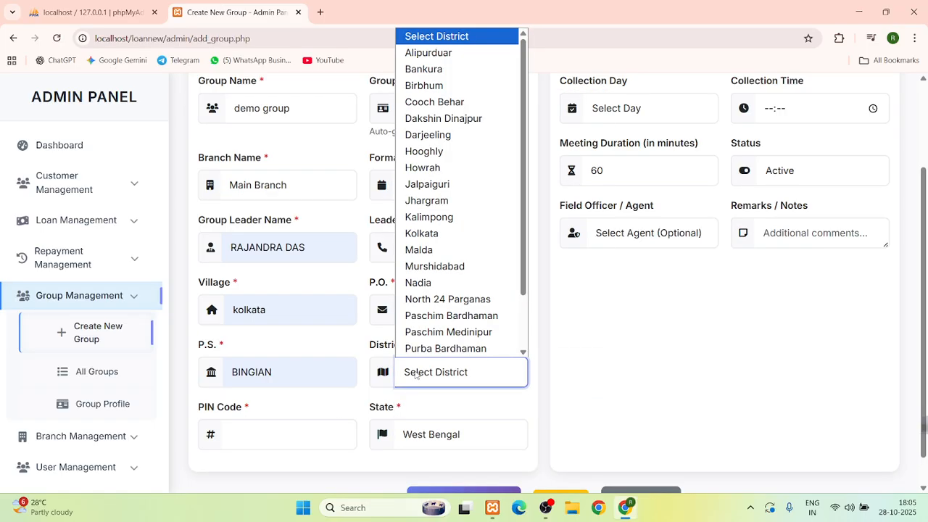
pyautogui.click(435, 300)
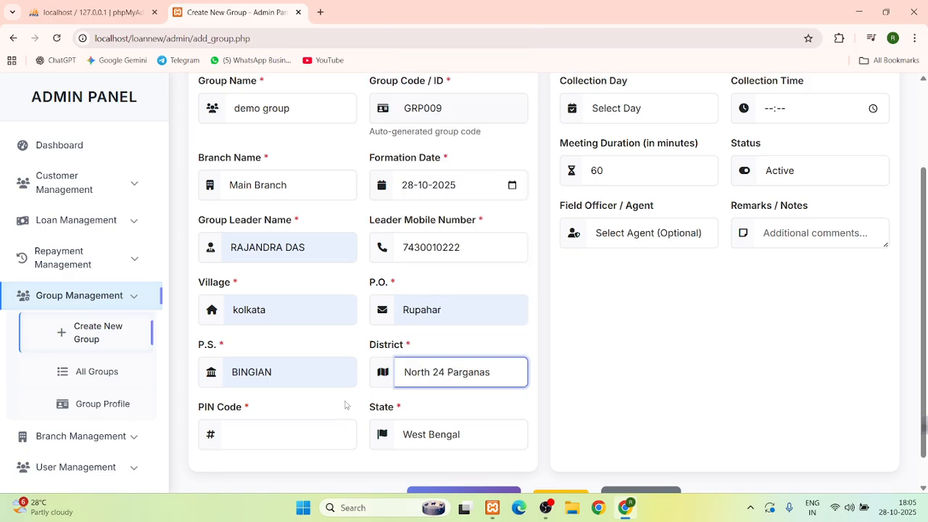
pyautogui.click(267, 439)
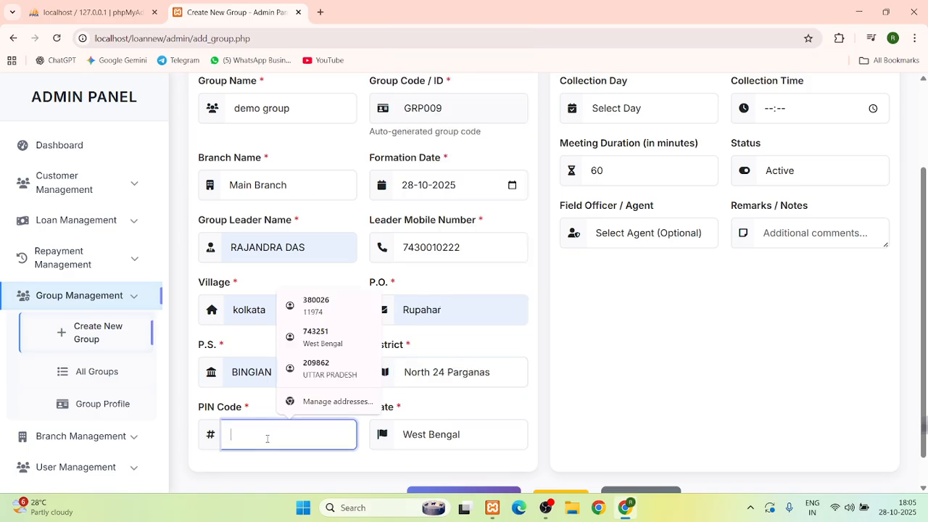
pyautogui.write('482002')
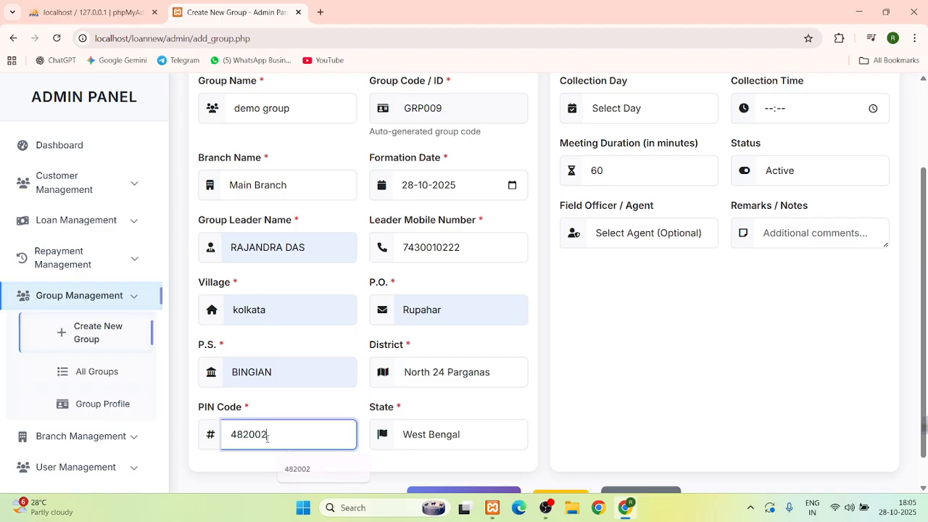
# Set collection to Wednesday at 12:00 and assign the second listed agent as field officer
pyautogui.scroll(1, 505, 419)
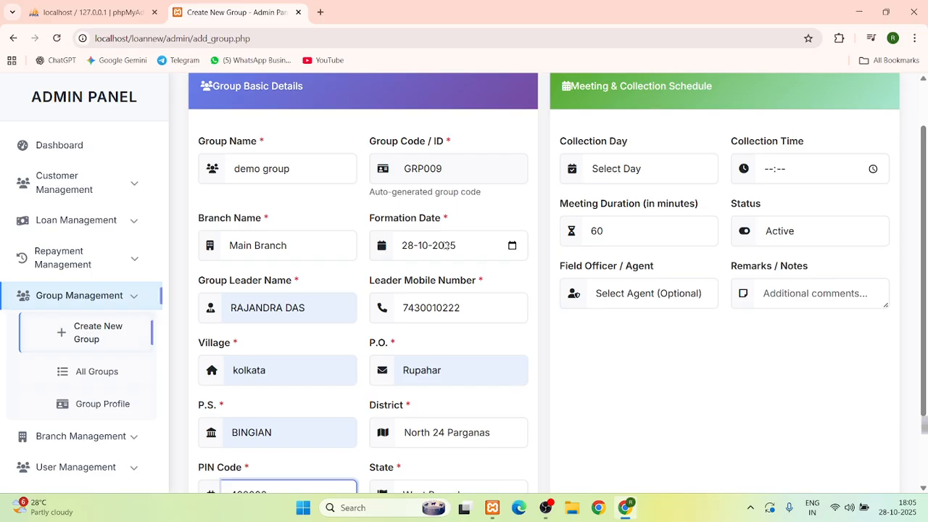
pyautogui.click(619, 179)
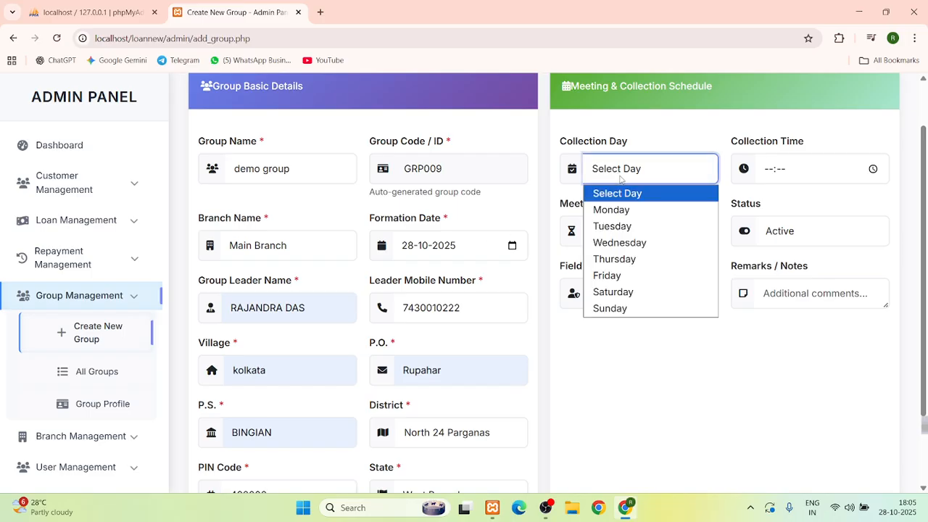
pyautogui.click(618, 241)
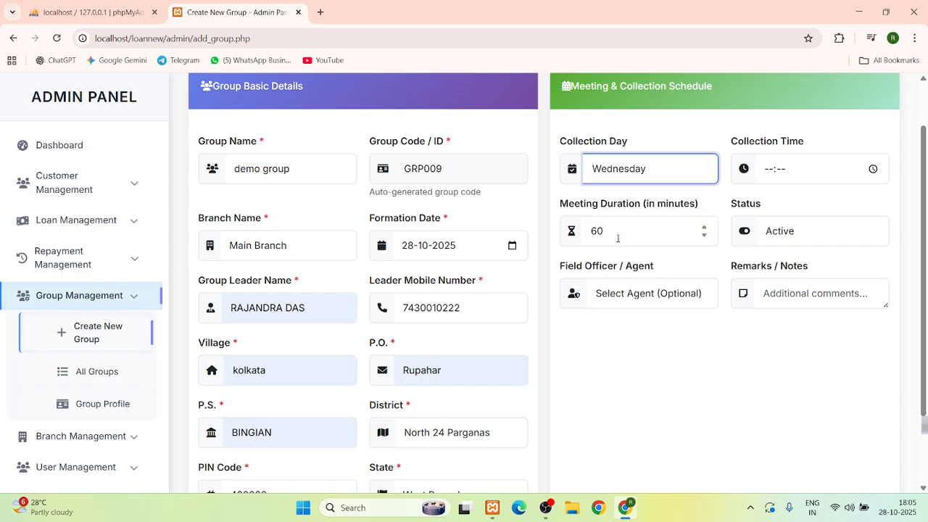
pyautogui.click(774, 169)
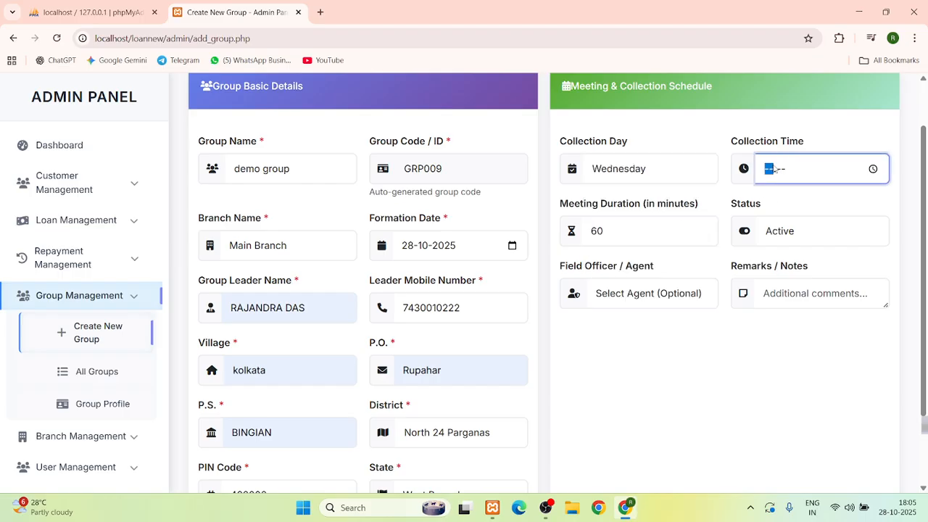
pyautogui.write('1200')
pyautogui.click(618, 298)
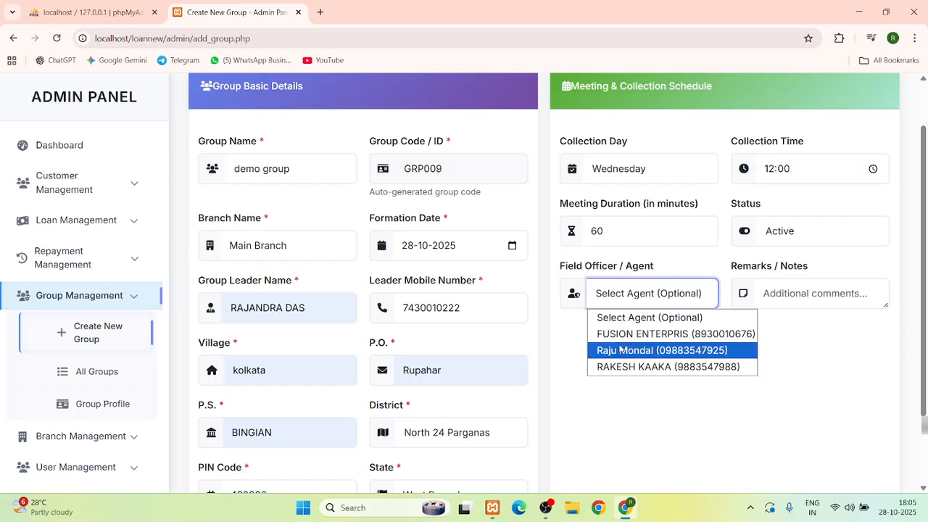
pyautogui.click(613, 352)
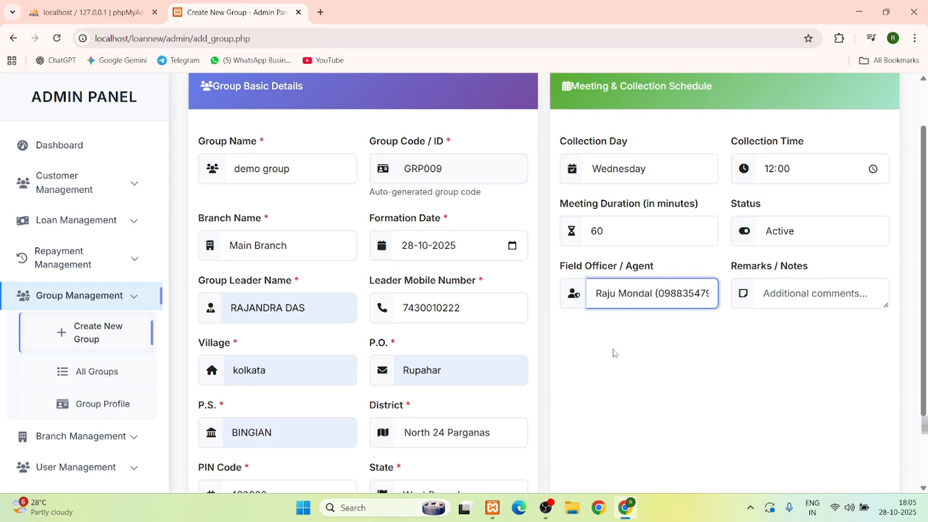
pyautogui.scroll(-3, 611, 353)
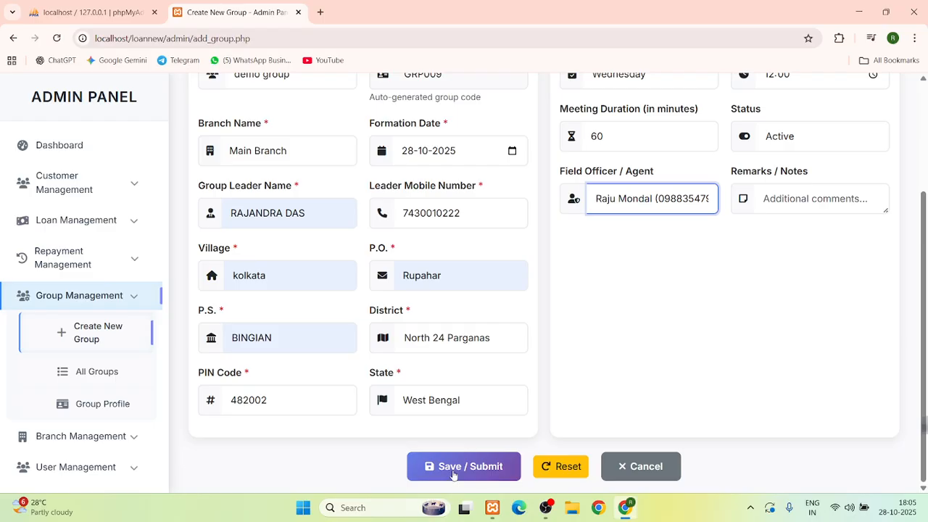
# Save demo group as GRP009, note it has no members, and open its profile
pyautogui.click(454, 470)
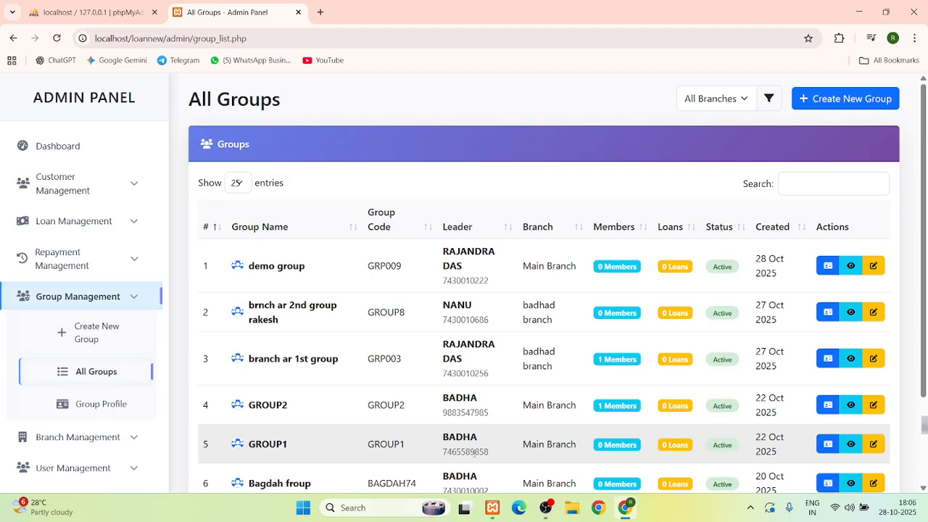
pyautogui.moveTo(599, 266); pyautogui.dragTo(640, 275)
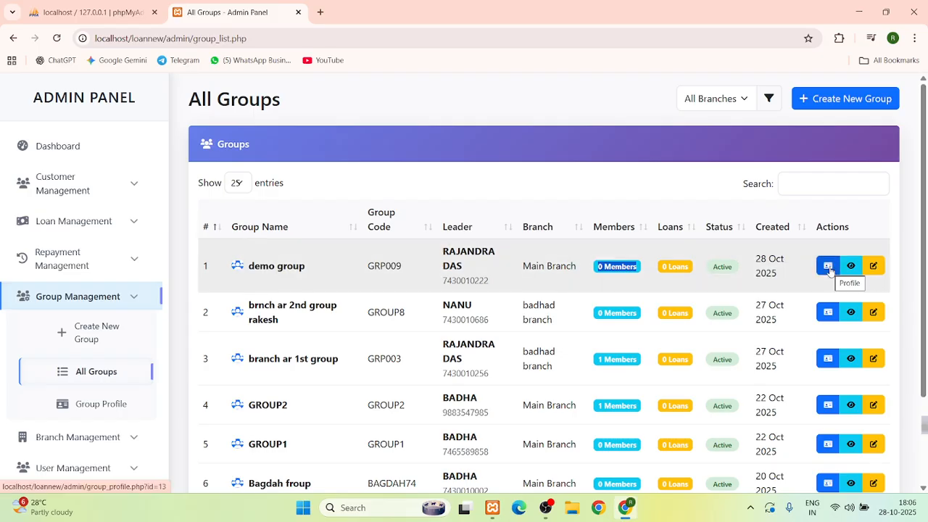
pyautogui.click(830, 269)
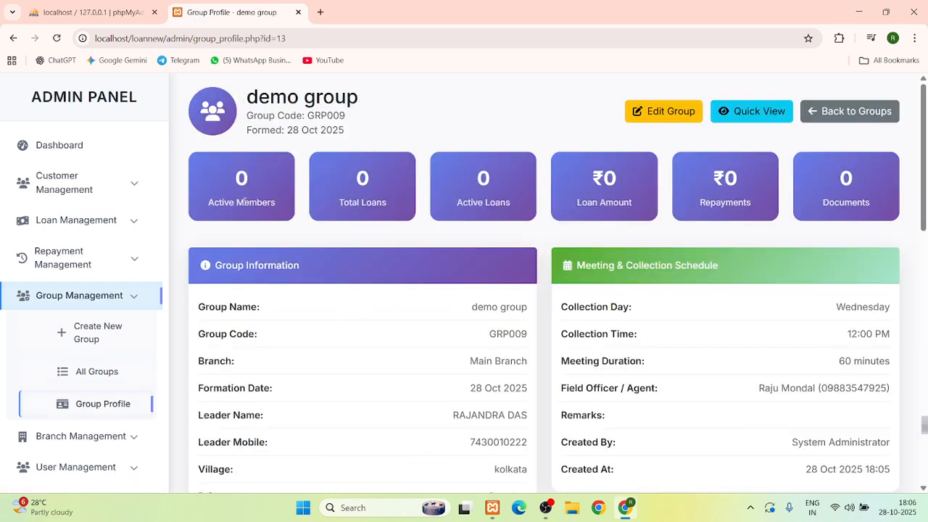
# Scroll through demo group's profile, noting 0 active members, Group Information and 0 documents
pyautogui.moveTo(214, 203); pyautogui.dragTo(393, 208)
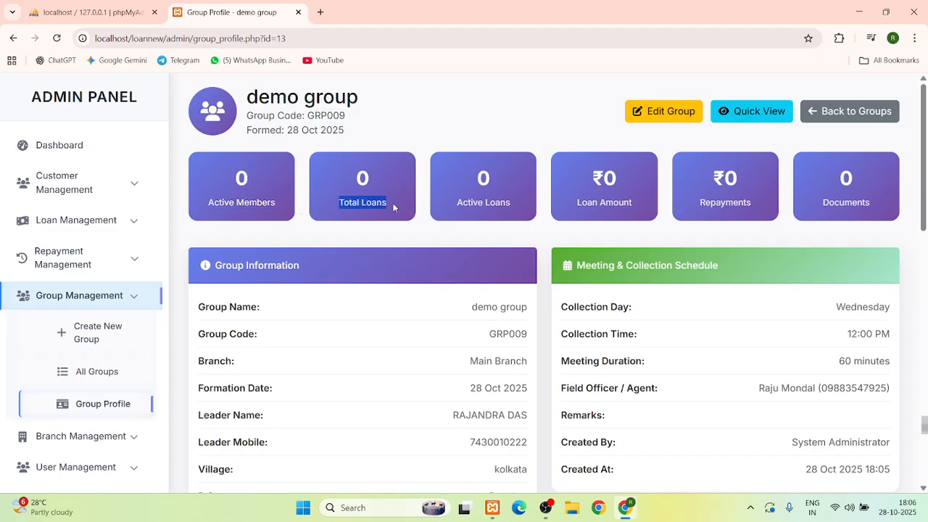
pyautogui.scroll(-1, 667, 208)
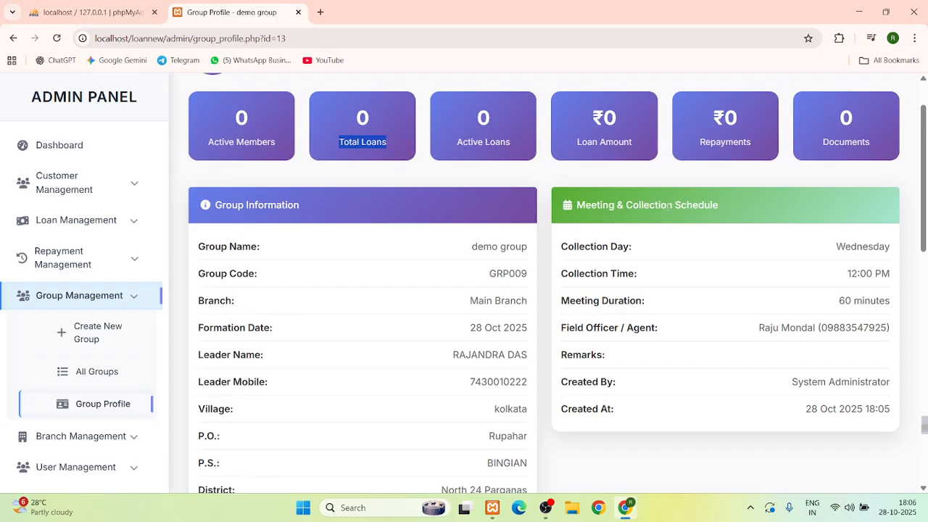
pyautogui.scroll(-1, 667, 206)
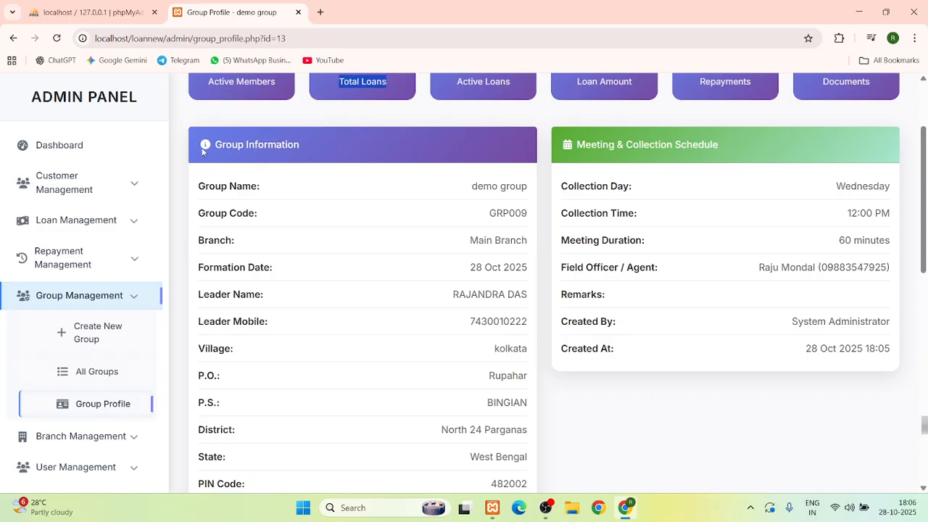
pyautogui.moveTo(213, 146); pyautogui.dragTo(300, 162)
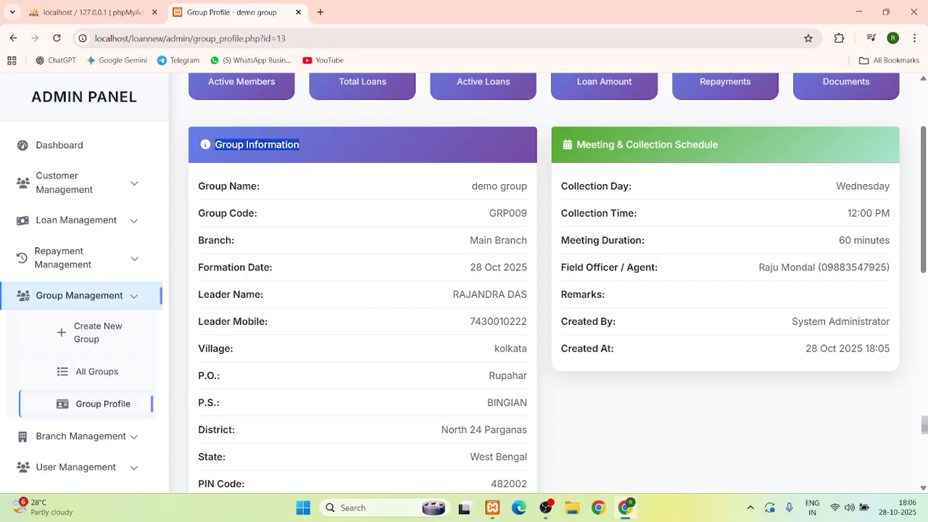
pyautogui.scroll(-5, 539, 191)
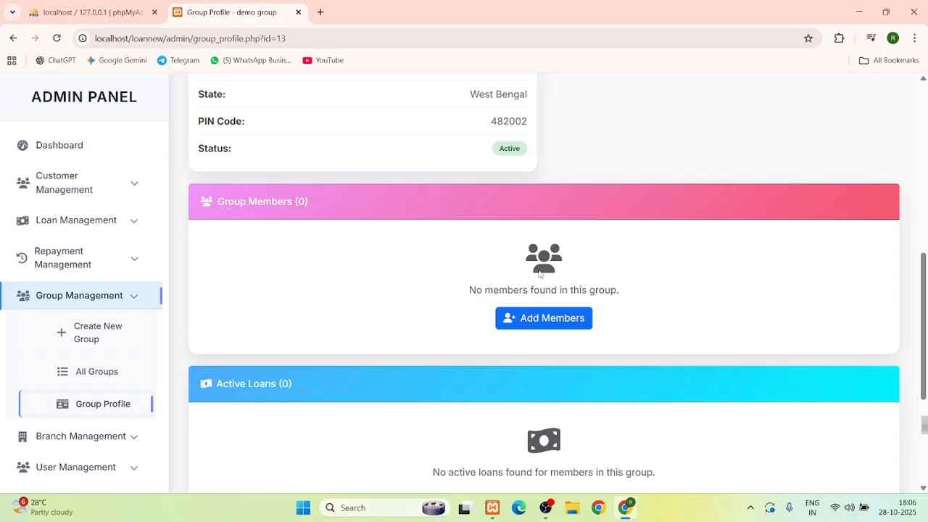
pyautogui.scroll(-2, 404, 258)
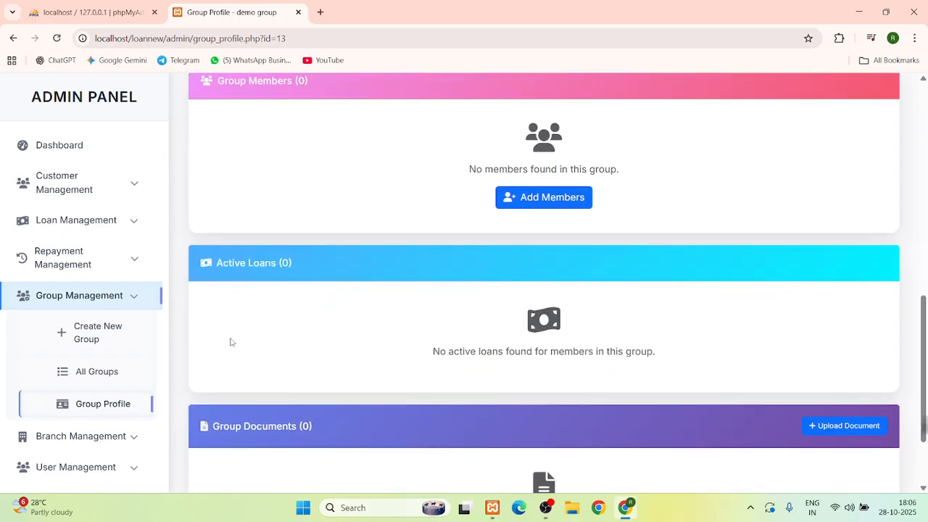
pyautogui.scroll(-2, 295, 296)
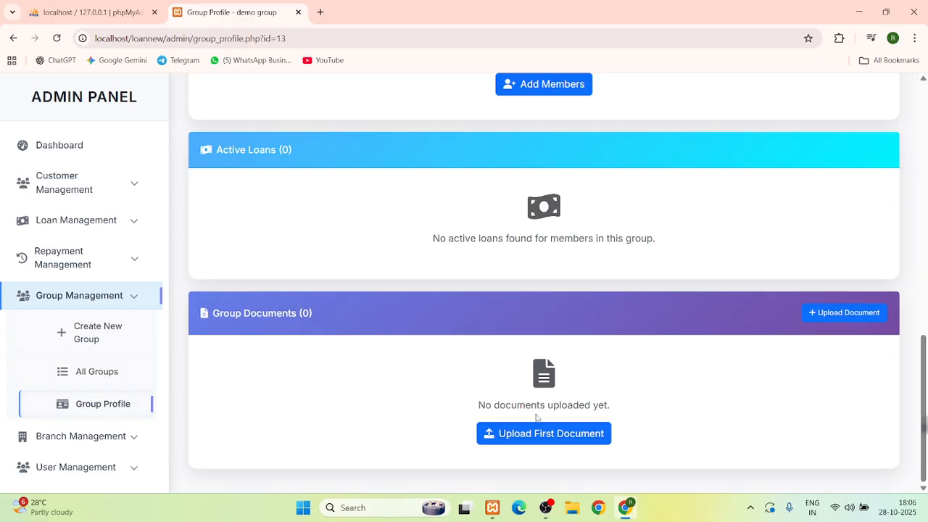
# Upload the Claban Infotech PDF as an Other-type document named 'group noc'
pyautogui.click(530, 435)
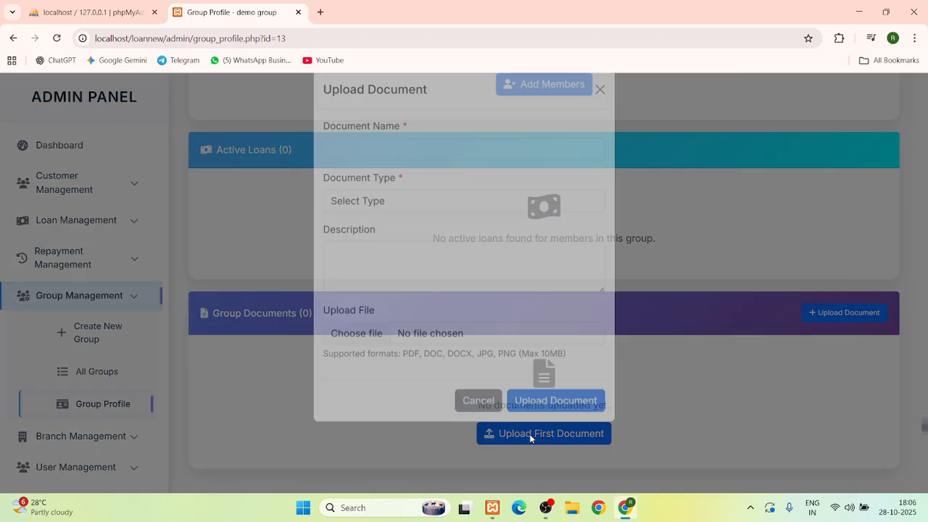
pyautogui.click(408, 168)
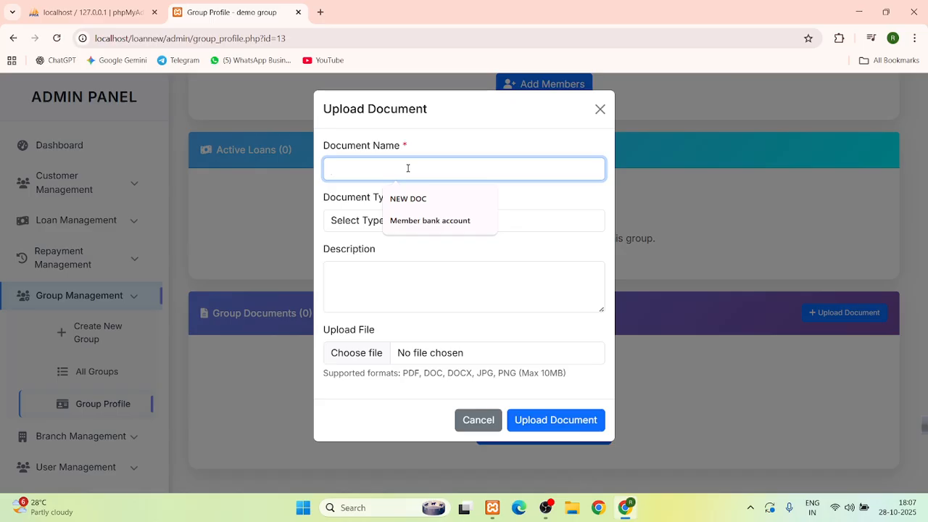
pyautogui.write('group ')
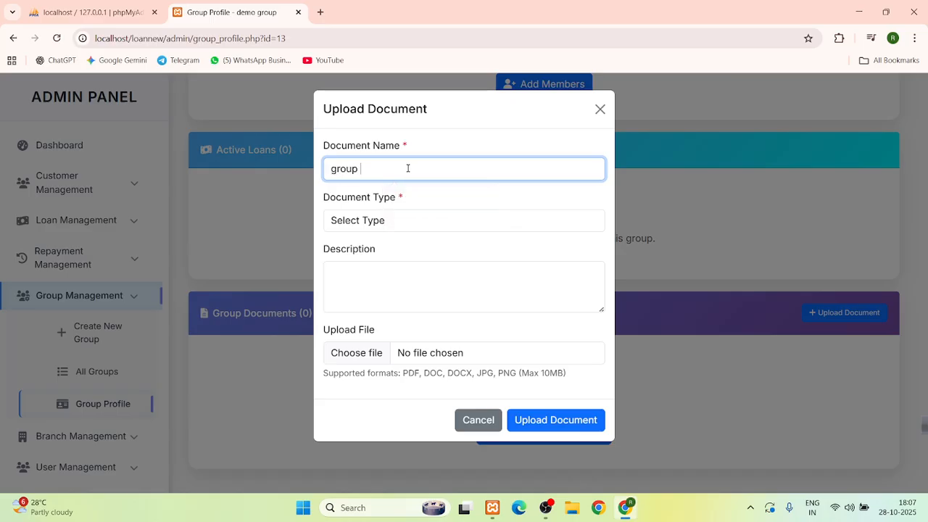
pyautogui.write('boc')
pyautogui.press('BackSpace')
pyautogui.press('BackSpace')
pyautogui.write('noc')
pyautogui.click(373, 221)
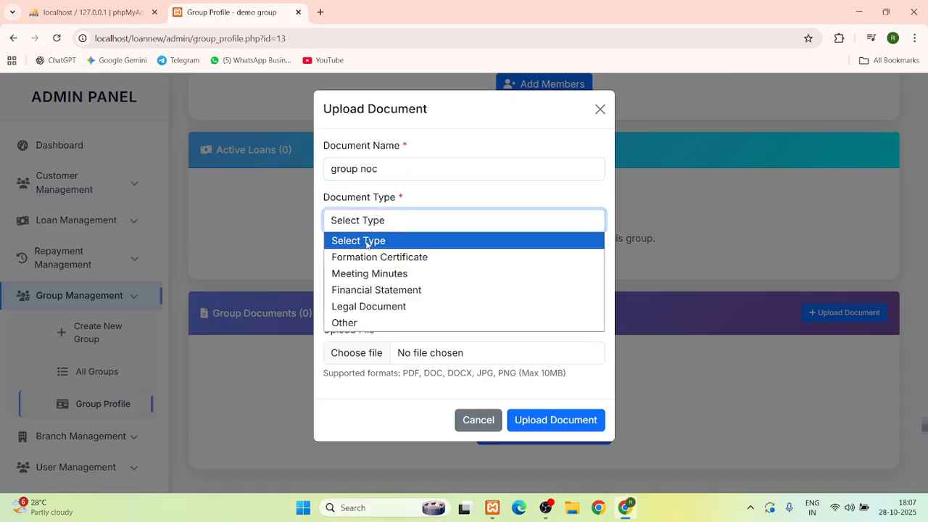
pyautogui.click(378, 316)
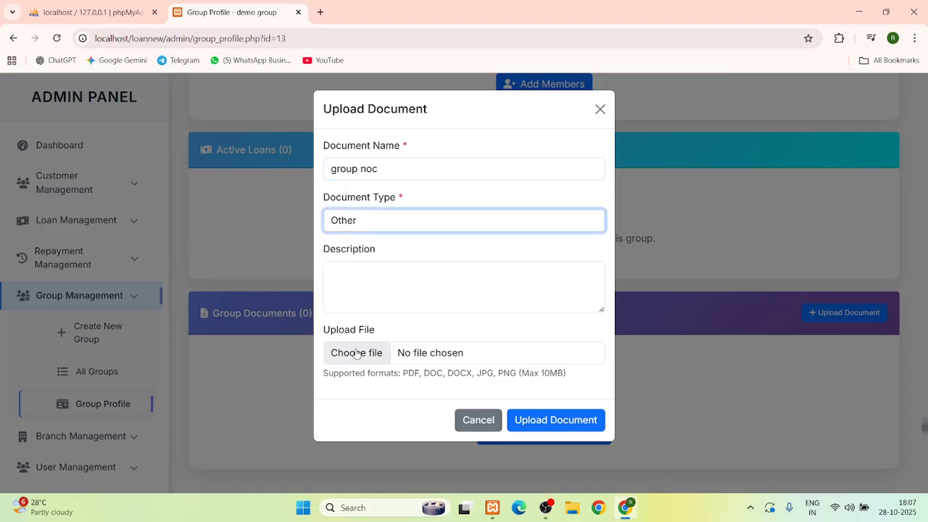
pyautogui.click(360, 347)
pyautogui.scroll(-5, 322, 250)
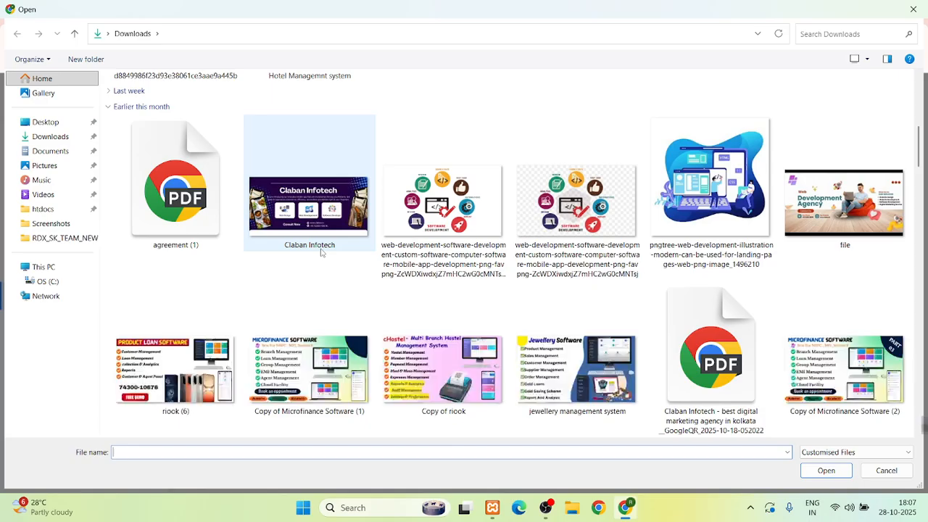
pyautogui.doubleClick(702, 382)
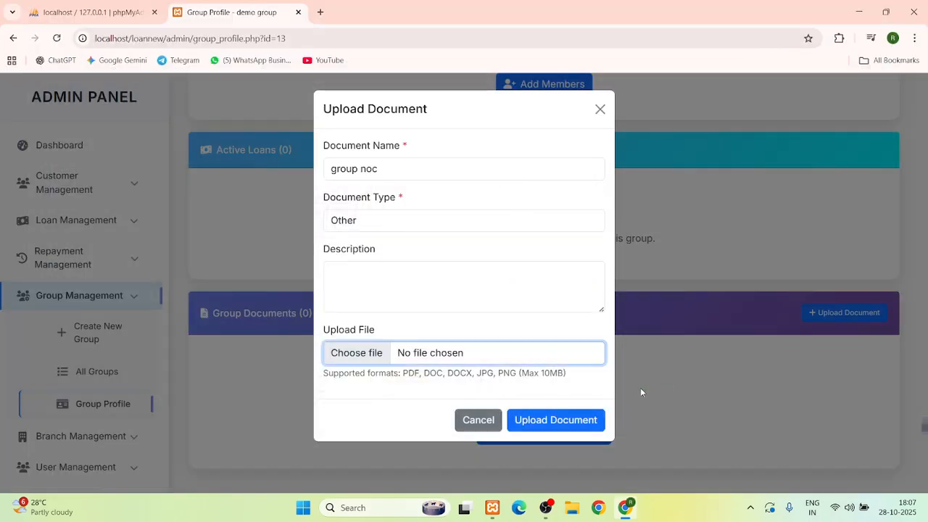
pyautogui.click(552, 421)
# Confirm Group Documents now shows (1), then return to the All Groups list
pyautogui.scroll(-5, 485, 298)
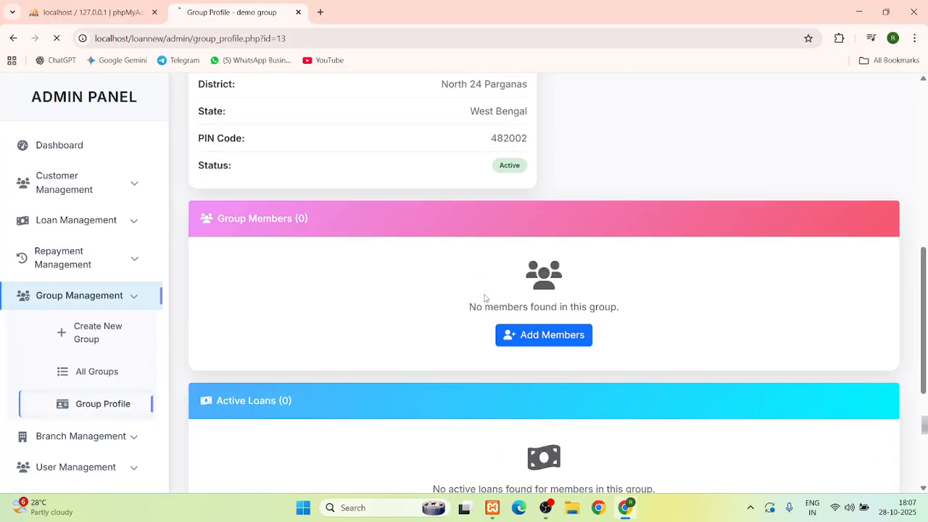
pyautogui.scroll(1, 485, 297)
pyautogui.scroll(-4, 485, 297)
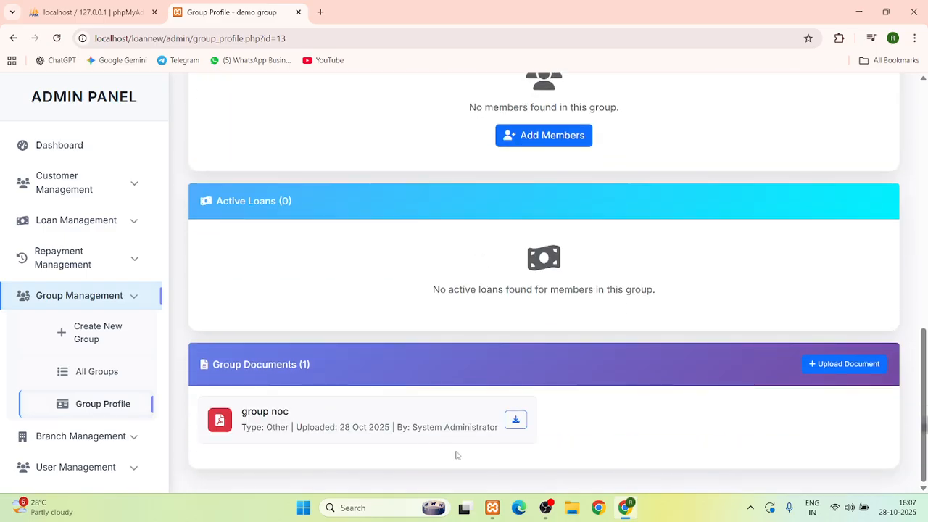
pyautogui.moveTo(204, 364); pyautogui.dragTo(309, 370)
pyautogui.click(323, 368)
pyautogui.click(92, 373)
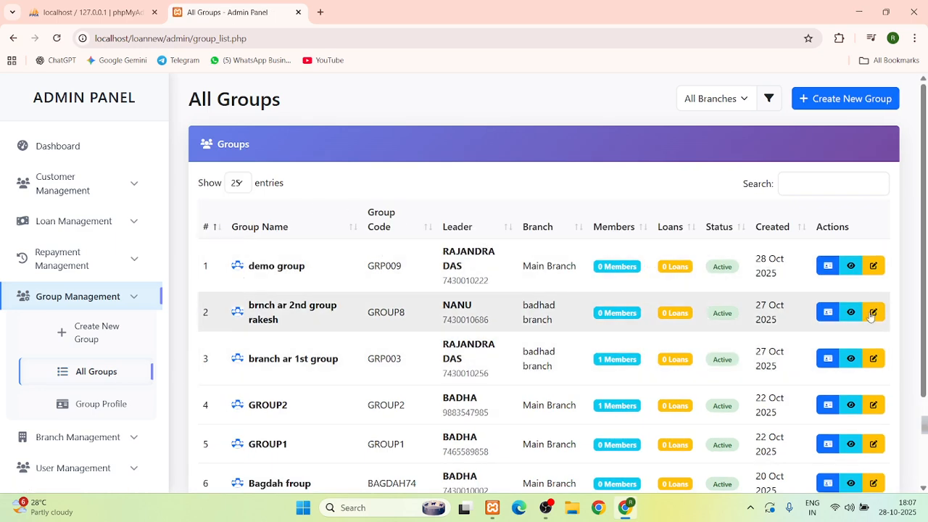
# Review the demo group's profile, noting its assigned Field Officer / Agent, then return to the dashboard
pyautogui.click(851, 265)
pyautogui.scroll(-3, 482, 330)
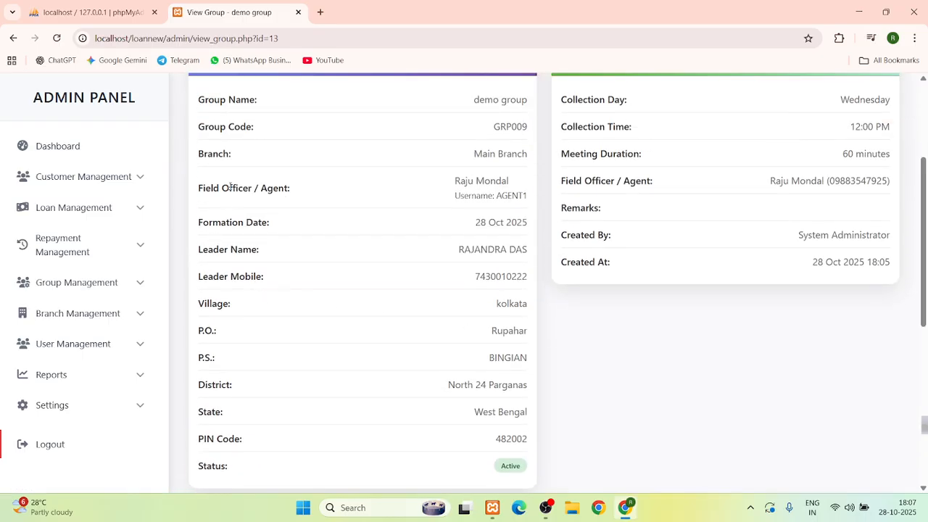
pyautogui.moveTo(229, 186); pyautogui.dragTo(350, 206)
pyautogui.click(394, 199)
pyautogui.moveTo(447, 191); pyautogui.dragTo(528, 196)
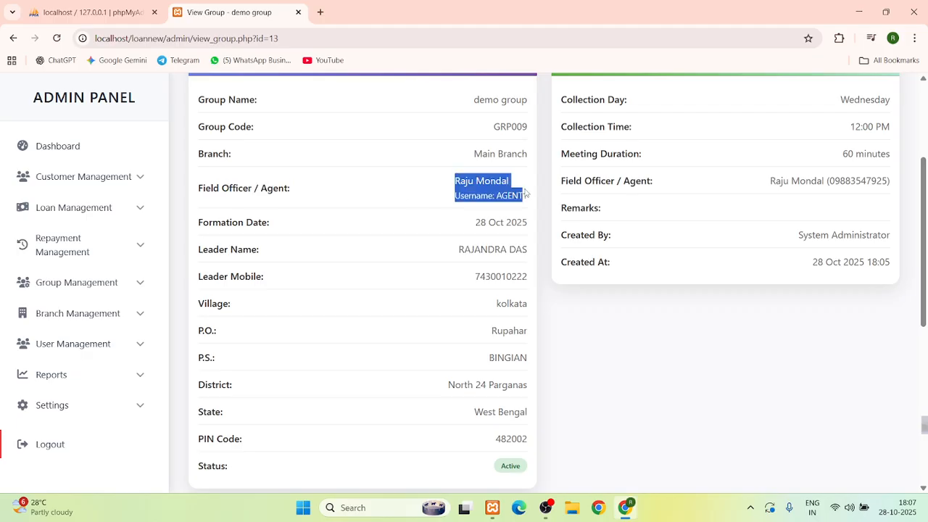
pyautogui.scroll(3, 322, 186)
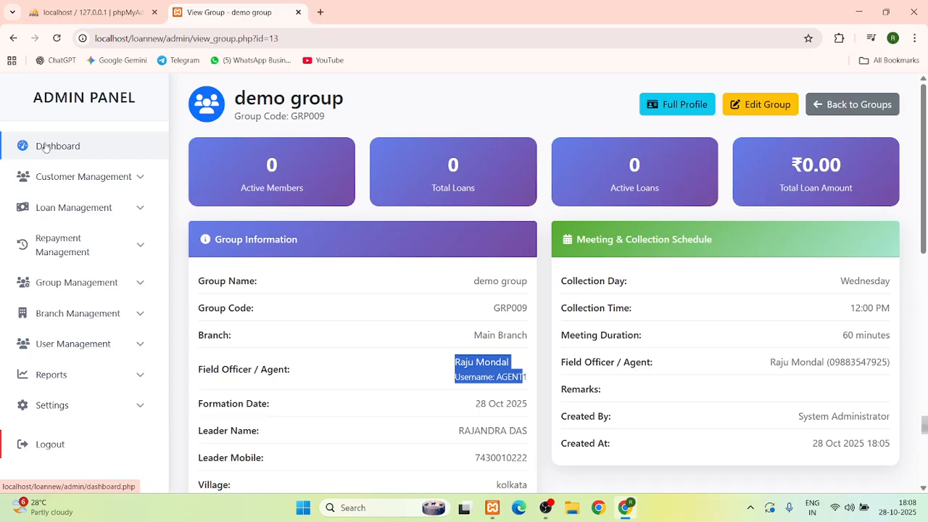
pyautogui.click(45, 147)
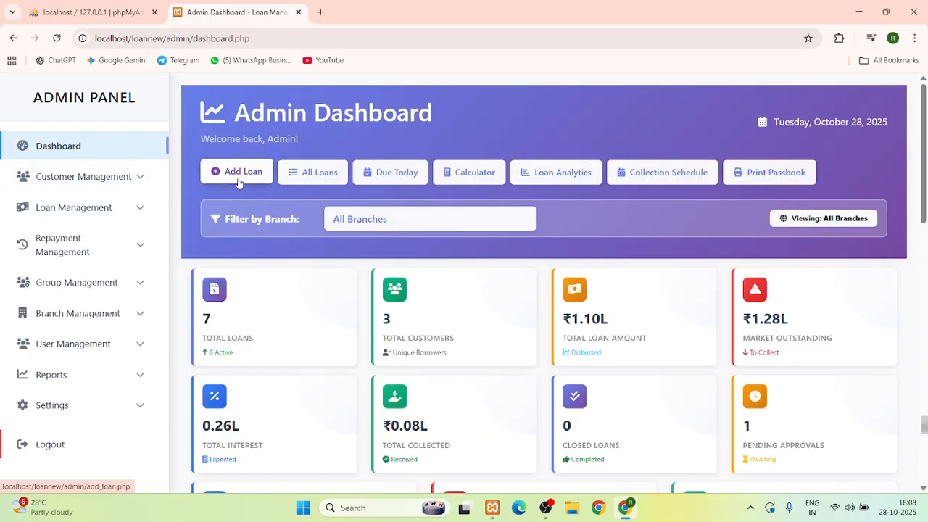
# Open the Loan Type page in a new tab and start an Add New Product form
pyautogui.click(105, 210)
pyautogui.scroll(-2, 105, 210)
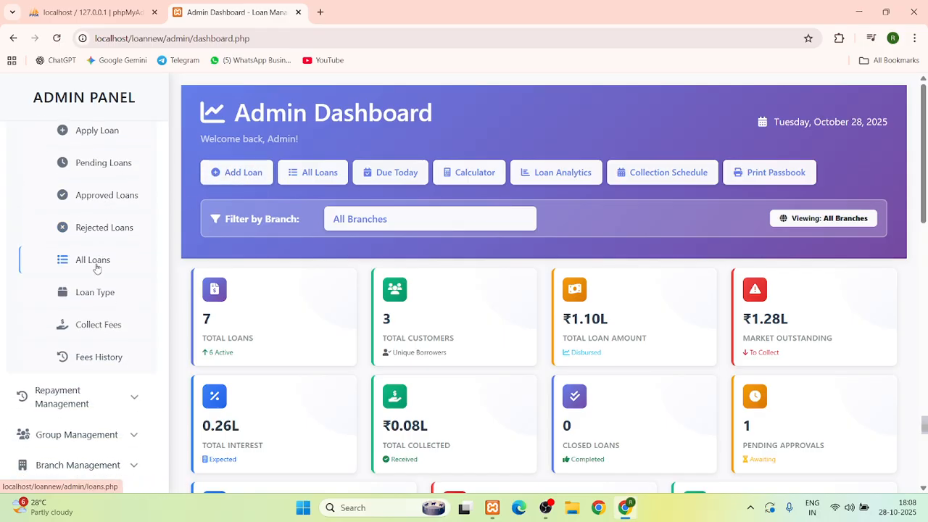
pyautogui.rightClick(93, 293)
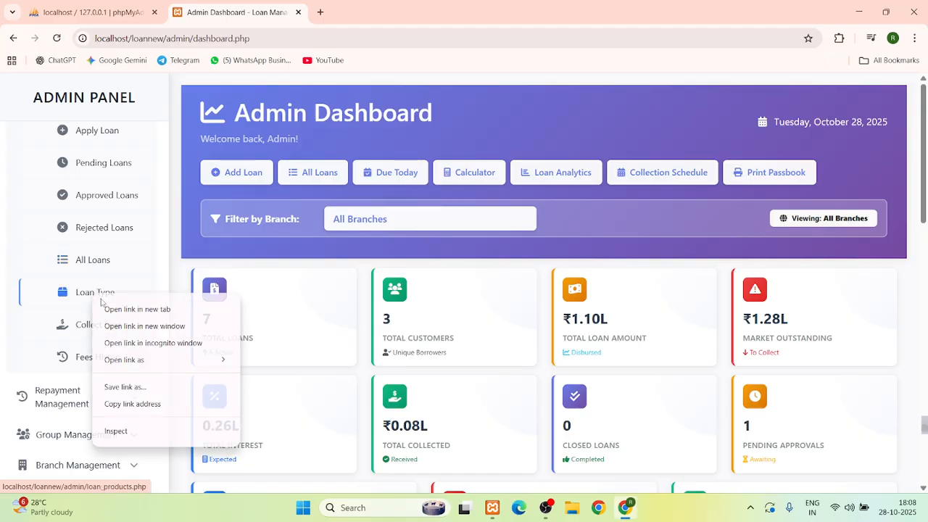
pyautogui.click(108, 311)
pyautogui.click(355, 11)
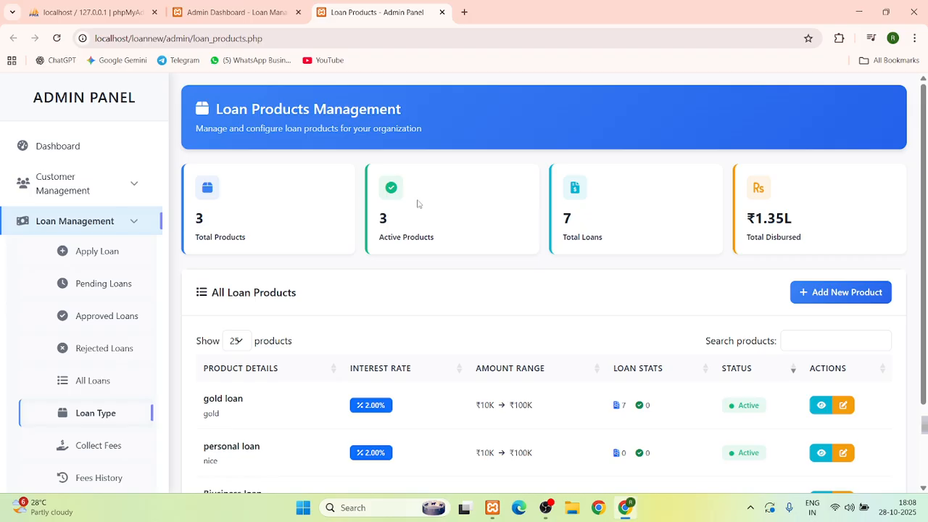
pyautogui.click(825, 293)
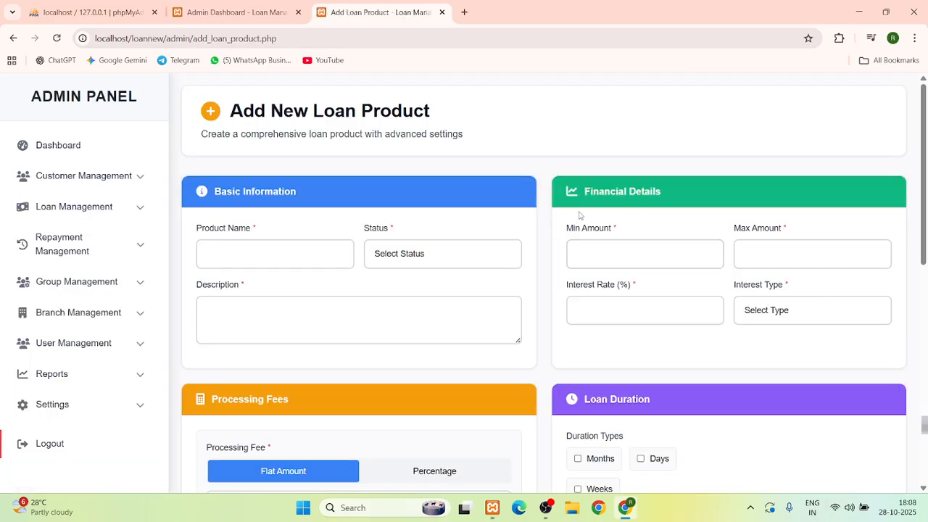
# Name the product 'personal loans', set status Active, and describe it as 'personal loan'
pyautogui.scroll(-2, 578, 215)
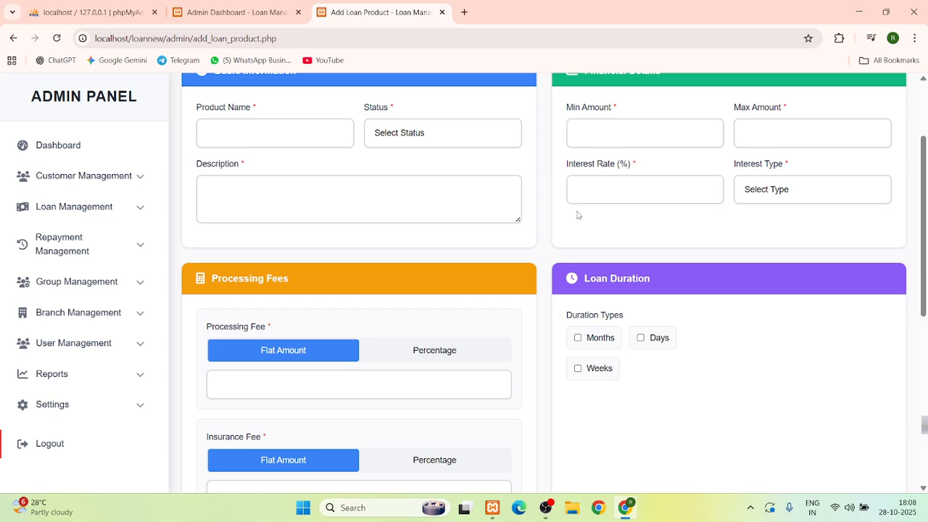
pyautogui.scroll(2, 577, 215)
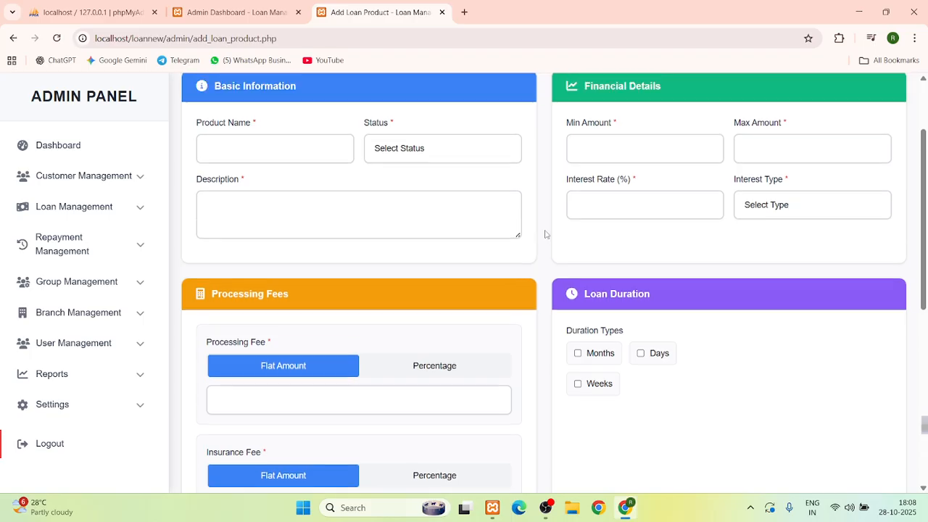
pyautogui.click(292, 244)
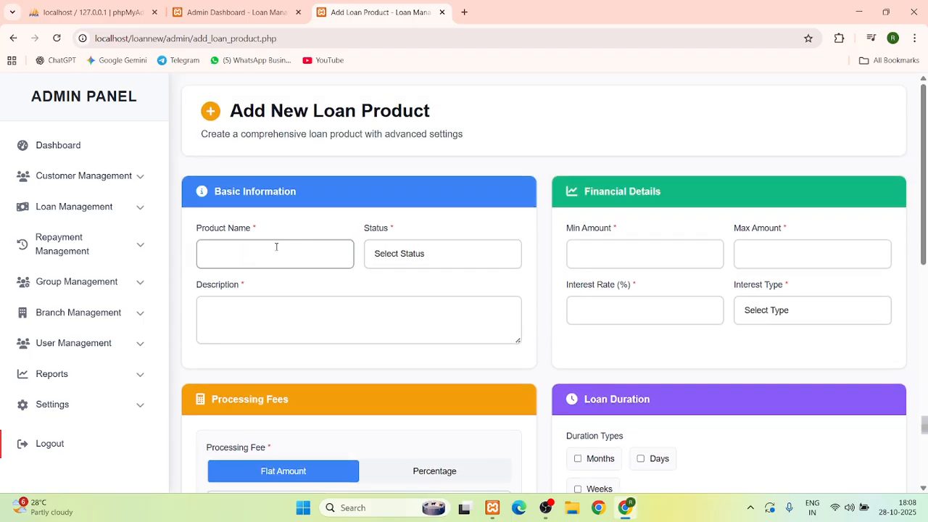
pyautogui.click(275, 247)
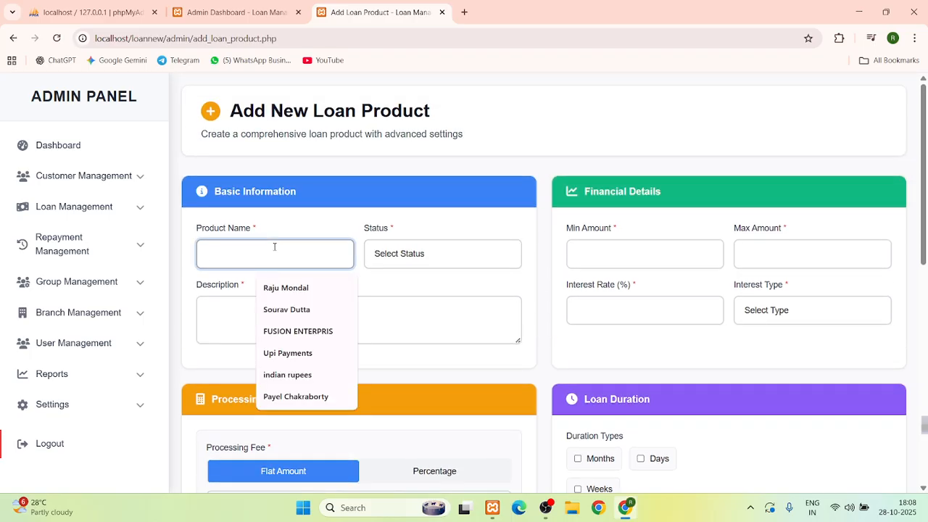
pyautogui.write('p')
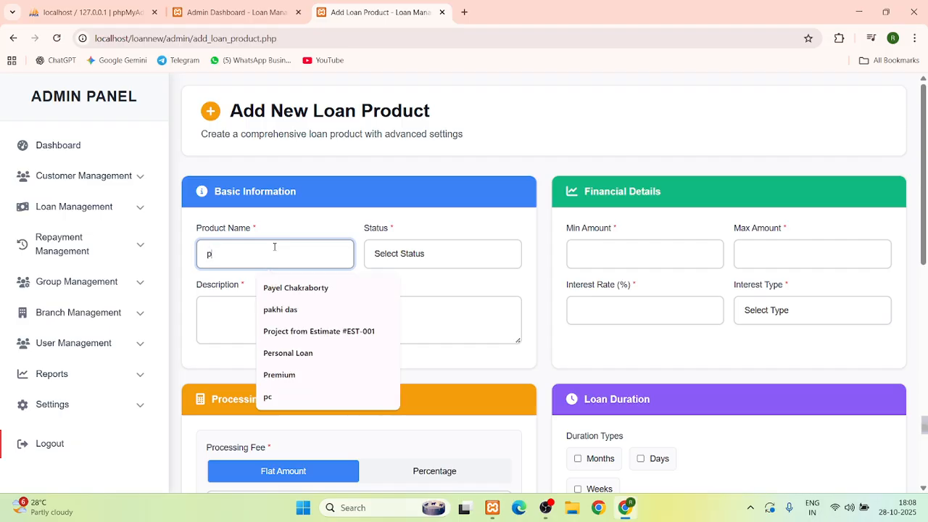
pyautogui.write('ersonal loans')
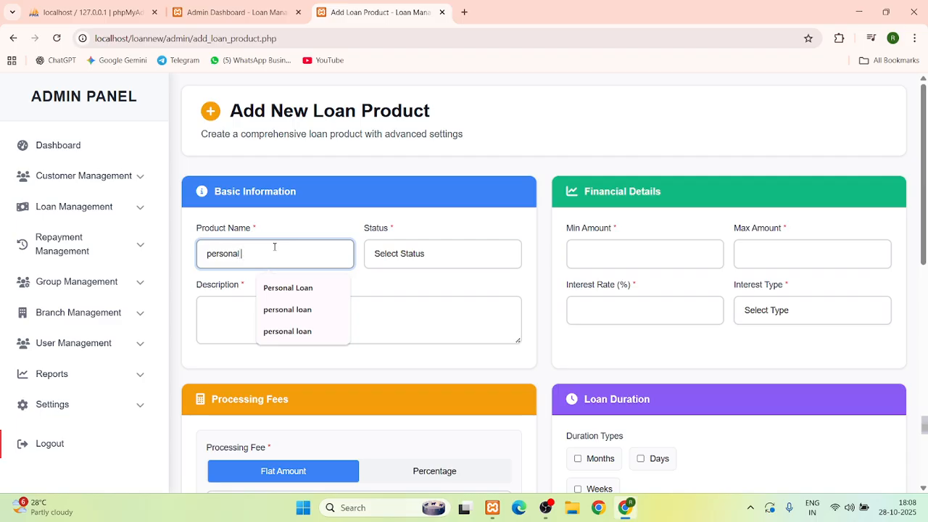
pyautogui.click(422, 261)
pyautogui.click(399, 291)
pyautogui.click(251, 328)
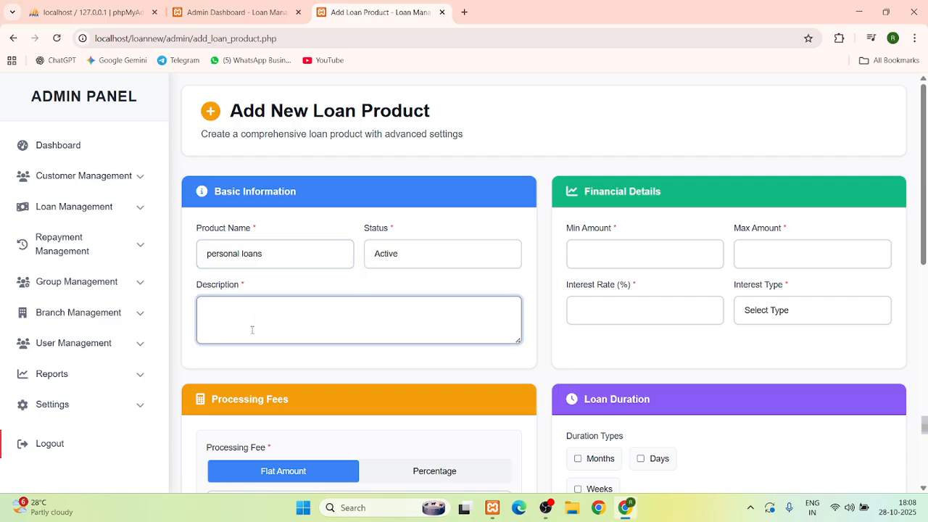
pyautogui.write('personal loan')
# Set amounts from 1000 to 10000 with a 2% Flat Rate interest
pyautogui.click(661, 253)
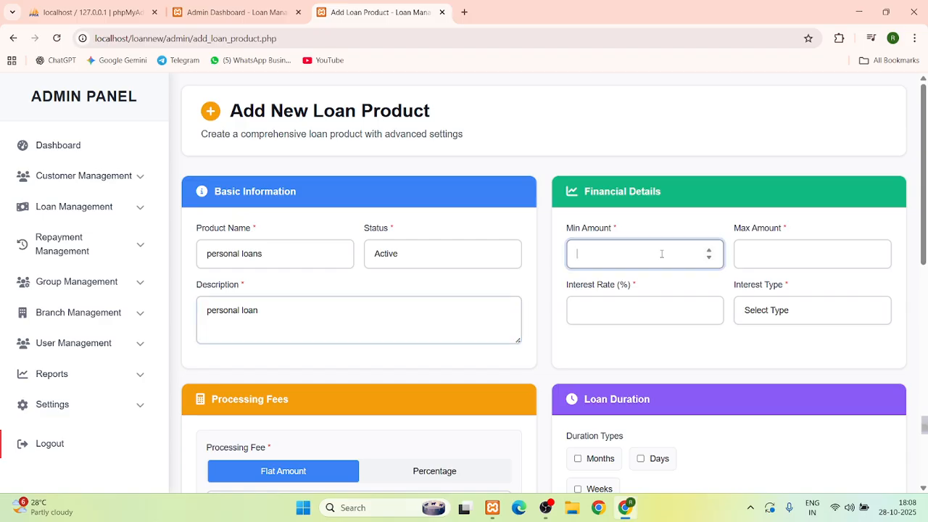
pyautogui.write('1000')
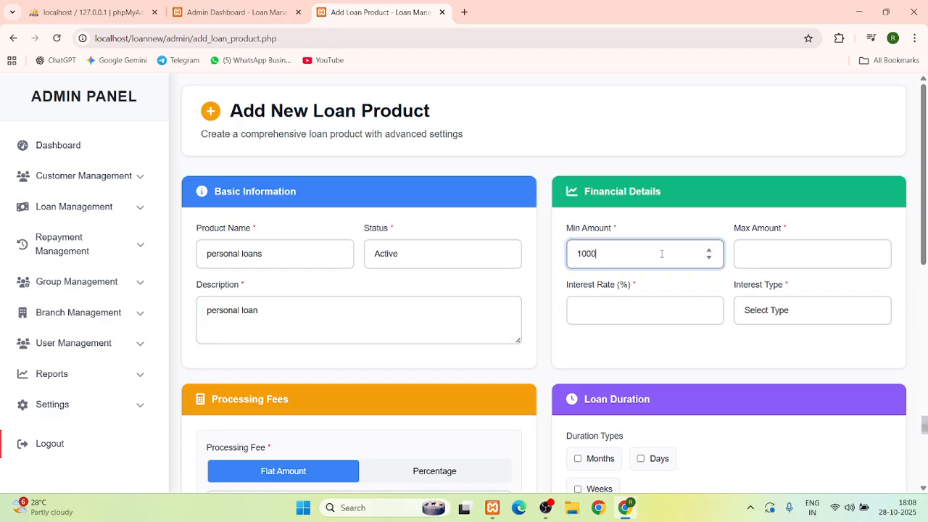
pyautogui.click(826, 262)
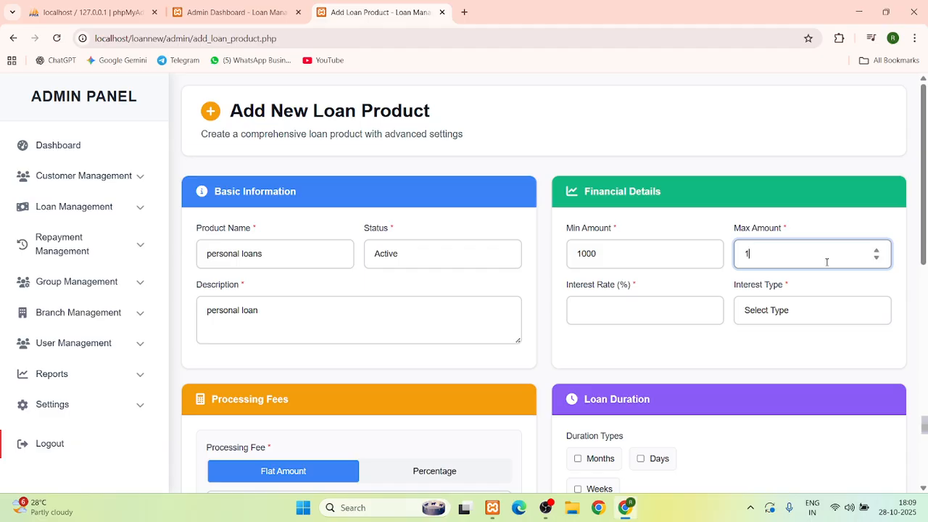
pyautogui.write('10000')
pyautogui.click(640, 312)
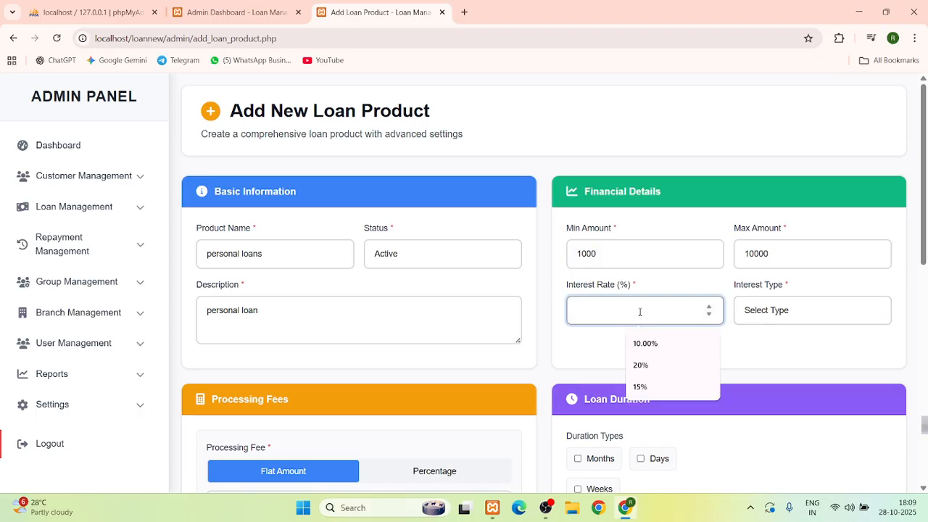
pyautogui.scroll(-1, 667, 297)
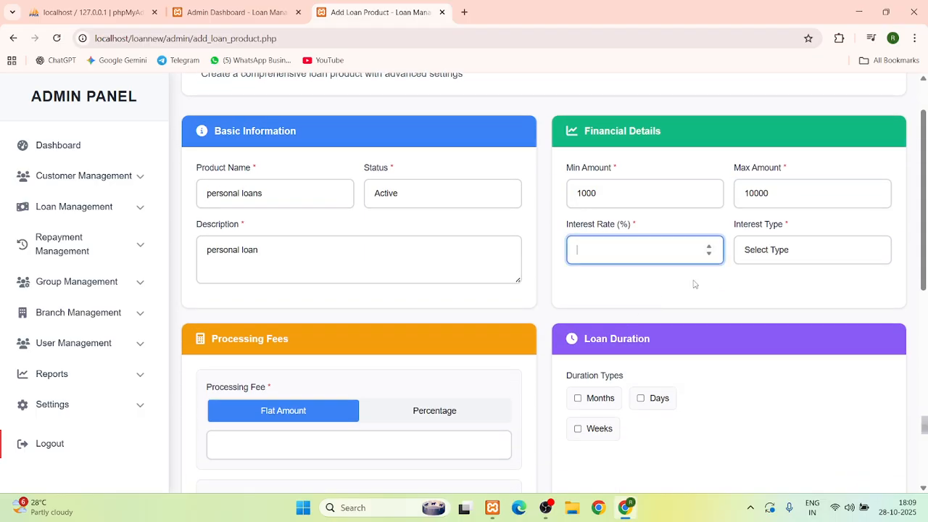
pyautogui.click(784, 255)
pyautogui.click(778, 287)
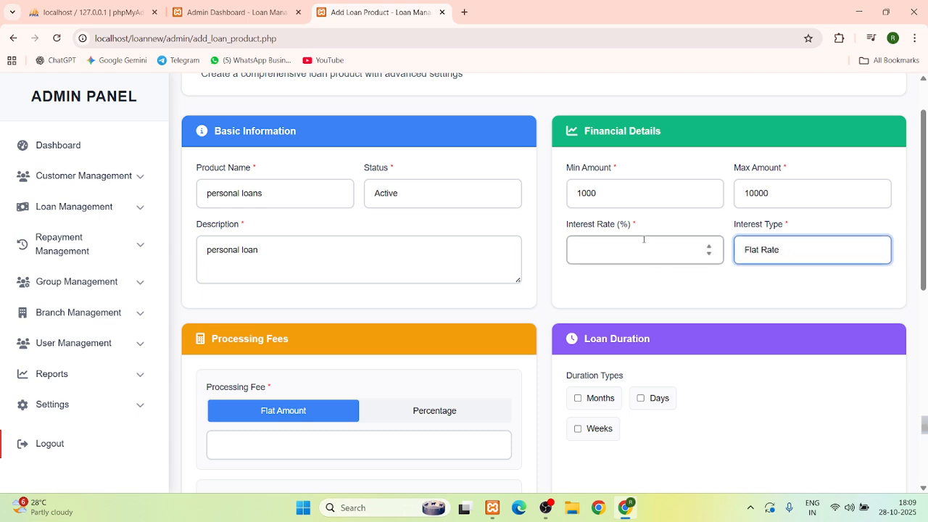
pyautogui.click(612, 244)
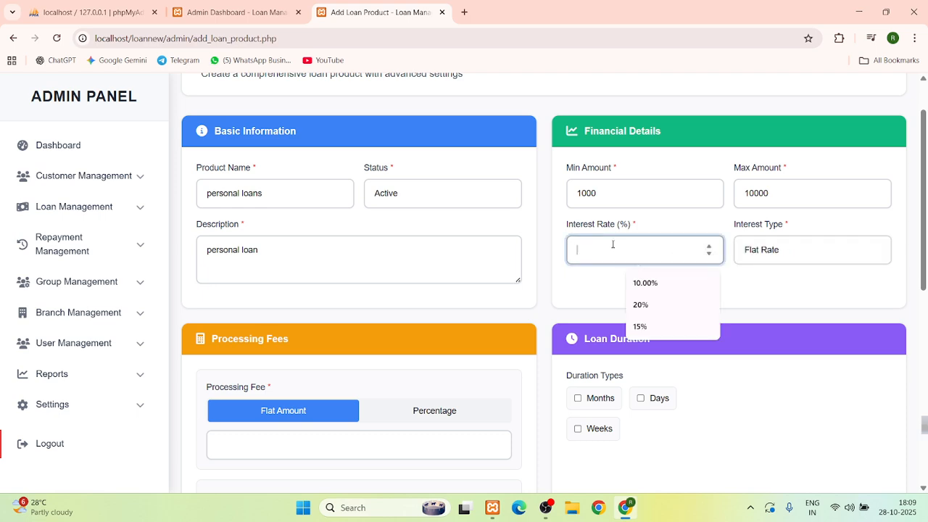
pyautogui.write('2')
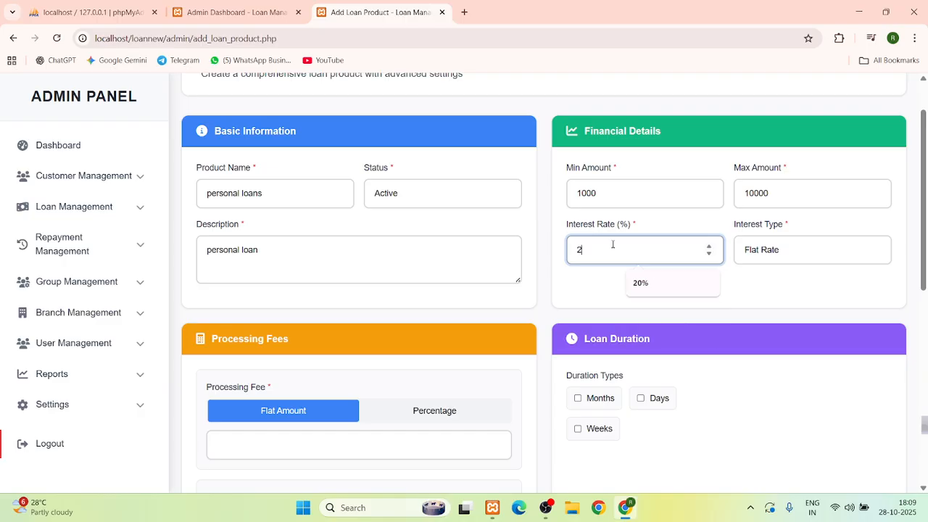
pyautogui.click(591, 289)
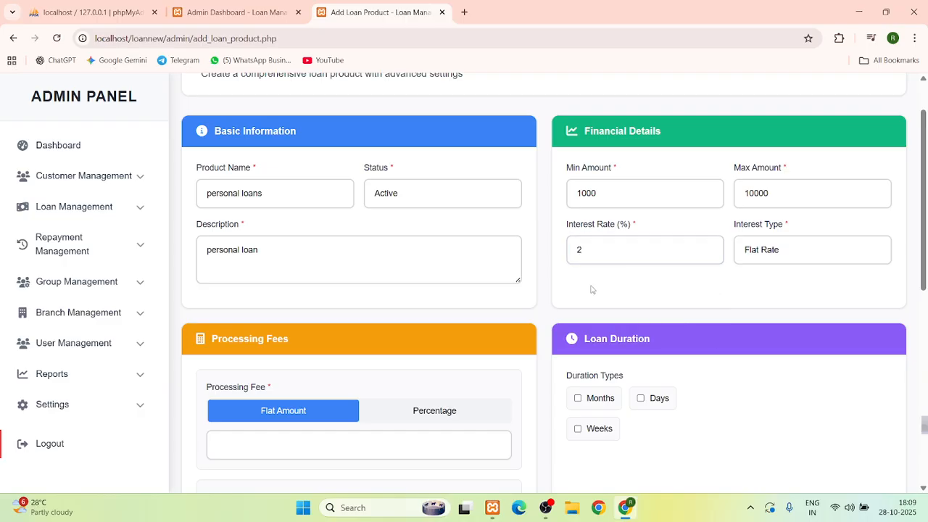
pyautogui.scroll(-3, 590, 289)
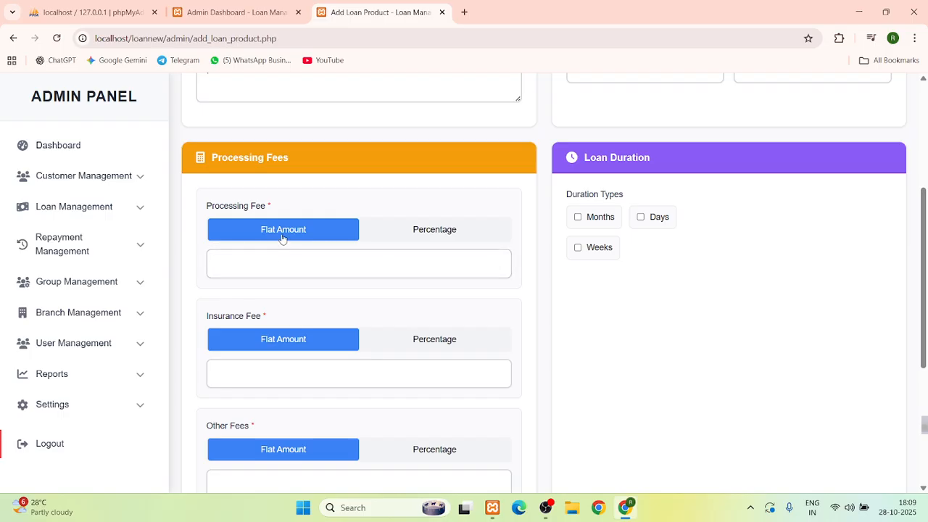
# Charge a 1% Percentage processing fee and a 2% Percentage insurance fee
pyautogui.click(433, 236)
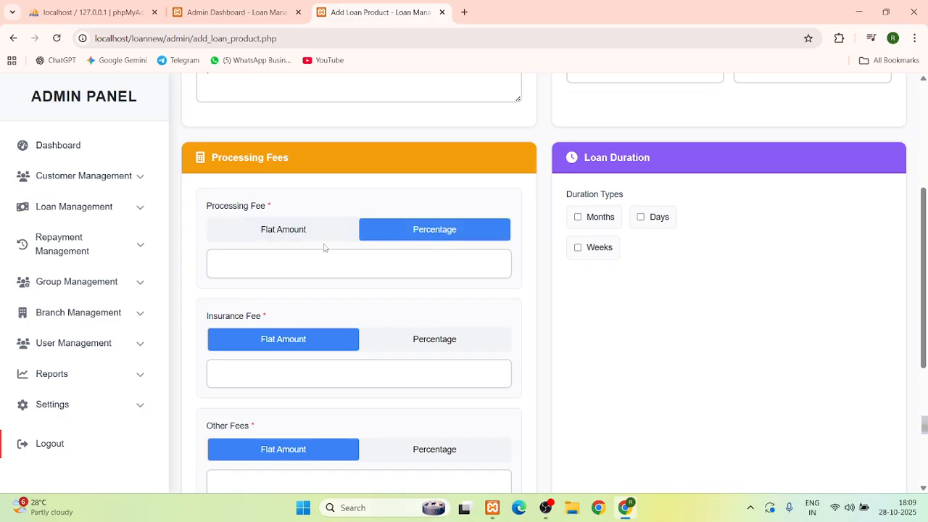
pyautogui.click(286, 262)
pyautogui.write('1')
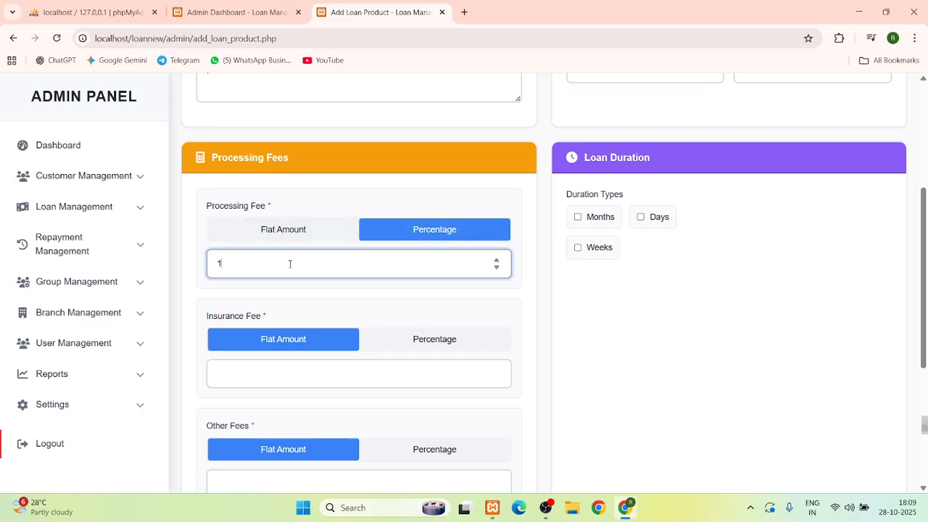
pyautogui.click(446, 339)
pyautogui.click(314, 366)
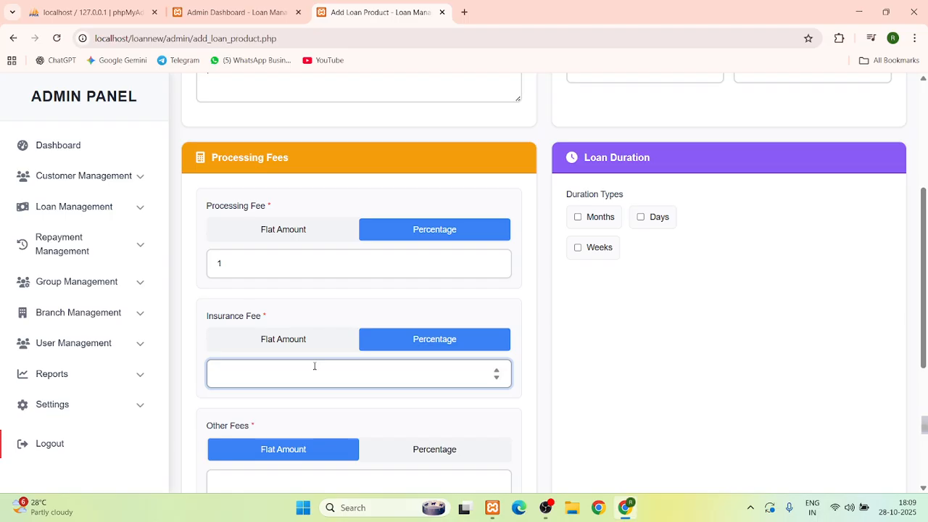
pyautogui.write('2')
# Set other fees as a Flat Amount of 0
pyautogui.scroll(-2, 343, 377)
pyautogui.click(428, 333)
pyautogui.click(306, 364)
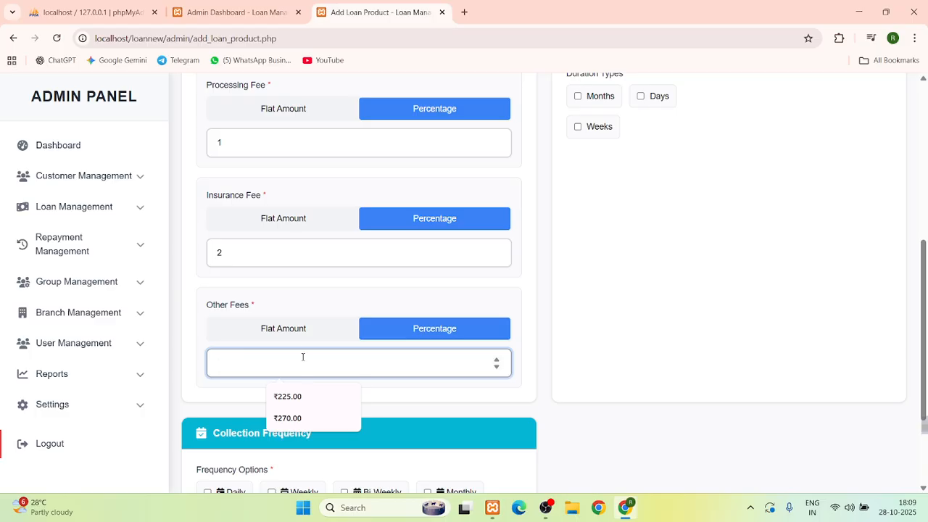
pyautogui.click(303, 329)
pyautogui.click(266, 354)
pyautogui.write('1')
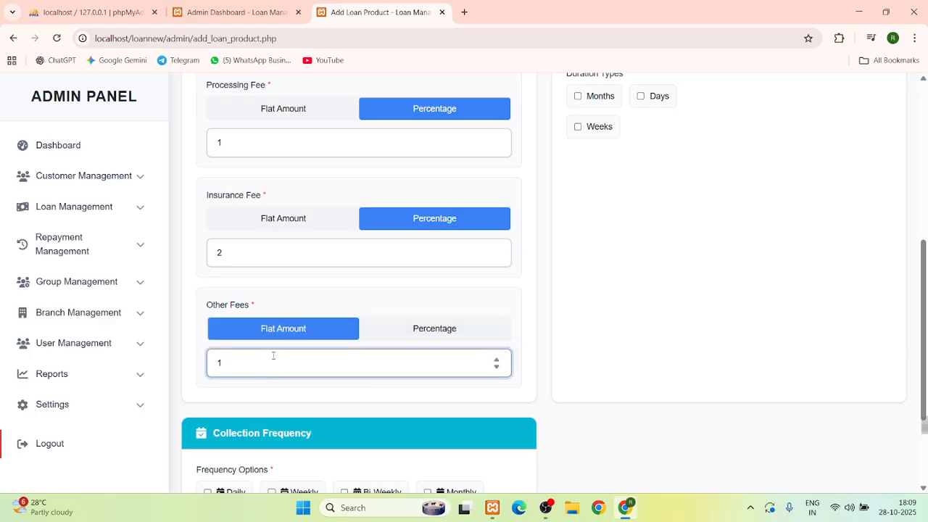
pyautogui.write('0')
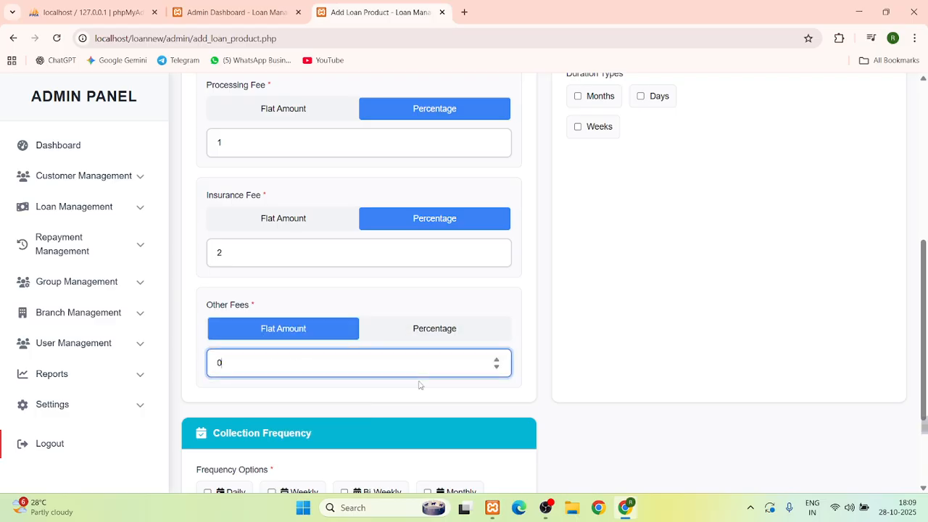
pyautogui.click(418, 385)
pyautogui.scroll(-2, 418, 385)
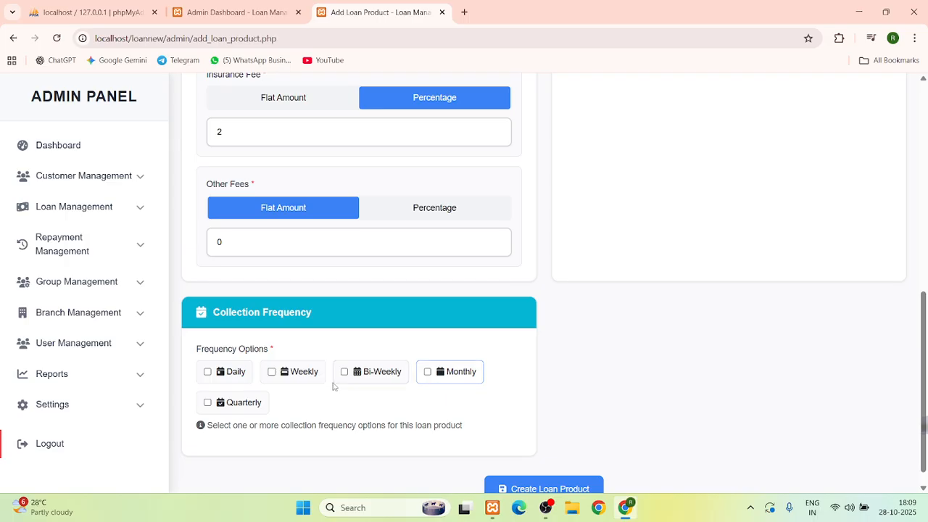
# Tick Weekly frequency and set the duration in Months from 12 to 36
pyautogui.click(282, 371)
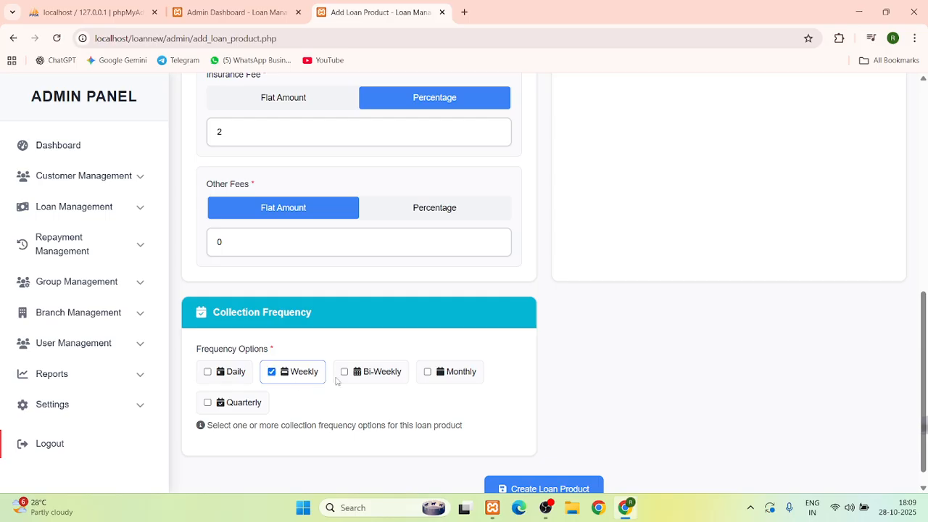
pyautogui.scroll(7, 382, 381)
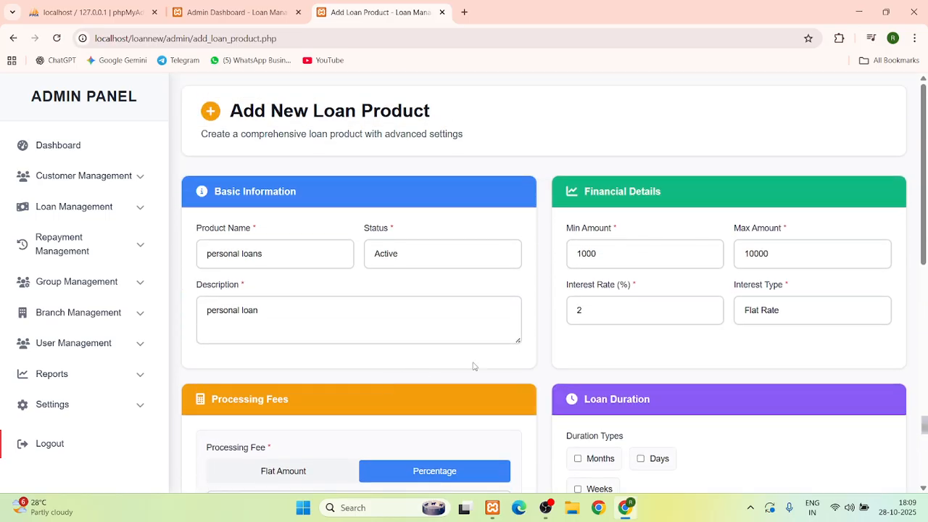
pyautogui.scroll(-1, 477, 368)
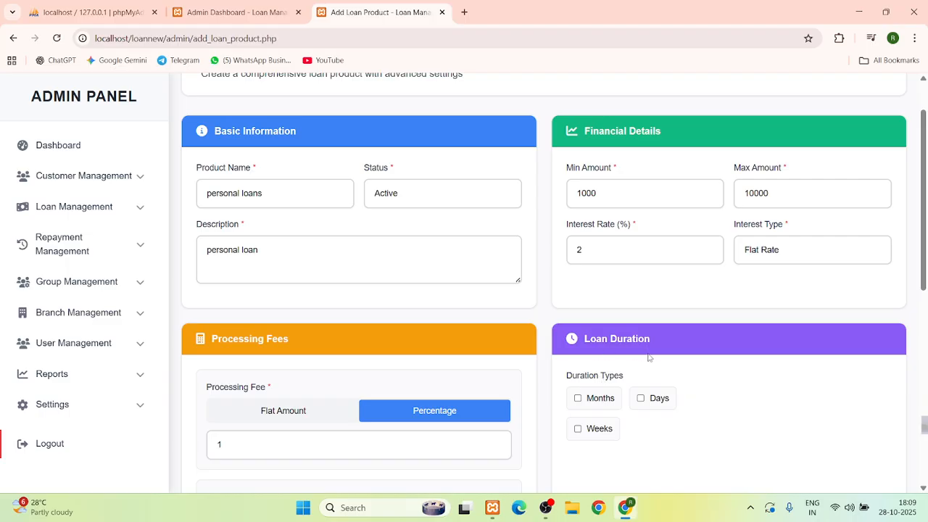
pyautogui.click(580, 398)
pyautogui.scroll(-2, 660, 411)
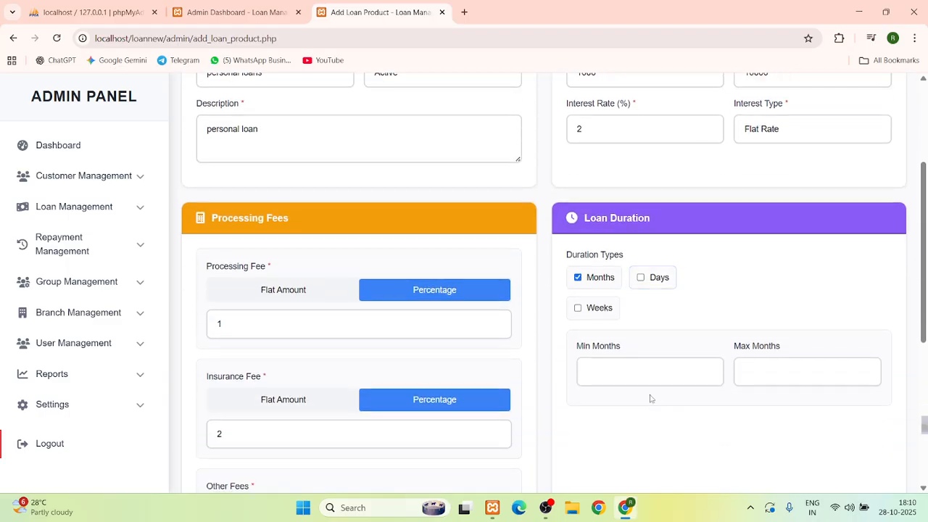
pyautogui.click(630, 375)
pyautogui.write('12')
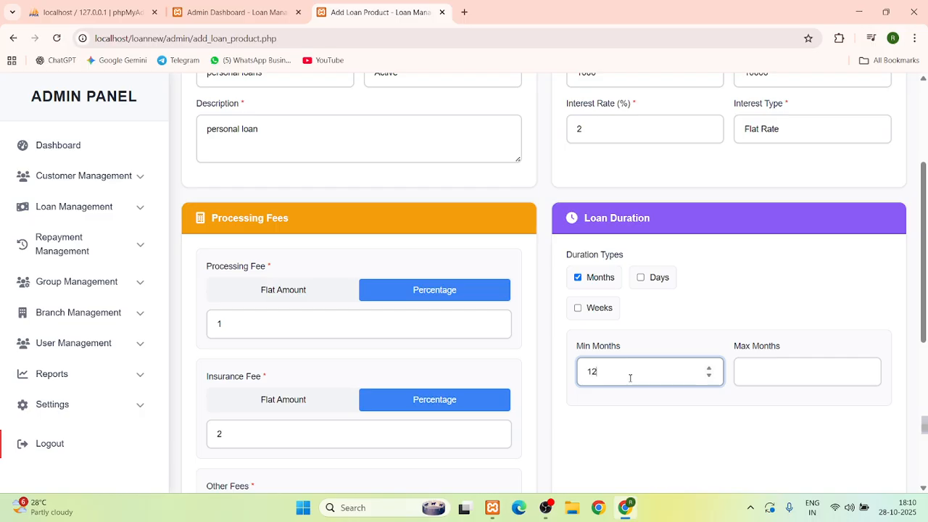
pyautogui.click(779, 369)
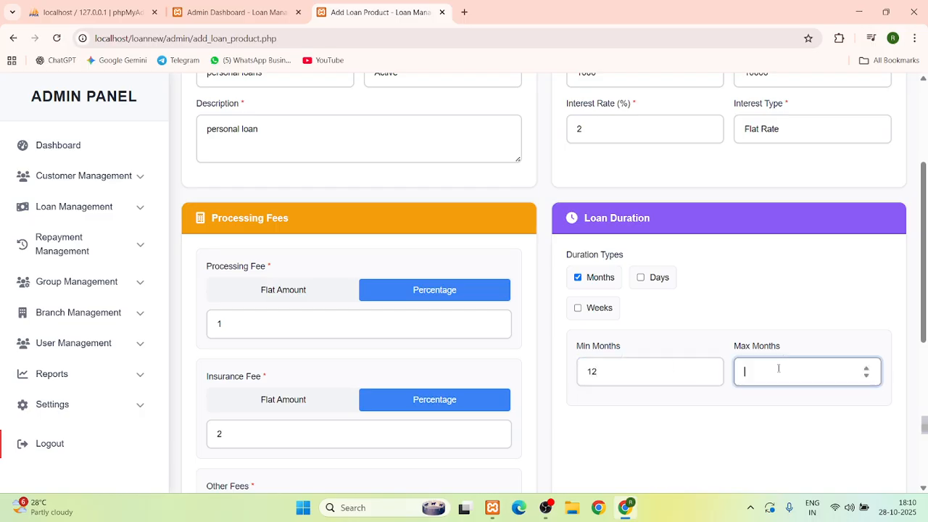
pyautogui.write('36')
# Create the loan product and go back to the Loan Products list
pyautogui.scroll(1, 772, 322)
pyautogui.scroll(-6, 691, 275)
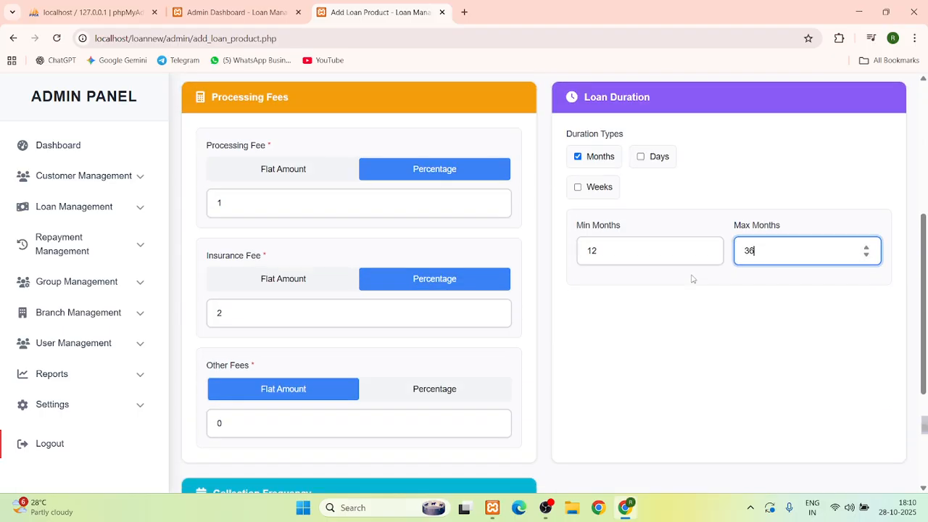
pyautogui.click(541, 473)
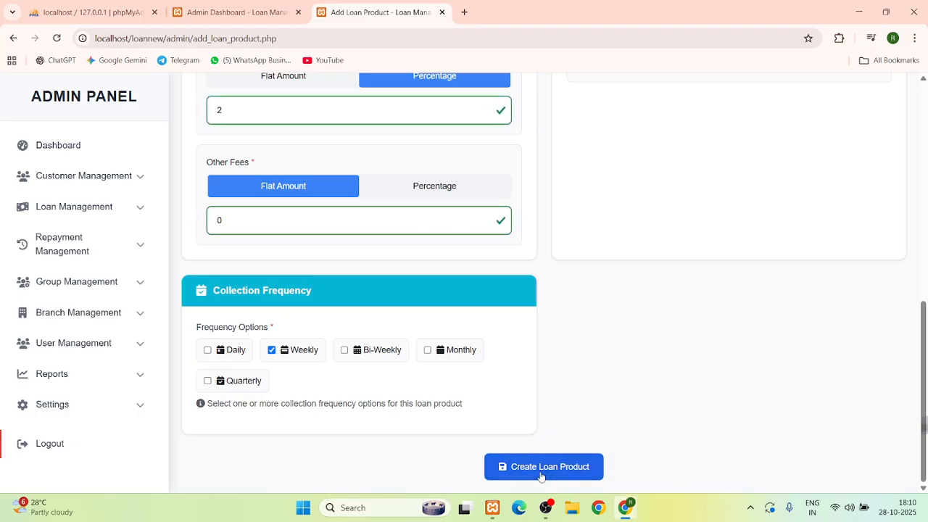
pyautogui.scroll(6, 562, 448)
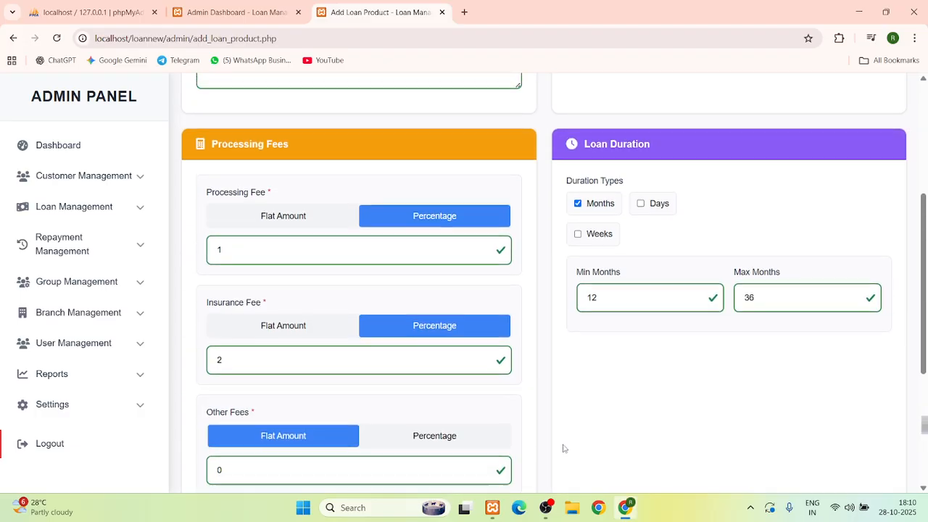
pyautogui.scroll(1, 654, 292)
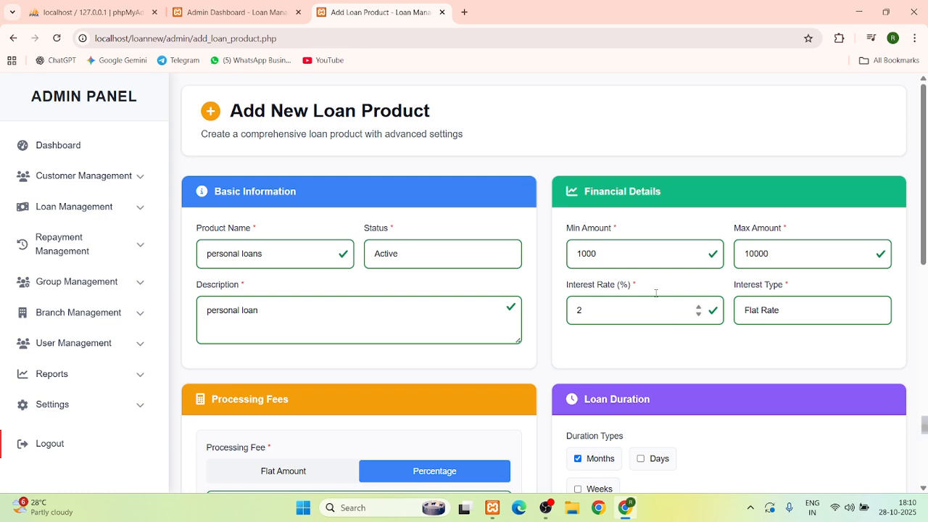
pyautogui.scroll(-2, 374, 400)
pyautogui.scroll(-5, 373, 400)
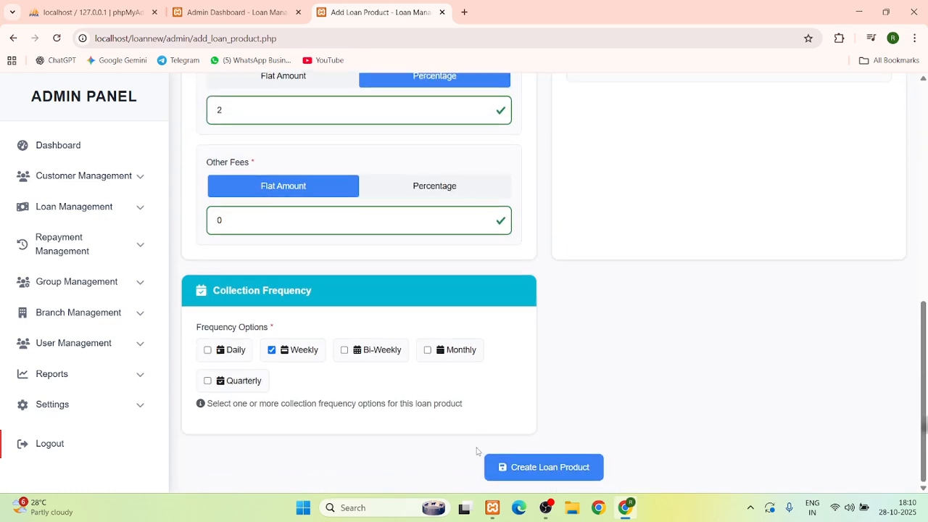
pyautogui.click(12, 38)
# Look over the three loan products, then start a new loan via Apply Loan
pyautogui.scroll(-2, 445, 373)
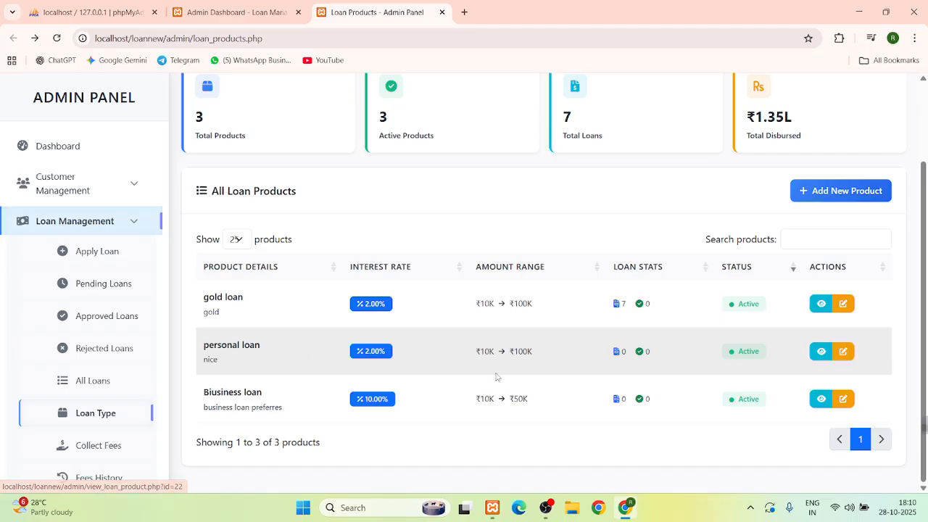
pyautogui.scroll(1, 588, 326)
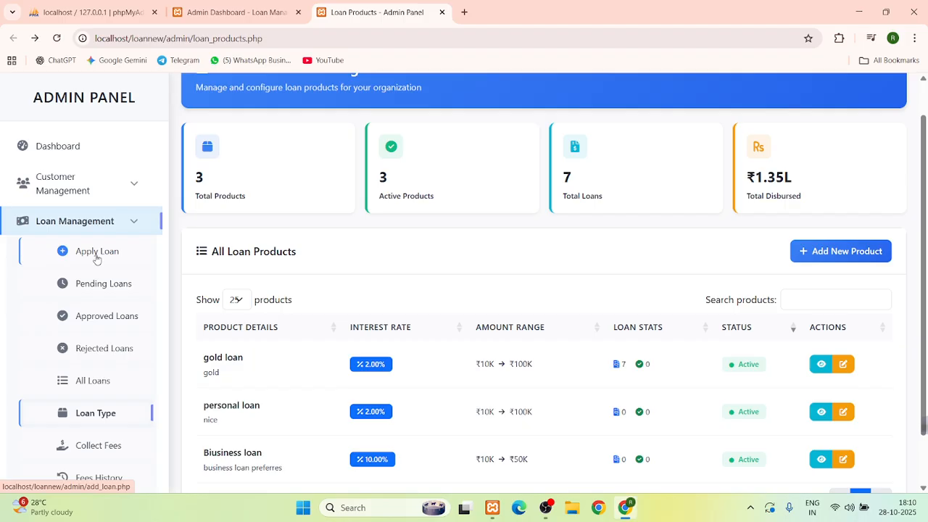
pyautogui.click(97, 254)
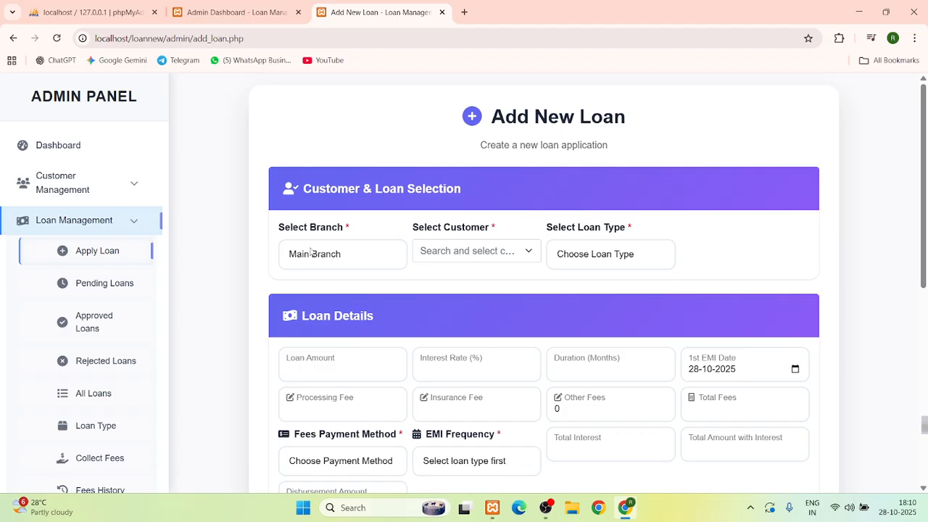
# Set the loan's branch to Main Branch after briefly choosing badhad
pyautogui.click(312, 252)
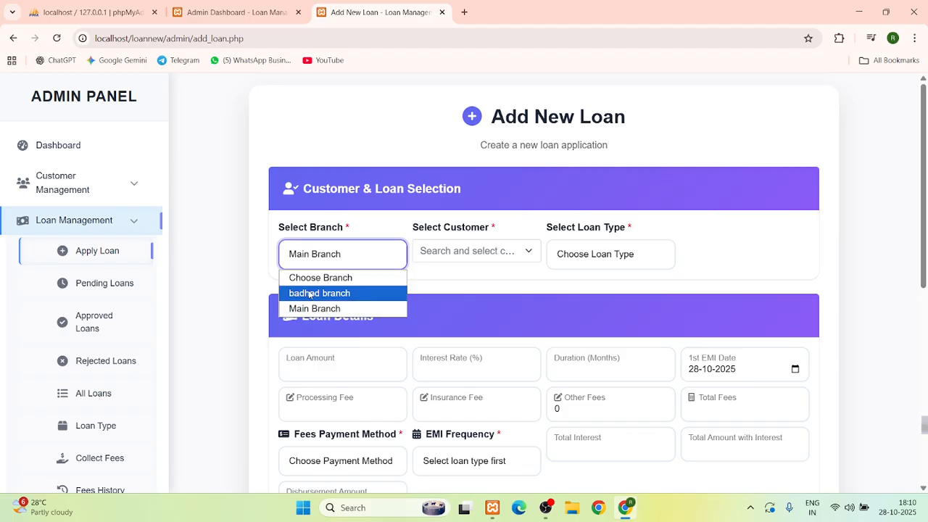
pyautogui.click(310, 294)
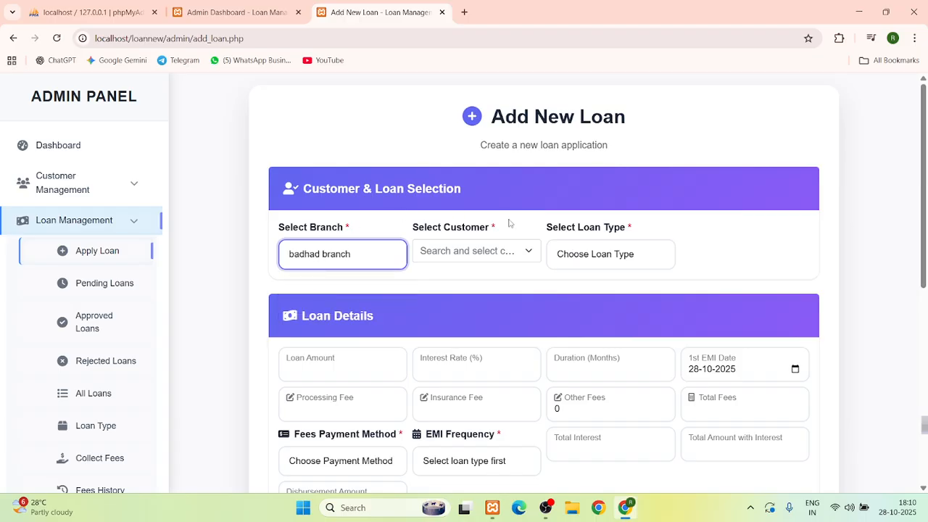
pyautogui.click(346, 255)
pyautogui.click(319, 305)
# Pick the newest member from the customer list as the loan's customer
pyautogui.click(484, 252)
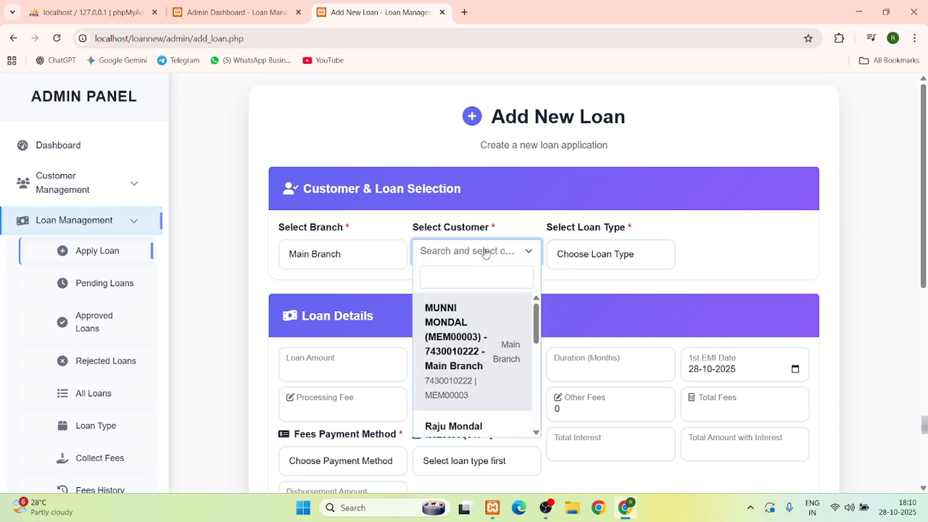
pyautogui.scroll(-5, 461, 353)
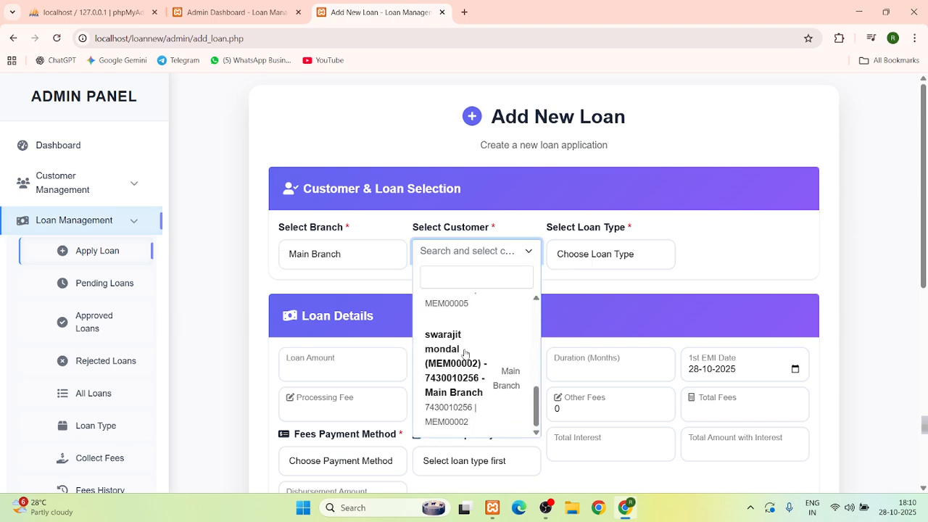
pyautogui.scroll(-2, 461, 274)
pyautogui.scroll(3, 461, 274)
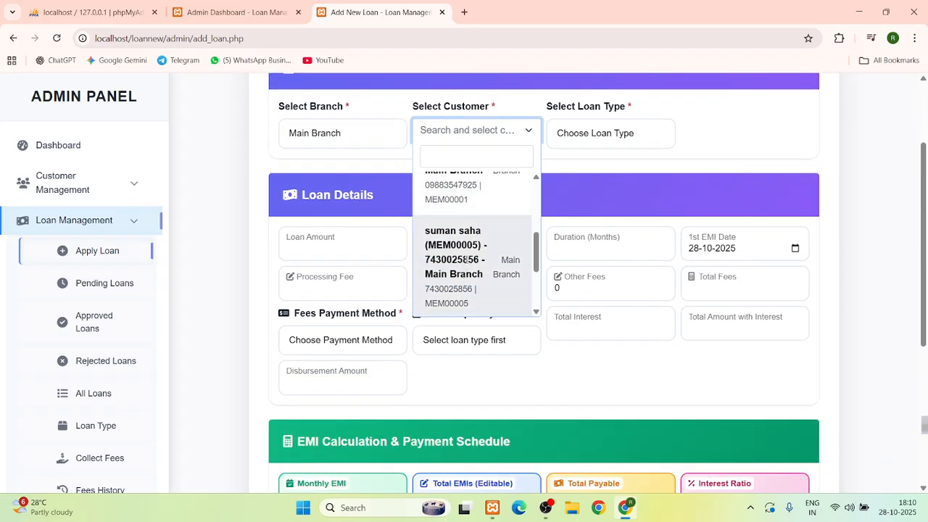
pyautogui.click(461, 274)
pyautogui.scroll(1, 565, 190)
# Choose personal loan (2.00%) and change the loan amount to 10000, giving a 1033.33 EMI
pyautogui.click(600, 198)
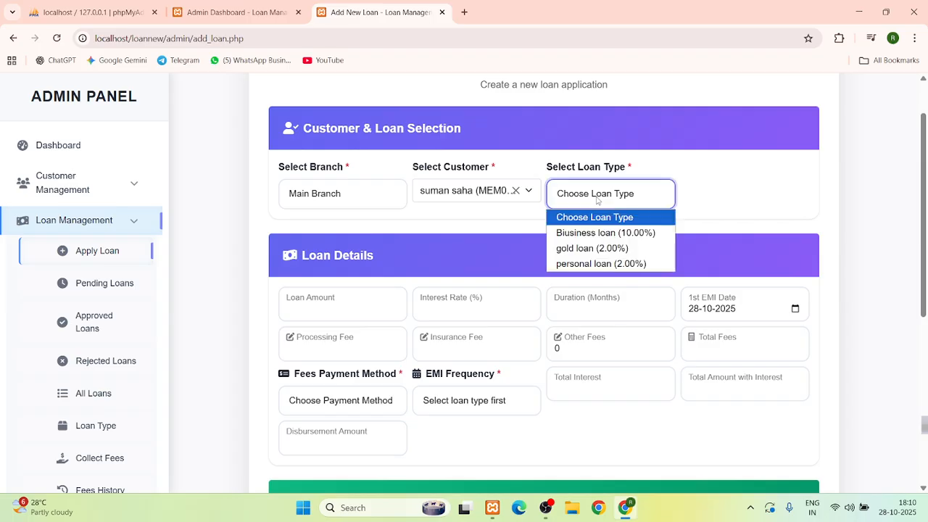
pyautogui.click(591, 264)
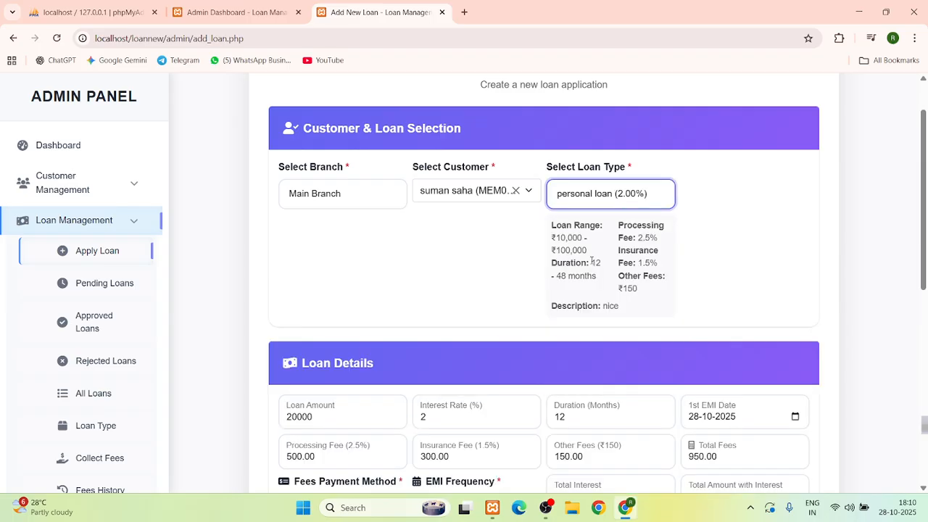
pyautogui.scroll(-3, 591, 261)
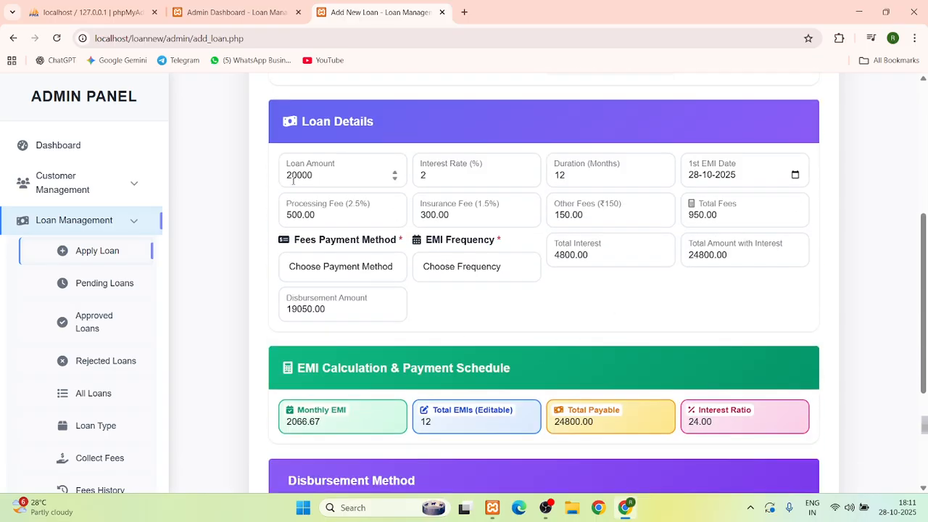
pyautogui.moveTo(296, 177); pyautogui.dragTo(286, 176)
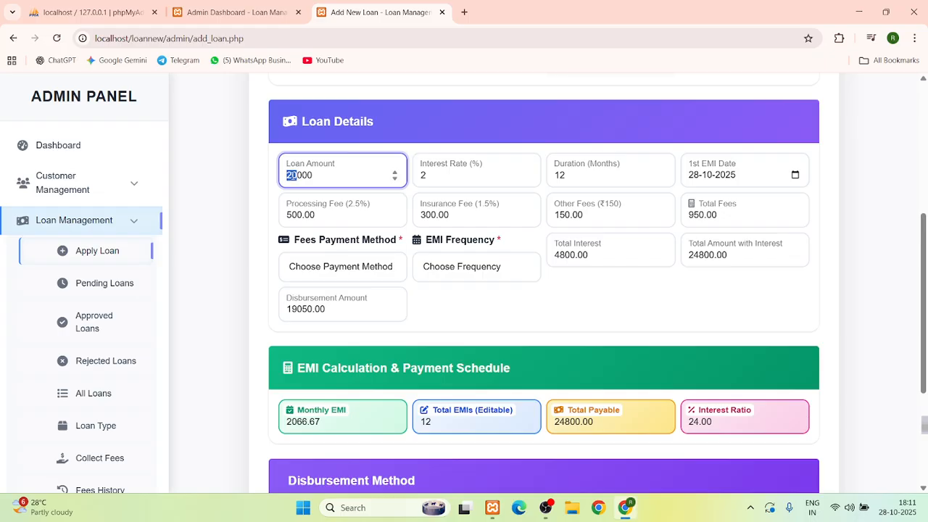
pyautogui.write('10')
pyautogui.click(485, 138)
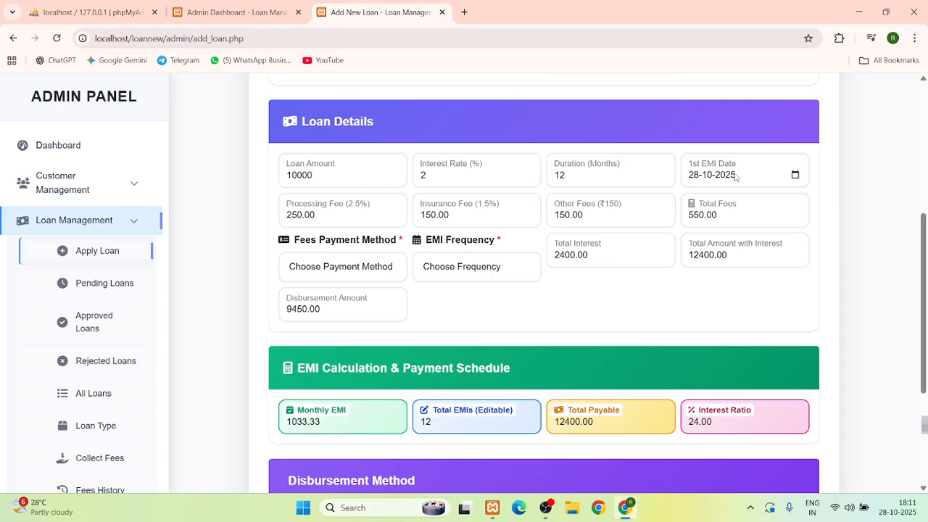
pyautogui.click(796, 175)
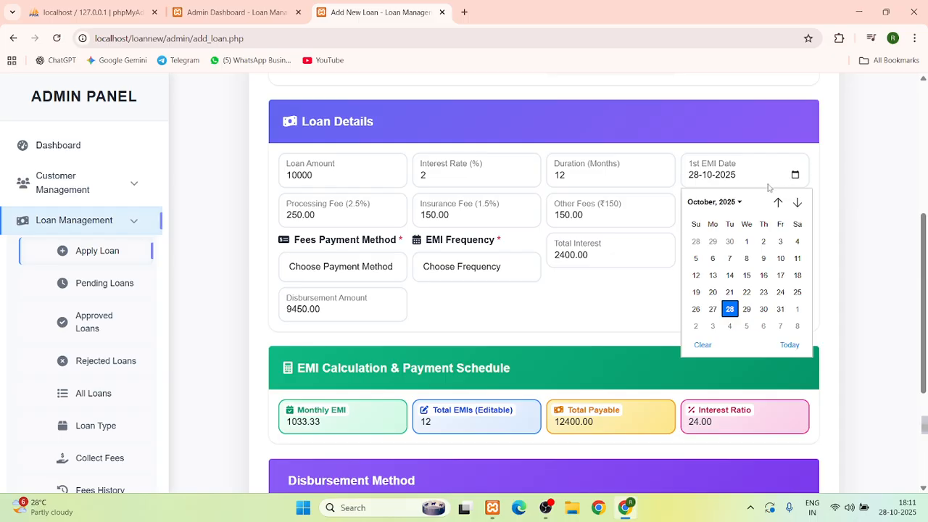
# Set the first EMI date to 01-11-2025 and open the Fees Payment Method choices
pyautogui.click(795, 310)
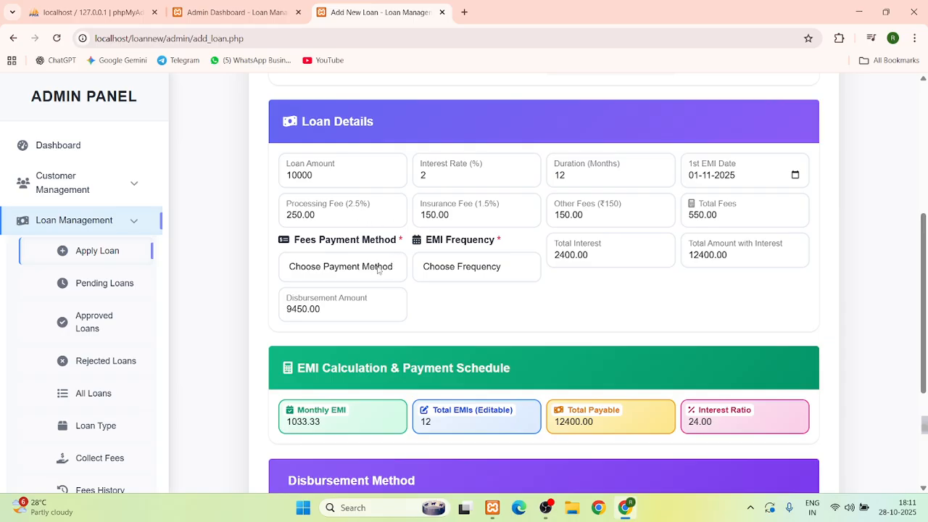
pyautogui.click(349, 266)
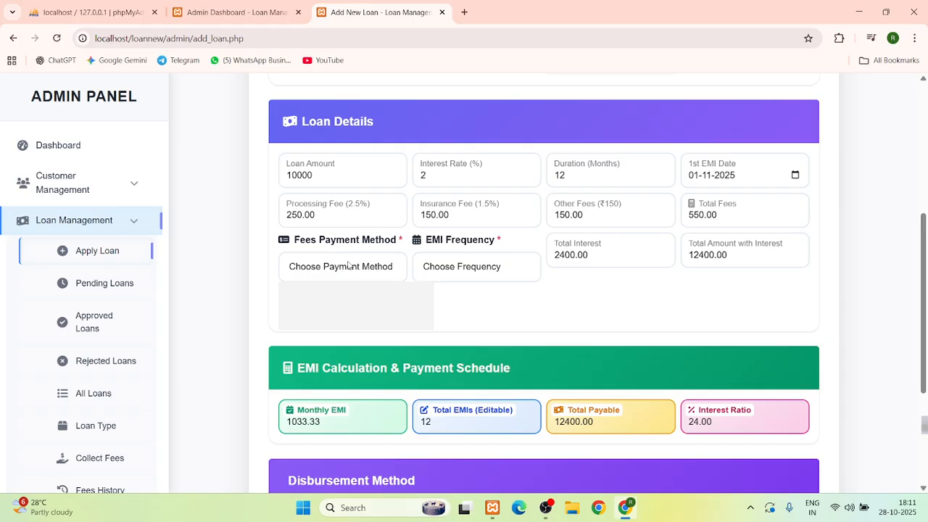
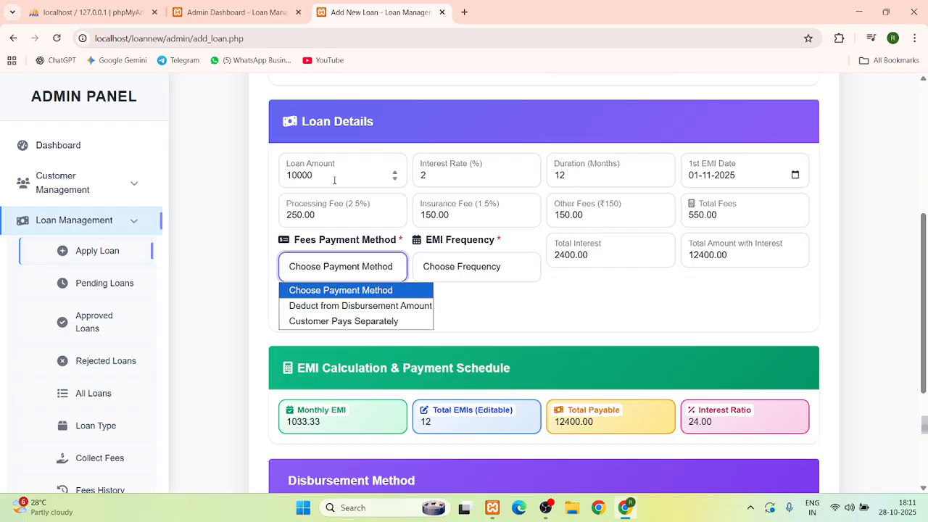
# Choose 'Customer Pays Separately' fees and Weekly EMIs, giving 48 instalments of 258.33 totalling 12400.00
pyautogui.click(334, 322)
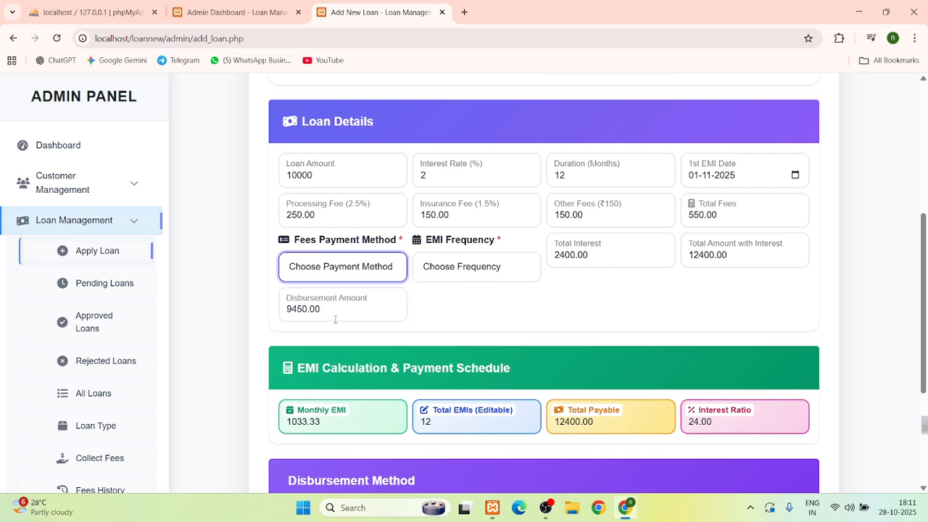
pyautogui.click(456, 273)
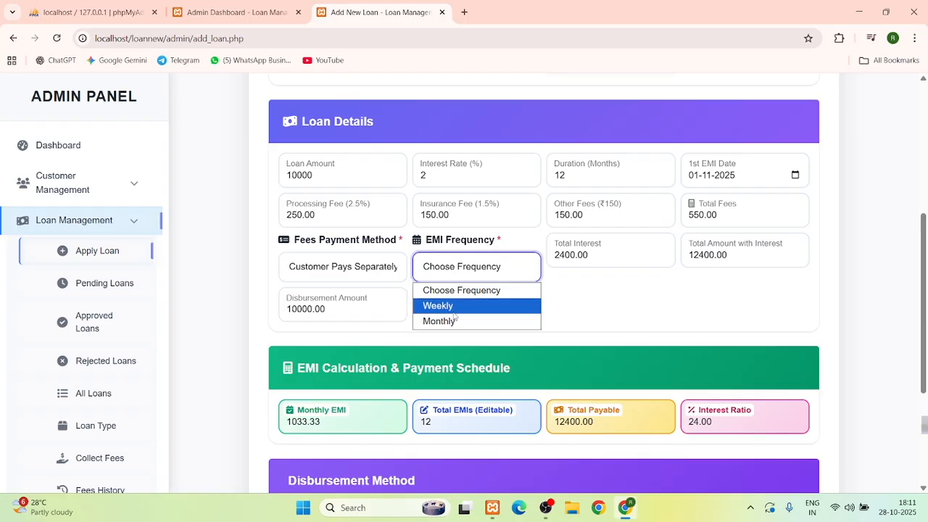
pyautogui.click(450, 307)
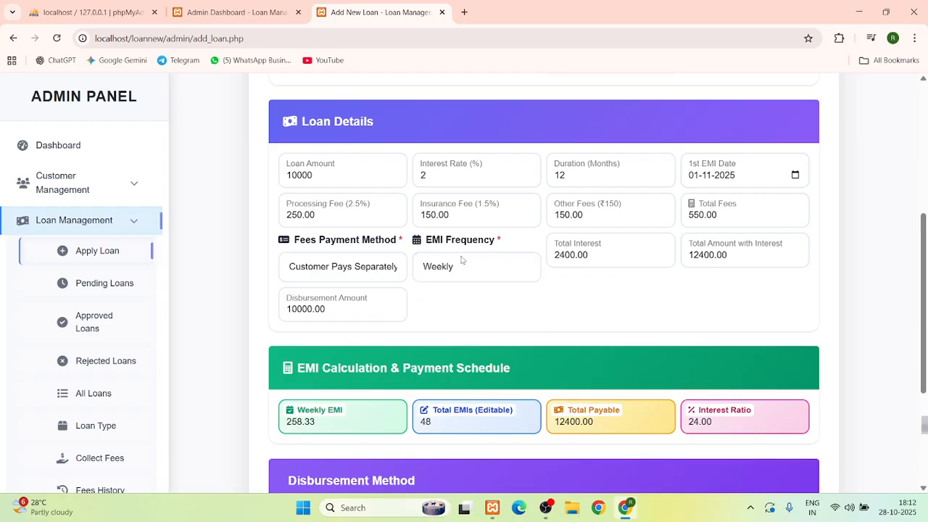
pyautogui.scroll(-1, 459, 305)
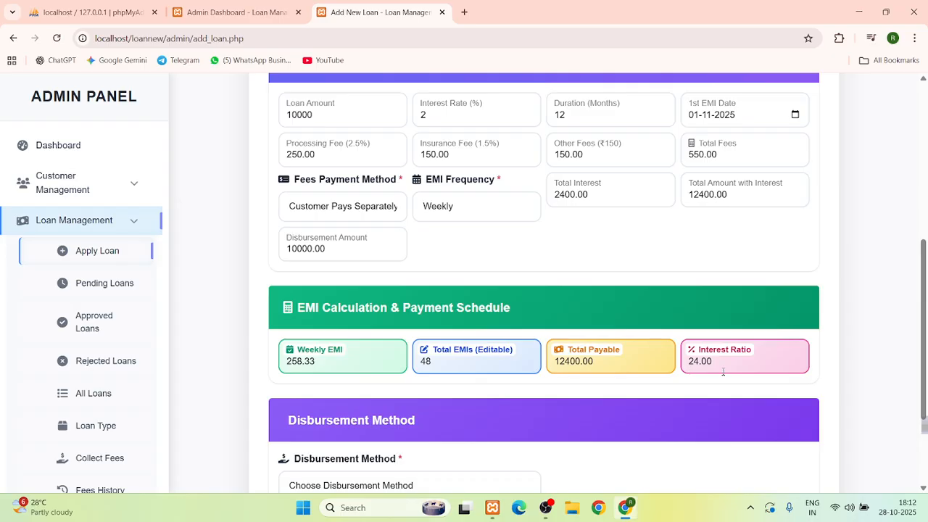
pyautogui.scroll(-2, 723, 372)
# Set the disbursement method to Bank Transfer
pyautogui.click(326, 362)
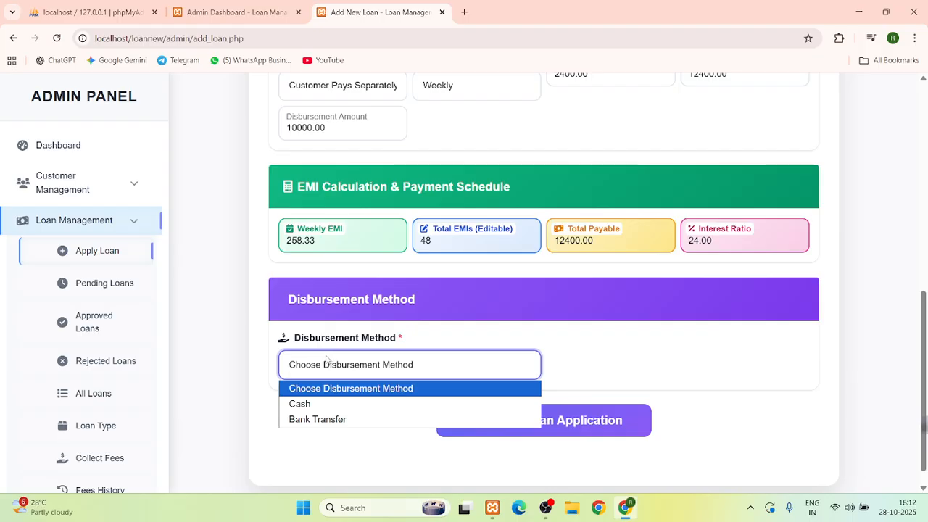
pyautogui.click(319, 420)
pyautogui.scroll(-3, 406, 340)
# Autofill the account number, confirmation, IFSC code and holder name, then submit the application
pyautogui.click(339, 262)
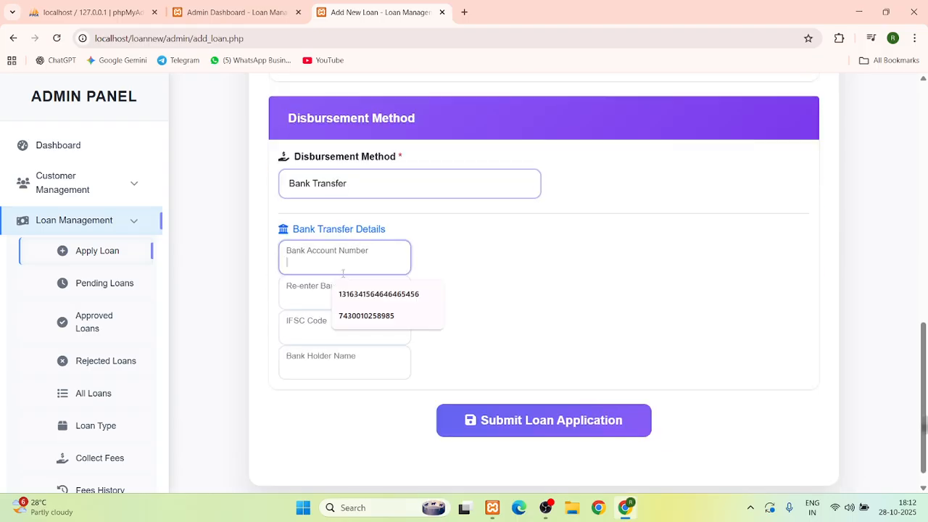
pyautogui.click(362, 298)
pyautogui.click(362, 297)
pyautogui.click(362, 327)
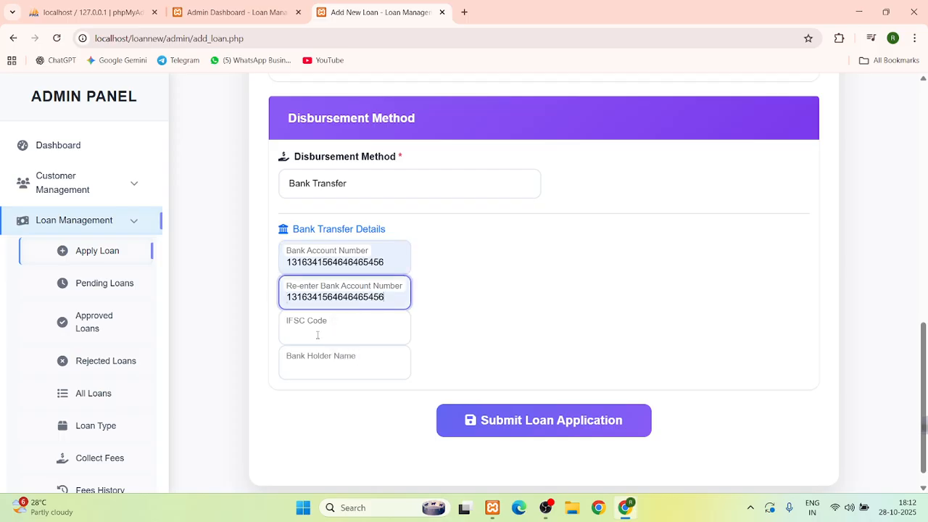
pyautogui.click(350, 332)
pyautogui.click(350, 364)
pyautogui.click(319, 367)
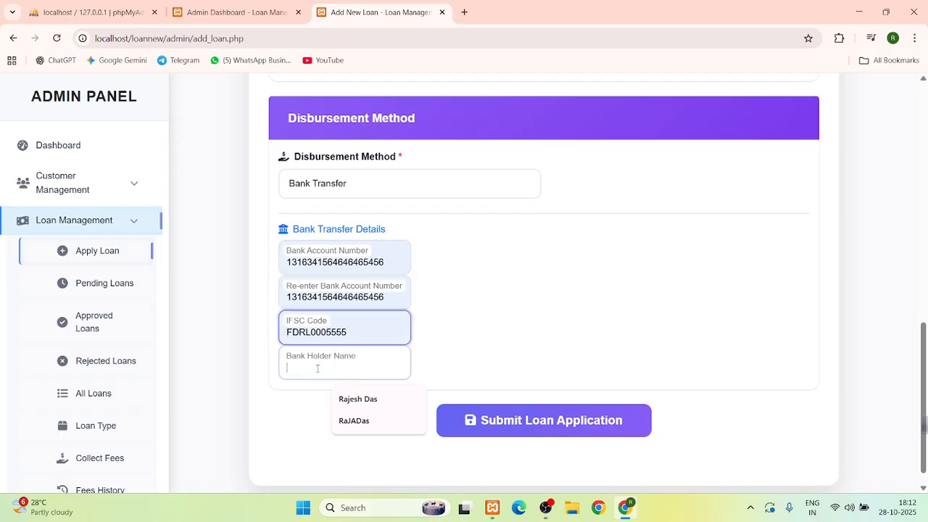
pyautogui.click(364, 397)
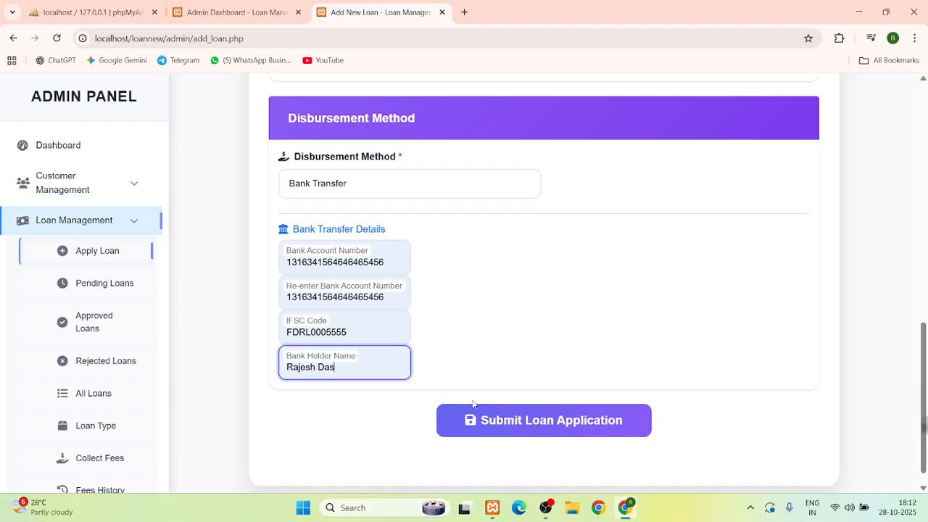
pyautogui.click(534, 424)
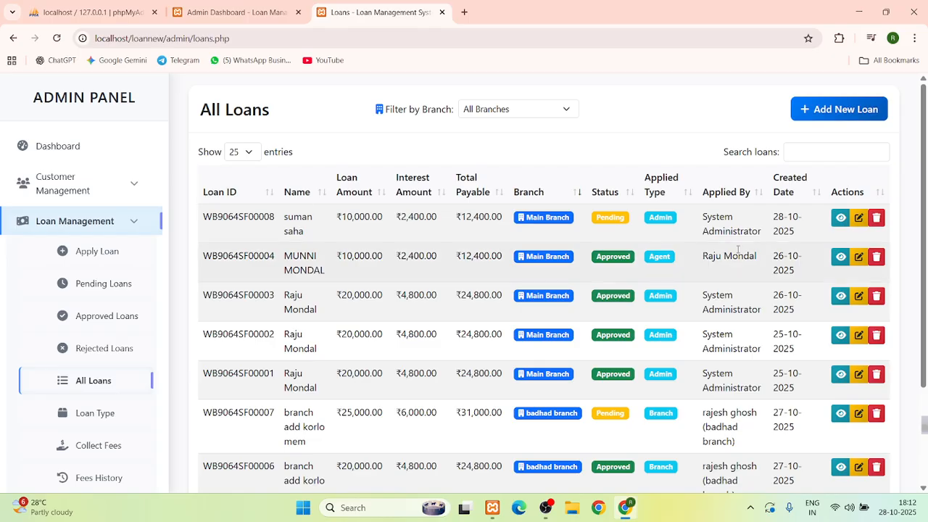
# View the new pending ₹10,000 loan from All Loans and scroll through its details
pyautogui.click(840, 218)
pyautogui.scroll(-4, 540, 311)
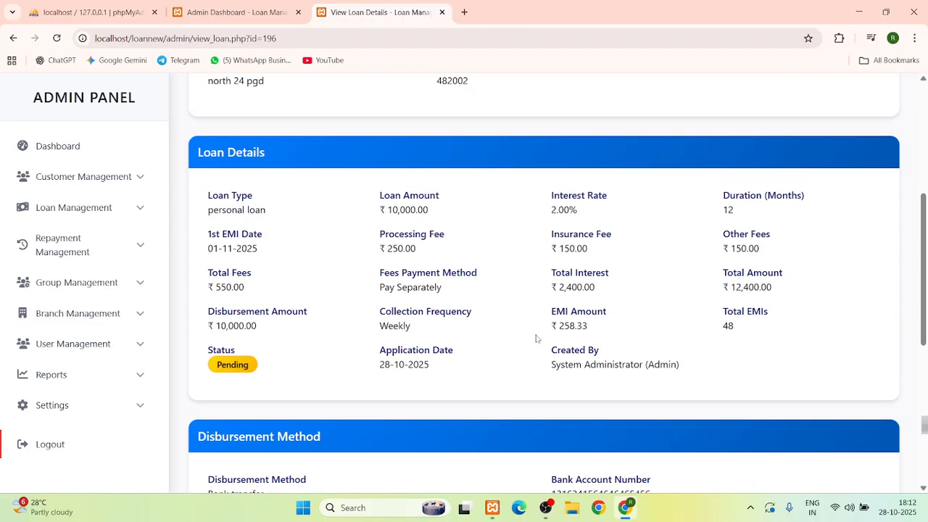
pyautogui.scroll(-3, 536, 338)
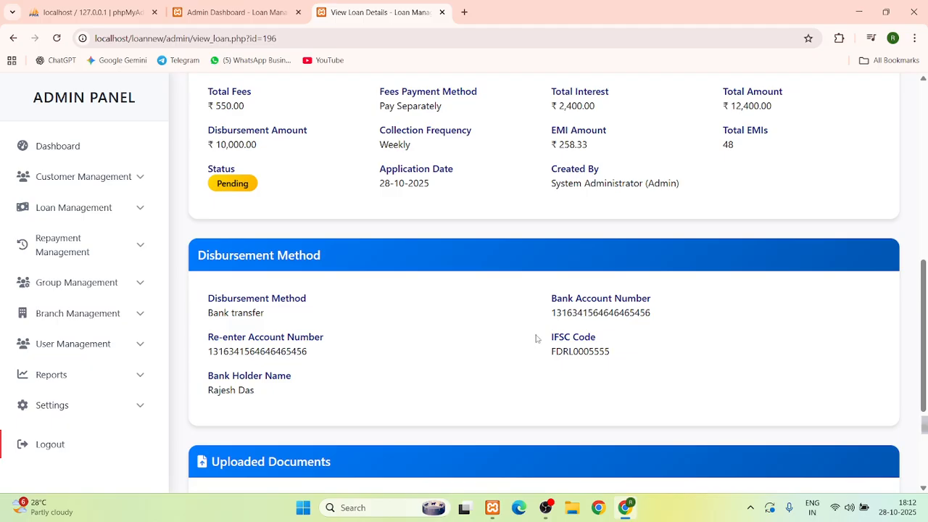
pyautogui.scroll(3, 535, 339)
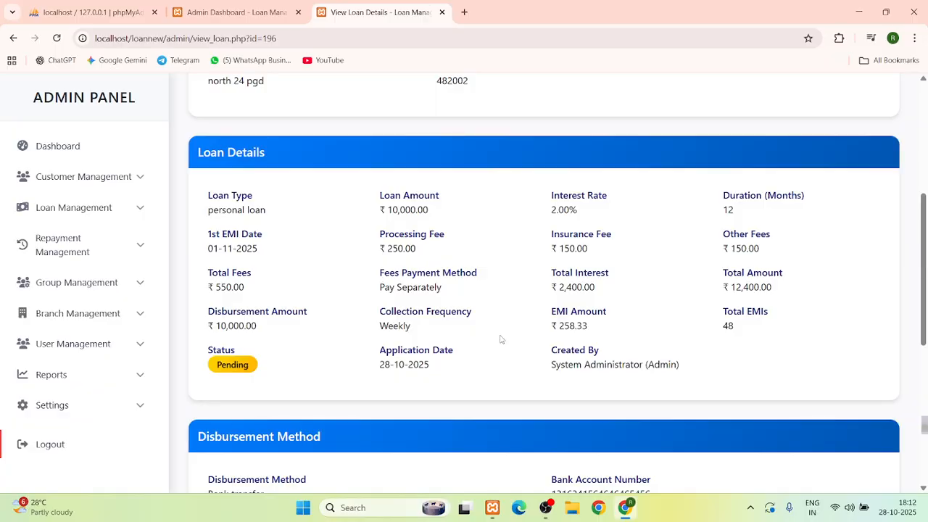
pyautogui.scroll(-4, 500, 338)
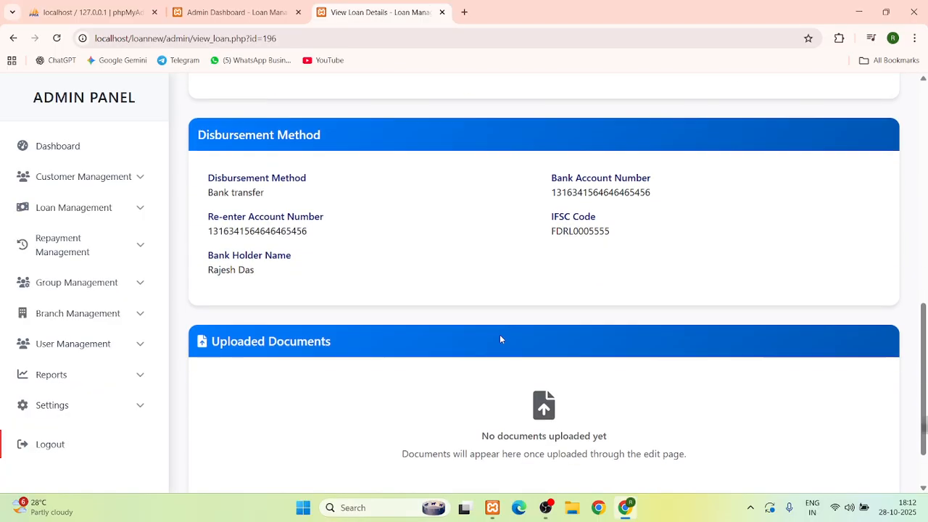
pyautogui.scroll(-2, 500, 338)
pyautogui.scroll(8, 500, 338)
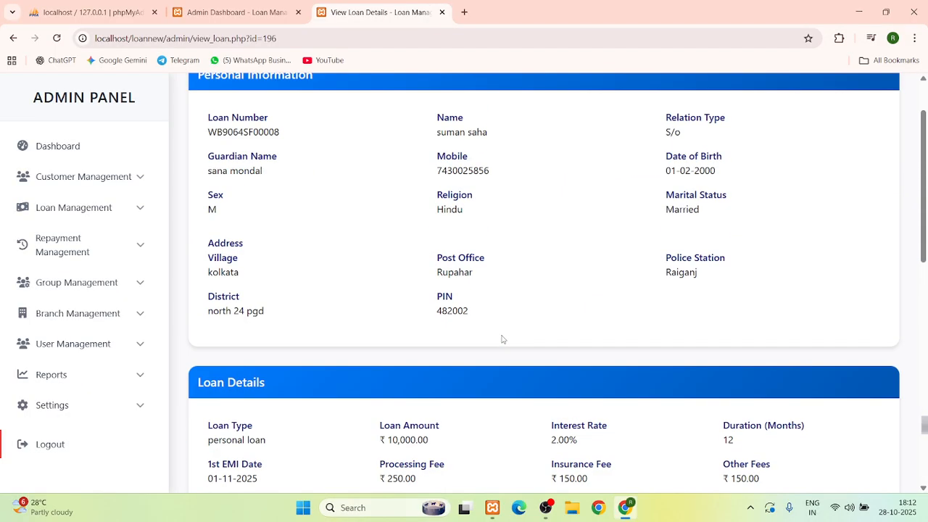
pyautogui.scroll(1, 501, 339)
# Open the loan's Edit Loan Details form and look over its prefilled values
pyautogui.click(870, 99)
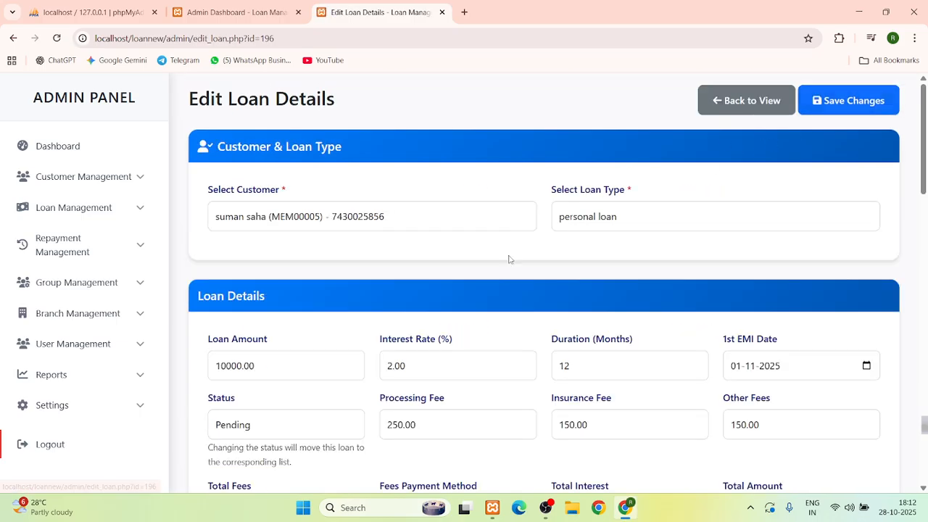
pyautogui.scroll(-2, 509, 258)
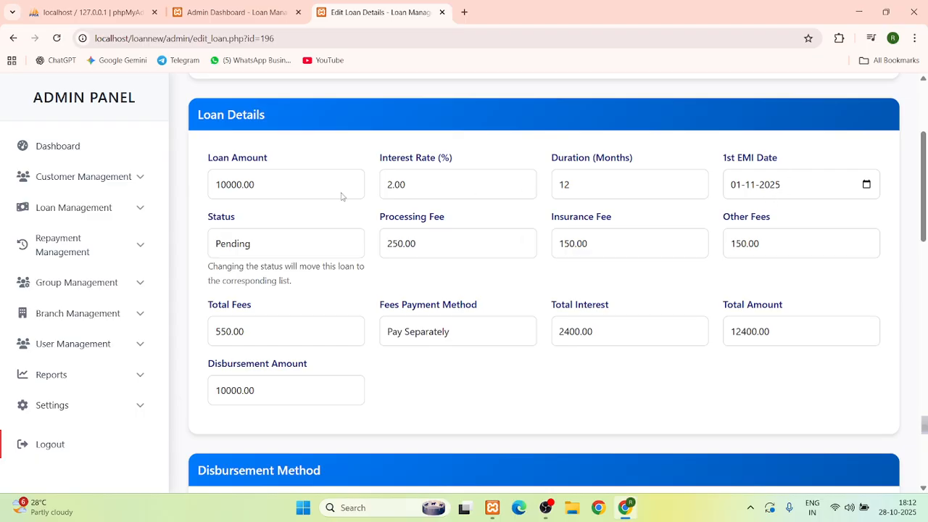
pyautogui.scroll(1, 342, 277)
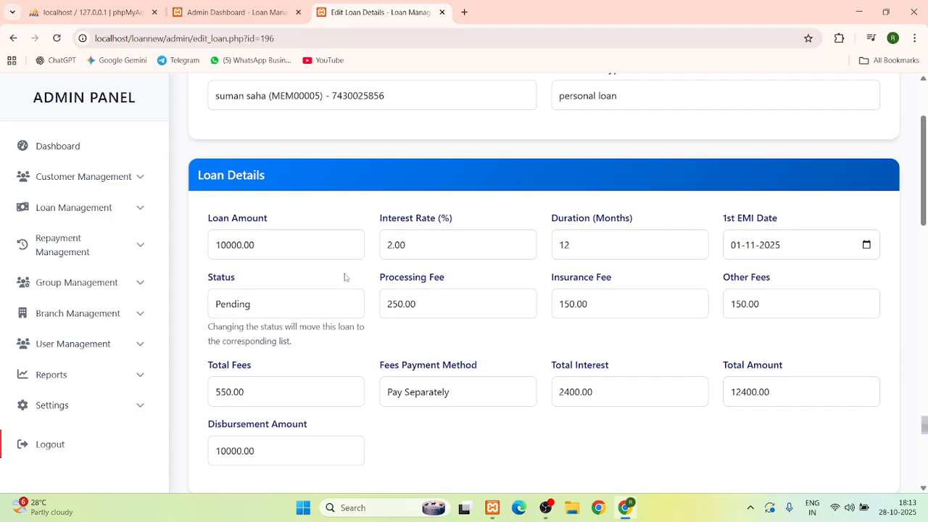
pyautogui.scroll(-10, 345, 277)
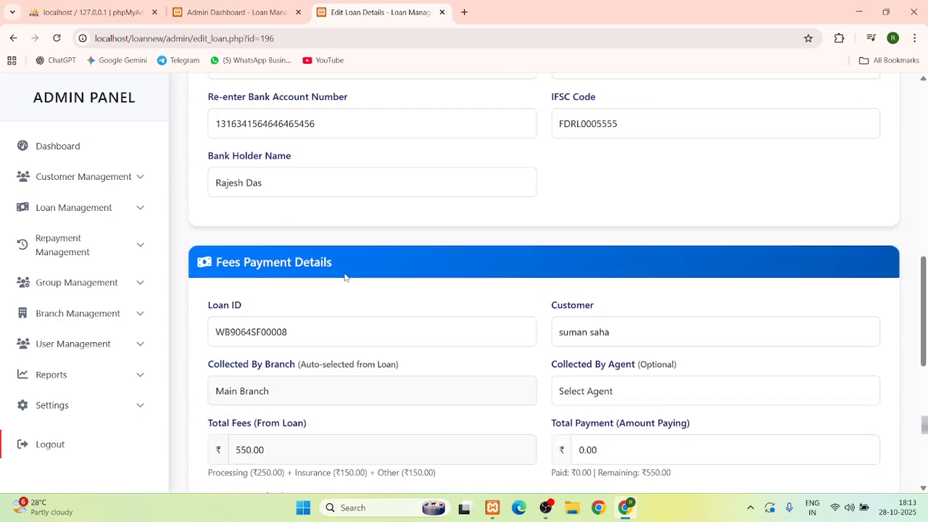
pyautogui.scroll(-2, 349, 272)
pyautogui.scroll(7, 308, 216)
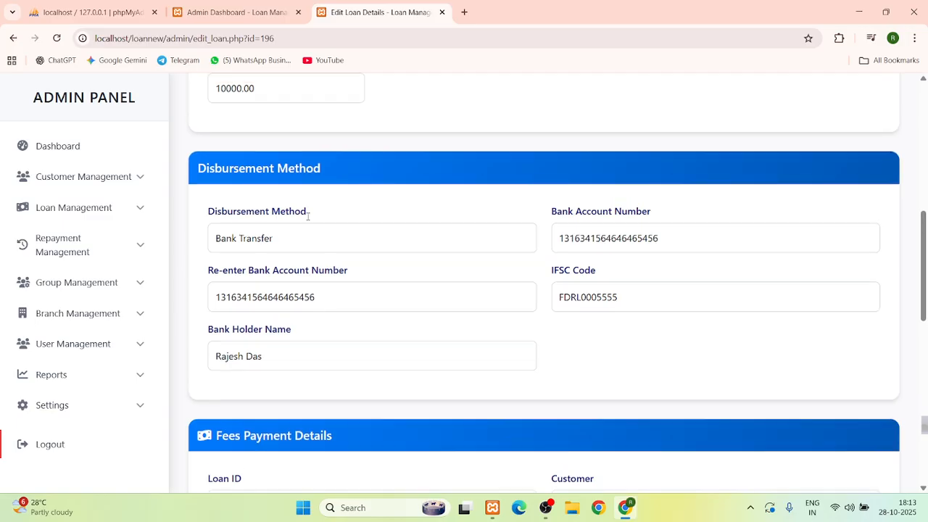
pyautogui.scroll(2, 307, 216)
# Change the loan status from Pending to Approved and save the changes
pyautogui.click(261, 308)
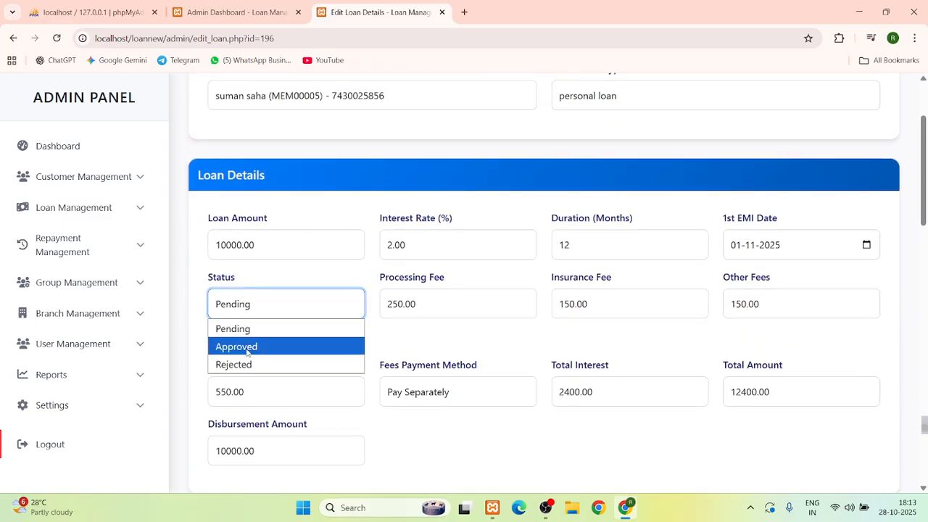
pyautogui.click(249, 345)
pyautogui.scroll(2, 647, 274)
pyautogui.click(844, 115)
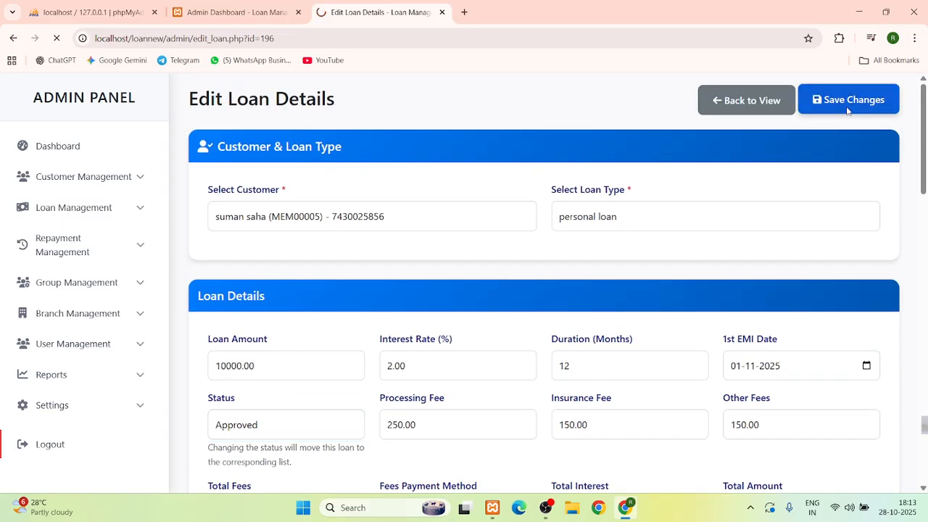
pyautogui.scroll(-2, 346, 265)
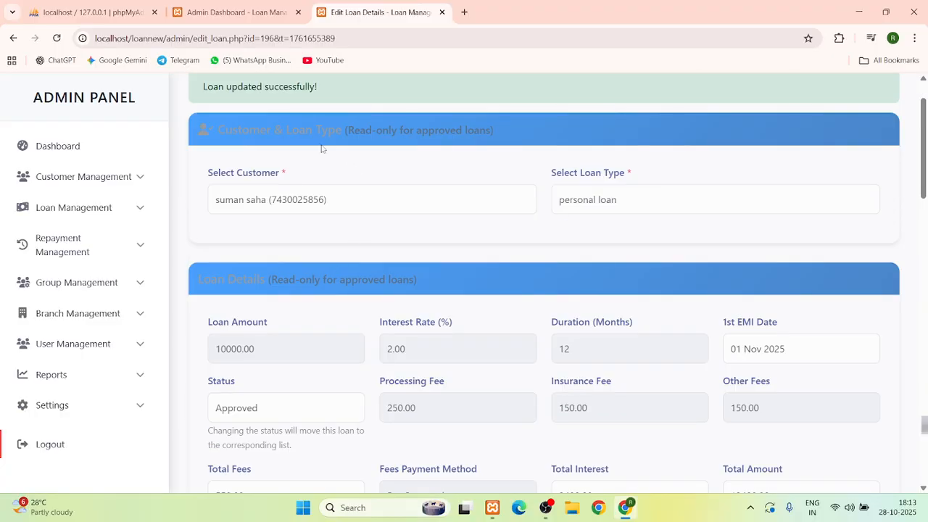
pyautogui.scroll(2, 259, 125)
pyautogui.scroll(-6, 275, 230)
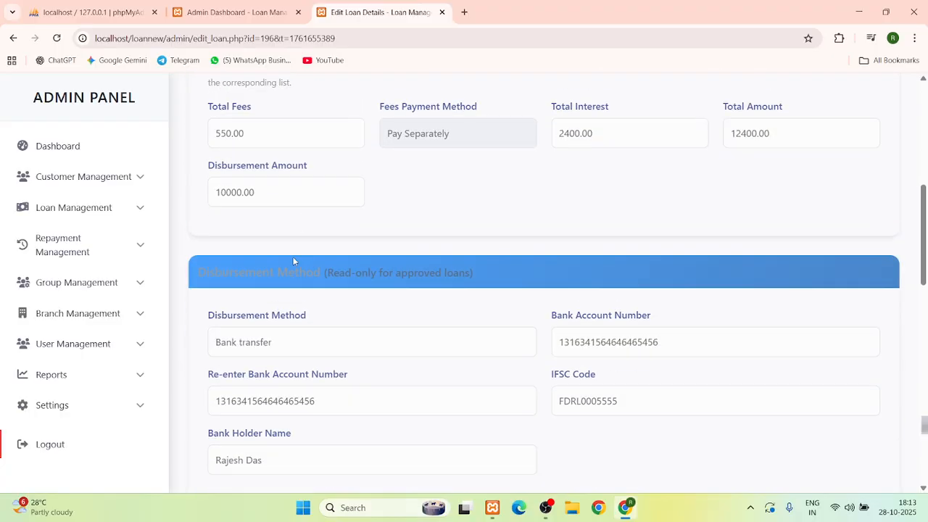
pyautogui.scroll(-1, 293, 260)
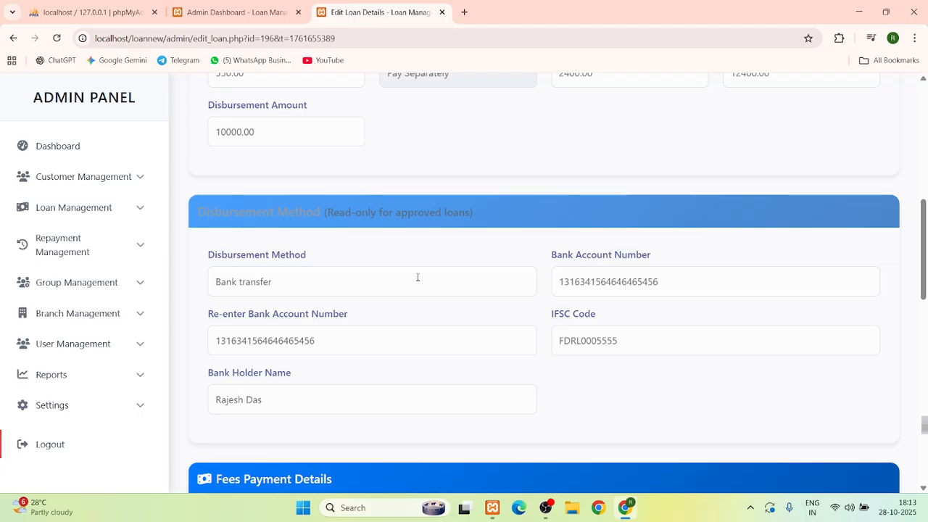
pyautogui.scroll(-4, 418, 277)
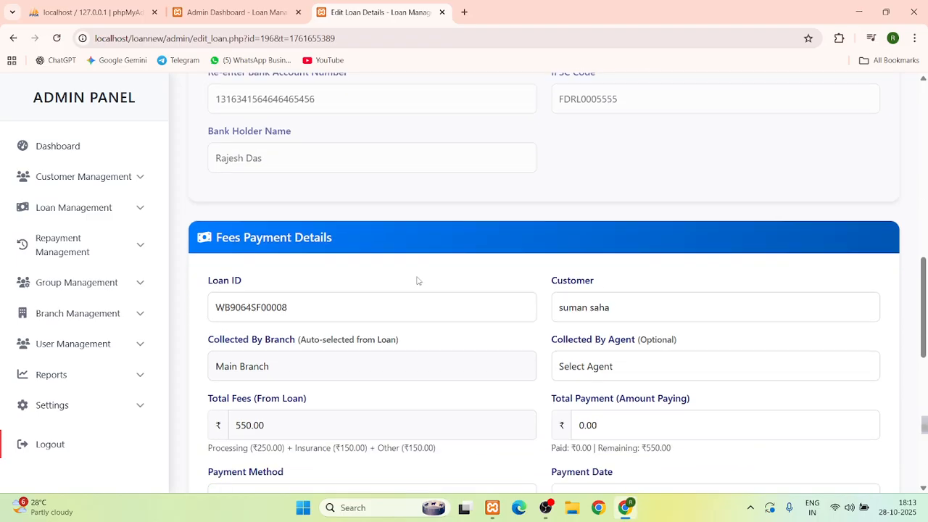
pyautogui.scroll(-2, 417, 281)
pyautogui.scroll(1, 417, 281)
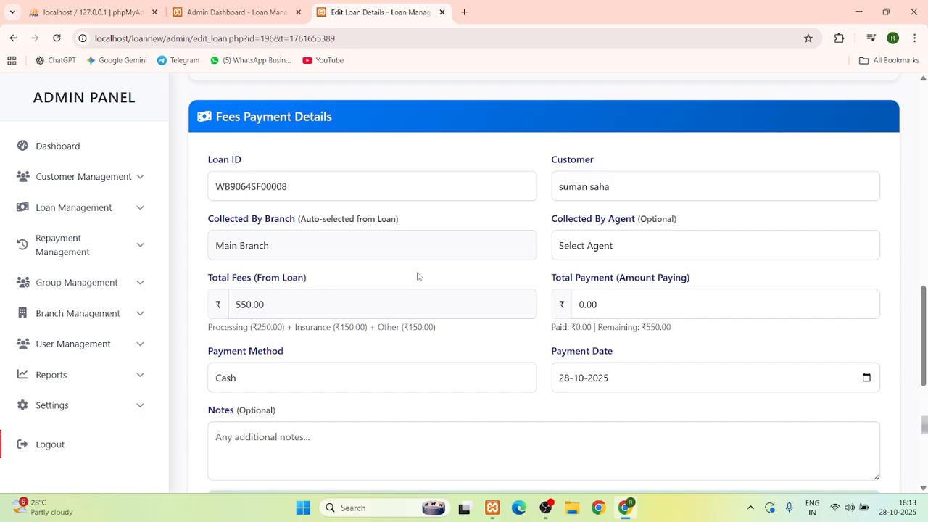
pyautogui.doubleClick(261, 120)
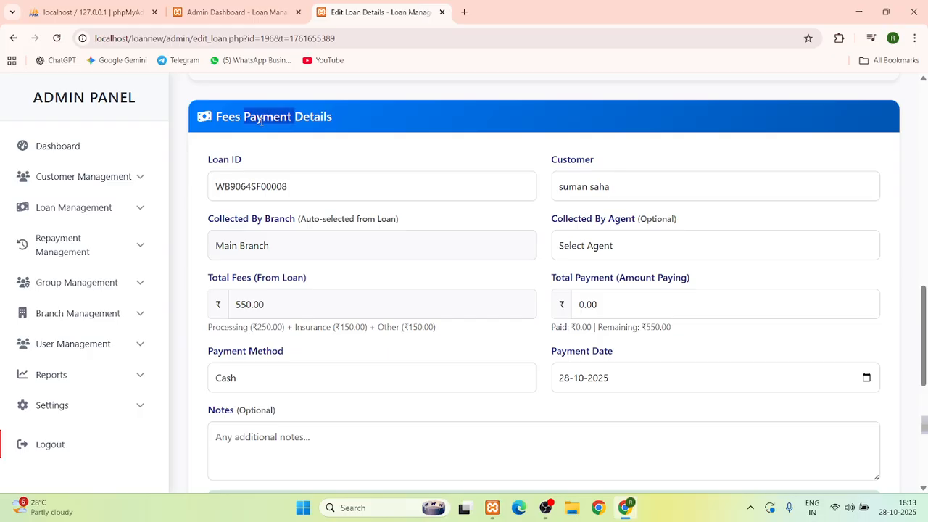
pyautogui.click(267, 120)
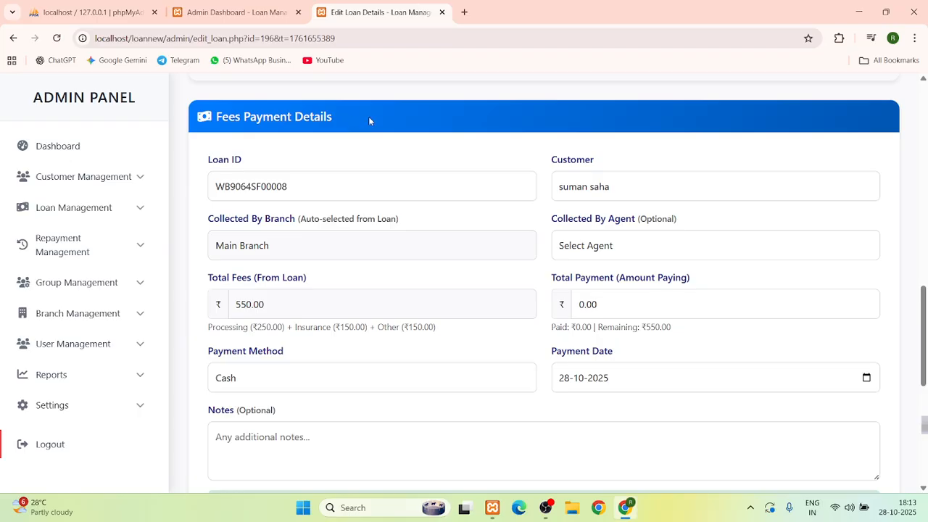
pyautogui.scroll(8, 494, 248)
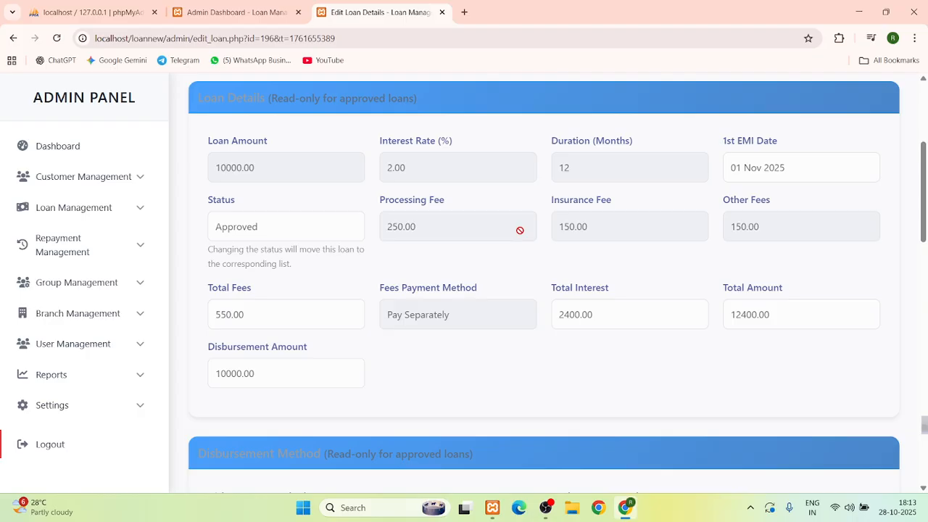
pyautogui.scroll(-5, 520, 230)
pyautogui.scroll(-4, 521, 230)
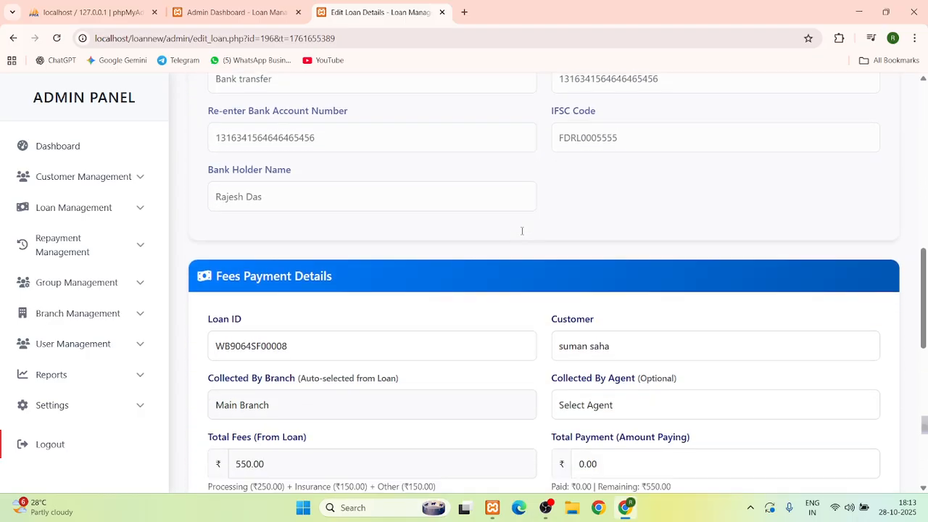
# Try an agent in Collected By Agent, then reset it to Select Agent
pyautogui.scroll(-1, 521, 234)
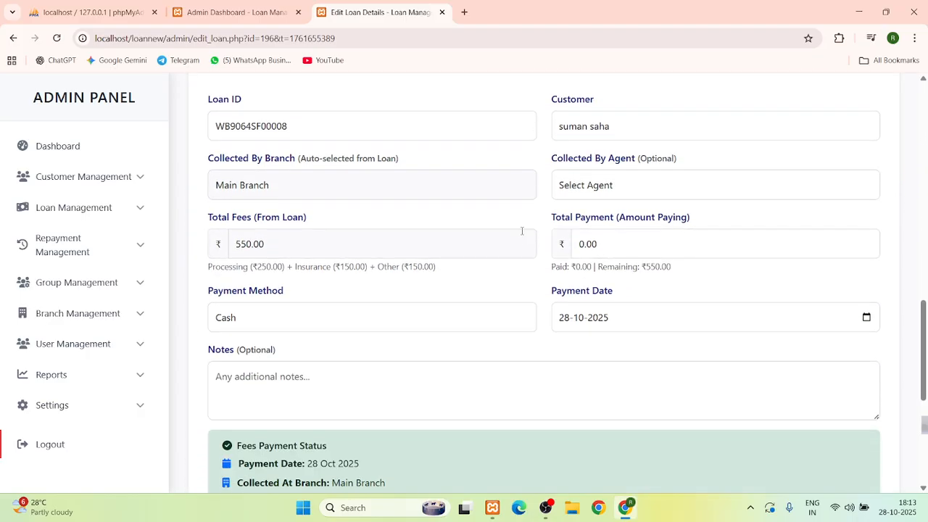
pyautogui.click(592, 187)
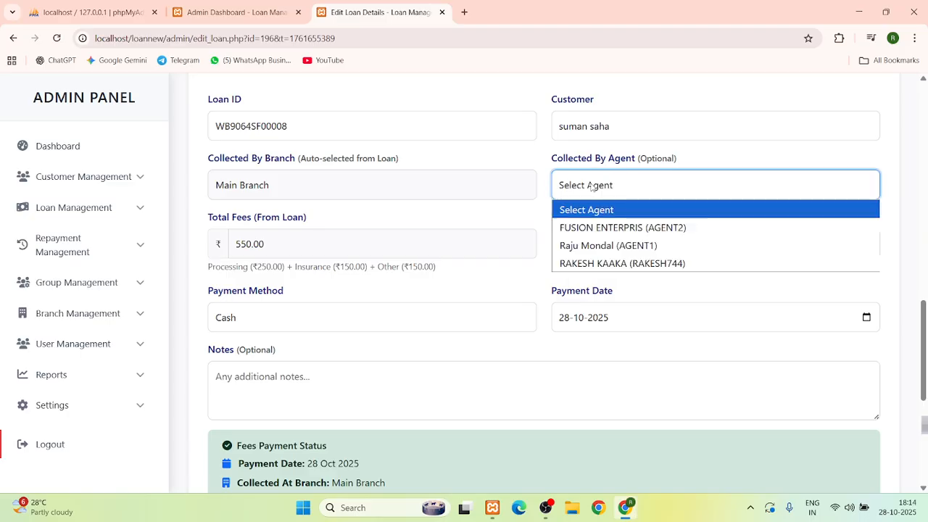
pyautogui.click(587, 245)
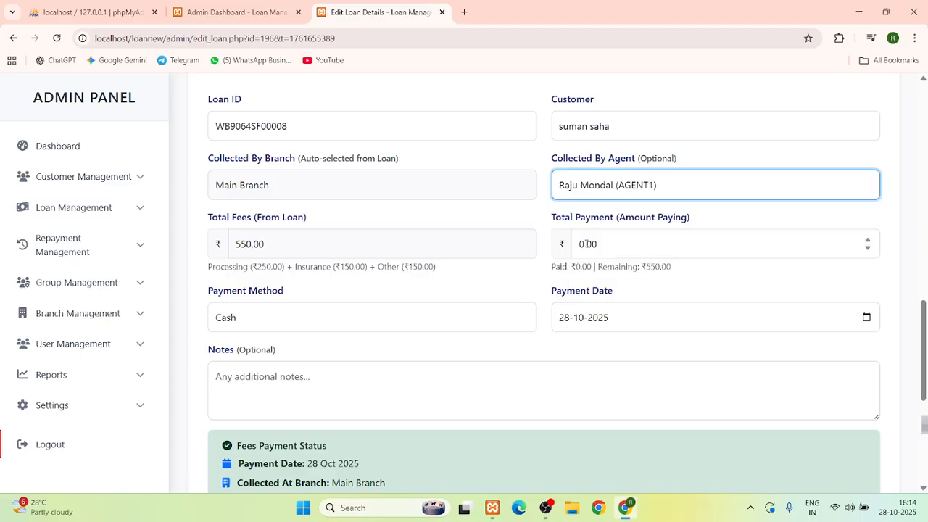
pyautogui.click(601, 191)
pyautogui.click(598, 215)
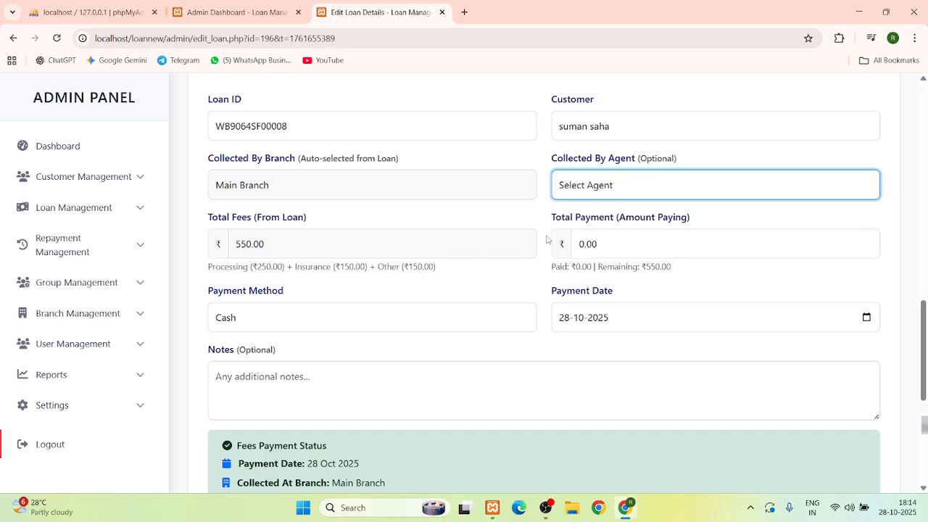
# Enter 550 as the Total Payment and save with Update Loan Details
pyautogui.moveTo(604, 244); pyautogui.dragTo(578, 252)
pyautogui.write('550')
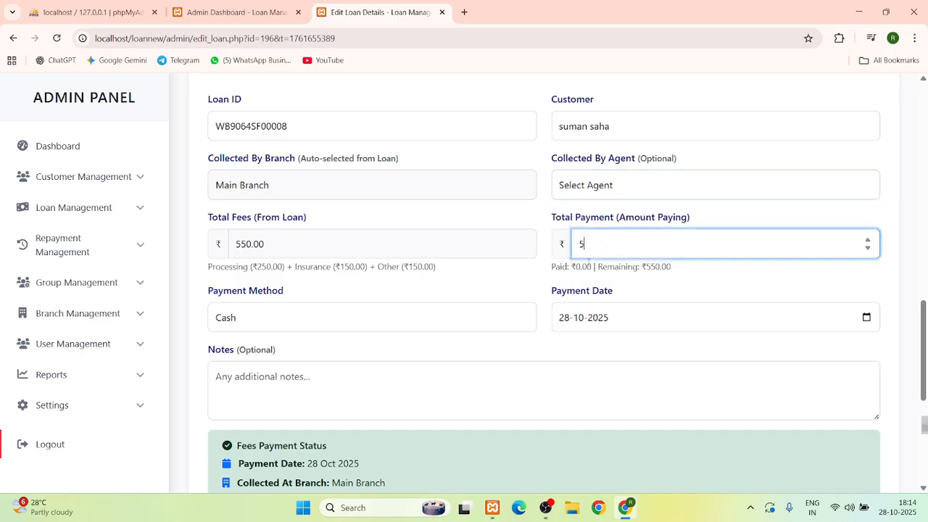
pyautogui.click(460, 293)
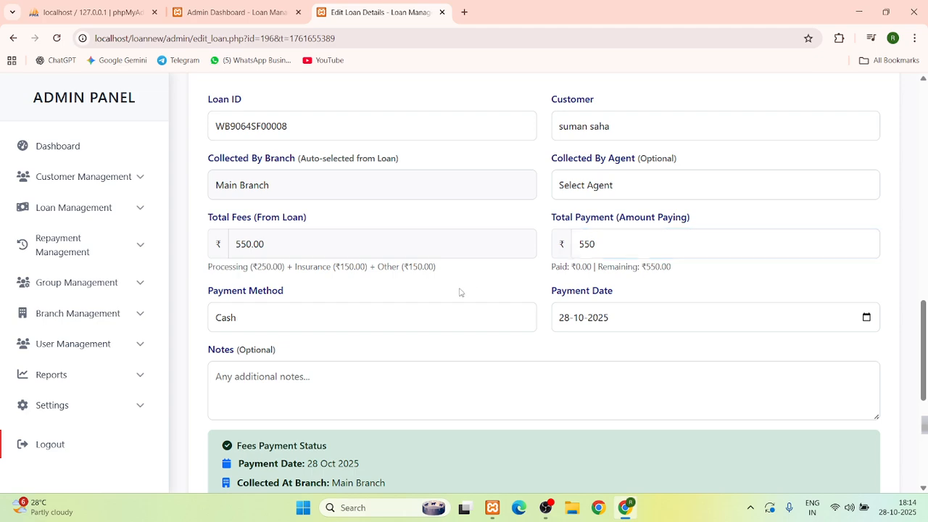
pyautogui.scroll(-2, 460, 292)
pyautogui.scroll(-3, 428, 312)
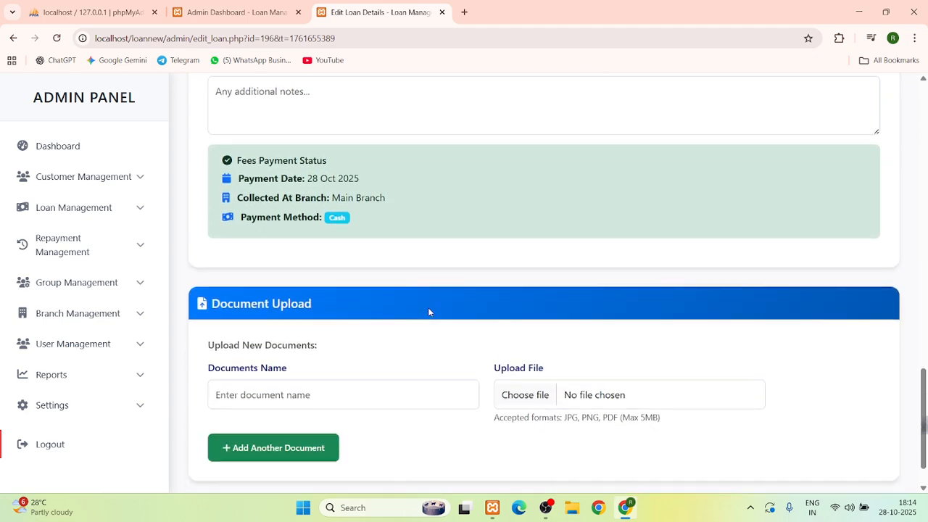
pyautogui.click(483, 463)
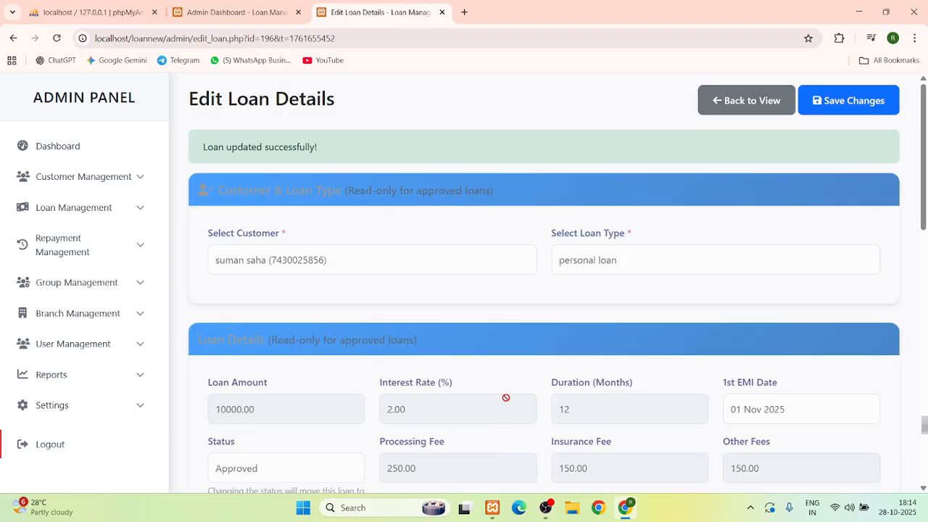
pyautogui.scroll(-10, 505, 397)
pyautogui.scroll(10, 506, 397)
pyautogui.click(777, 107)
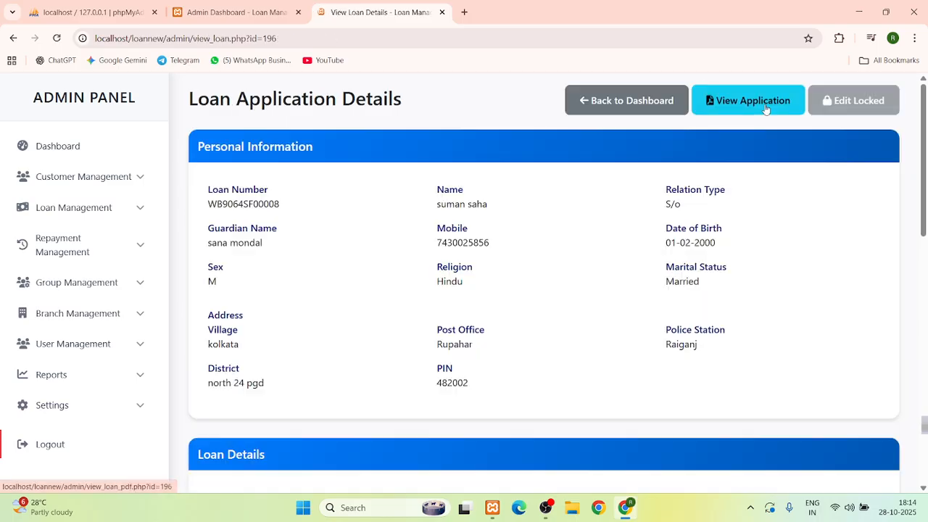
pyautogui.scroll(-10, 529, 234)
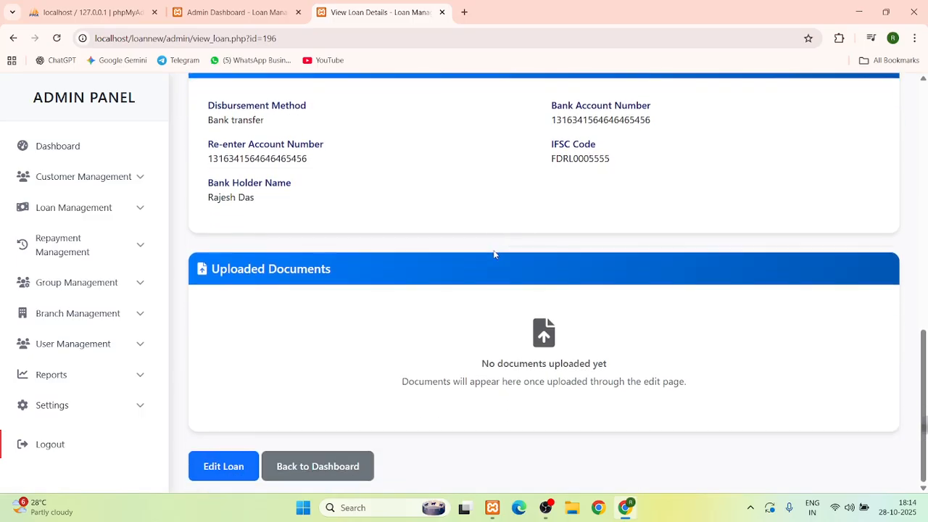
pyautogui.scroll(4, 494, 254)
pyautogui.scroll(5, 494, 253)
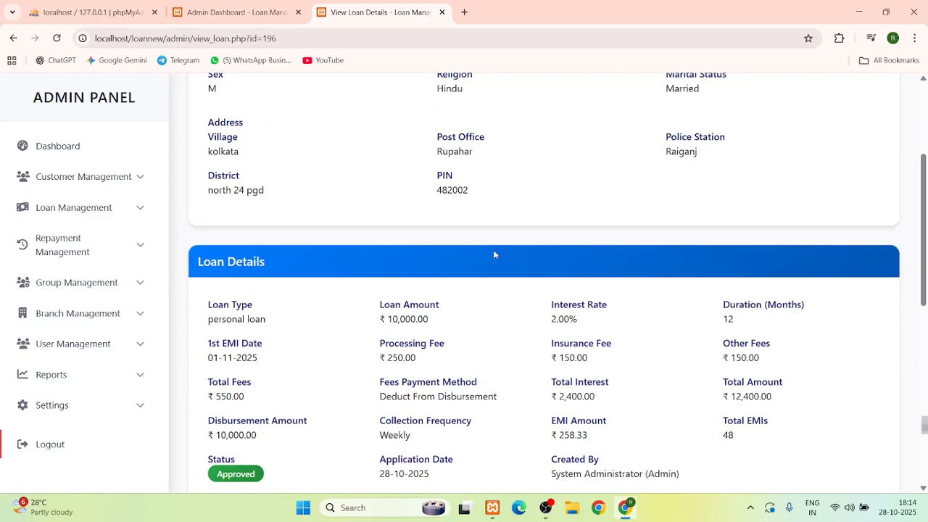
pyautogui.scroll(-2, 494, 253)
pyautogui.scroll(-5, 494, 253)
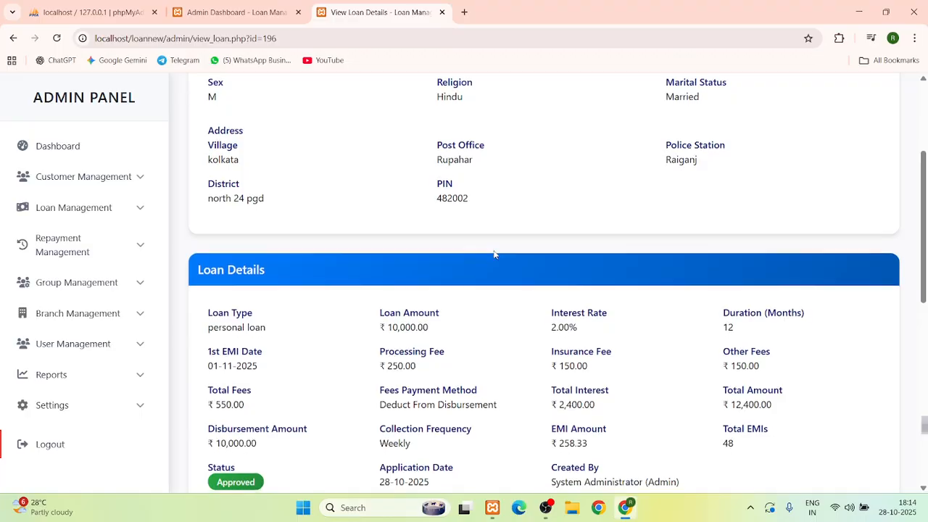
pyautogui.scroll(4, 493, 254)
pyautogui.scroll(3, 494, 254)
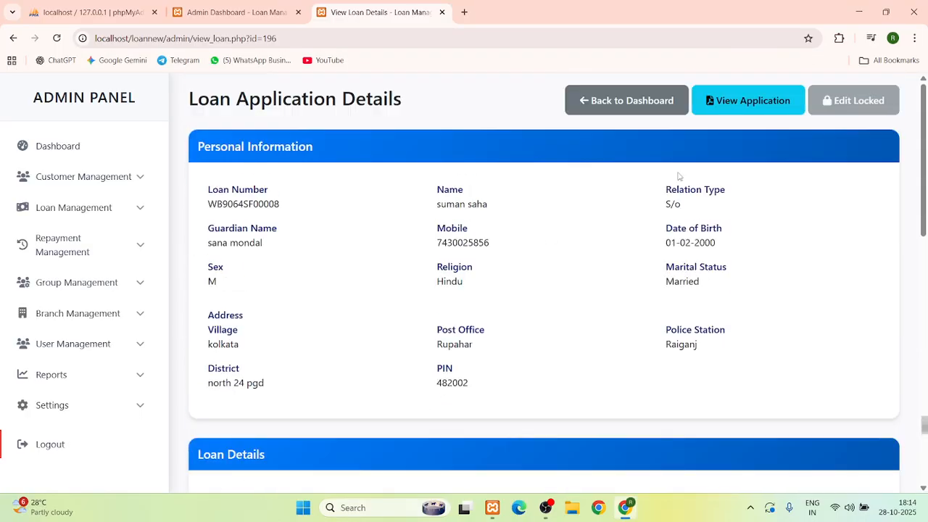
pyautogui.click(629, 102)
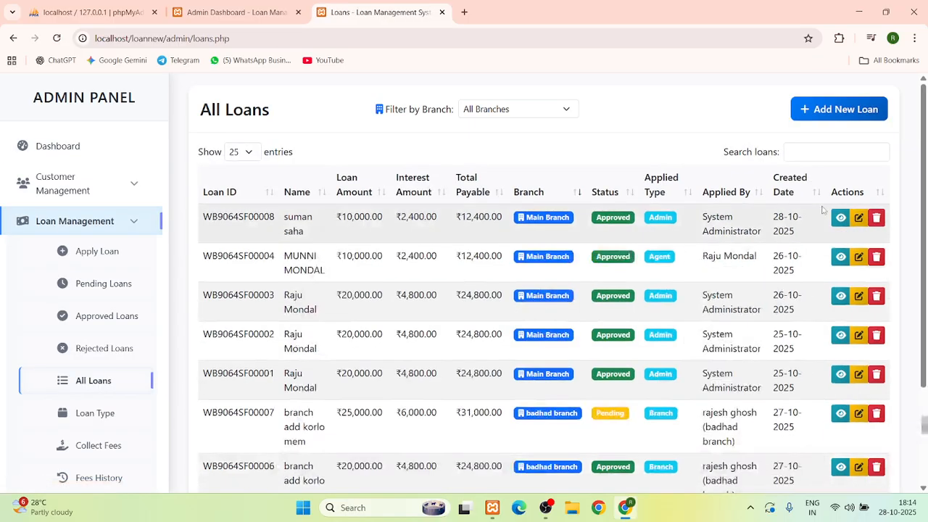
pyautogui.click(858, 217)
pyautogui.scroll(-3, 518, 269)
pyautogui.scroll(-5, 518, 269)
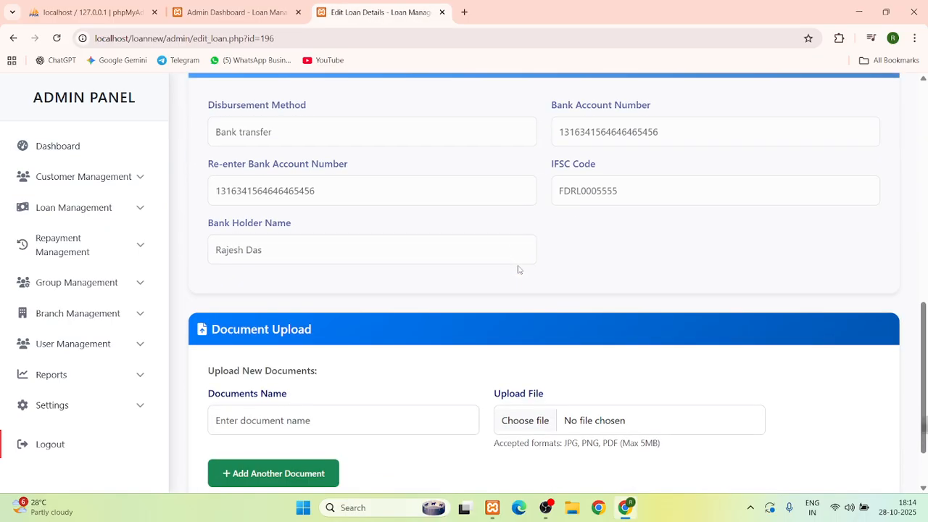
pyautogui.scroll(1, 517, 269)
pyautogui.scroll(-1, 518, 269)
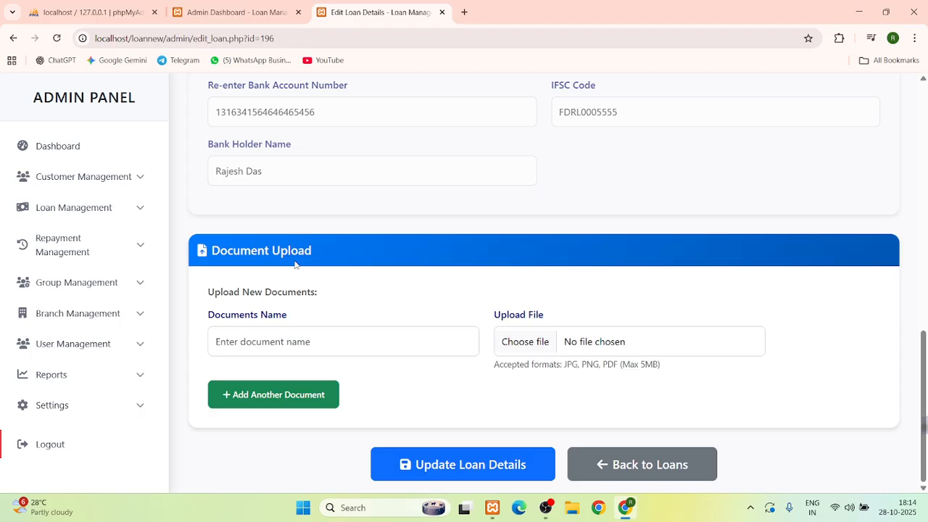
# Add a document named 'agreemn=e' and attach the ID card image from Downloads
pyautogui.click(293, 348)
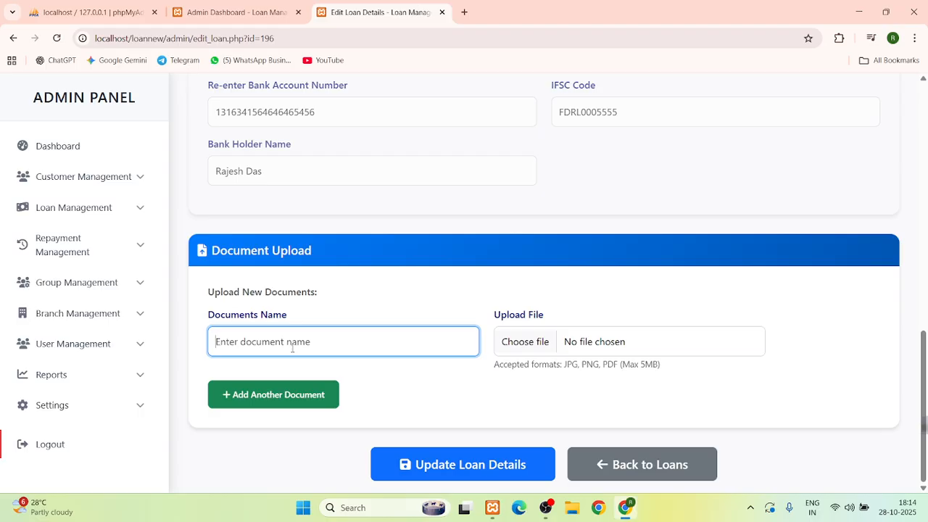
pyautogui.write('agreemn')
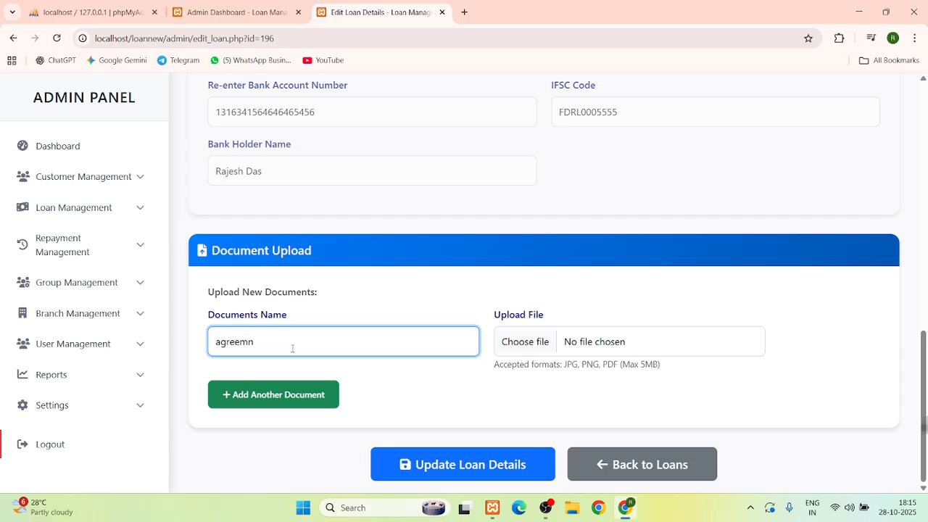
pyautogui.write('=ent')
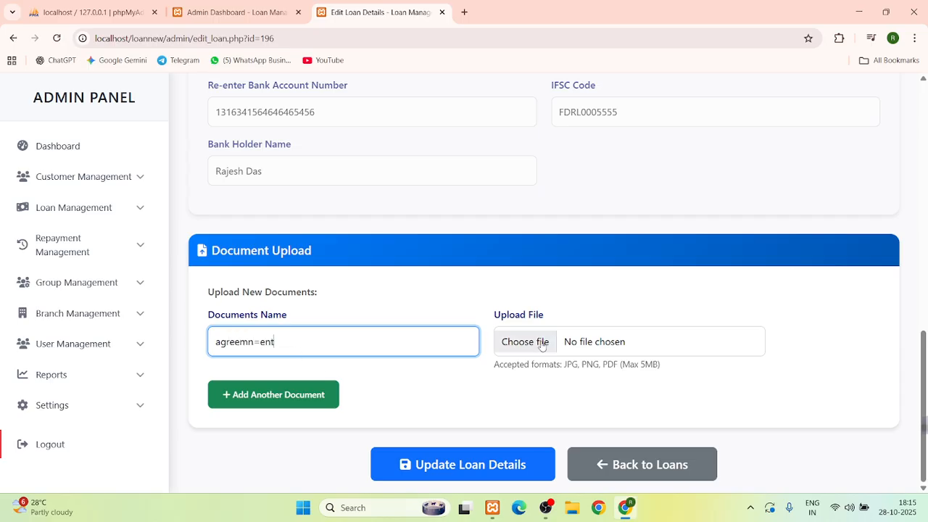
pyautogui.click(524, 342)
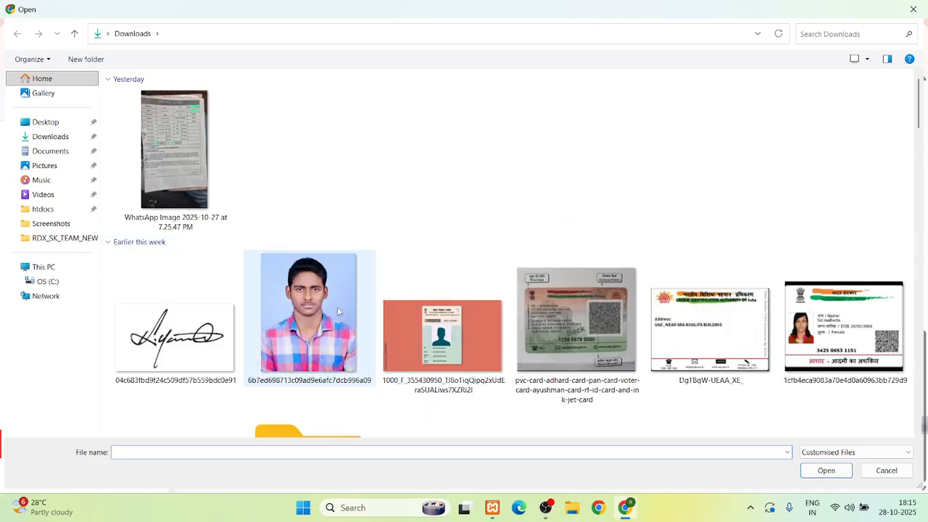
pyautogui.doubleClick(406, 327)
# Save the loan with Update Loan Details and Save Changes, then return to the dashboard
pyautogui.click(457, 458)
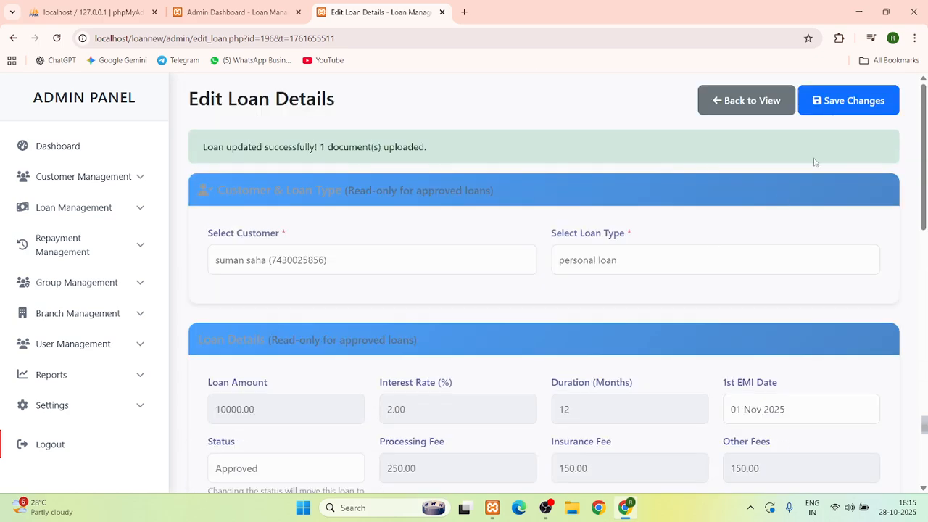
pyautogui.click(837, 100)
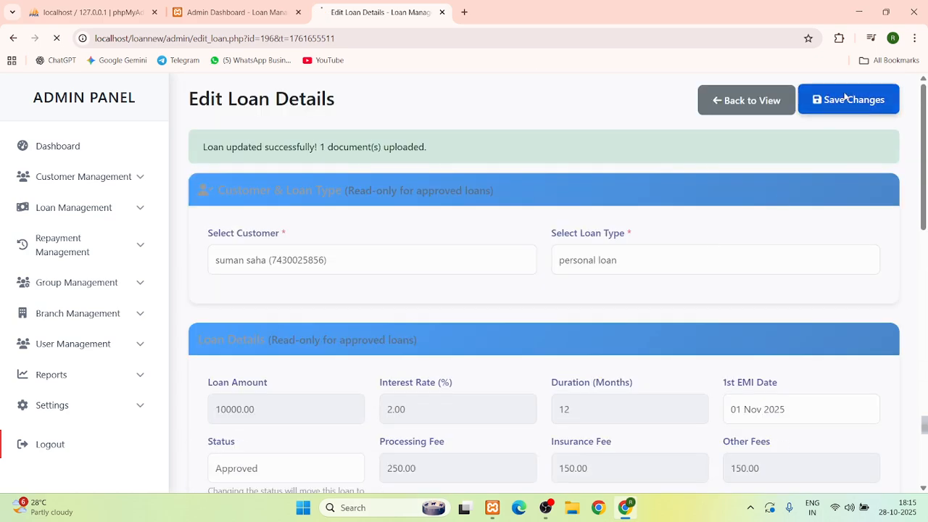
pyautogui.scroll(-6, 573, 161)
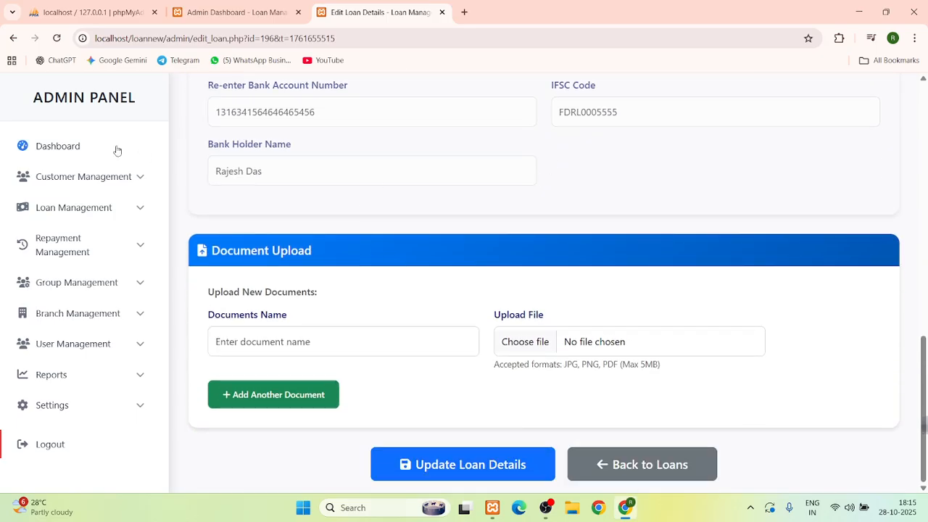
pyautogui.click(78, 146)
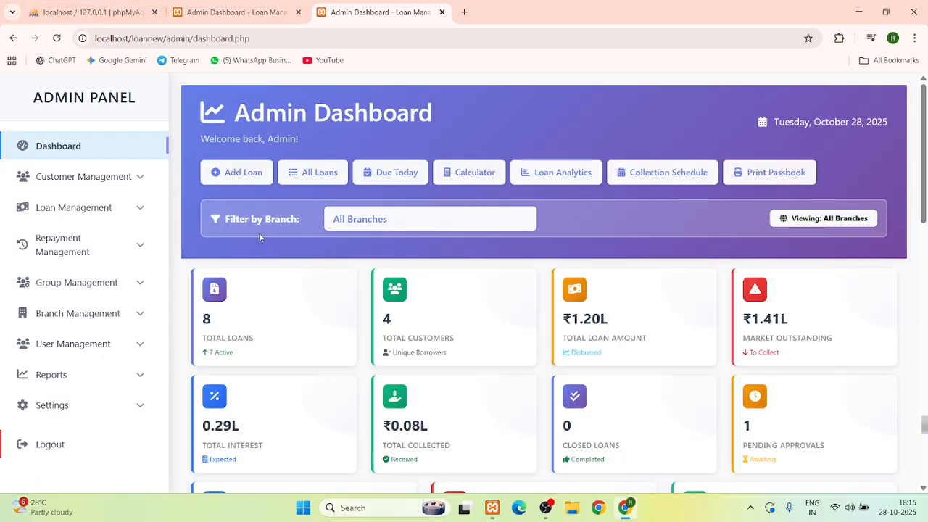
# Glance at the full loan list, return to the dashboard, and expand Loan Management
pyautogui.click(314, 183)
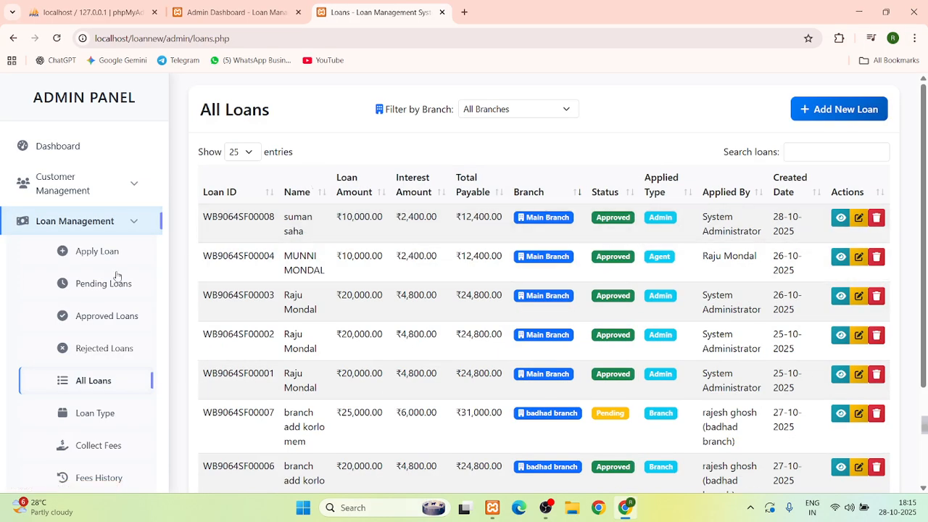
pyautogui.click(69, 144)
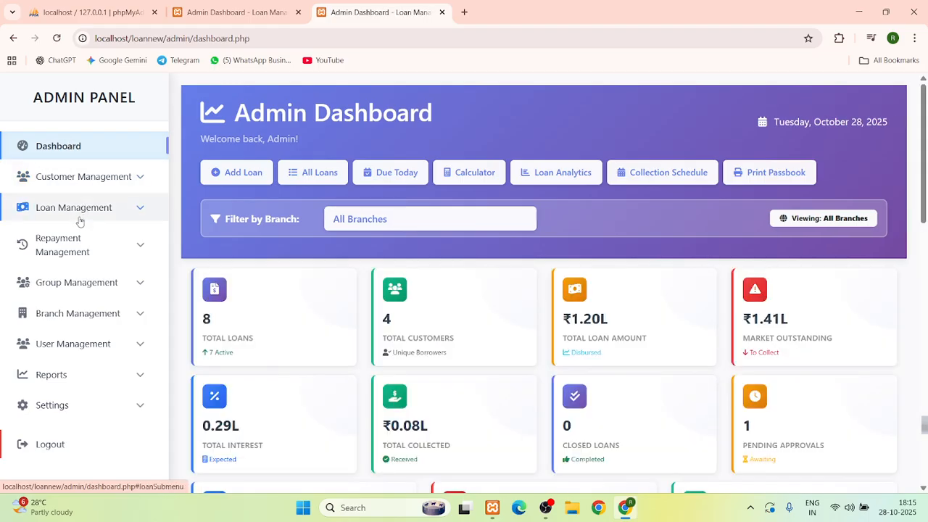
pyautogui.click(76, 210)
pyautogui.scroll(-3, 87, 325)
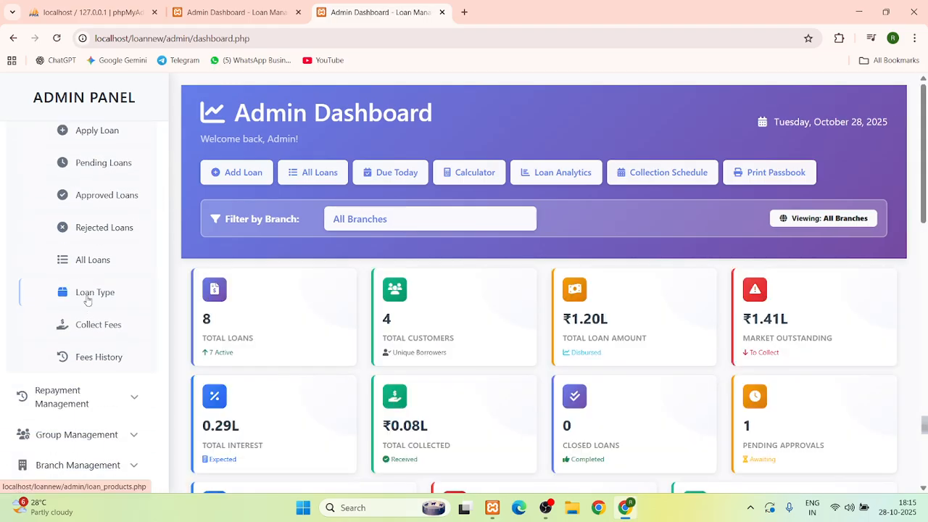
pyautogui.scroll(2, 73, 290)
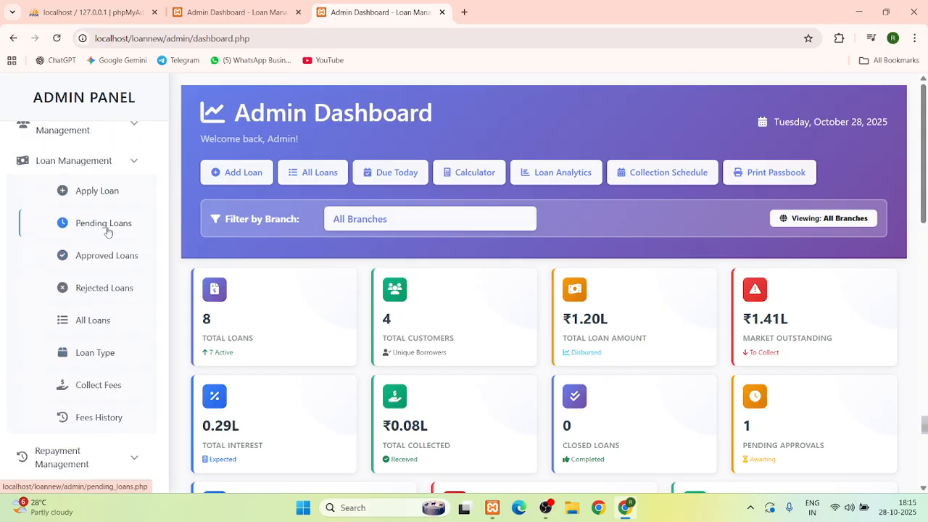
# Browse the pending, approved and rejected loan lists, then open Collect Fees
pyautogui.click(107, 232)
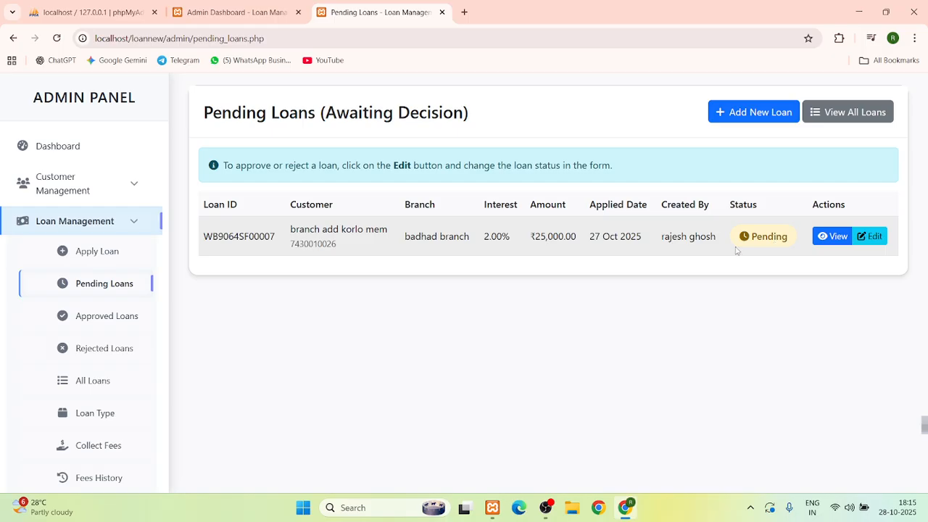
pyautogui.click(88, 317)
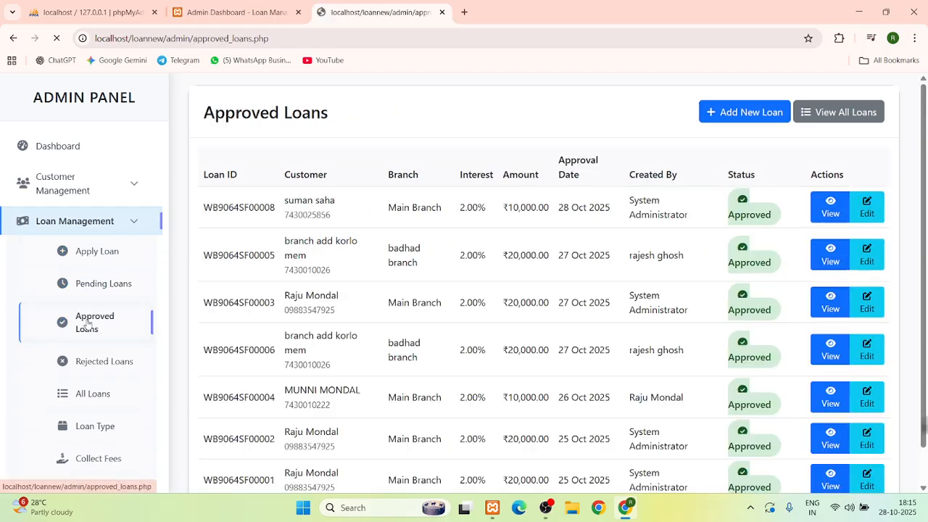
pyautogui.click(100, 363)
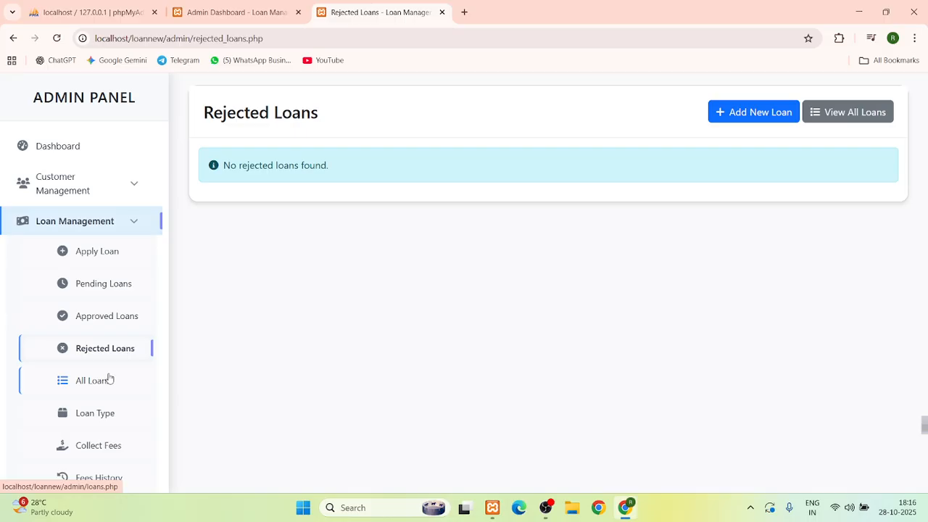
pyautogui.scroll(-2, 109, 378)
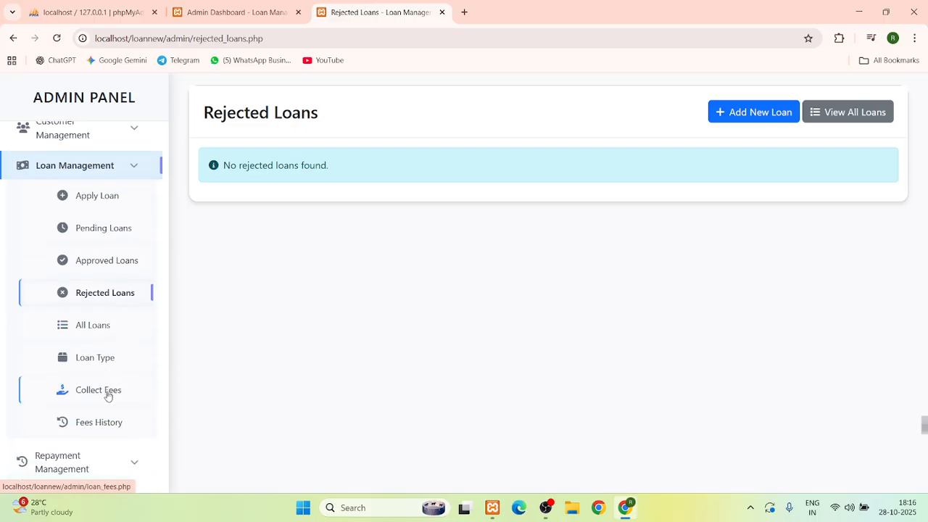
pyautogui.click(107, 395)
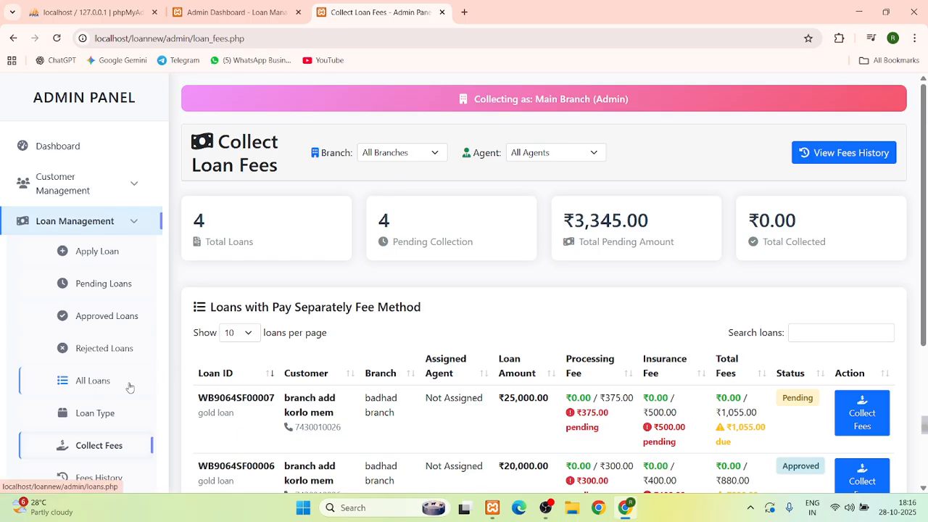
pyautogui.scroll(-1, 129, 386)
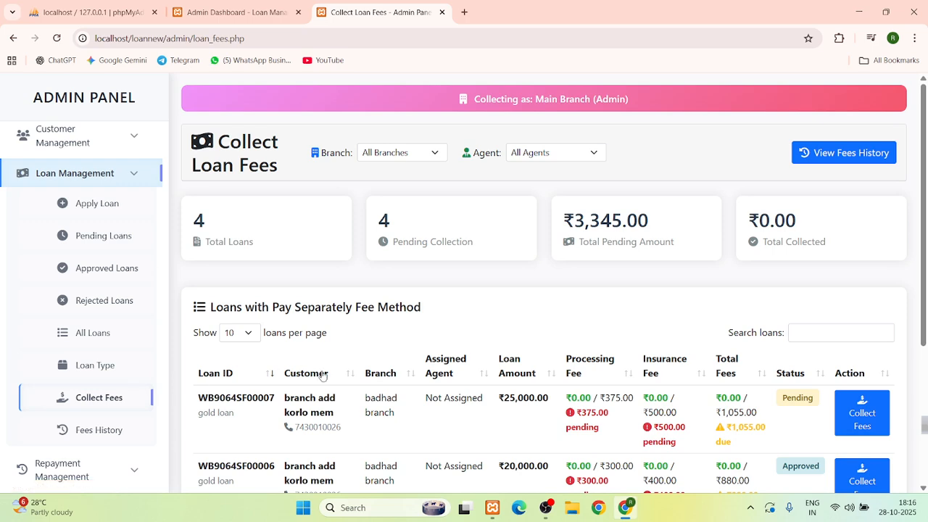
pyautogui.scroll(-2, 321, 376)
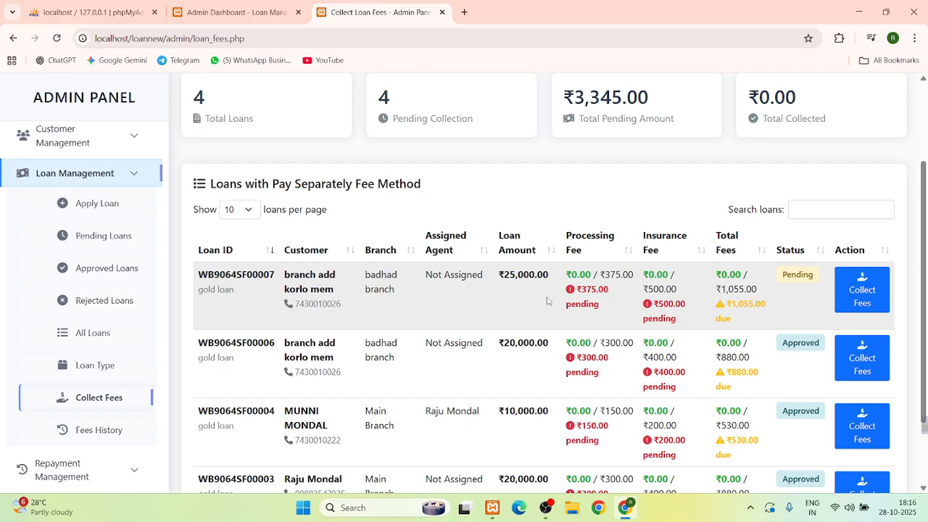
pyautogui.scroll(-2, 547, 299)
pyautogui.scroll(1, 549, 302)
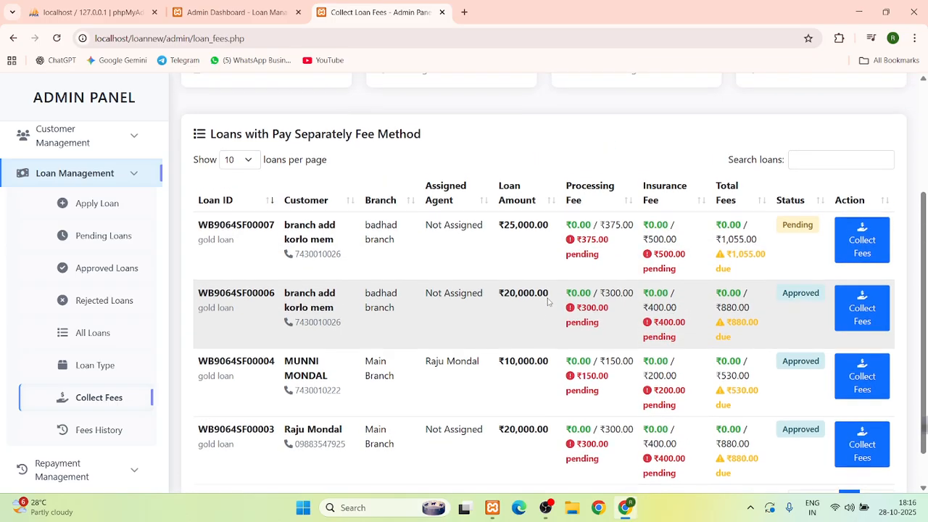
pyautogui.scroll(1, 547, 302)
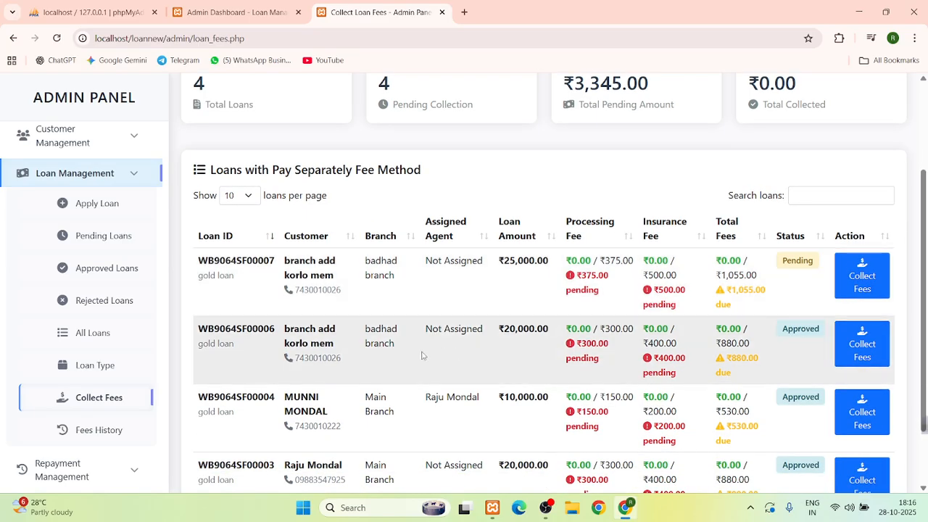
pyautogui.scroll(-1, 422, 355)
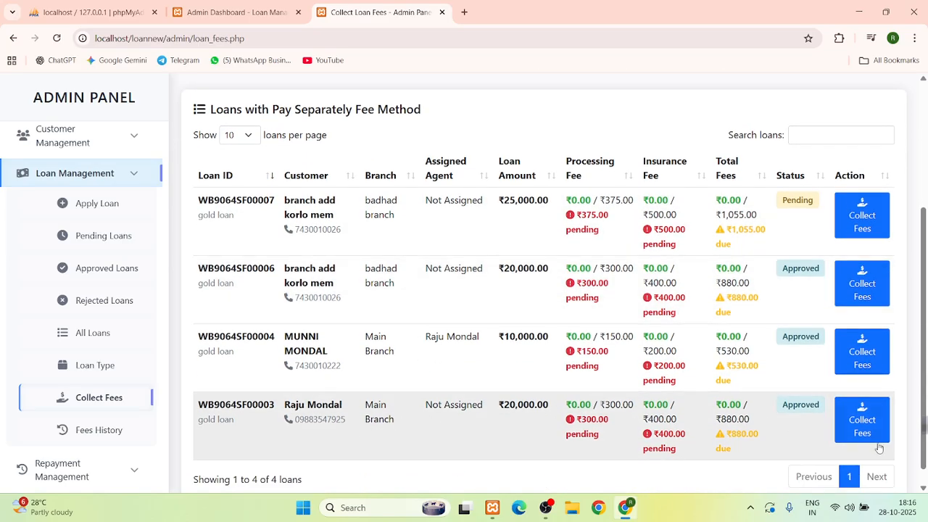
pyautogui.click(871, 433)
pyautogui.scroll(-1, 406, 341)
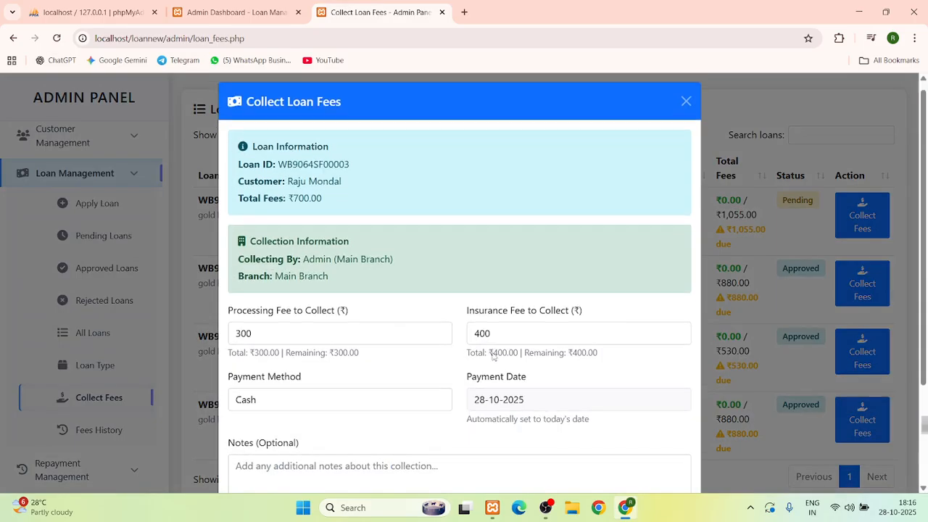
pyautogui.scroll(-1, 308, 361)
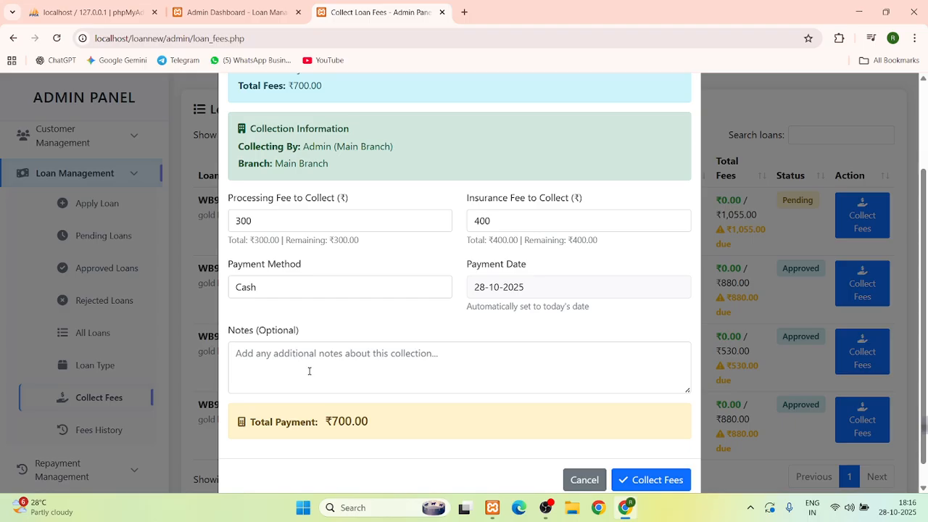
pyautogui.click(306, 369)
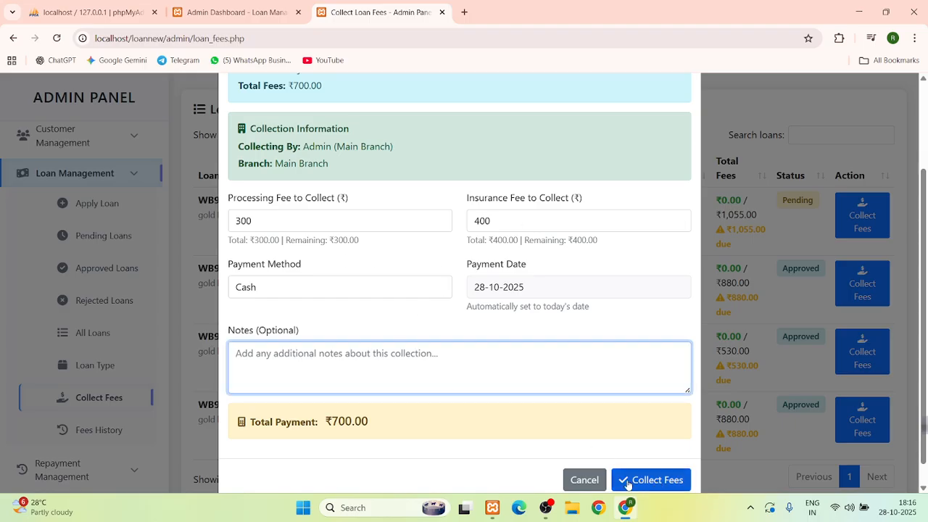
pyautogui.click(575, 480)
pyautogui.click(121, 433)
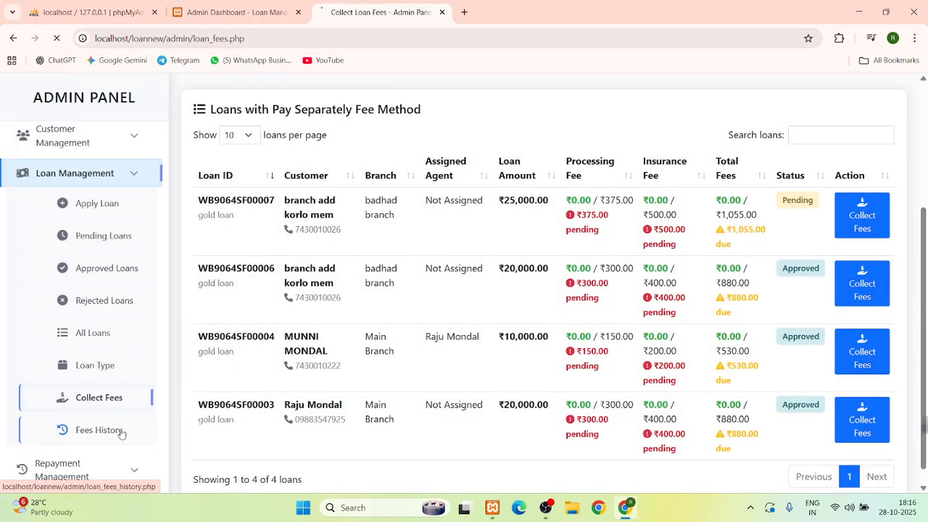
# Scroll through the Loan Fees History showing the single ₹550 collection
pyautogui.scroll(-3, 516, 403)
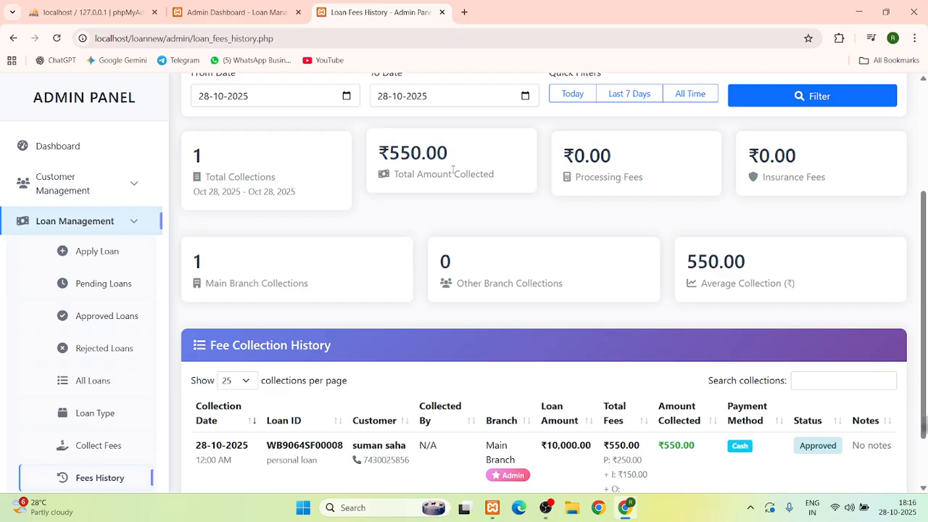
pyautogui.scroll(-1, 259, 419)
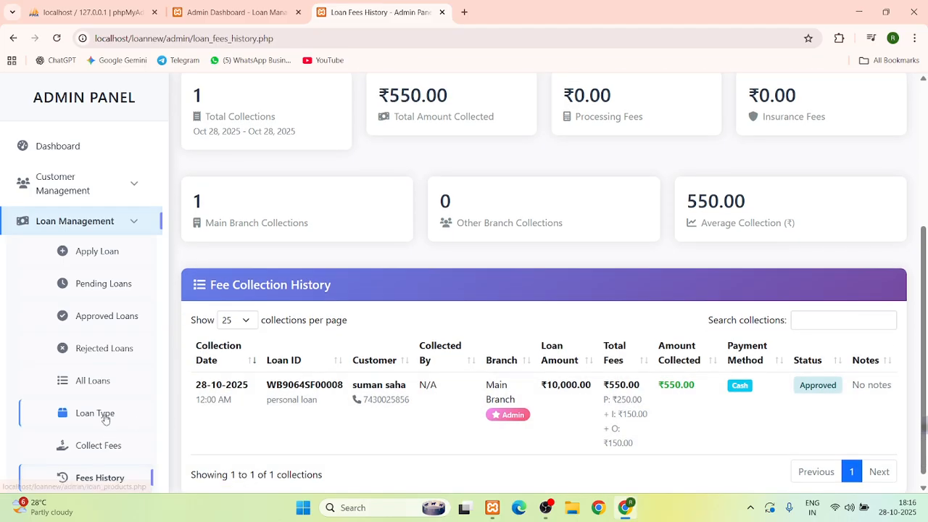
pyautogui.scroll(-2, 104, 415)
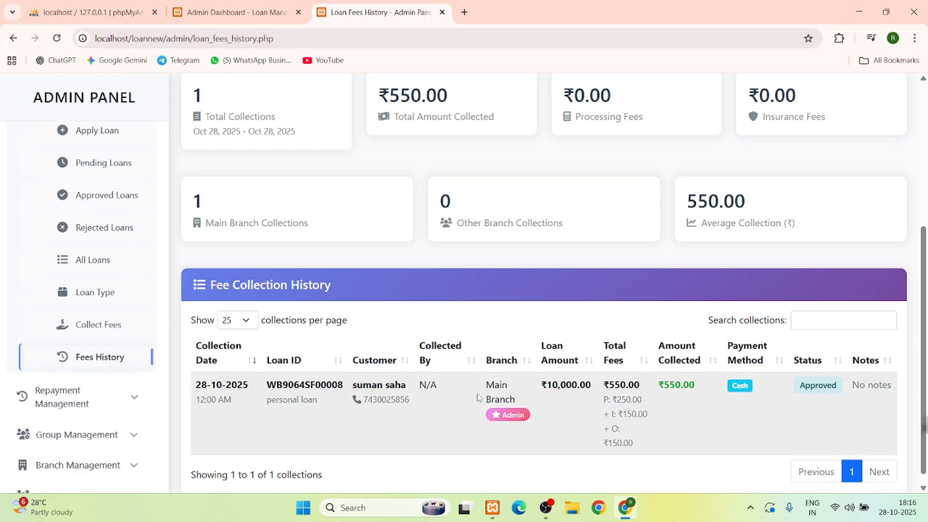
pyautogui.scroll(2, 73, 258)
# Collapse Loan Management, return to the dashboard, and open the Loan Calculator
pyautogui.click(48, 221)
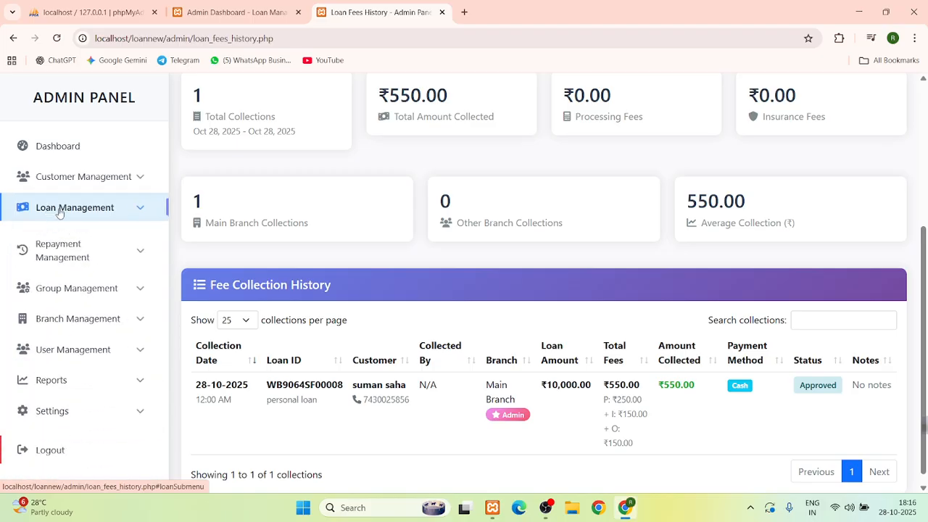
pyautogui.click(71, 146)
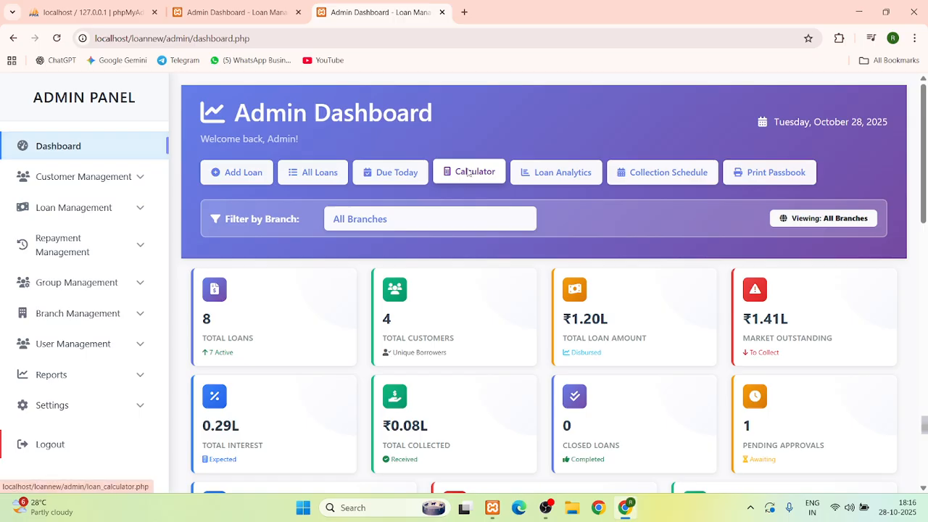
pyautogui.click(455, 178)
# Select the personal loan product with a Weekly EMI frequency in the calculator
pyautogui.click(283, 239)
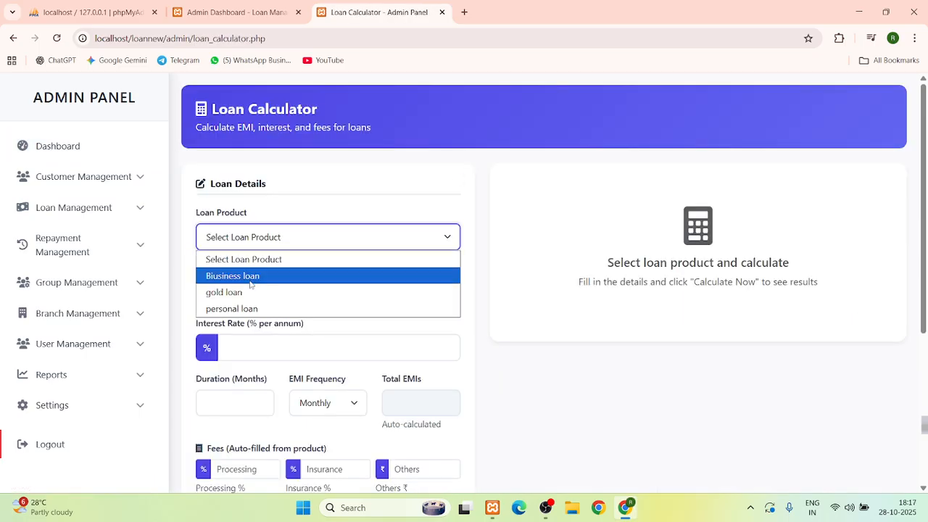
pyautogui.click(239, 307)
pyautogui.scroll(-2, 257, 298)
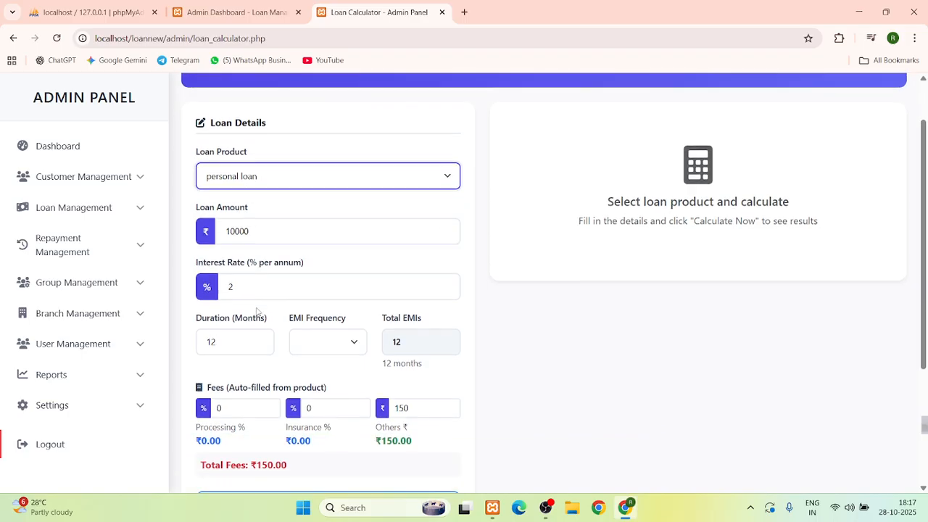
pyautogui.click(341, 290)
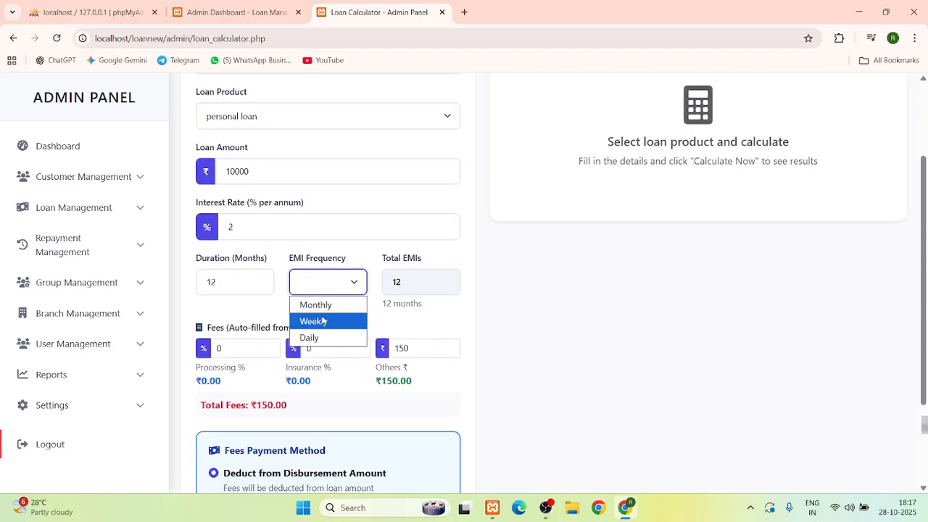
pyautogui.click(323, 321)
pyautogui.scroll(-1, 360, 344)
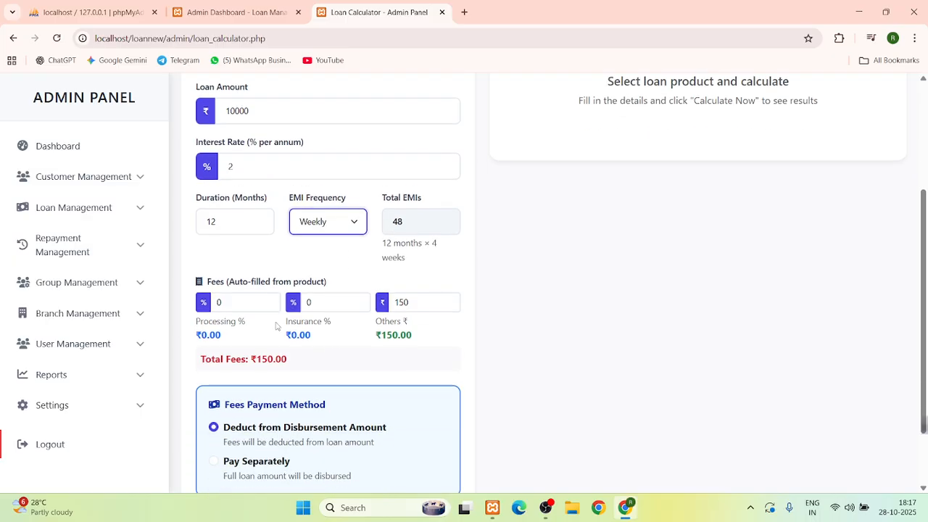
# Set processing and insurance fees to 1%, paid separately, and calculate the results
pyautogui.doubleClick(218, 303)
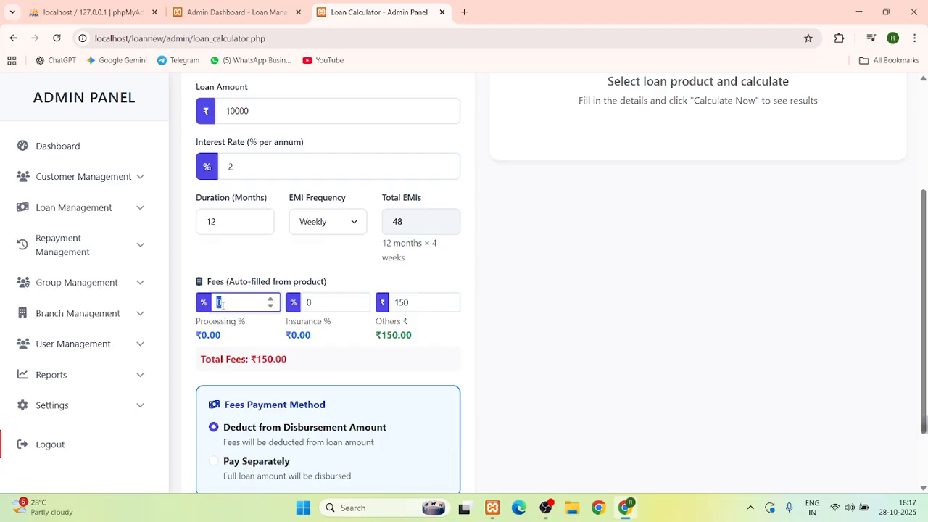
pyautogui.write('1')
pyautogui.doubleClick(305, 302)
pyautogui.write('1')
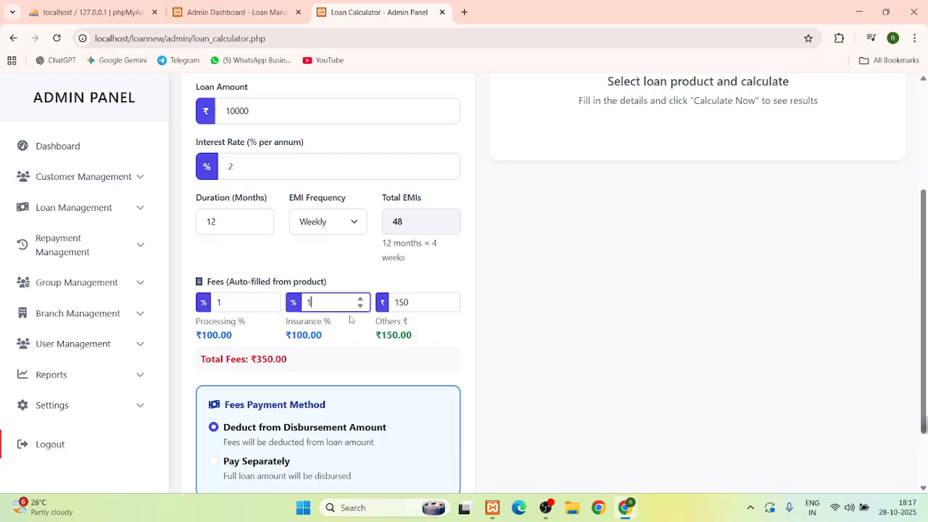
pyautogui.click(346, 335)
pyautogui.scroll(-2, 347, 334)
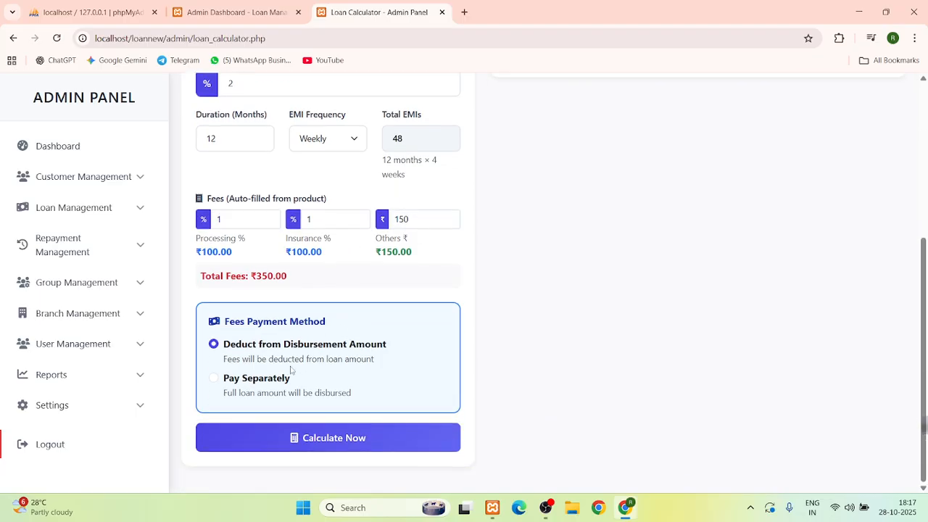
pyautogui.click(214, 378)
pyautogui.click(308, 440)
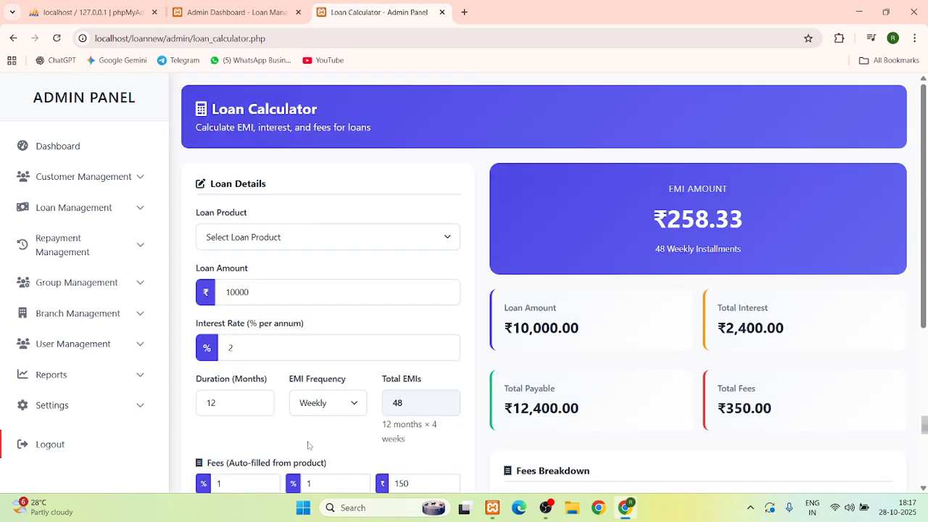
# Review the ₹258.33 EMI and fees breakdown, then return to the Admin Dashboard
pyautogui.scroll(-1, 616, 359)
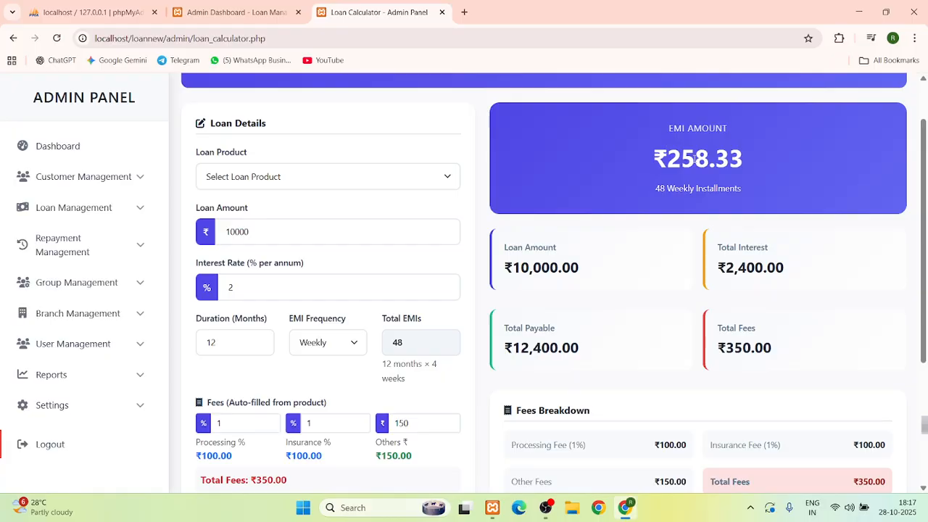
pyautogui.moveTo(692, 158); pyautogui.dragTo(765, 181)
pyautogui.click(643, 223)
pyautogui.moveTo(491, 240); pyautogui.dragTo(792, 372)
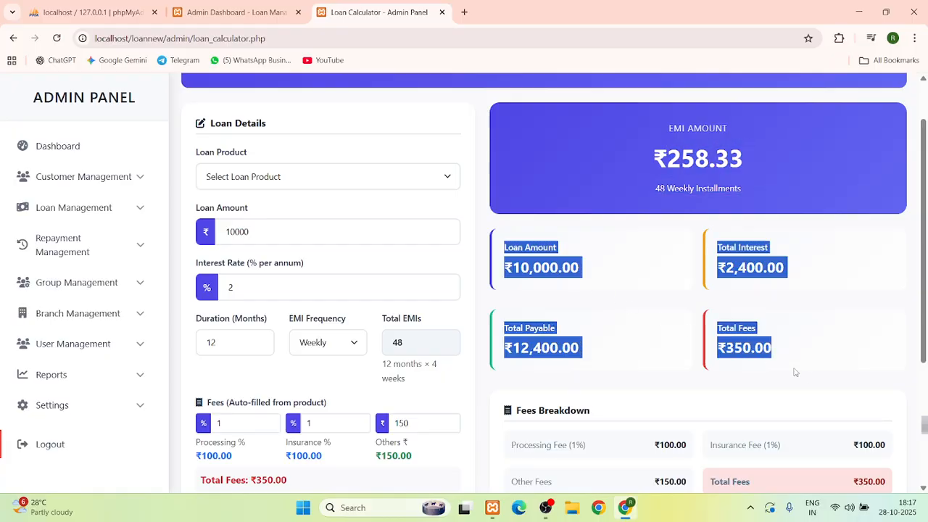
pyautogui.scroll(-2, 804, 374)
pyautogui.moveTo(509, 311); pyautogui.dragTo(653, 354)
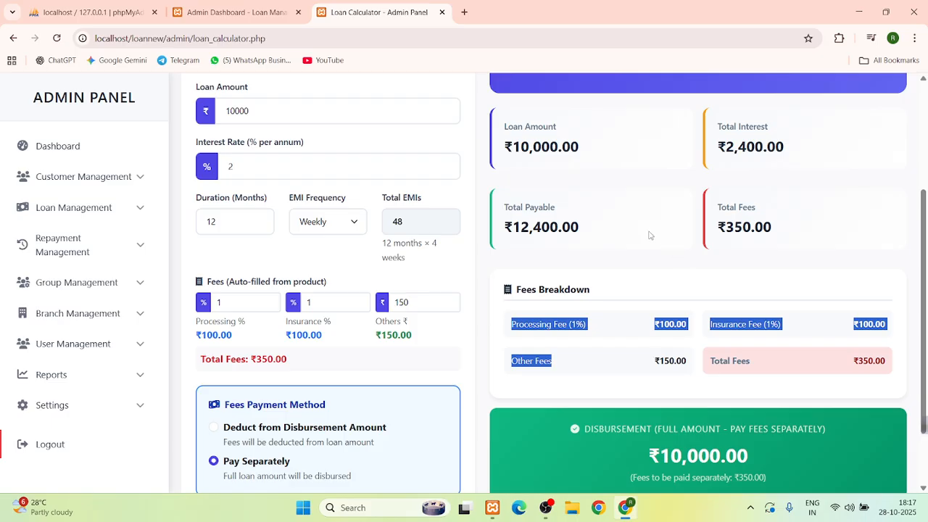
pyautogui.scroll(-1, 599, 336)
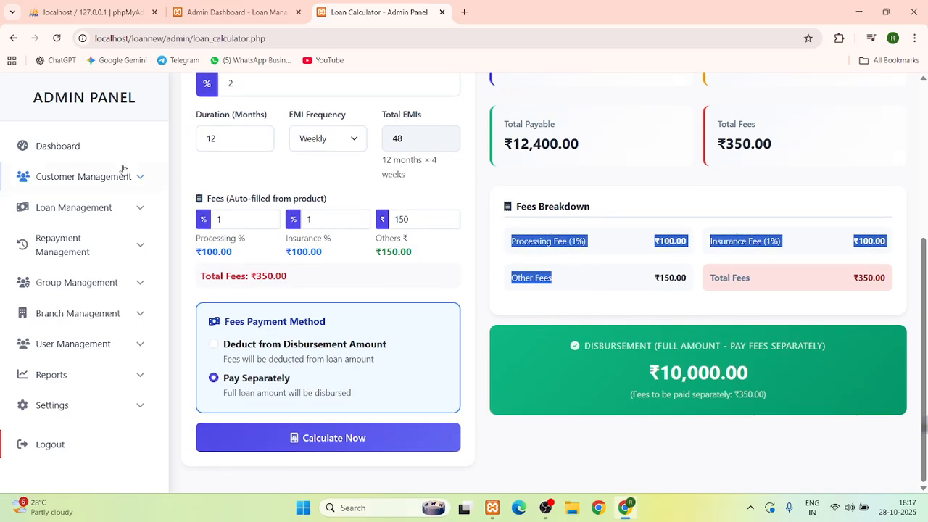
pyautogui.click(88, 151)
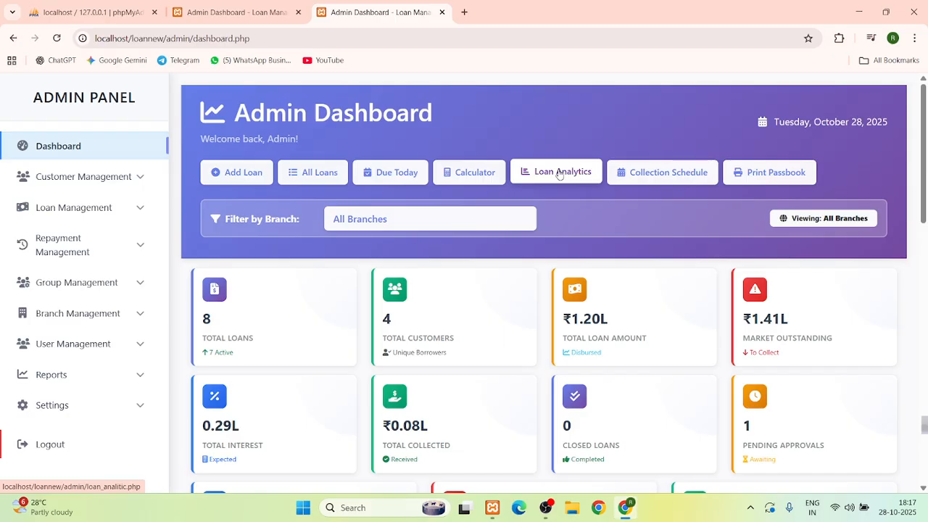
# On Loan Analytics, confirm the top ₹10,000 loan's Payment Details list no payment records
pyautogui.click(559, 173)
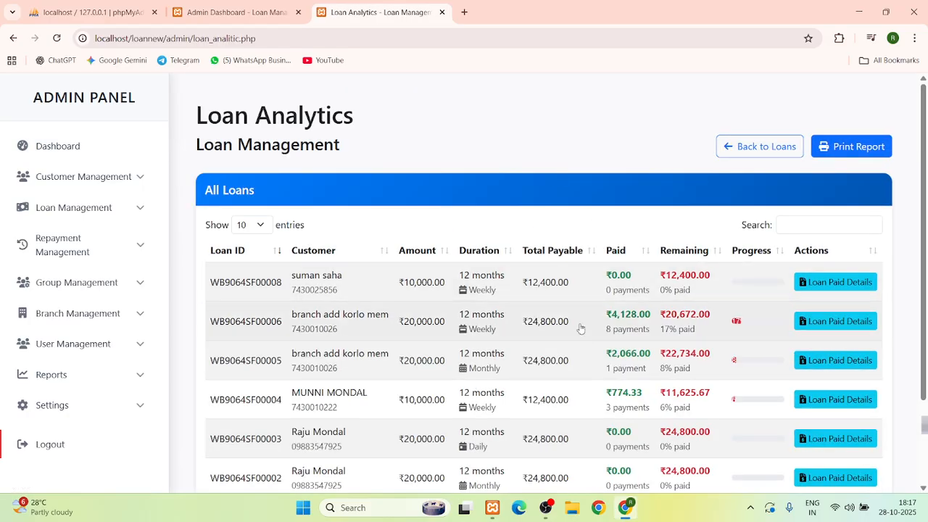
pyautogui.click(848, 284)
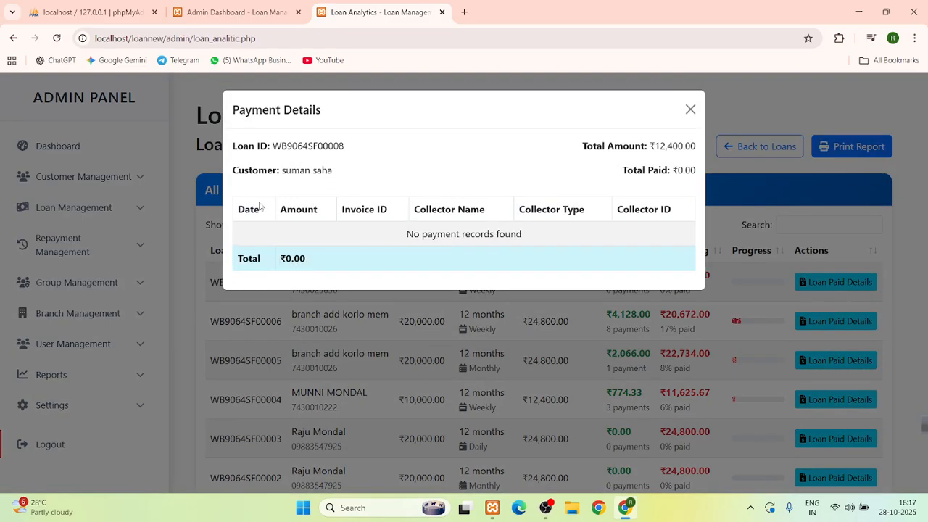
pyautogui.moveTo(237, 209); pyautogui.dragTo(692, 246)
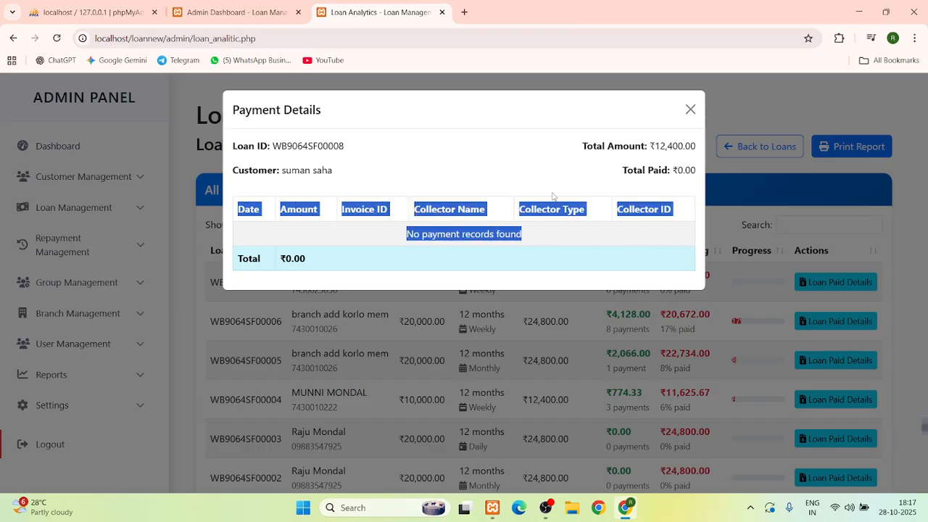
pyautogui.click(569, 193)
pyautogui.click(690, 109)
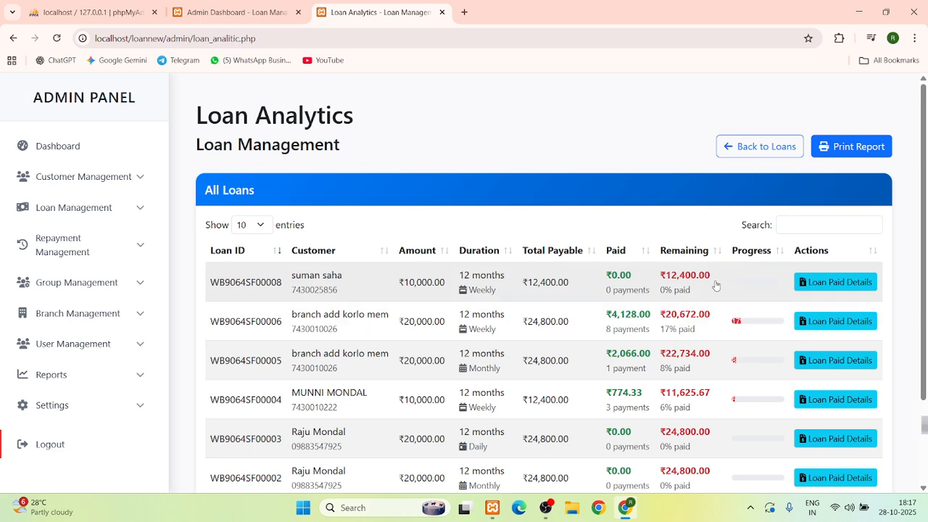
pyautogui.click(826, 288)
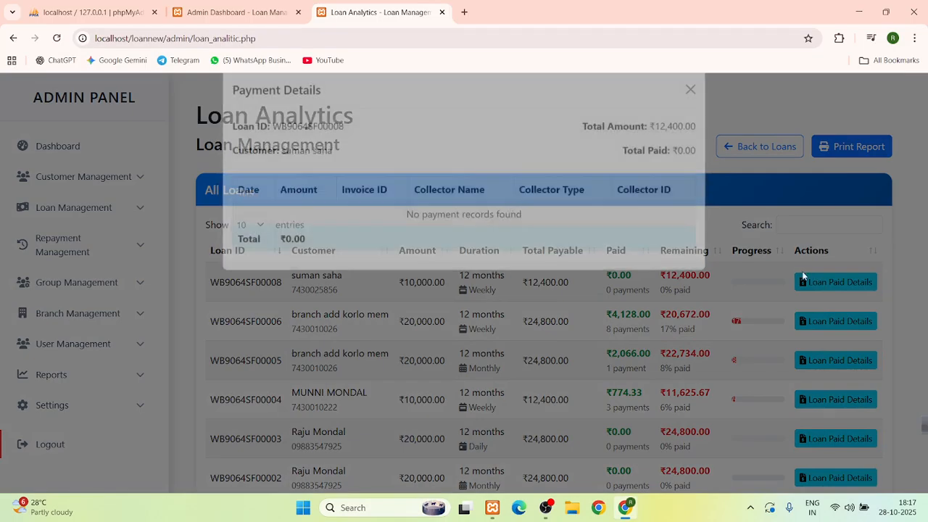
pyautogui.click(690, 110)
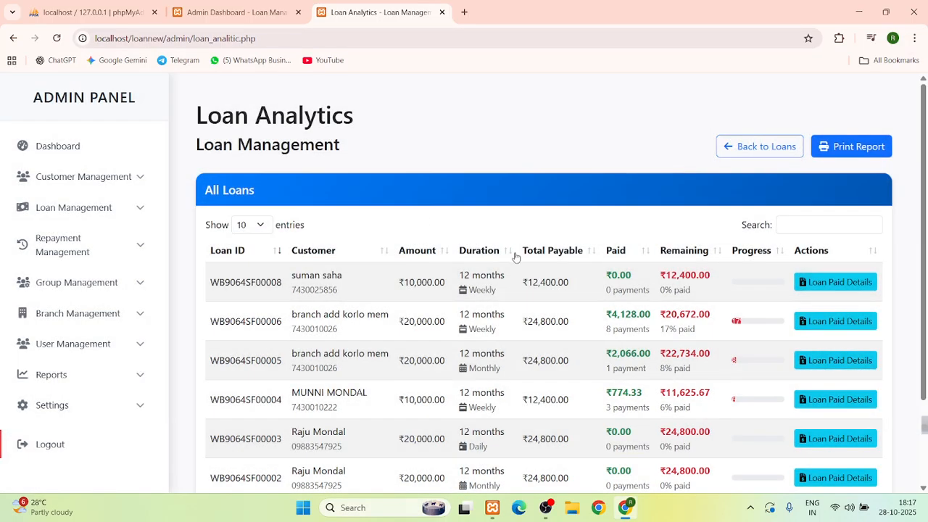
# Load the Collection Schedule for the ₹10,000 personal loan
pyautogui.click(42, 148)
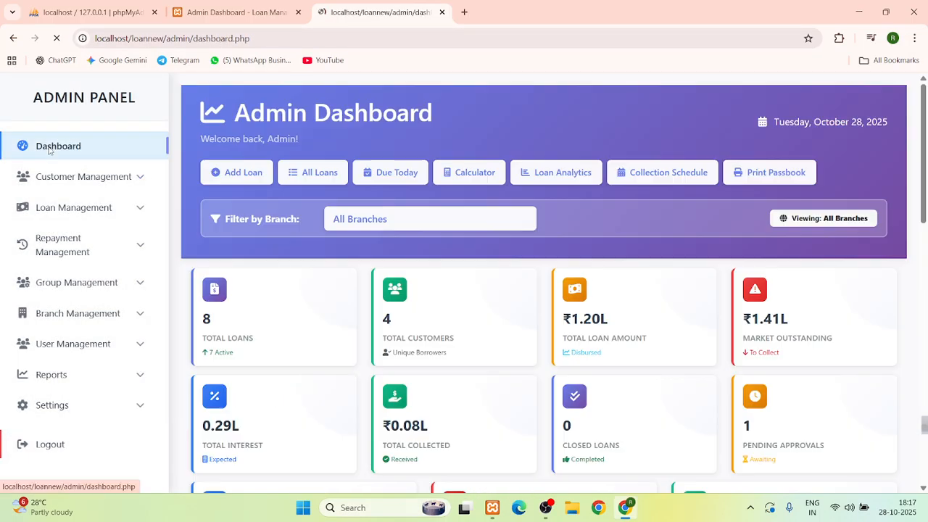
pyautogui.click(671, 173)
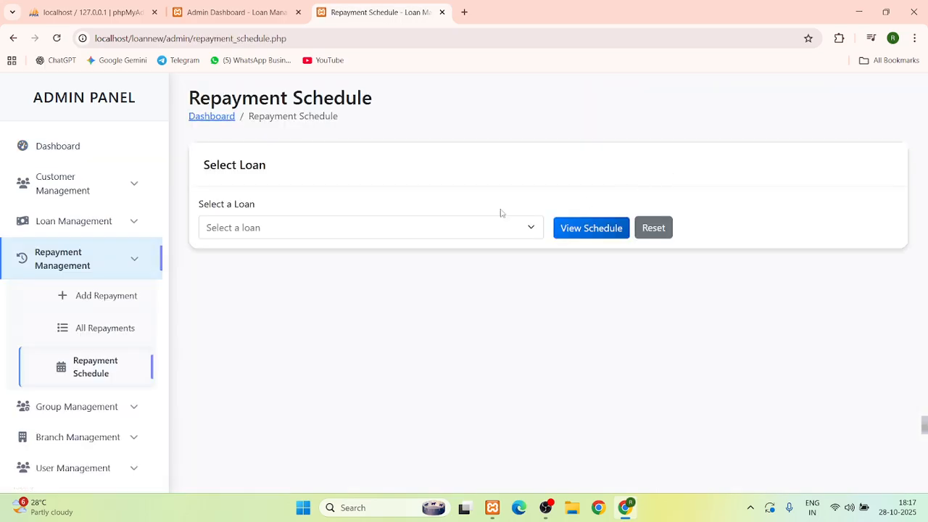
pyautogui.click(270, 228)
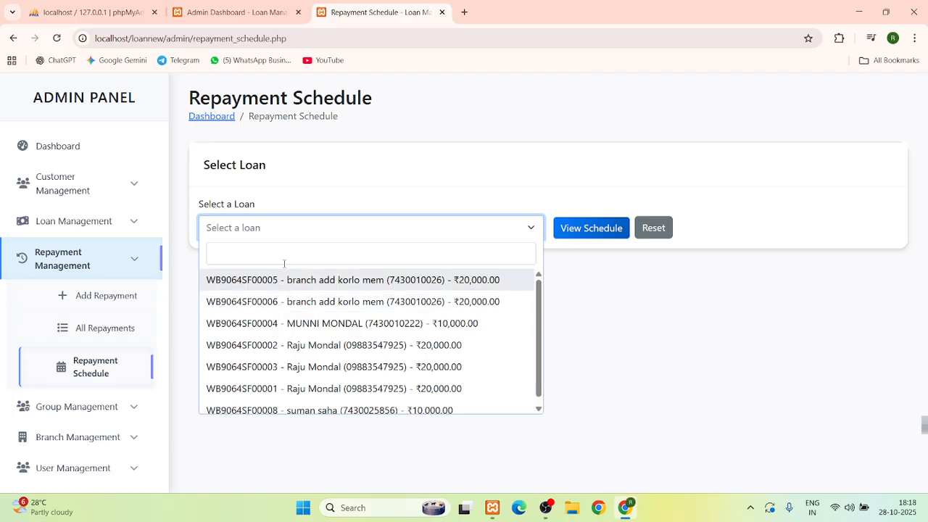
pyautogui.click(314, 405)
pyautogui.click(607, 239)
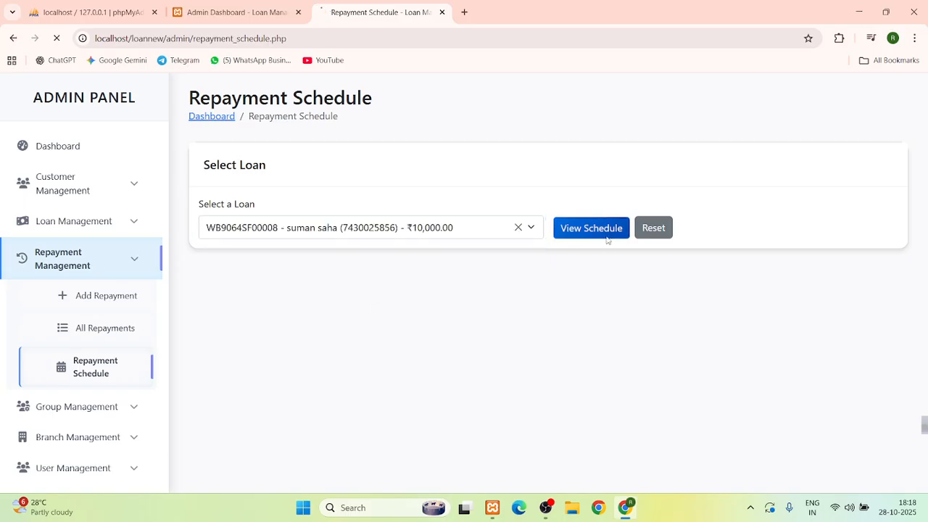
# Review the schedule: 0 EMIs completed, first weekly instalment due 01 Nov 2025
pyautogui.scroll(-2, 569, 259)
pyautogui.scroll(-1, 277, 185)
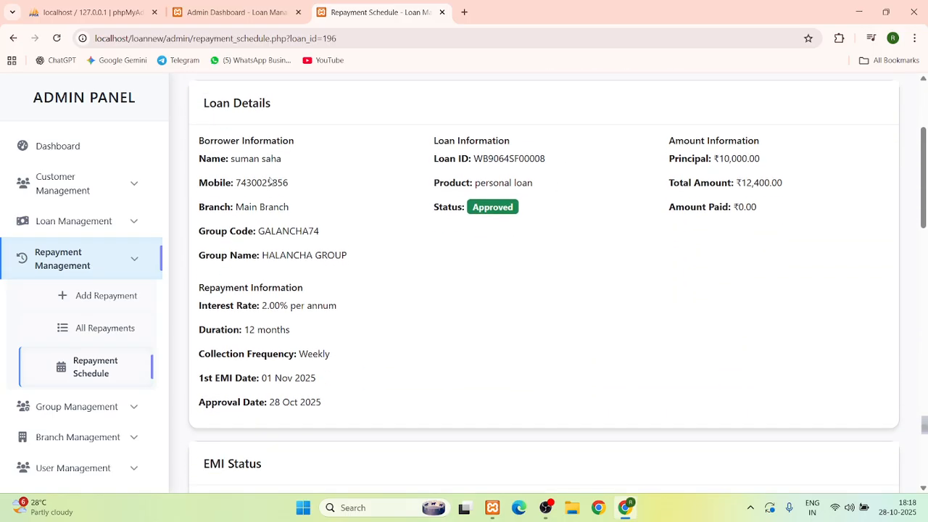
pyautogui.scroll(-4, 285, 201)
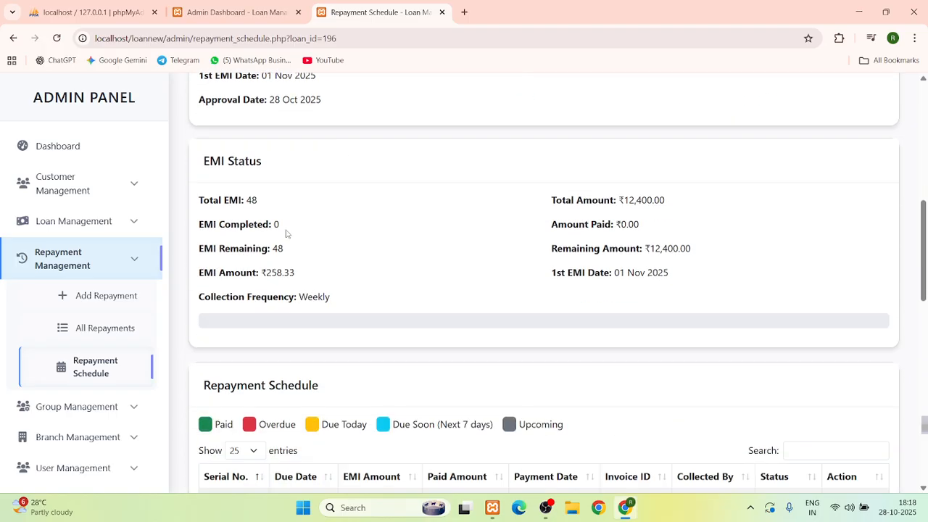
pyautogui.doubleClick(276, 225)
pyautogui.scroll(-3, 276, 225)
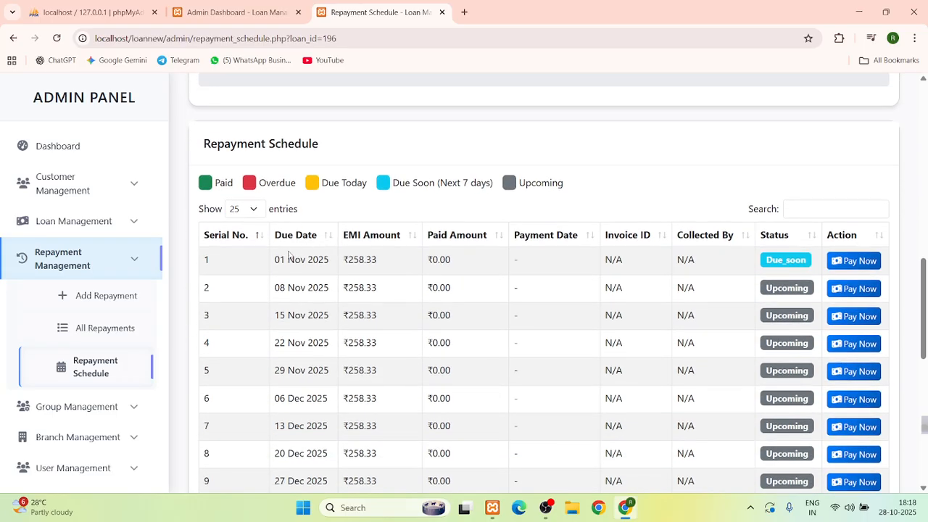
pyautogui.moveTo(275, 261); pyautogui.dragTo(315, 261)
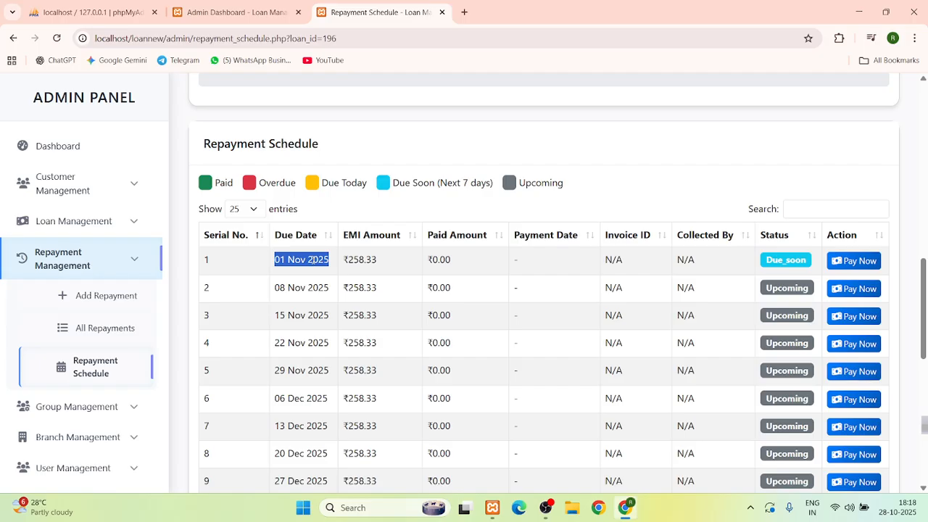
# Submit a ₹258 repayment for the 01 Nov 2025 instalment
pyautogui.click(863, 260)
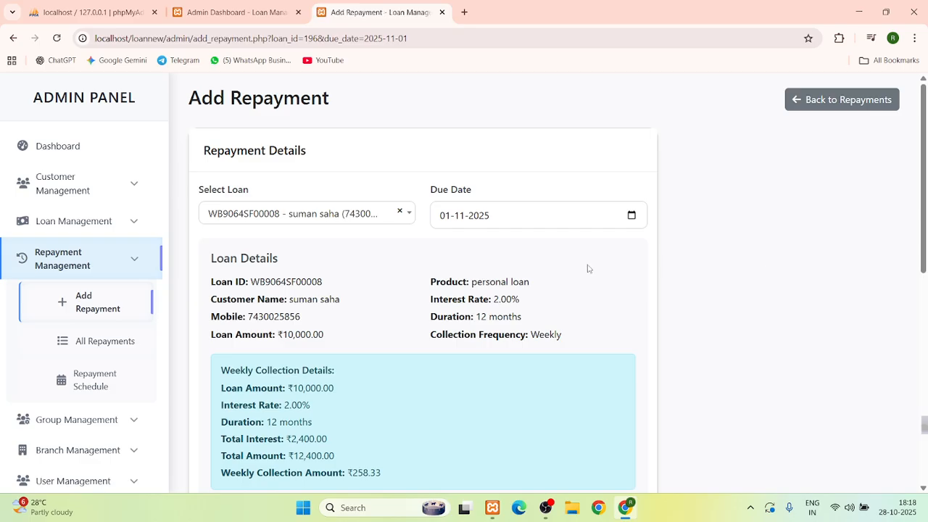
pyautogui.scroll(-5, 464, 290)
pyautogui.click(280, 354)
pyautogui.write('258')
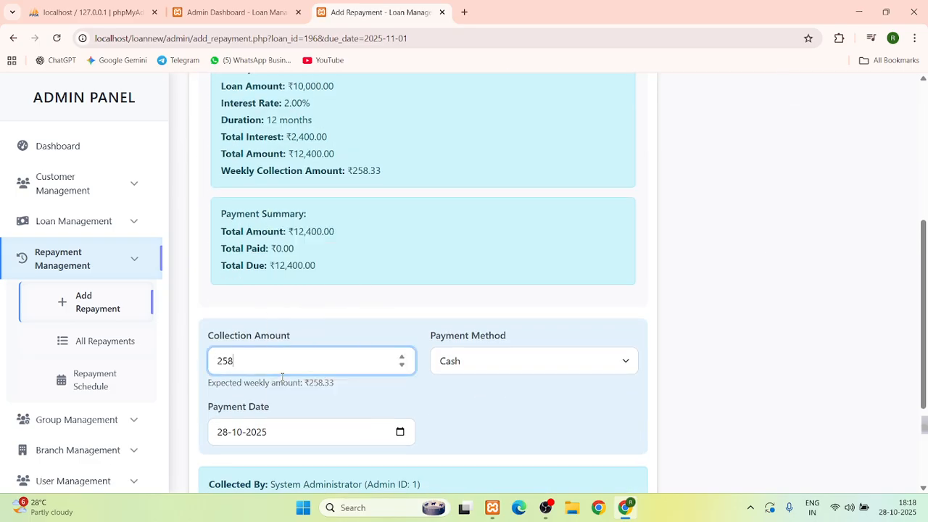
pyautogui.scroll(-2, 269, 392)
pyautogui.click(255, 464)
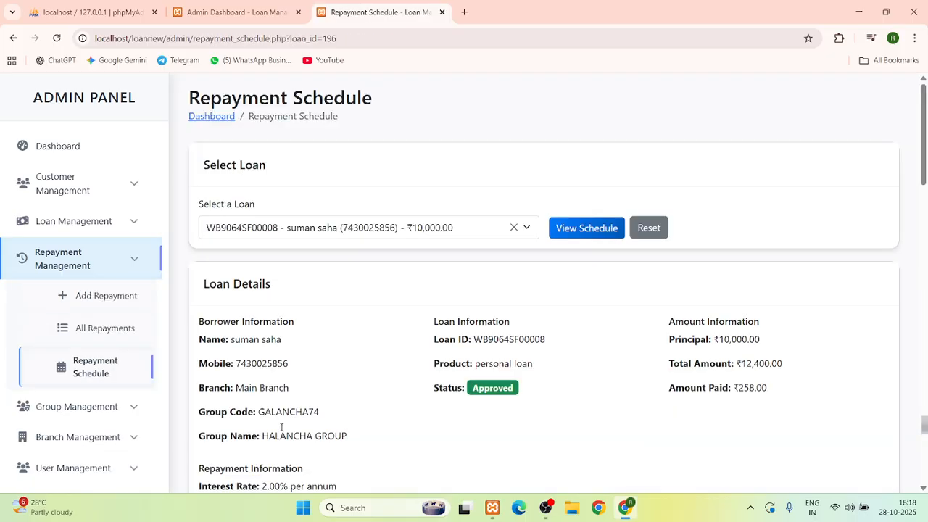
pyautogui.scroll(-8, 302, 263)
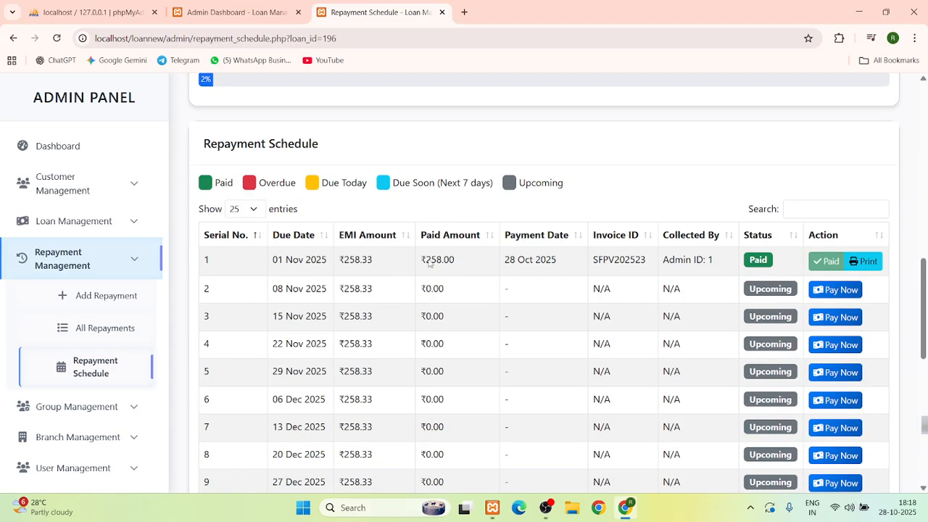
# Bring up the paid instalment's receipt, skipping the print dialog, and magnify its details
pyautogui.doubleClick(611, 259)
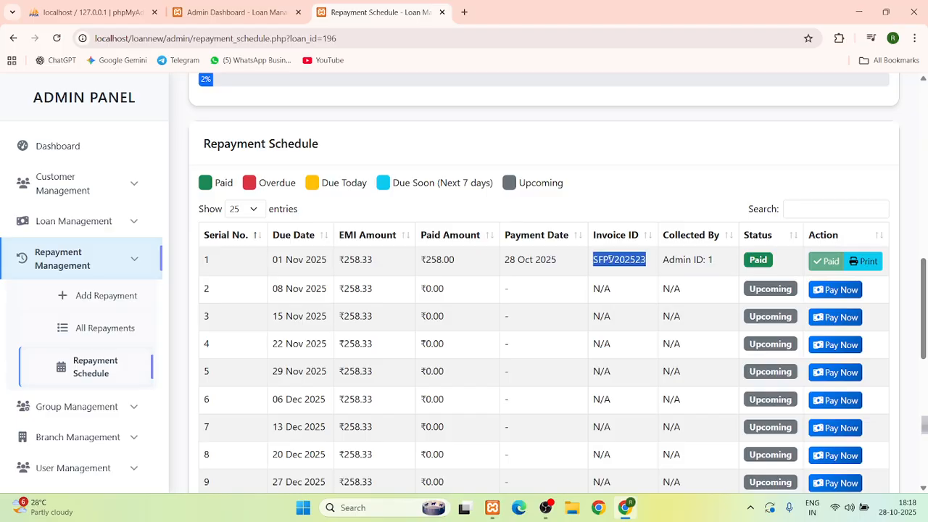
pyautogui.click(866, 262)
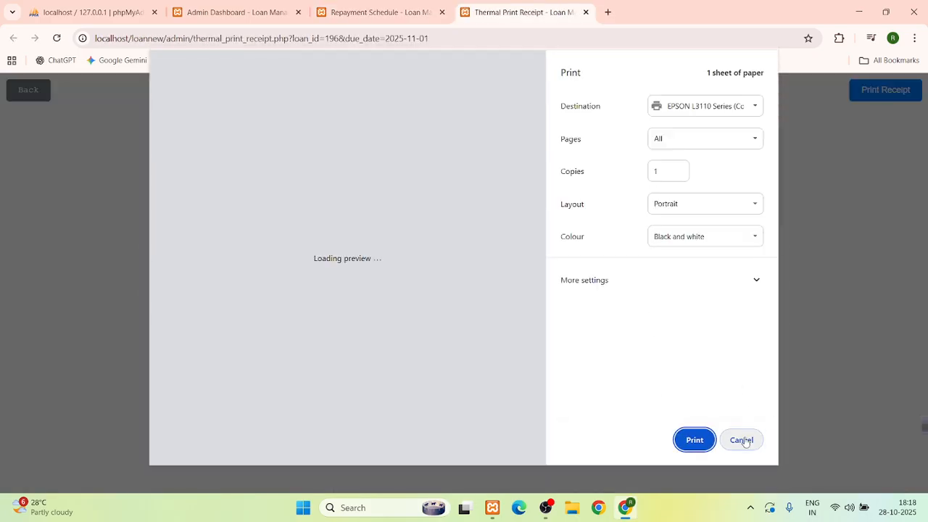
pyautogui.click(741, 440)
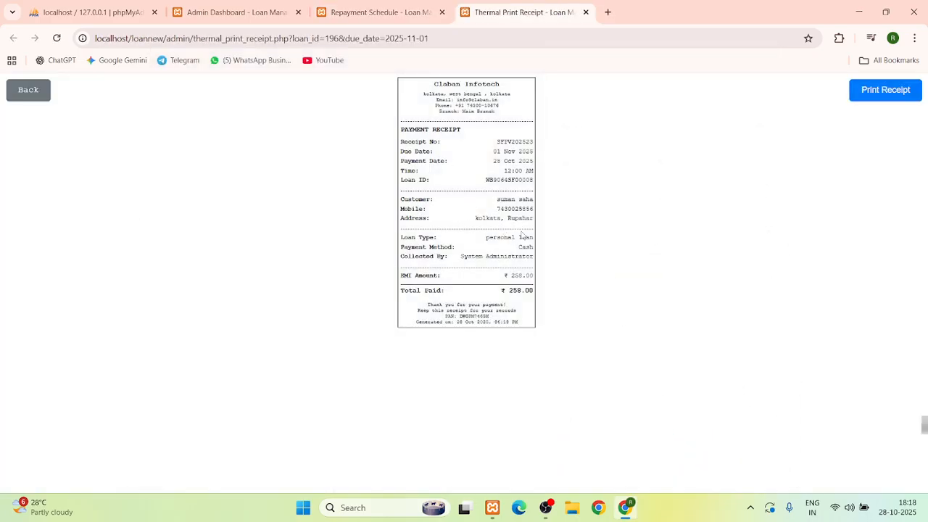
pyautogui.press('super+plus')
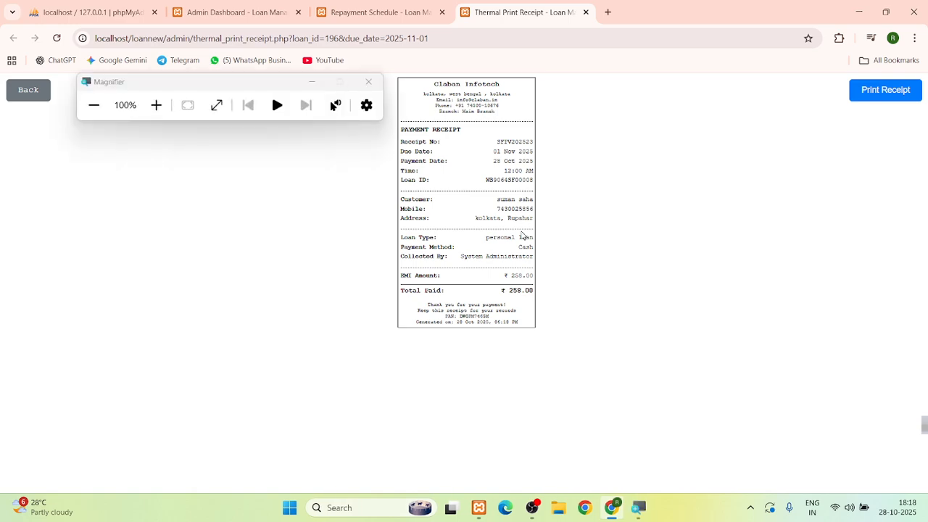
pyautogui.press('super+plus')
pyautogui.press('super+plus')
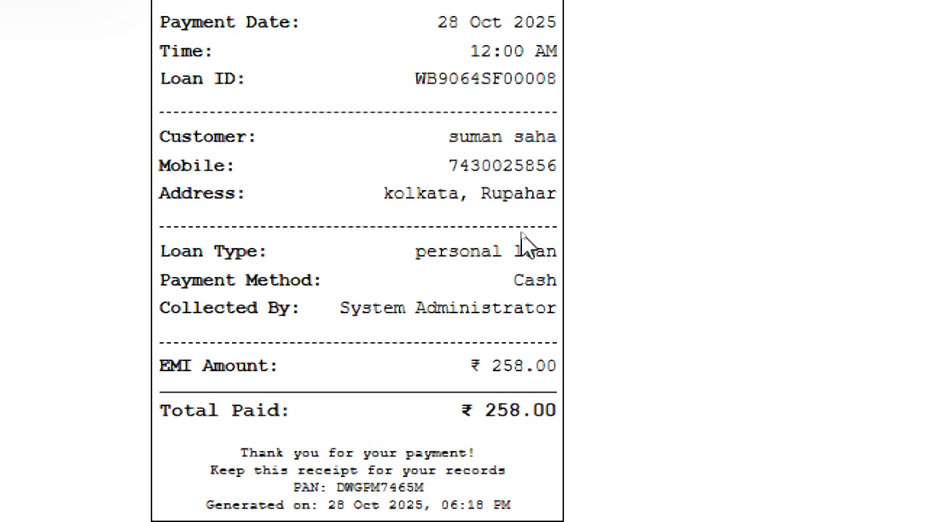
pyautogui.press('super+minus')
pyautogui.press('super+minus')
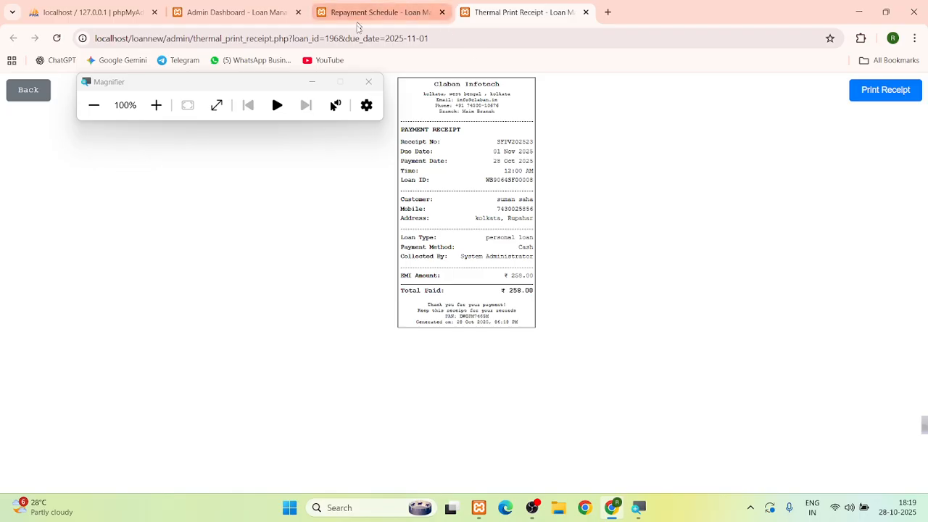
# Back on the repayment schedule, confirm the first instalment is Paid with 47 EMIs remaining
pyautogui.click(368, 81)
pyautogui.click(29, 90)
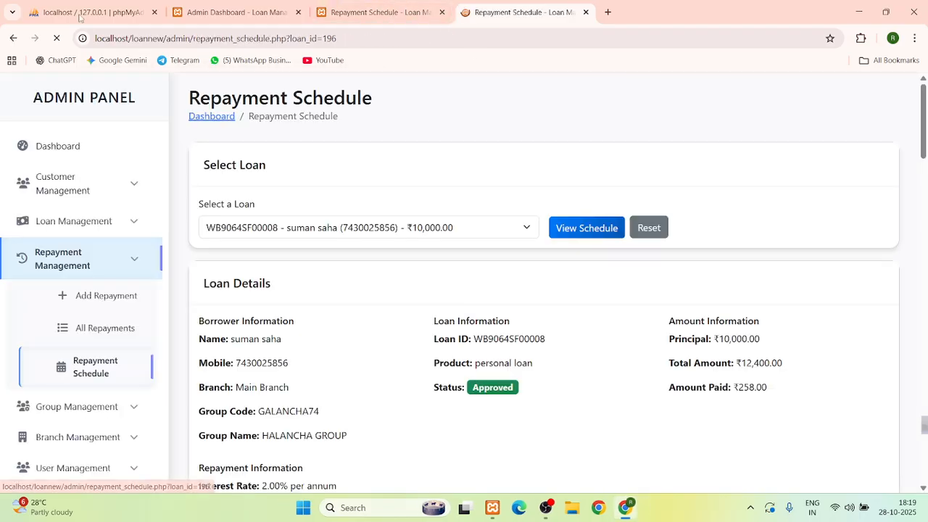
pyautogui.scroll(-4, 347, 330)
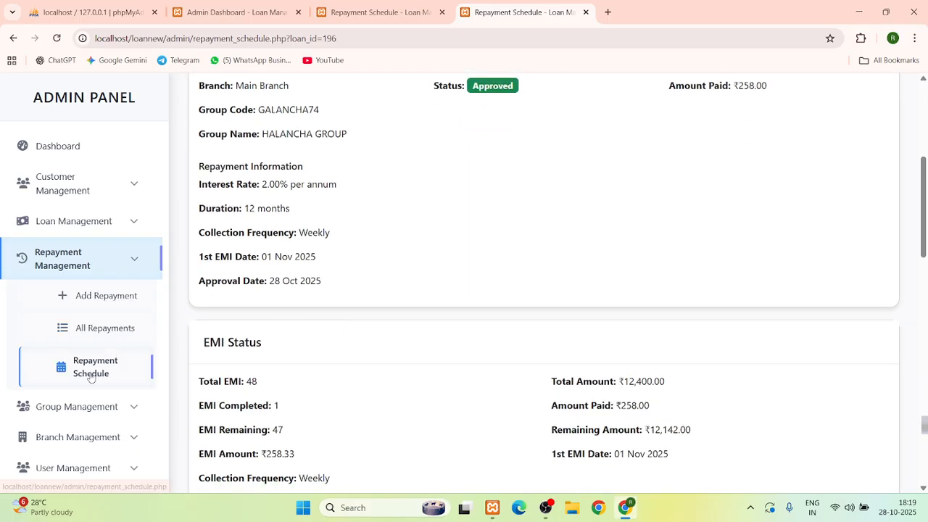
pyautogui.scroll(-1, 361, 368)
pyautogui.scroll(-6, 362, 368)
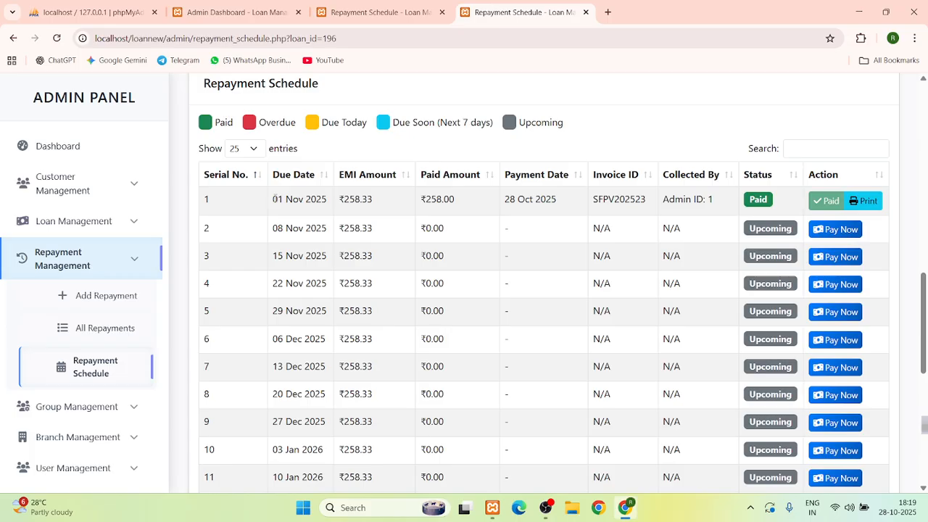
pyautogui.moveTo(273, 197); pyautogui.dragTo(292, 226)
pyautogui.scroll(-6, 294, 239)
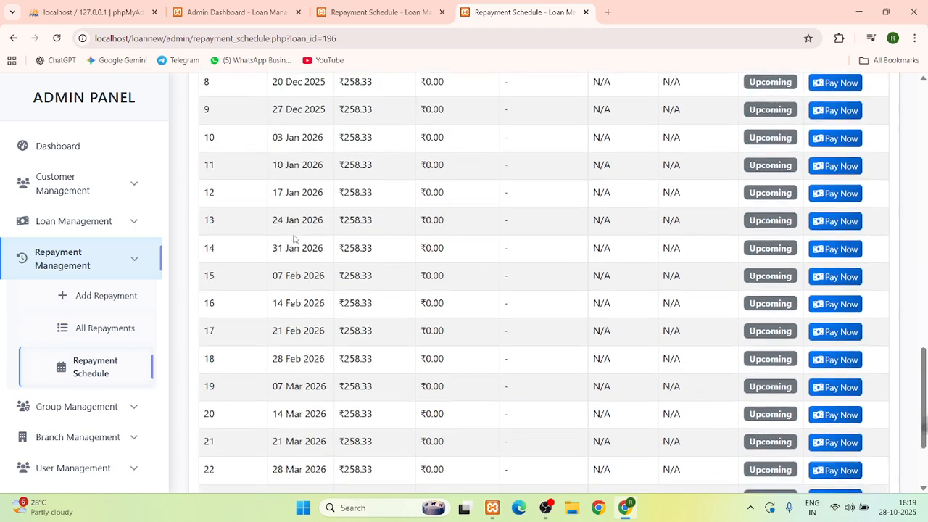
# View page 2 of instalments, then return to the dashboard and open Passbook Print
pyautogui.click(843, 447)
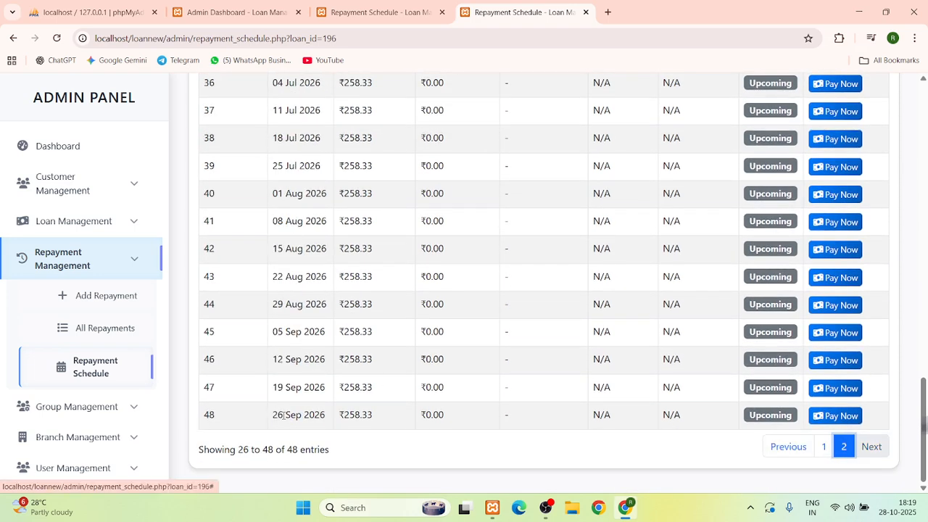
pyautogui.click(86, 154)
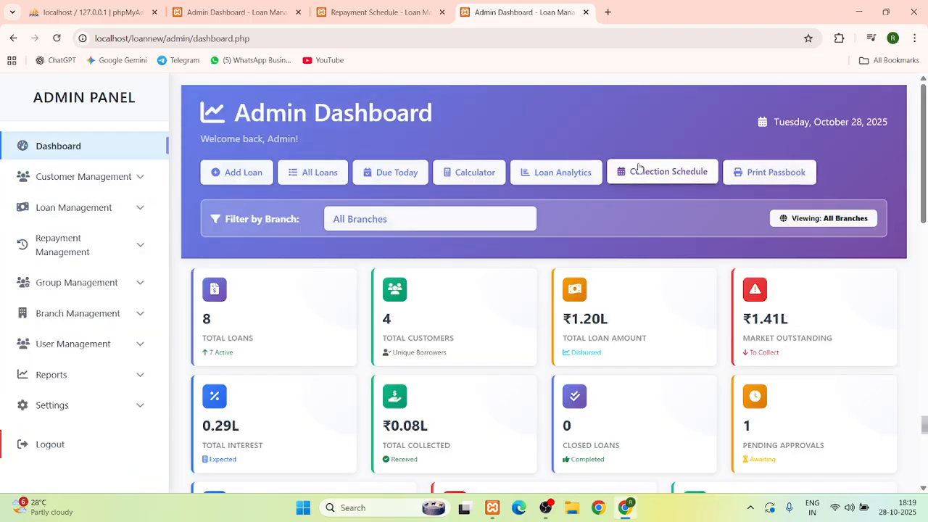
pyautogui.click(777, 181)
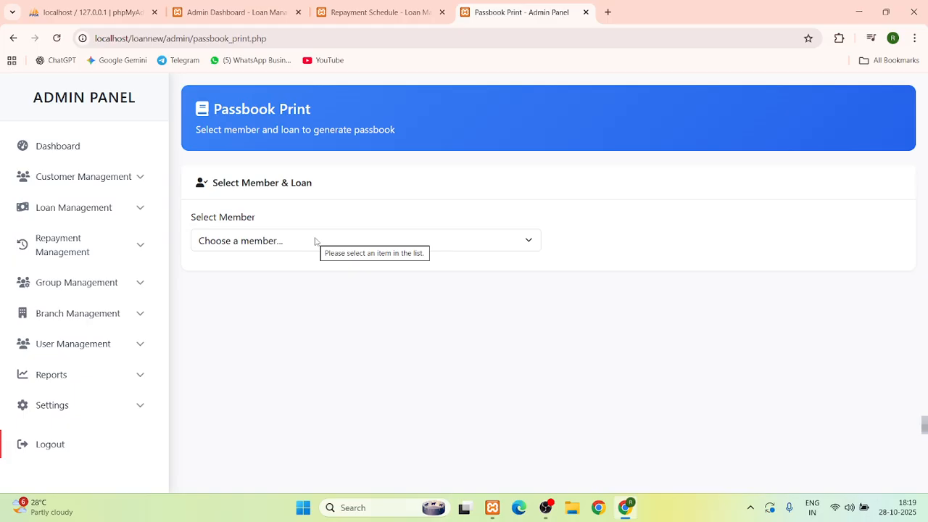
# Generate the passbook for the paid member's ₹10,000 personal loan
pyautogui.click(315, 242)
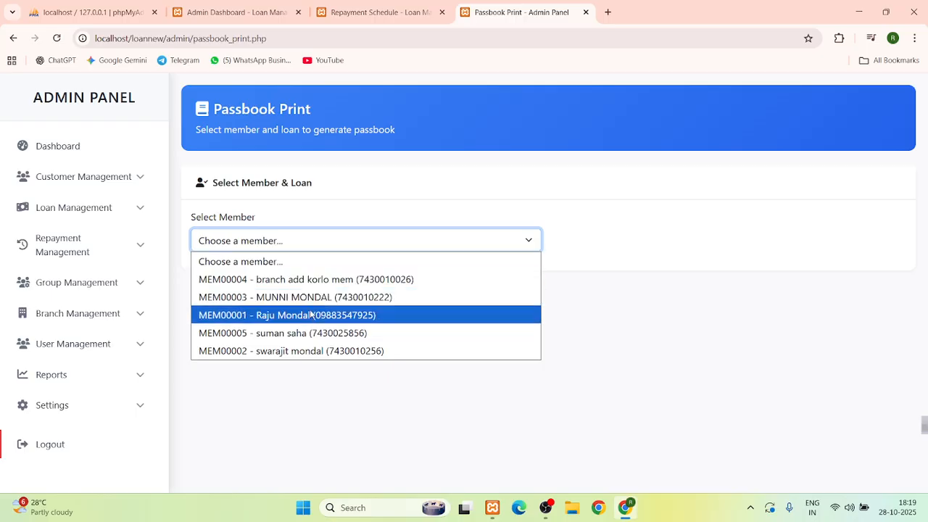
pyautogui.click(305, 334)
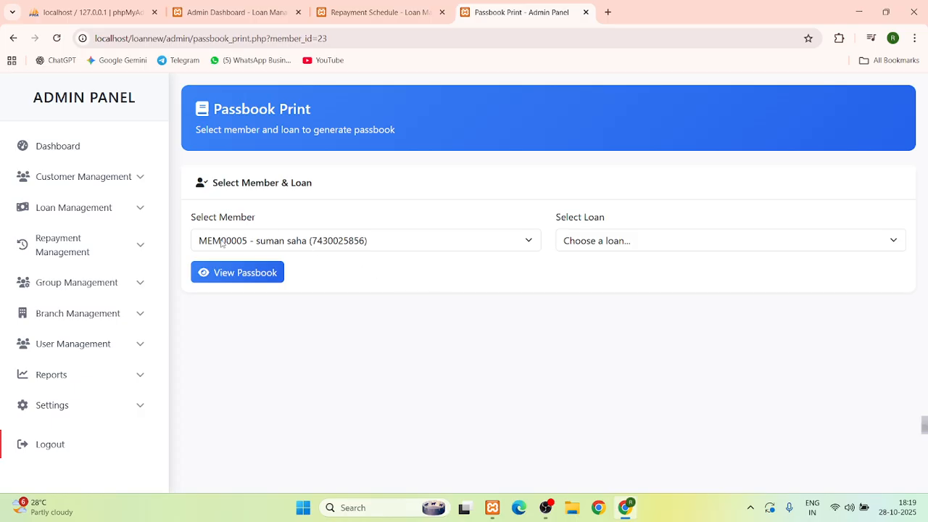
pyautogui.click(591, 243)
pyautogui.click(594, 278)
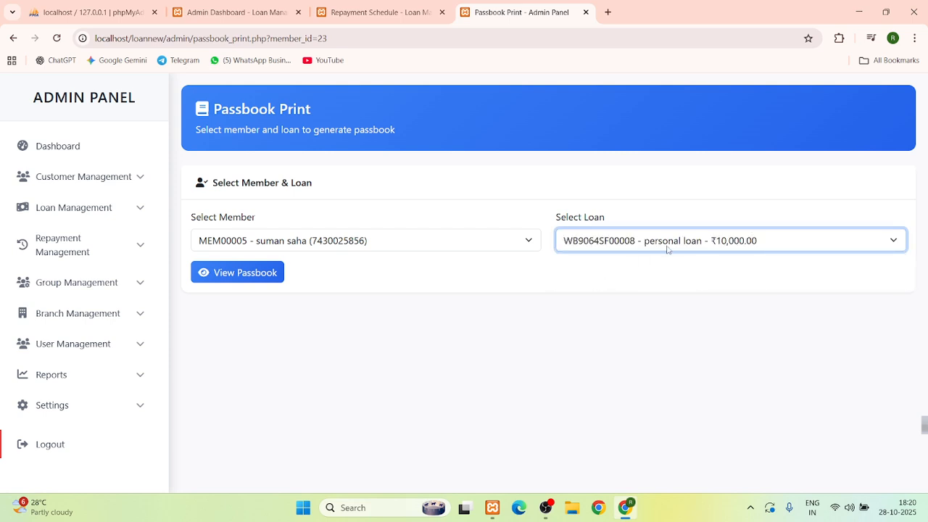
pyautogui.click(237, 273)
# Scroll through the passbook details and its 48 weekly ₹258.33 EMIs, then start printing
pyautogui.scroll(-1, 486, 274)
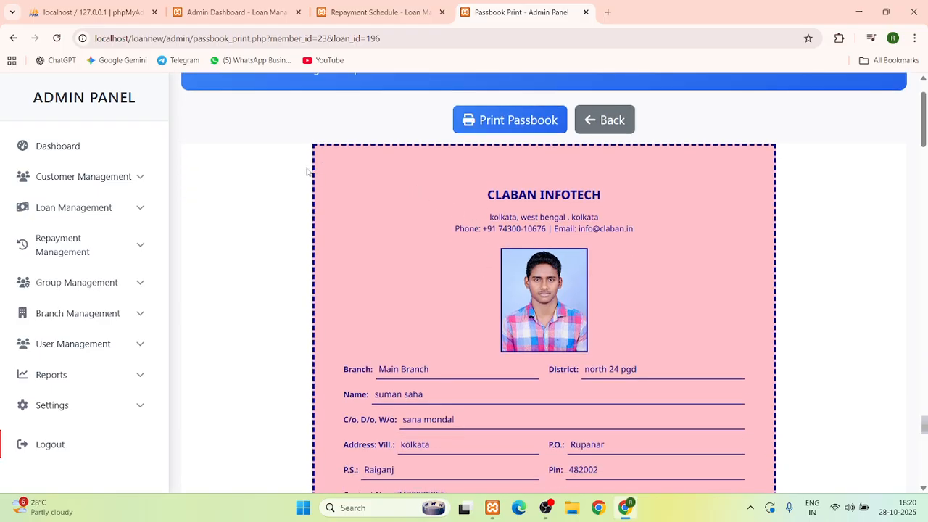
pyautogui.scroll(-1, 330, 171)
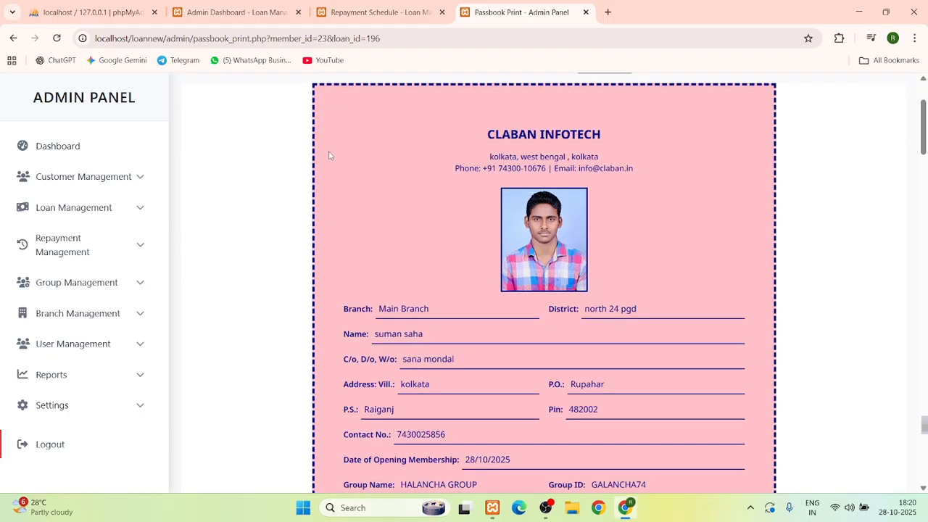
pyautogui.scroll(-2, 334, 130)
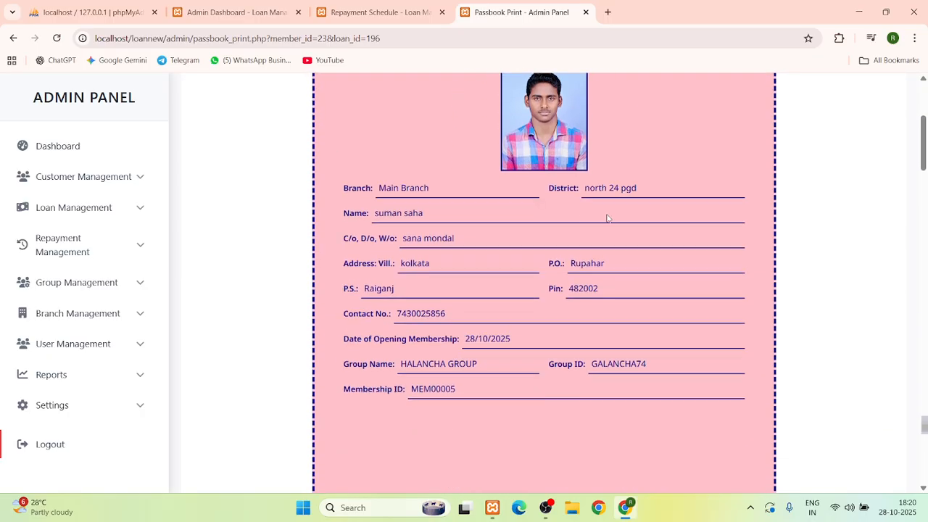
pyautogui.scroll(-5, 359, 217)
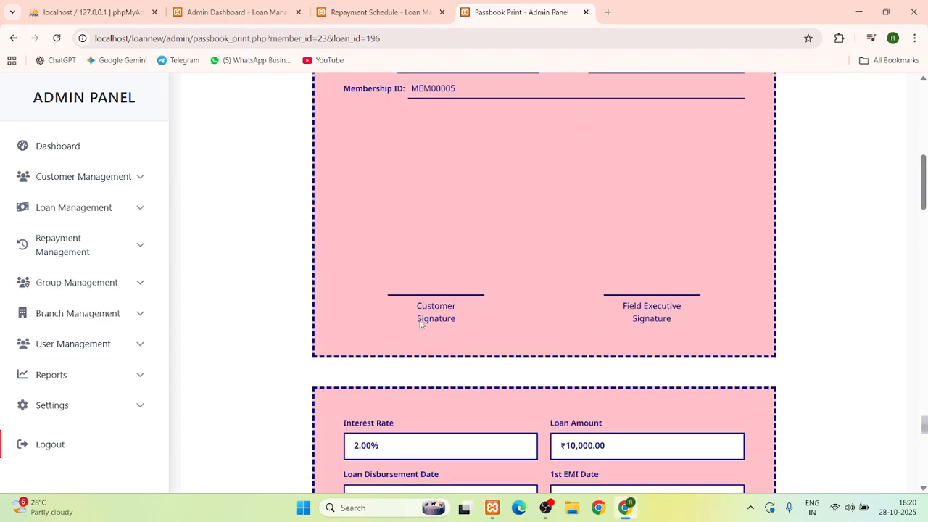
pyautogui.scroll(-6, 642, 345)
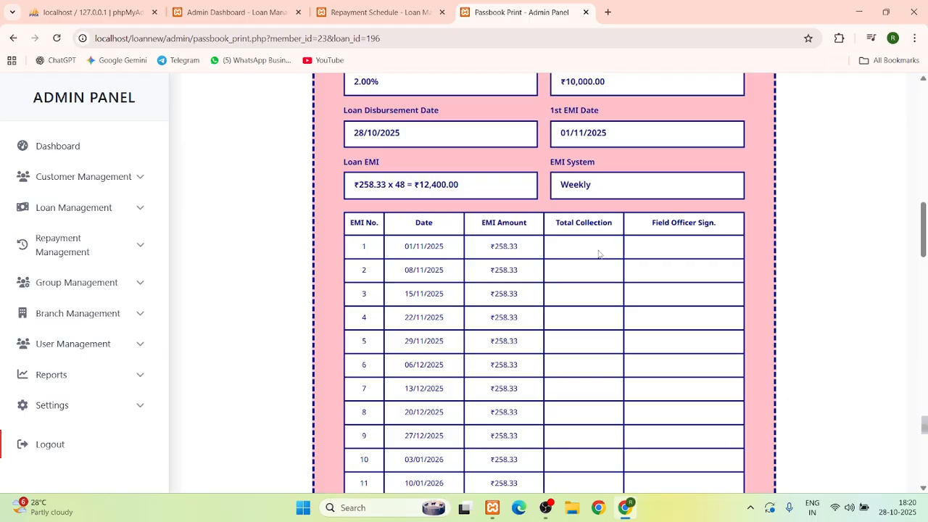
pyautogui.scroll(-2, 598, 254)
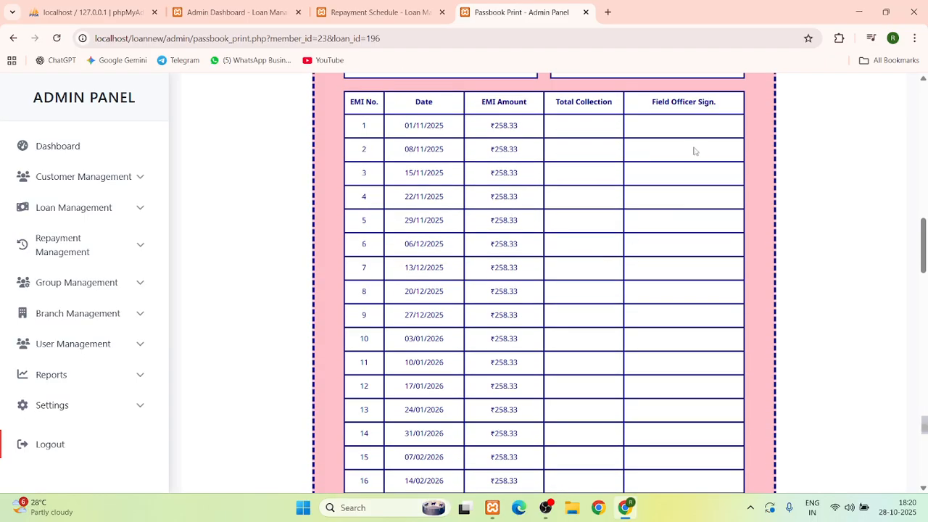
pyautogui.scroll(-15, 693, 150)
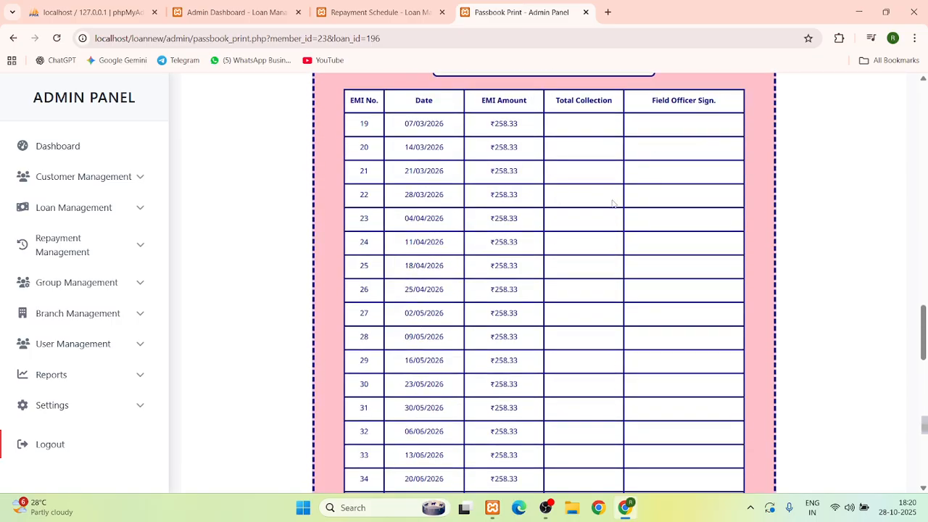
pyautogui.scroll(-10, 613, 211)
pyautogui.scroll(8, 612, 211)
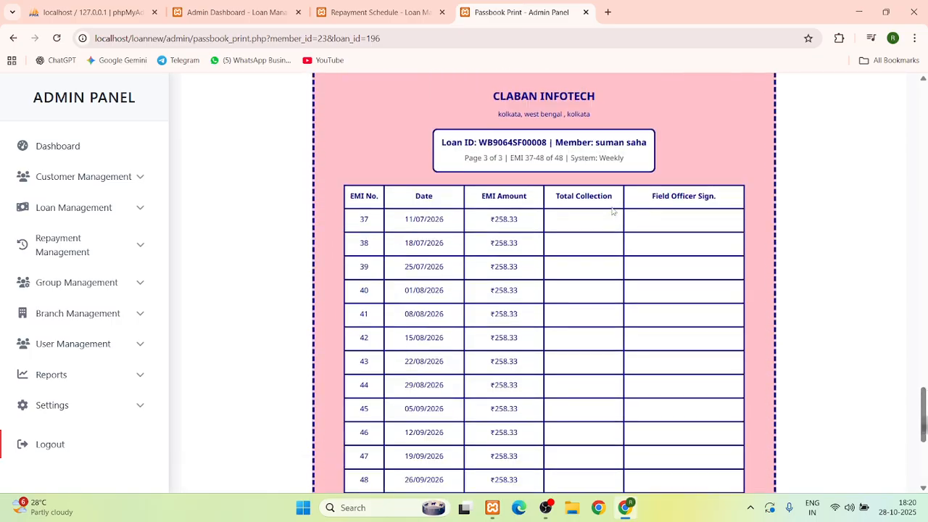
pyautogui.scroll(20, 613, 211)
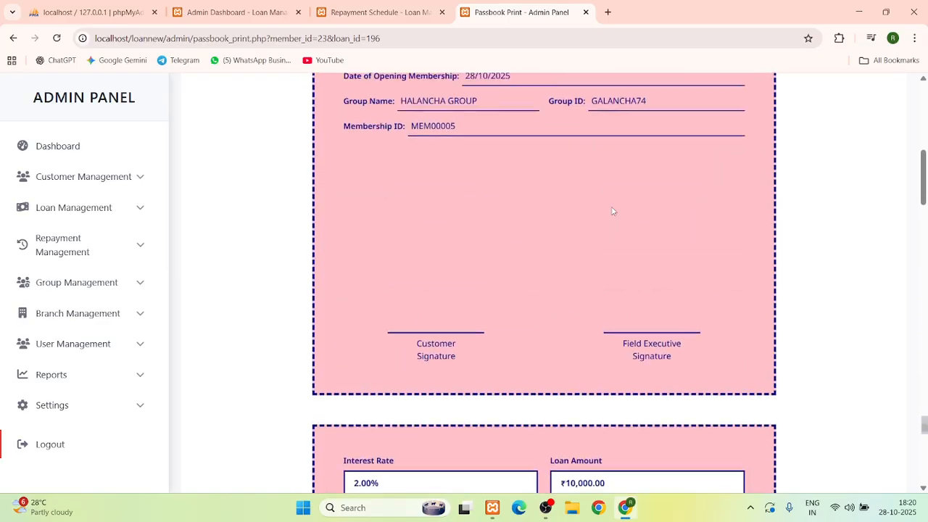
pyautogui.click(522, 190)
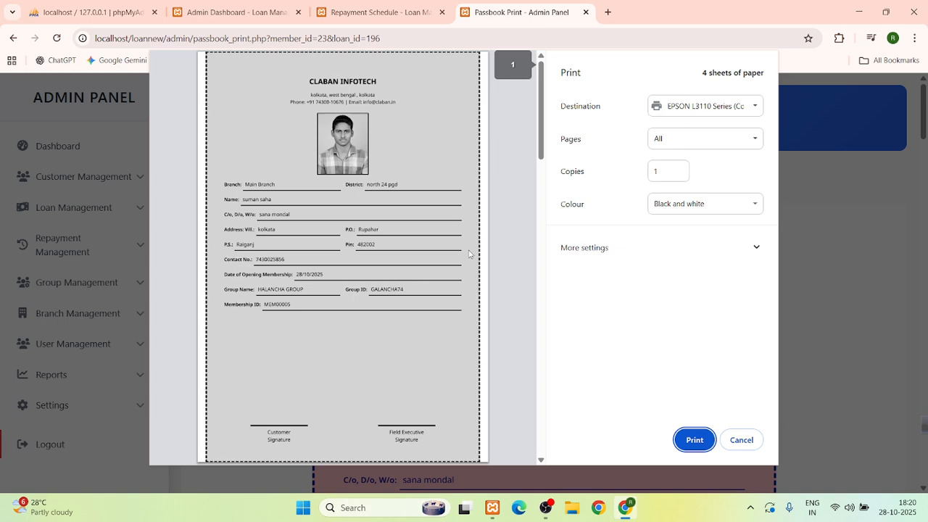
# Preview the passbook at 4 pages per sheet, cancel printing and return to the dashboard
pyautogui.click(674, 243)
pyautogui.click(669, 335)
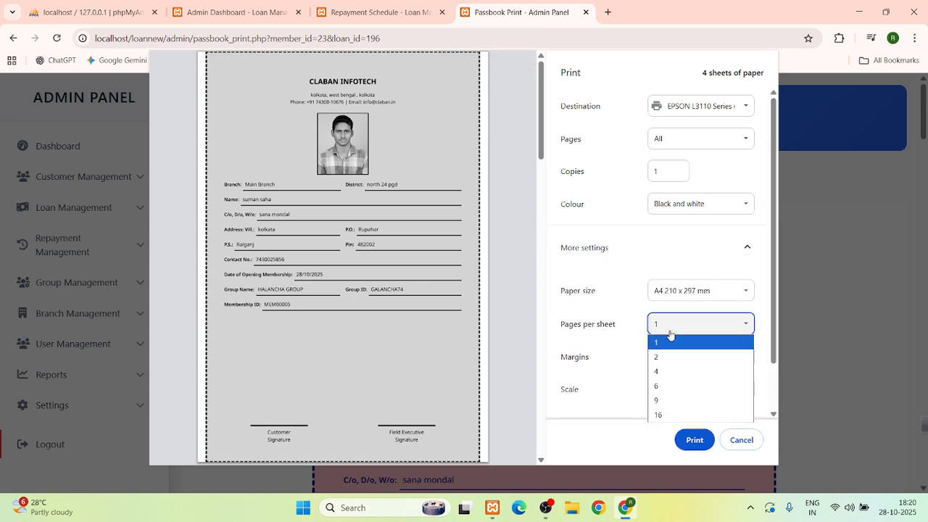
pyautogui.click(671, 369)
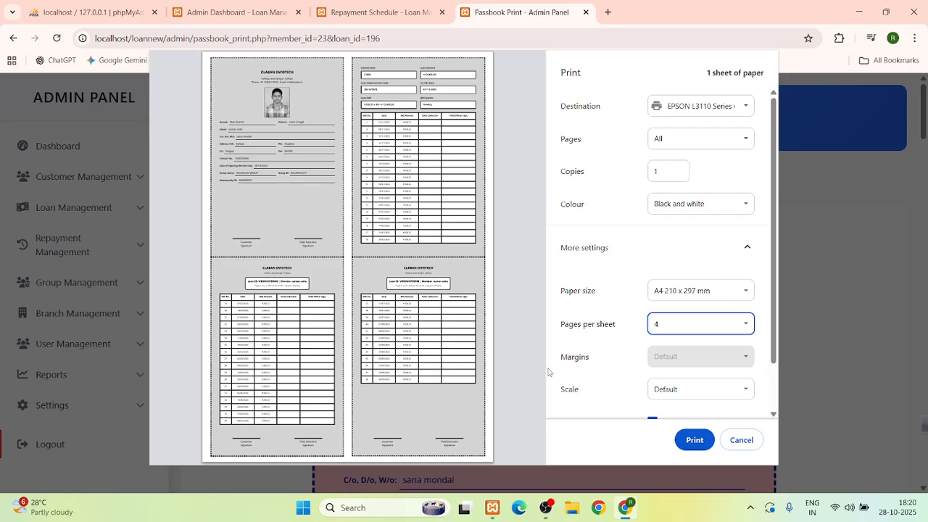
pyautogui.click(740, 439)
pyautogui.click(67, 147)
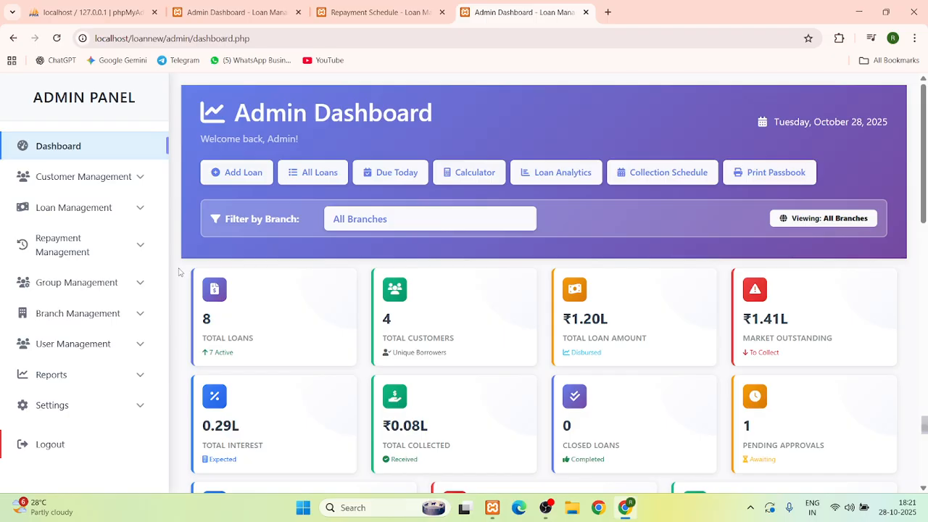
# Filter the Due Today collections list to 01-11-2025
pyautogui.click(395, 174)
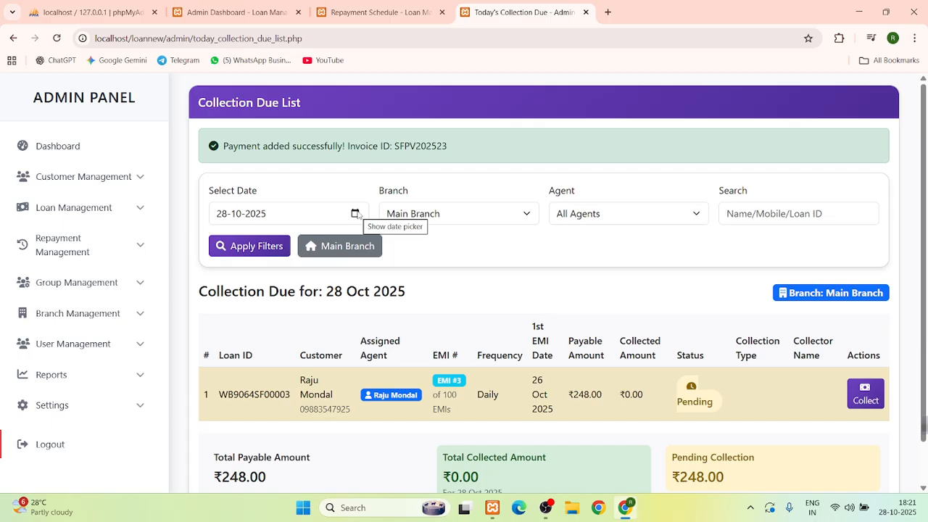
pyautogui.click(356, 214)
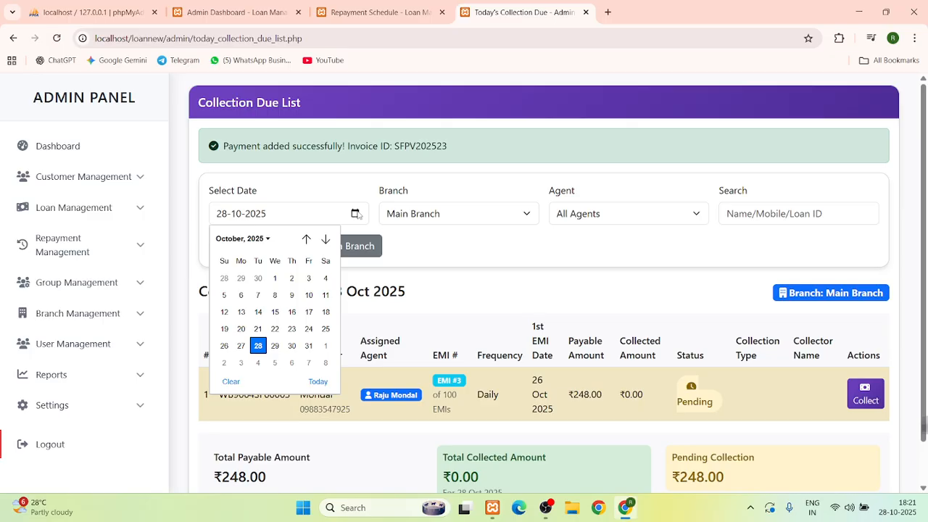
pyautogui.click(326, 347)
pyautogui.click(265, 251)
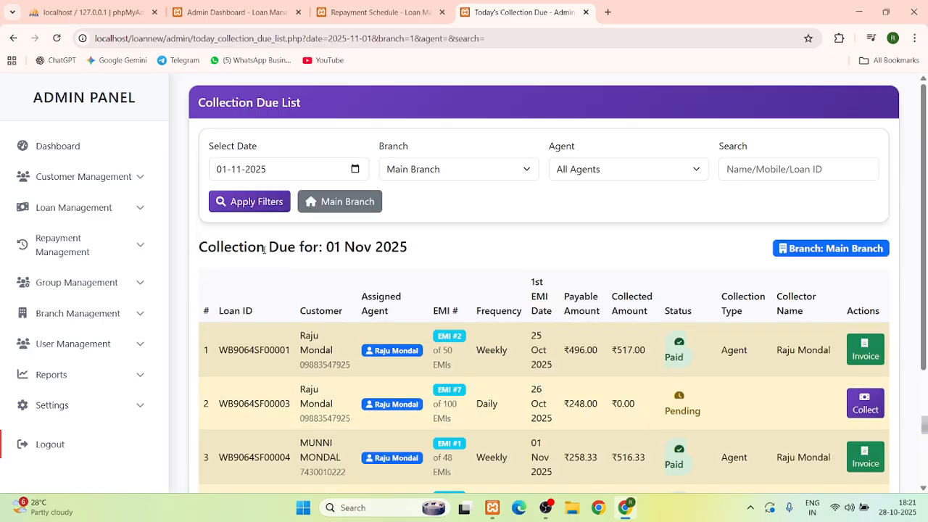
# Review the due rows' customers, collection types and collectors, then return to the dashboard
pyautogui.scroll(-3, 264, 250)
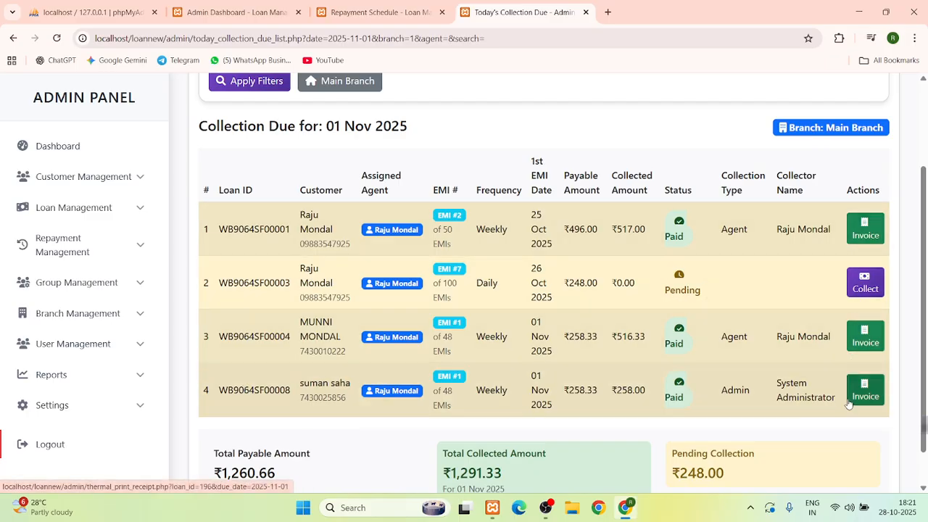
pyautogui.moveTo(301, 384); pyautogui.dragTo(343, 384)
pyautogui.moveTo(712, 397); pyautogui.dragTo(835, 398)
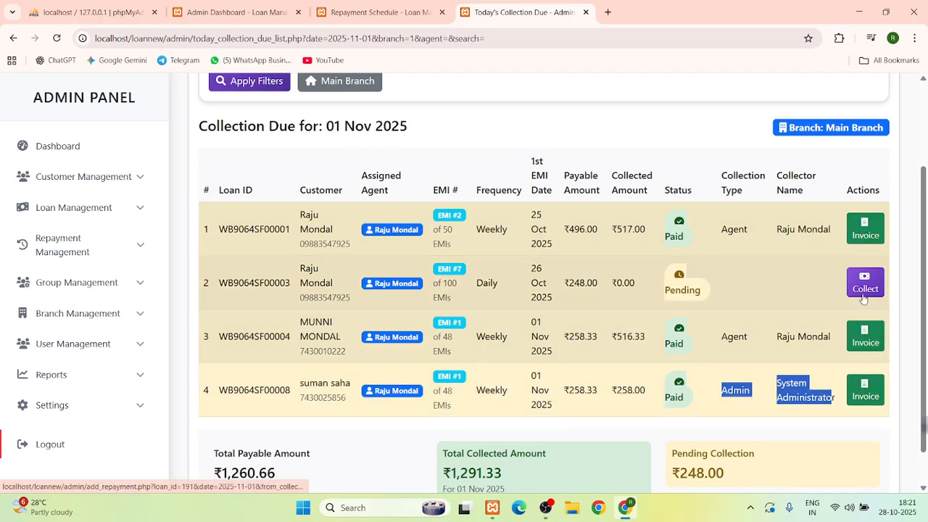
pyautogui.moveTo(733, 336); pyautogui.dragTo(835, 345)
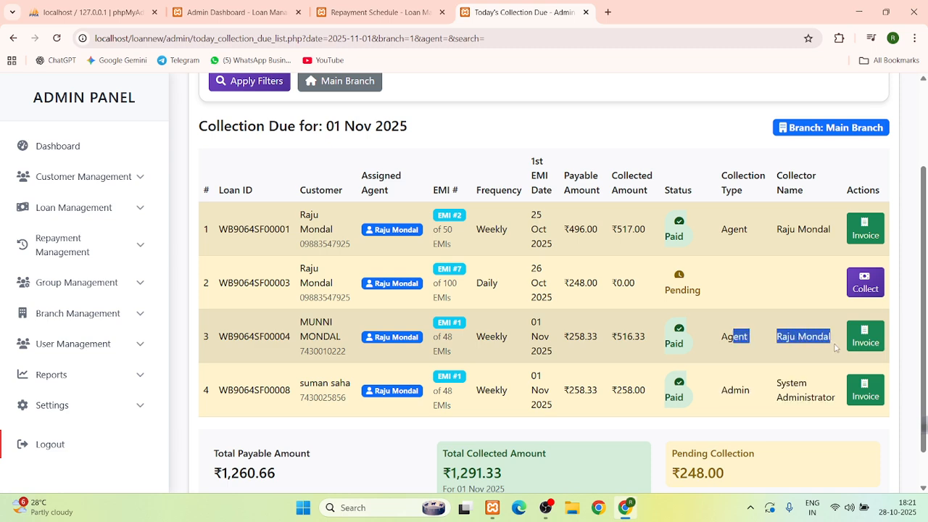
pyautogui.click(722, 232)
pyautogui.moveTo(722, 232); pyautogui.dragTo(831, 232)
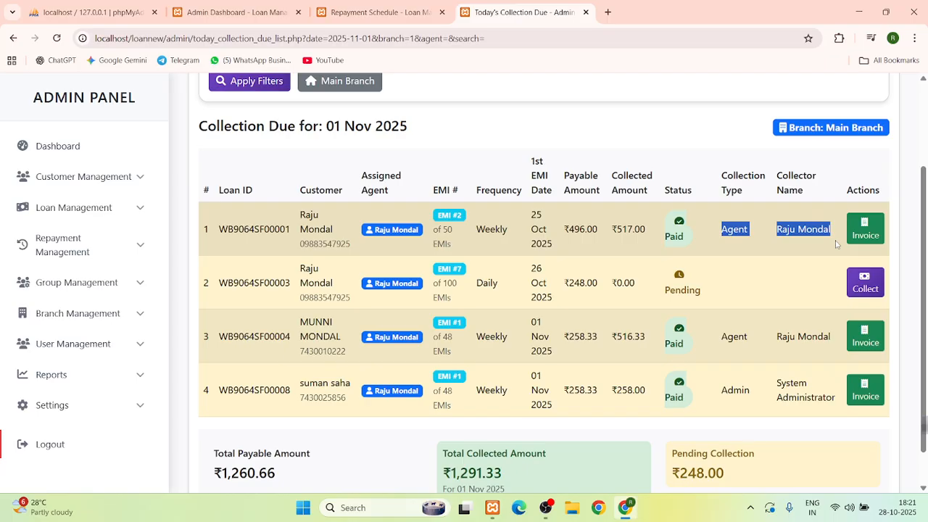
pyautogui.scroll(2, 788, 264)
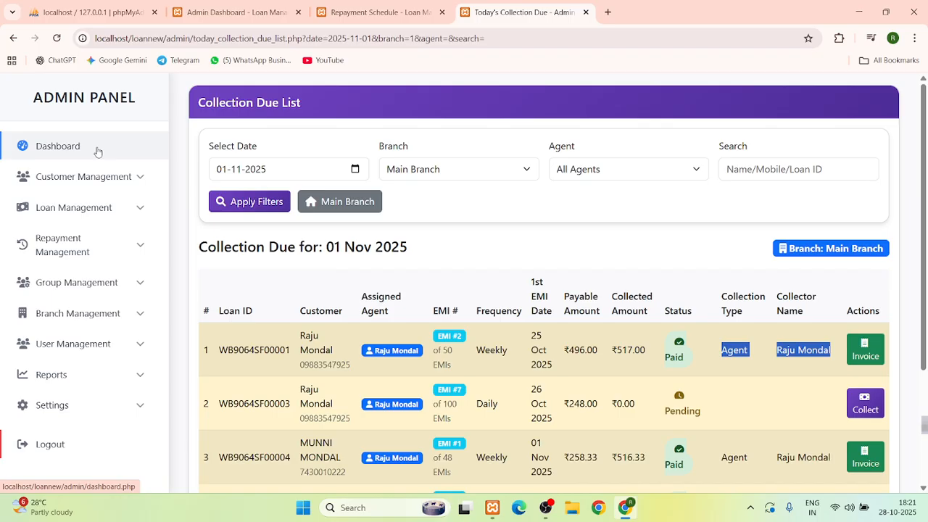
pyautogui.click(98, 149)
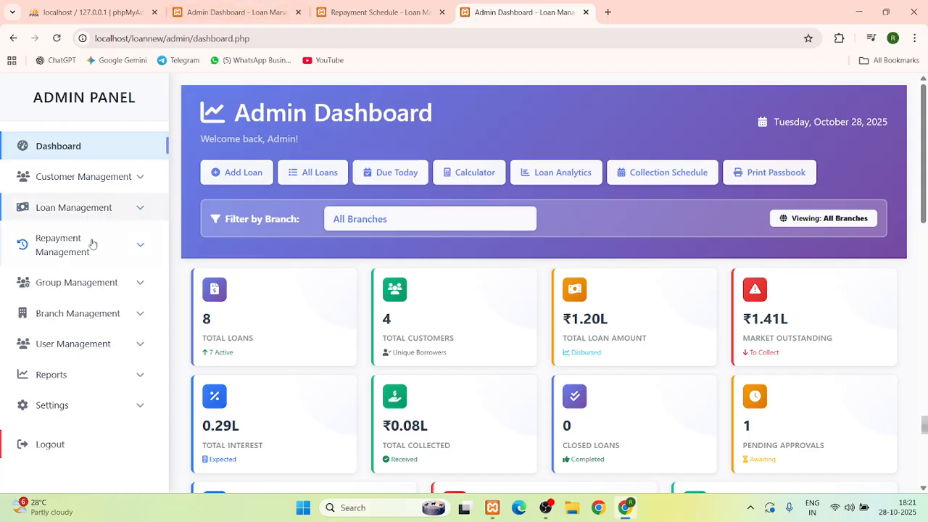
# In the Add Repayment form, select the ₹20,000 gold loan to see its details
pyautogui.click(80, 284)
pyautogui.scroll(-1, 82, 288)
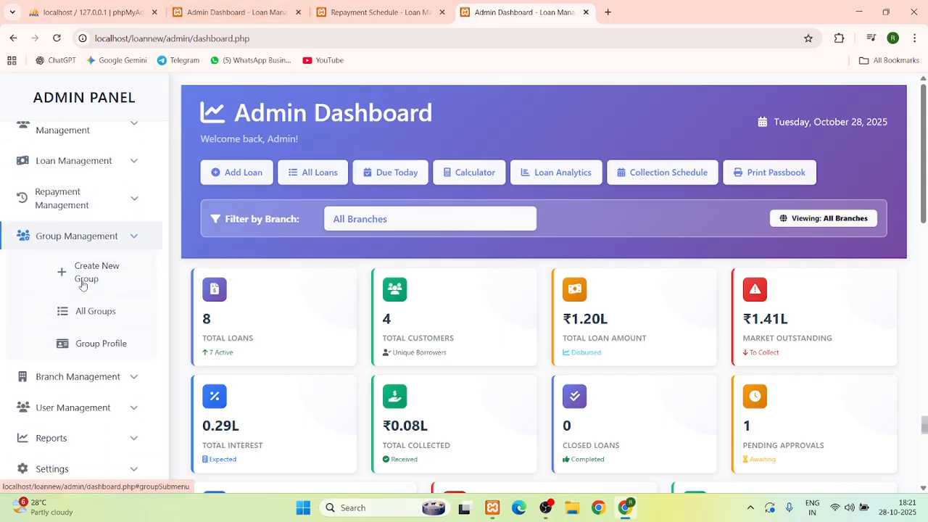
pyautogui.click(96, 239)
pyautogui.click(90, 245)
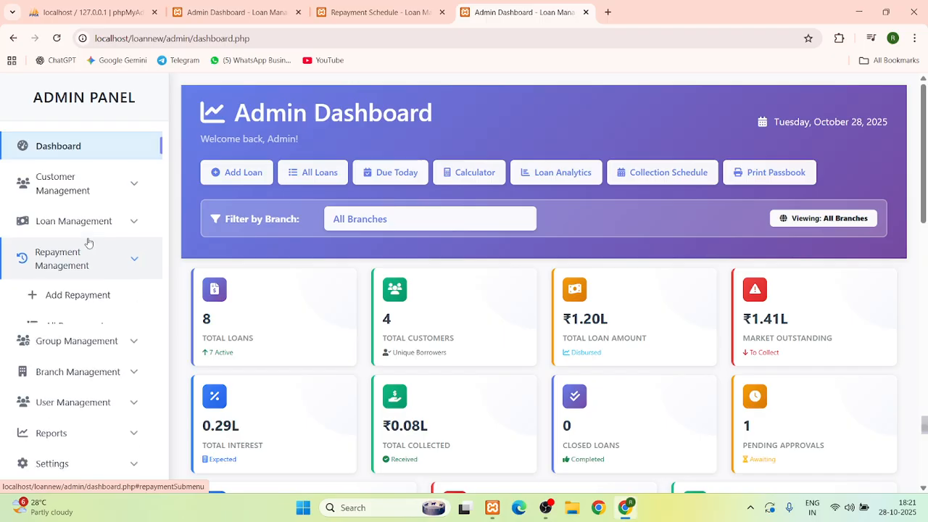
pyautogui.click(91, 295)
pyautogui.click(278, 219)
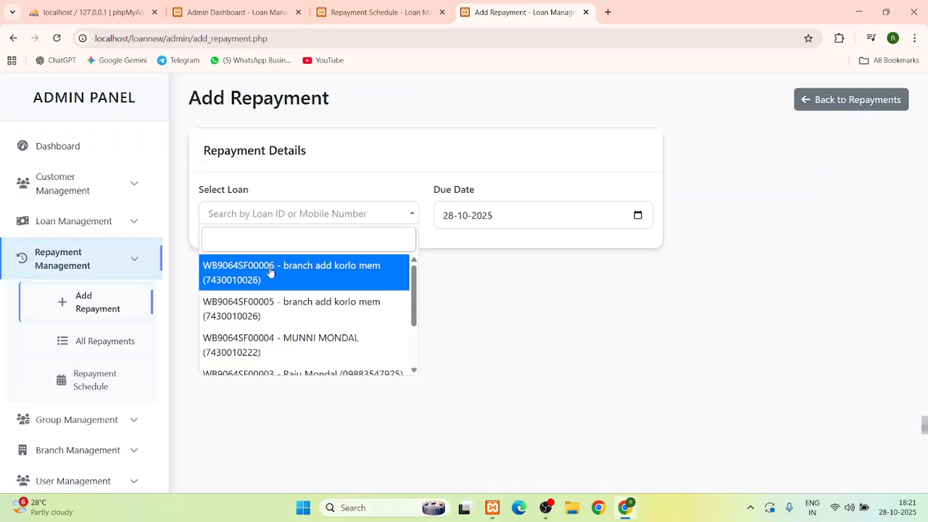
pyautogui.click(269, 270)
pyautogui.scroll(-3, 281, 287)
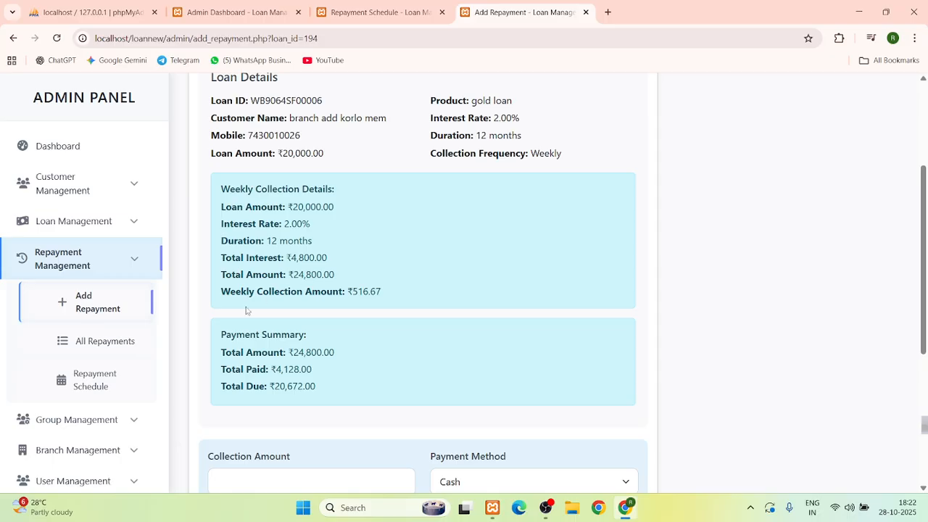
# Filter the All Repayments list to a single branch and review it
pyautogui.click(92, 341)
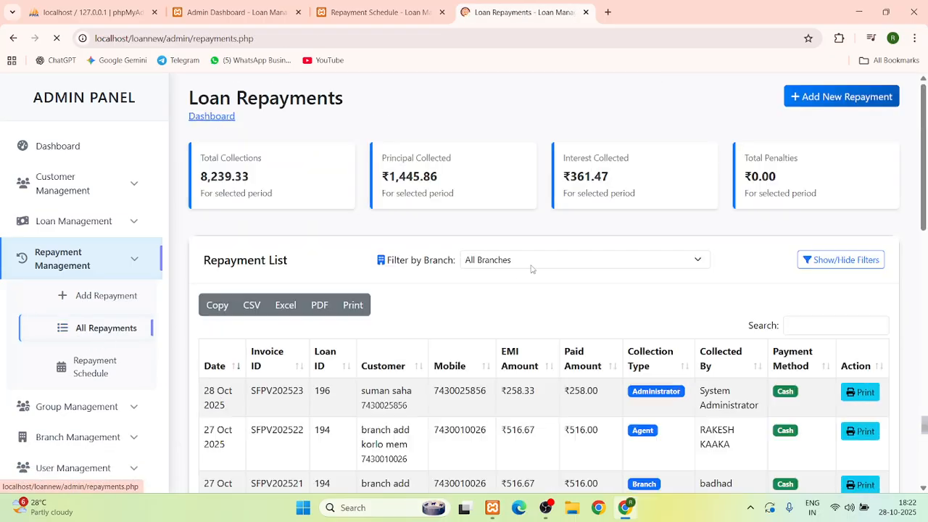
pyautogui.scroll(-1, 534, 281)
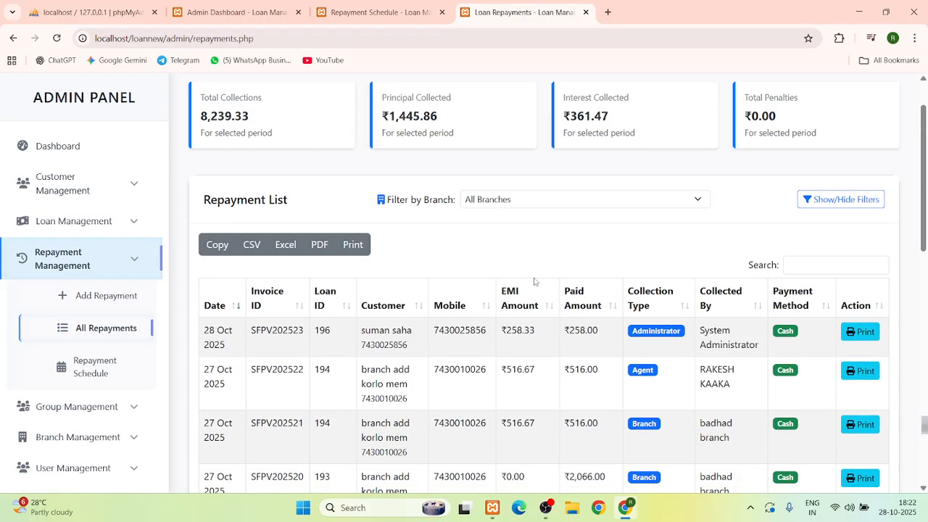
pyautogui.click(514, 201)
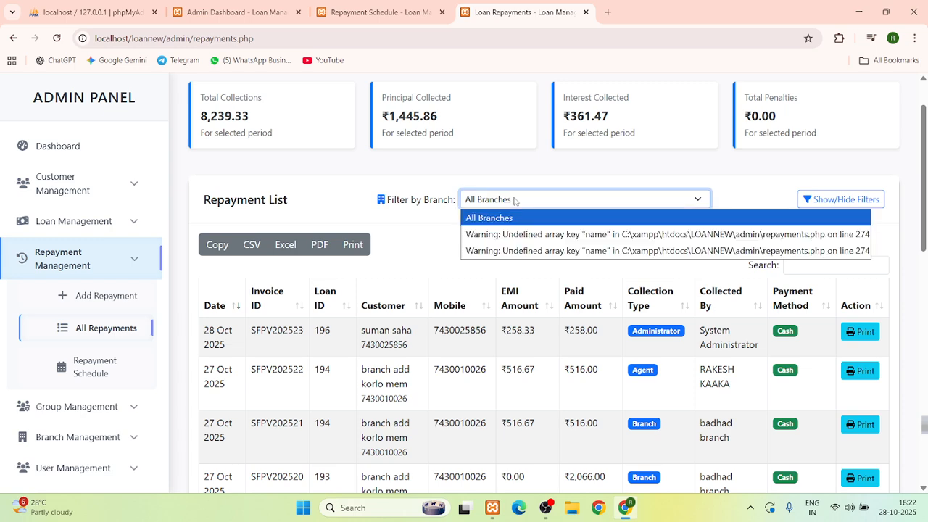
pyautogui.click(514, 201)
pyautogui.click(514, 201)
pyautogui.click(500, 239)
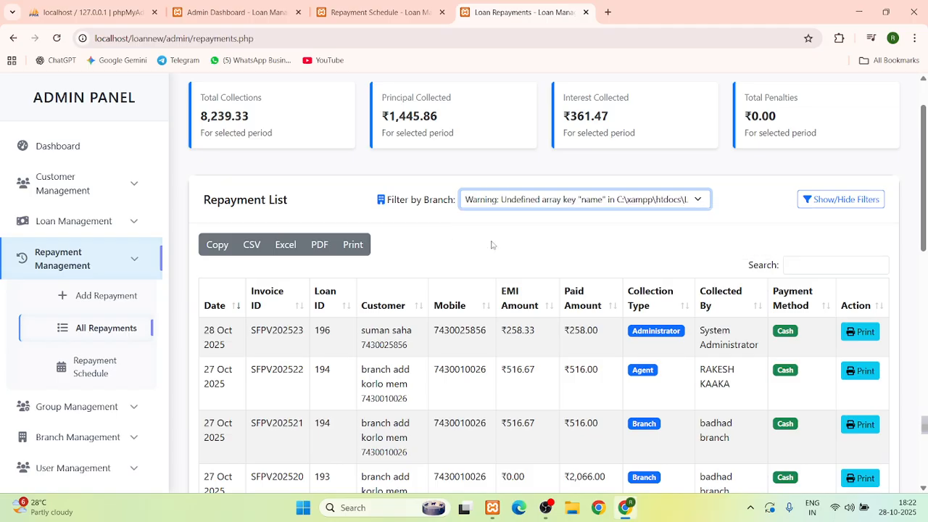
pyautogui.scroll(-1, 509, 271)
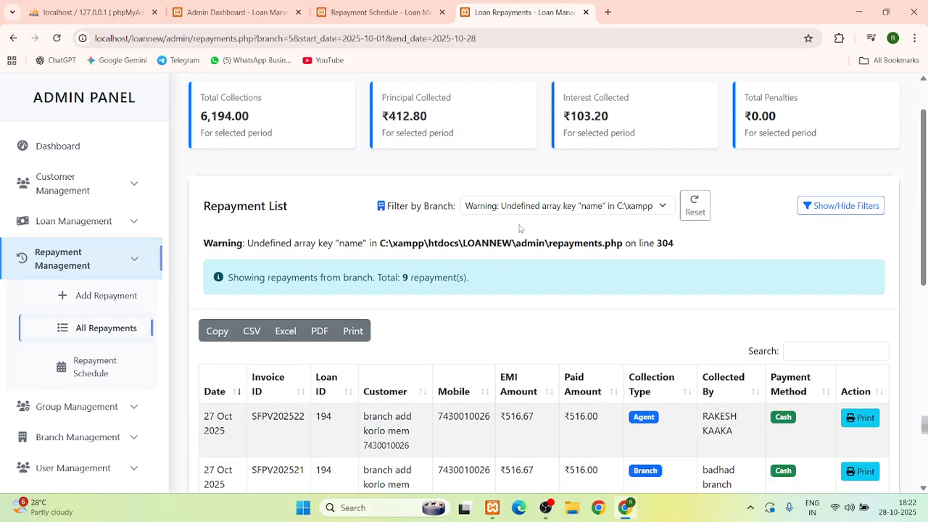
pyautogui.scroll(-3, 526, 221)
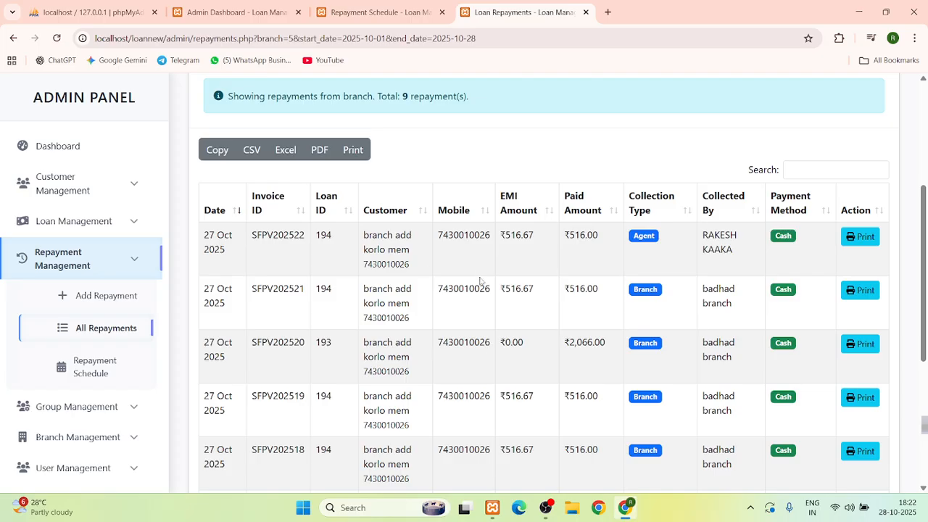
# Show all branches' repayments with date and payment method filters, then expand Branch Management
pyautogui.click(106, 336)
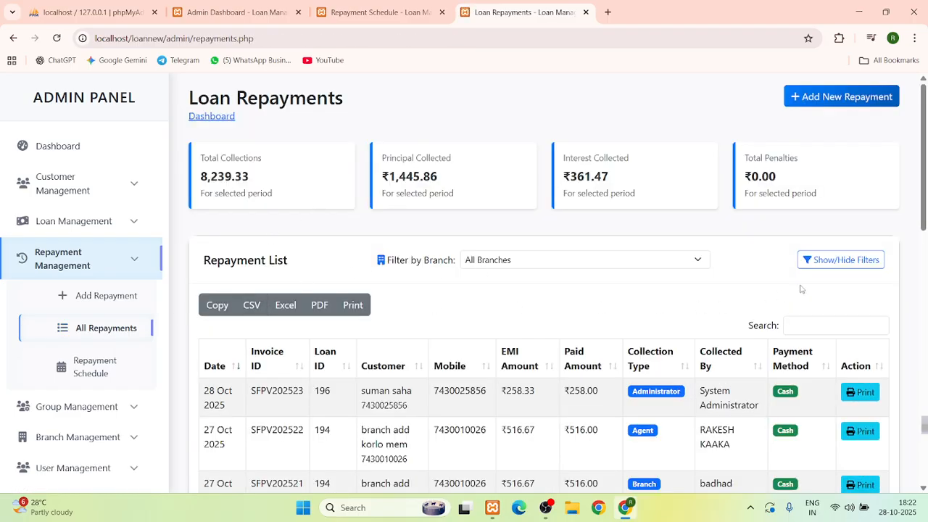
pyautogui.click(843, 261)
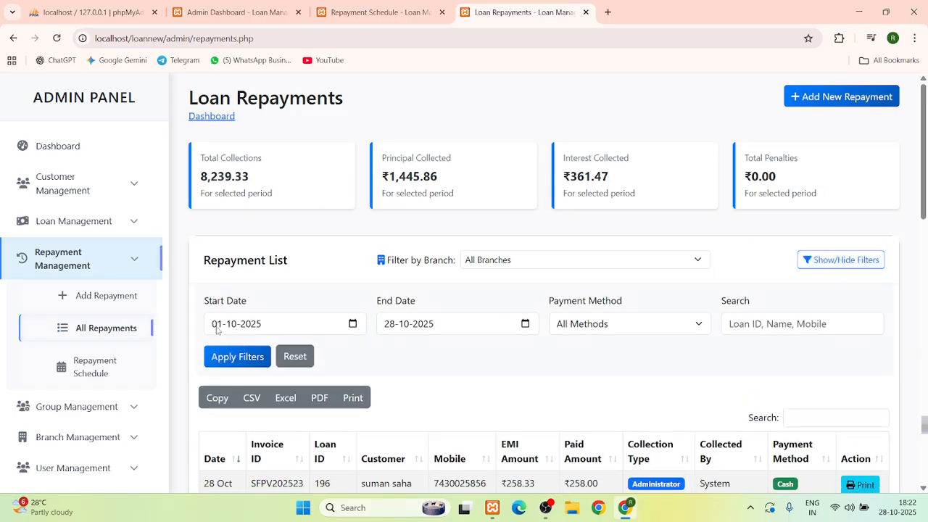
pyautogui.click(116, 260)
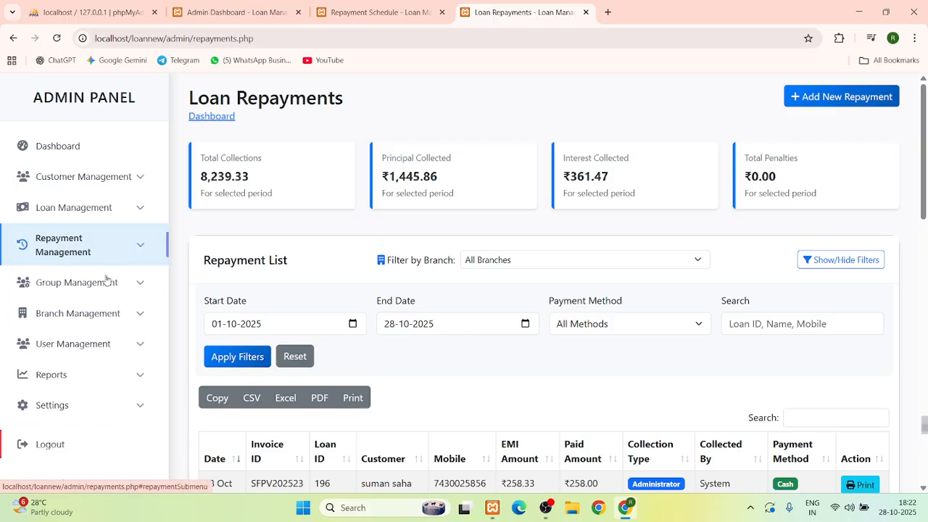
pyautogui.click(95, 313)
pyautogui.scroll(-1, 98, 311)
# Start a new branch named 'kolkata branch', noting its auto-generated branch code
pyautogui.click(101, 305)
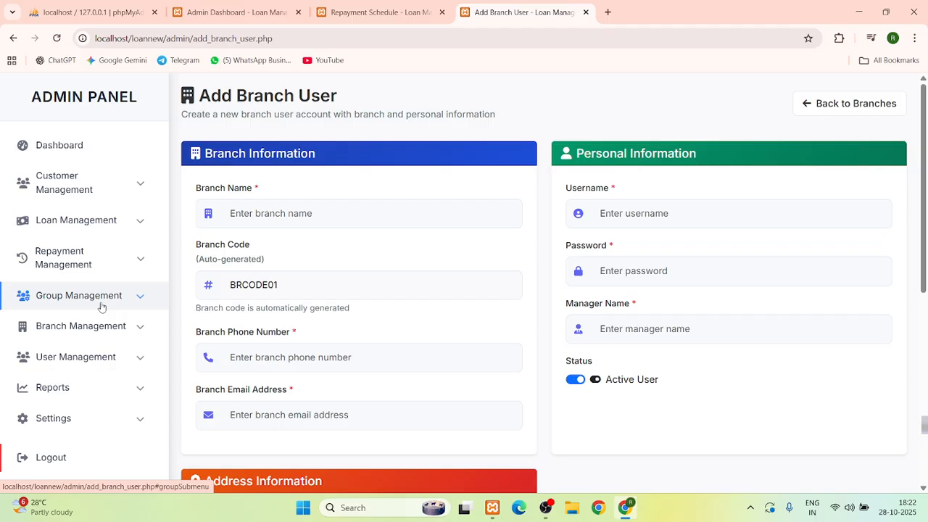
pyautogui.click(259, 213)
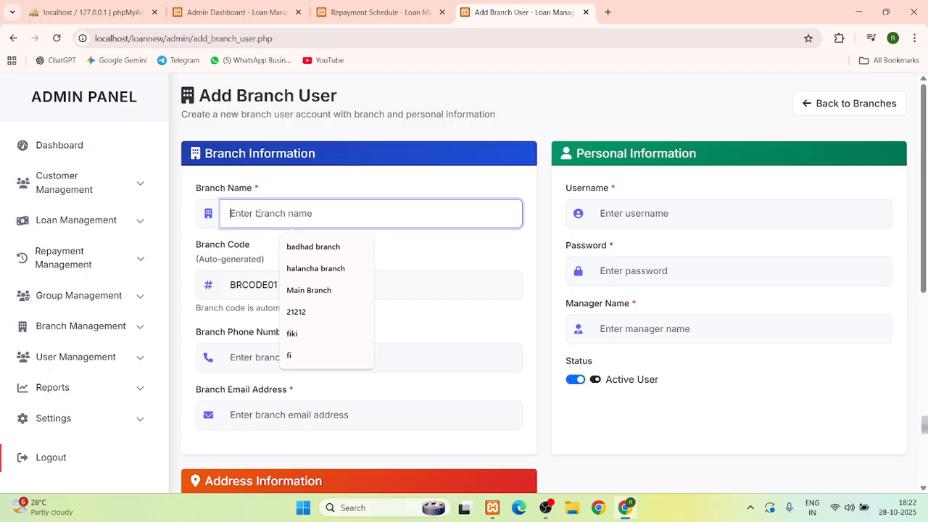
pyautogui.write('kolkata')
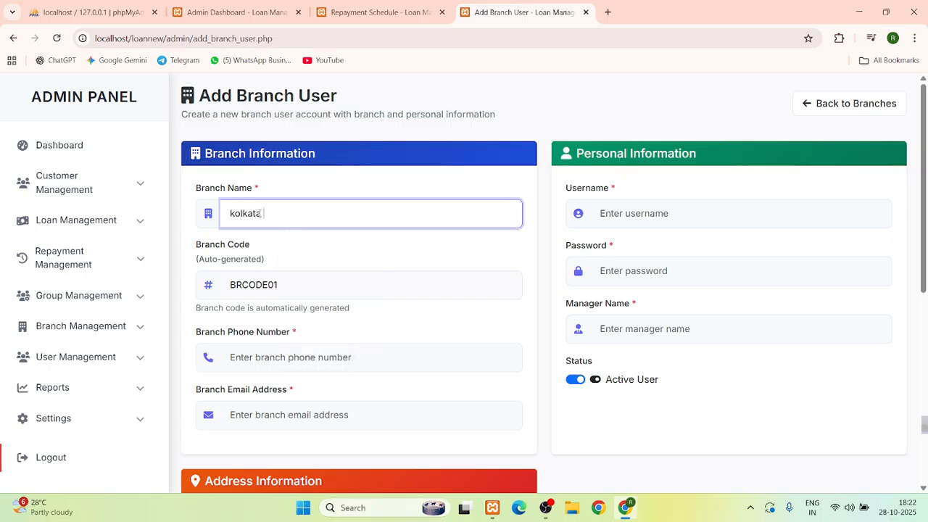
pyautogui.write(' branch')
pyautogui.scroll(-1, 293, 285)
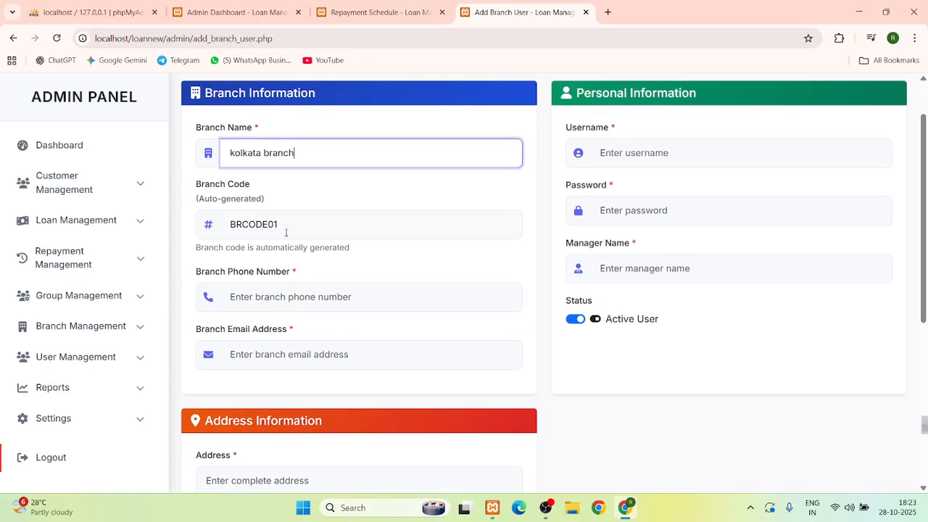
pyautogui.click(285, 221)
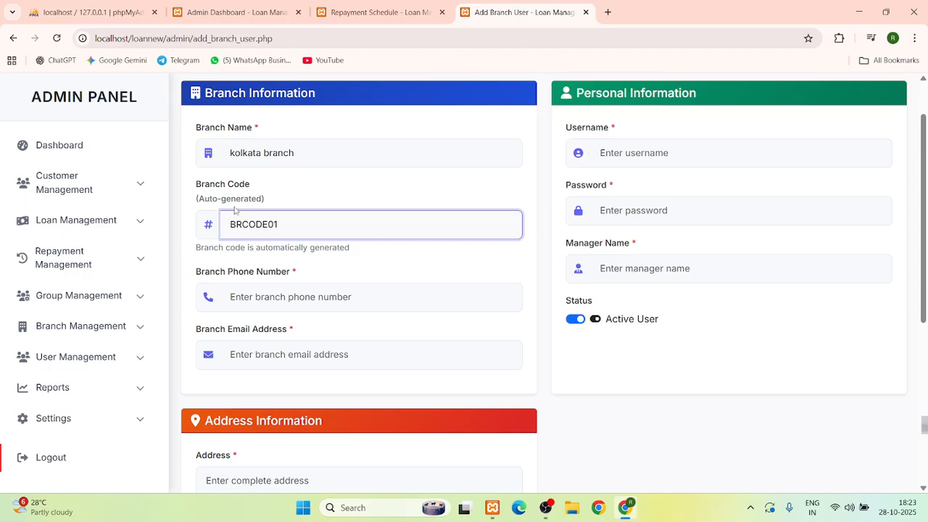
# Enter the branch phone number and email address
pyautogui.click(264, 298)
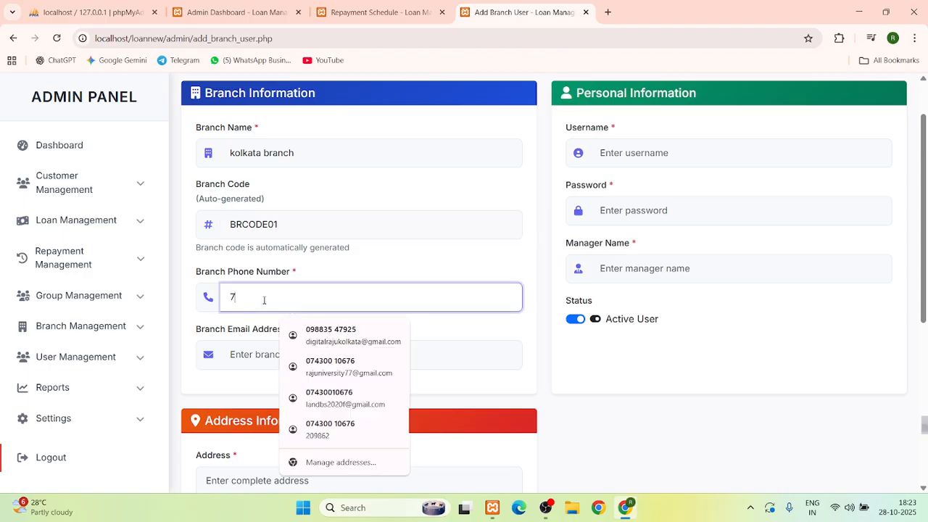
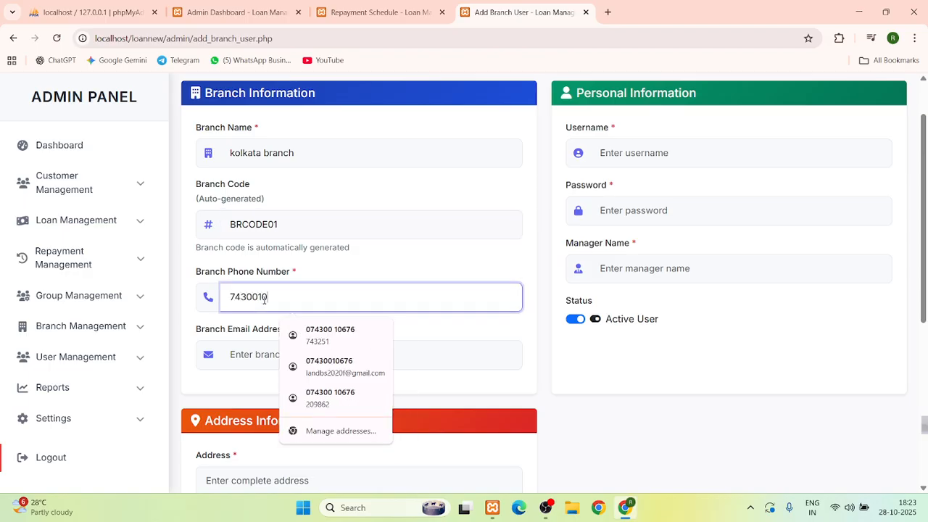
pyautogui.click(265, 358)
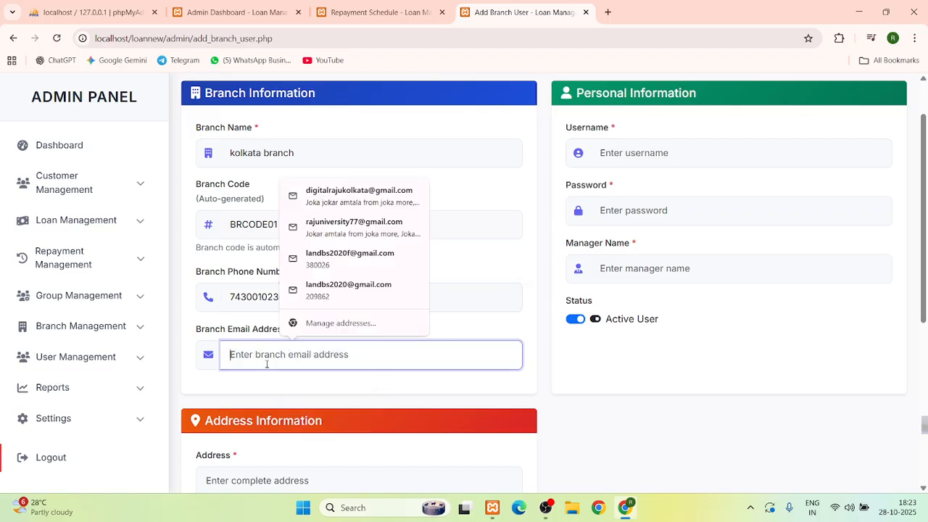
pyautogui.click(323, 257)
pyautogui.click(276, 353)
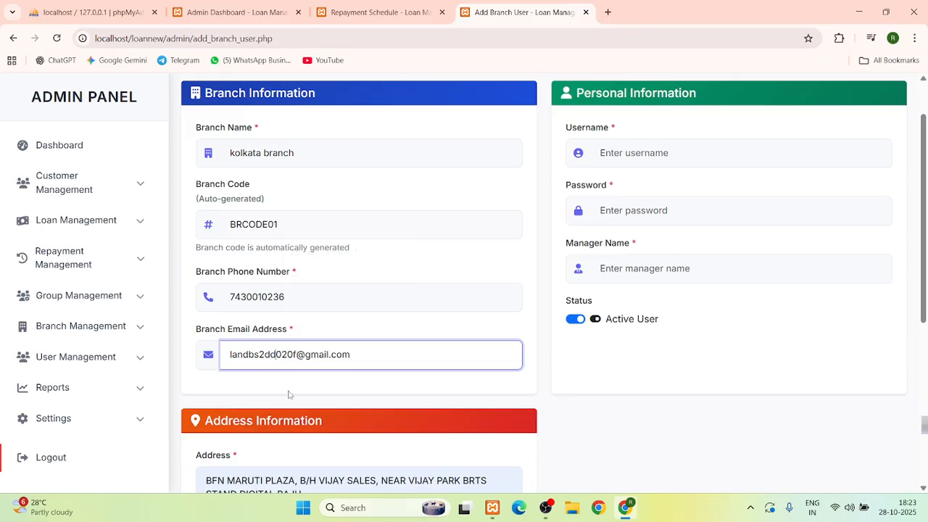
pyautogui.scroll(-3, 286, 388)
pyautogui.scroll(3, 286, 388)
# Use the branch code BRCODE01 as the branch username
pyautogui.click(642, 154)
pyautogui.doubleClick(245, 230)
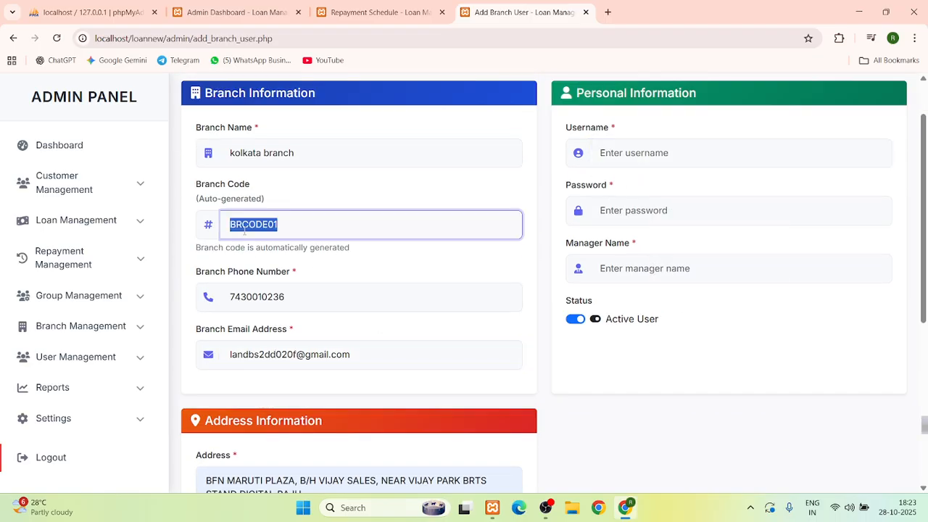
pyautogui.rightClick(244, 232)
pyautogui.click(280, 270)
pyautogui.click(641, 157)
pyautogui.hotkey('ctrl', 'v')
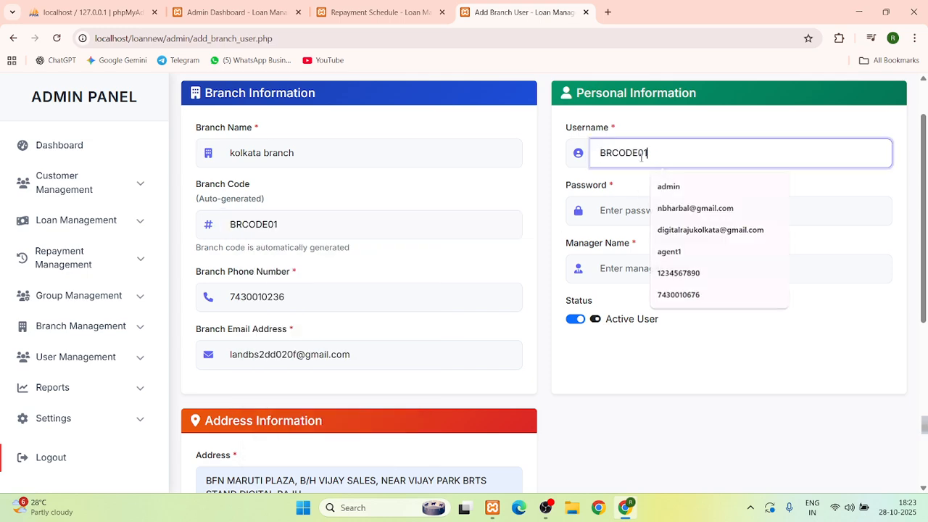
# Enter the login password and manager's name, then save the branch user
pyautogui.click(628, 211)
pyautogui.write('123456')
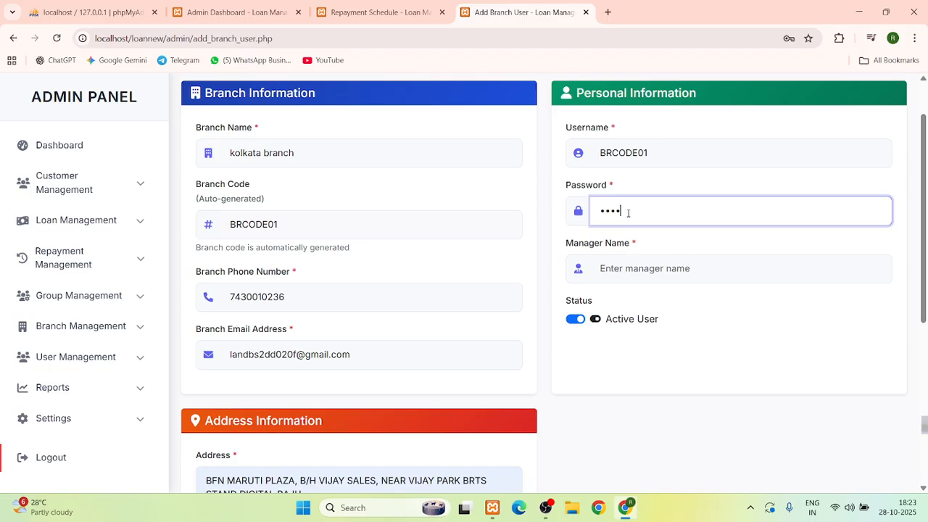
pyautogui.click(622, 267)
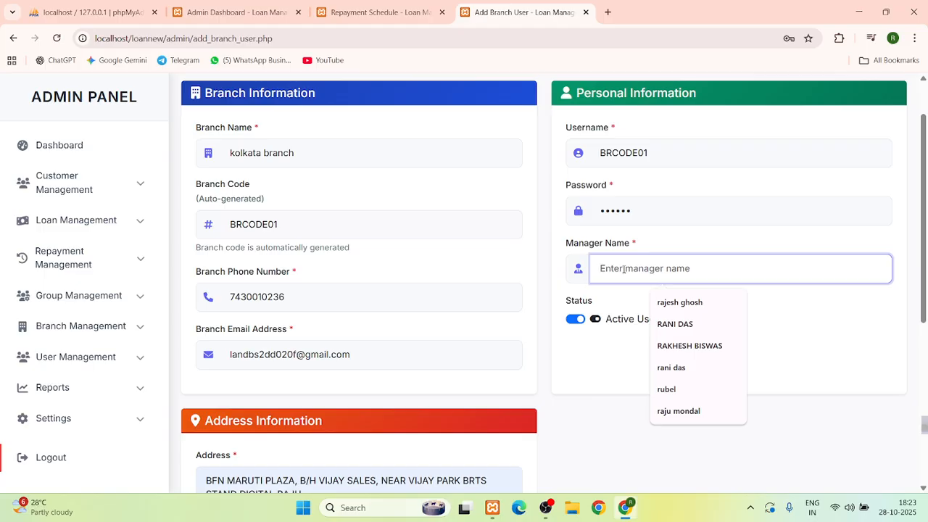
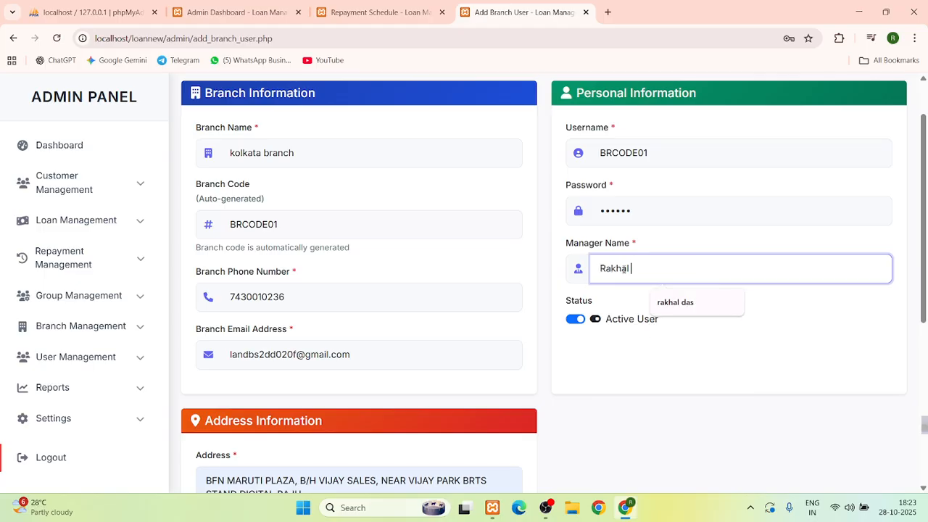
pyautogui.click(619, 352)
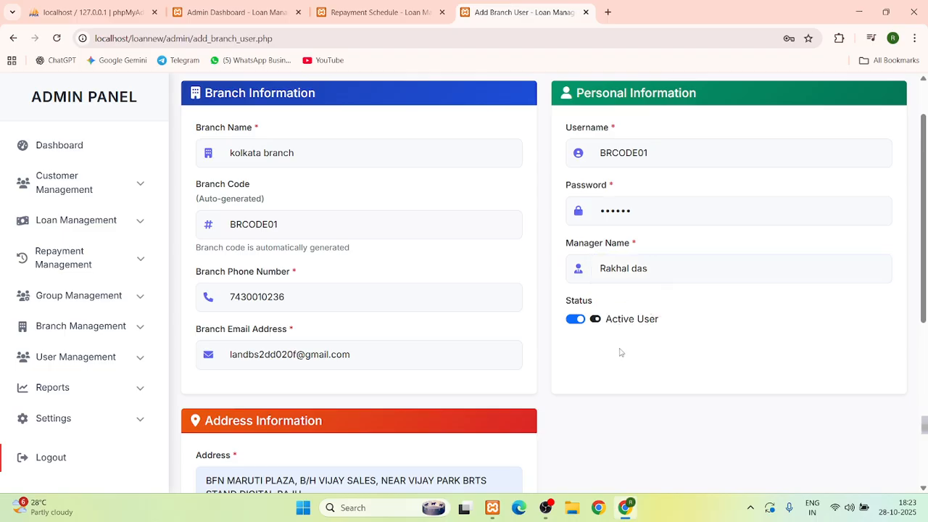
pyautogui.scroll(-5, 595, 359)
pyautogui.click(467, 453)
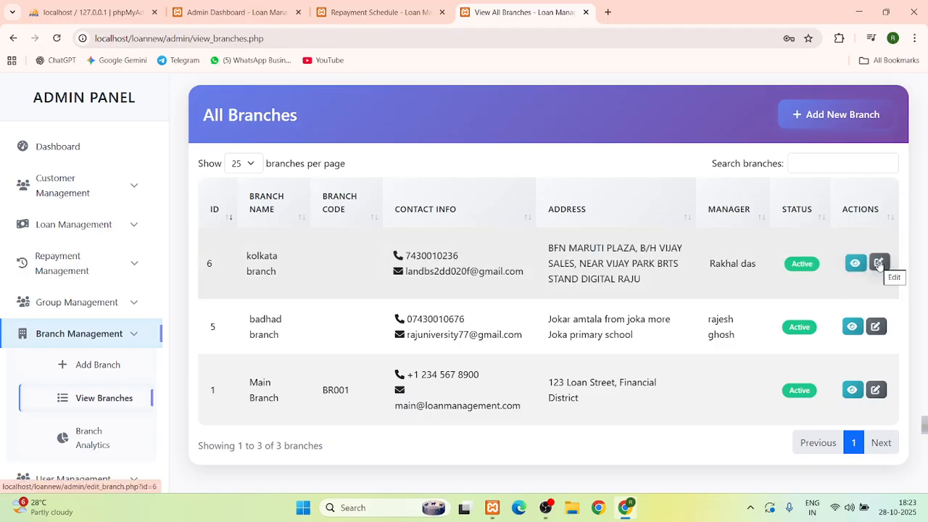
# Open Branch Analytics and scroll its table to see kolkata branch with 0 members and loans
pyautogui.click(878, 265)
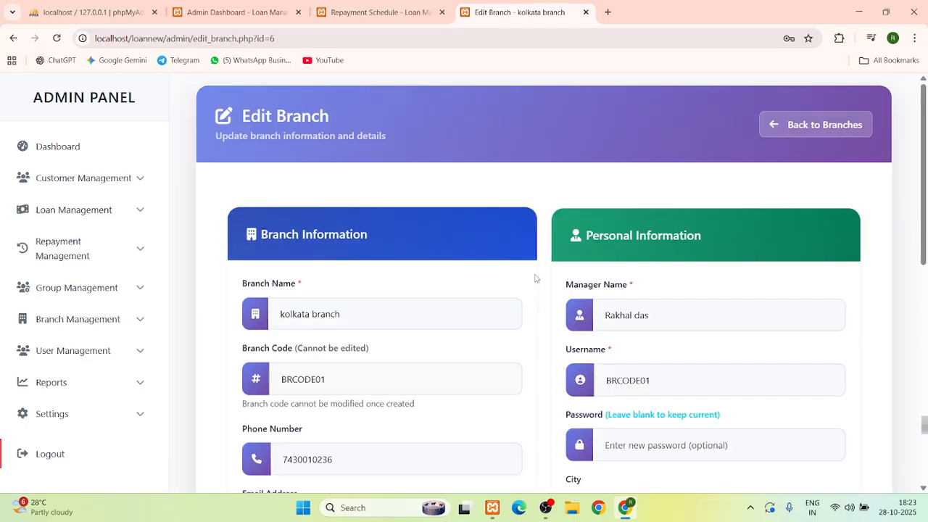
pyautogui.click(14, 38)
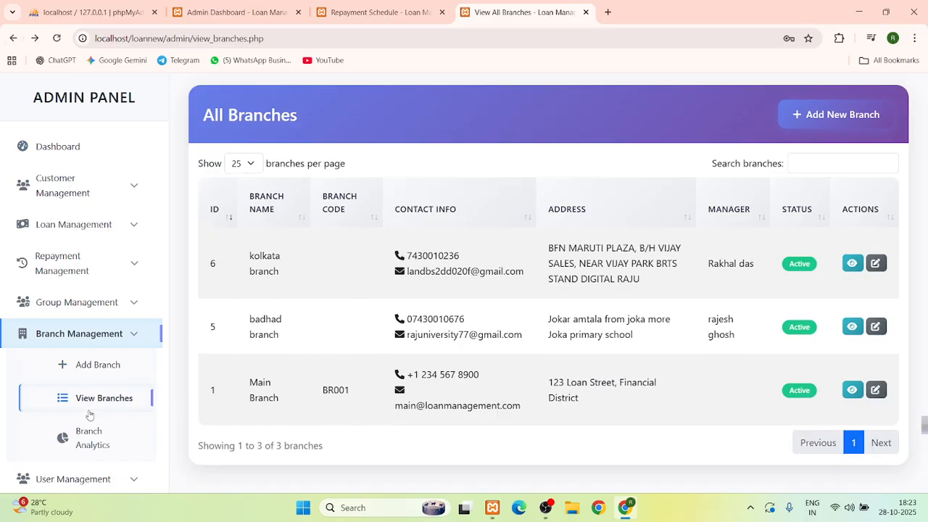
pyautogui.click(91, 378)
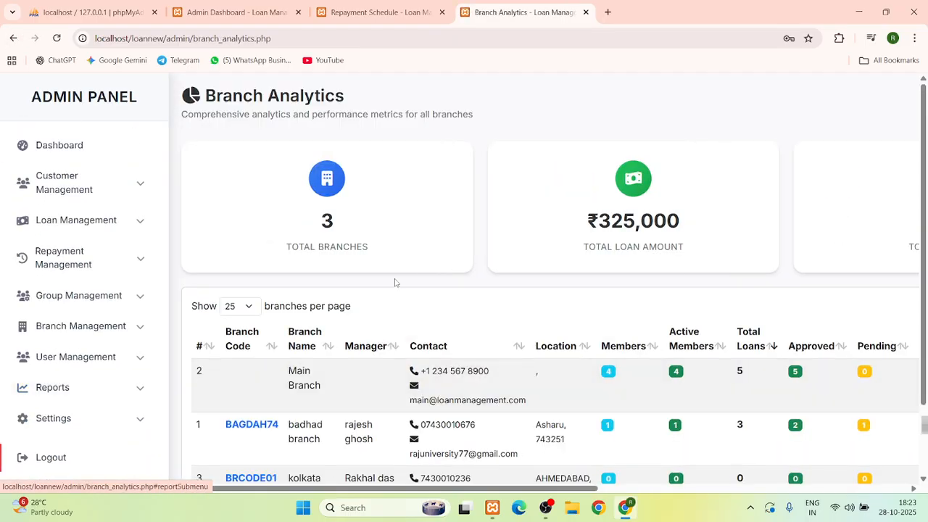
pyautogui.scroll(-1, 383, 345)
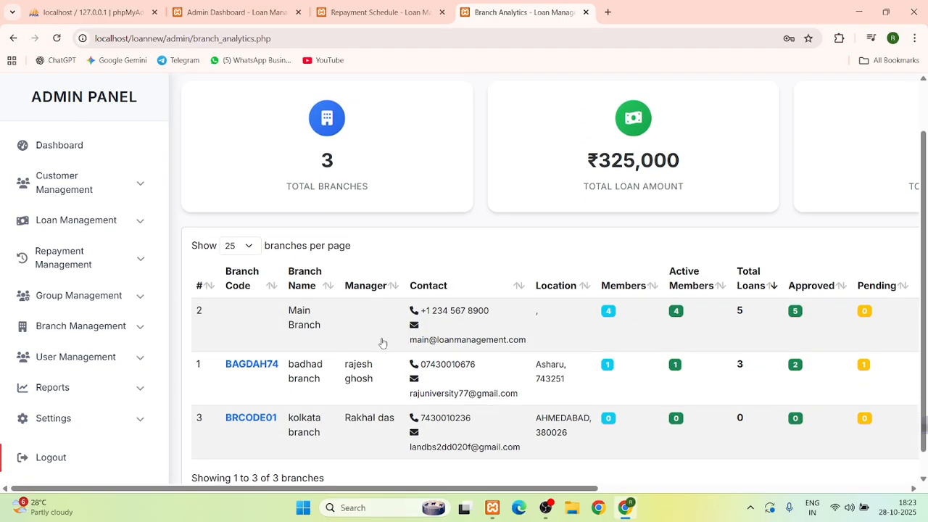
pyautogui.moveTo(342, 488); pyautogui.dragTo(693, 498)
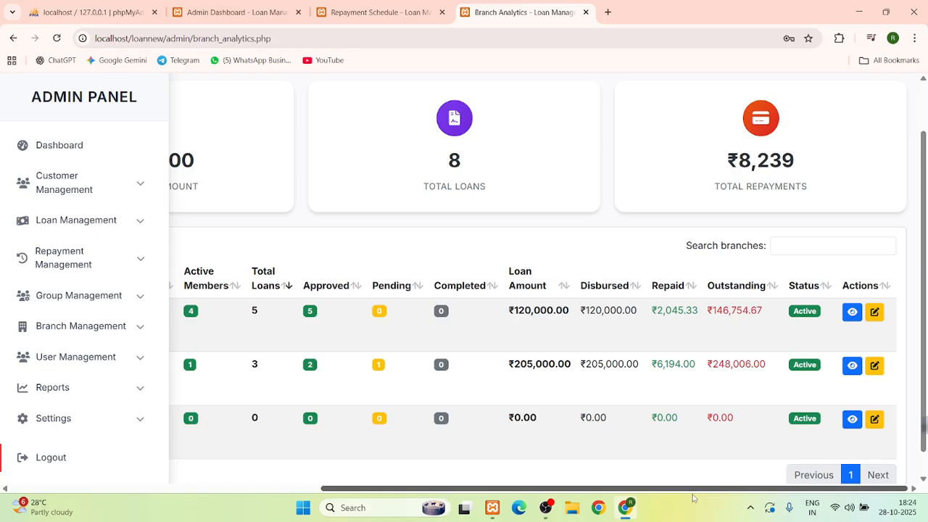
pyautogui.moveTo(693, 498); pyautogui.dragTo(333, 497)
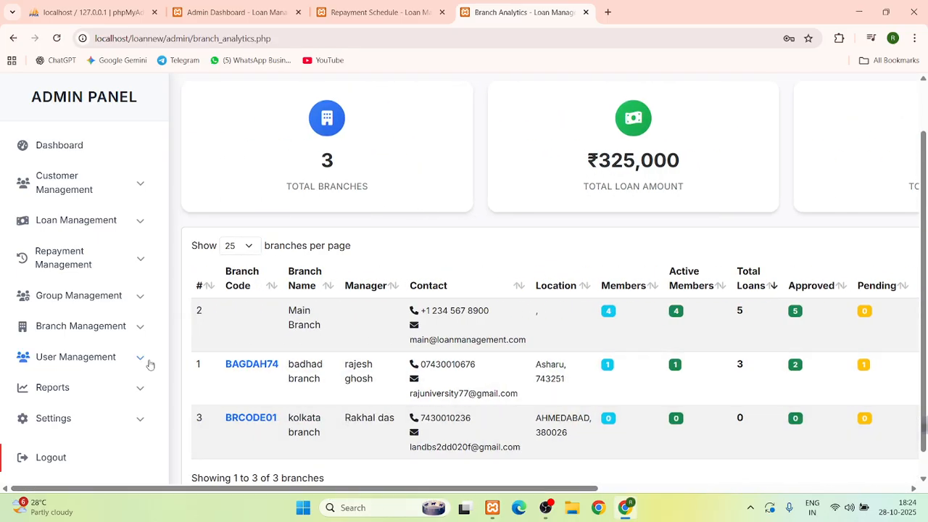
# Expand and collapse the Reports menu, then expand User Management
pyautogui.click(92, 387)
pyautogui.scroll(-2, 91, 304)
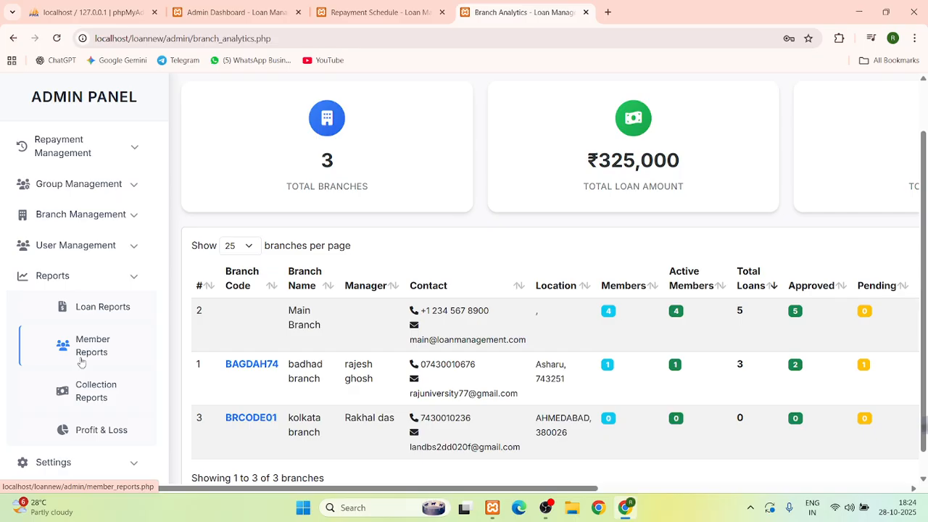
pyautogui.click(106, 287)
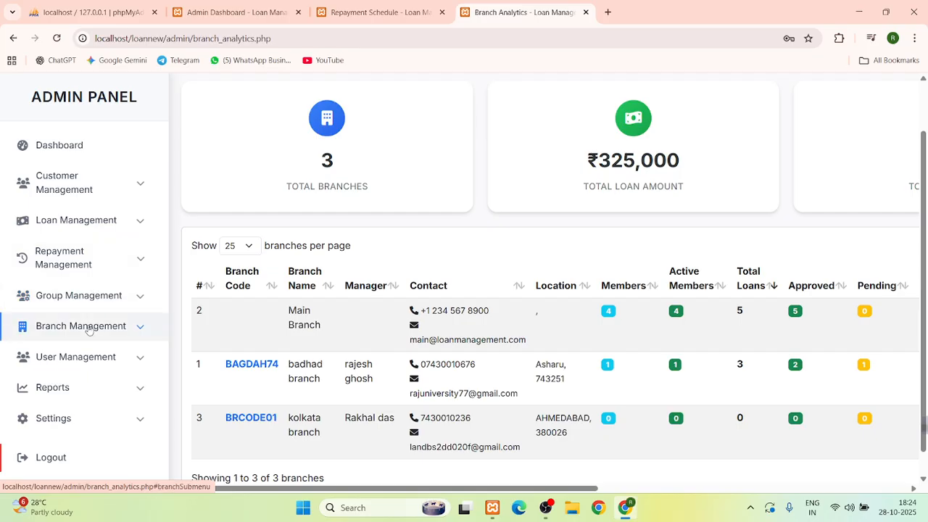
pyautogui.scroll(-1, 90, 341)
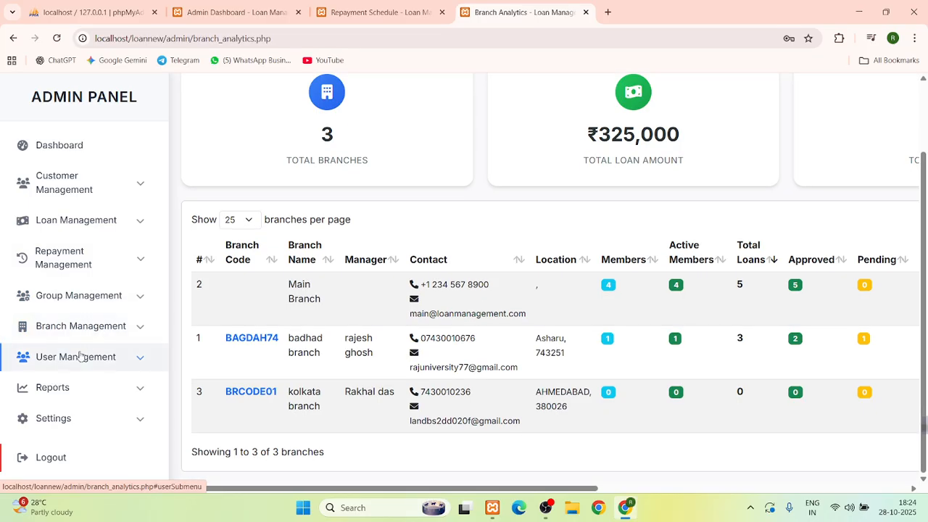
pyautogui.click(79, 356)
pyautogui.scroll(-2, 80, 356)
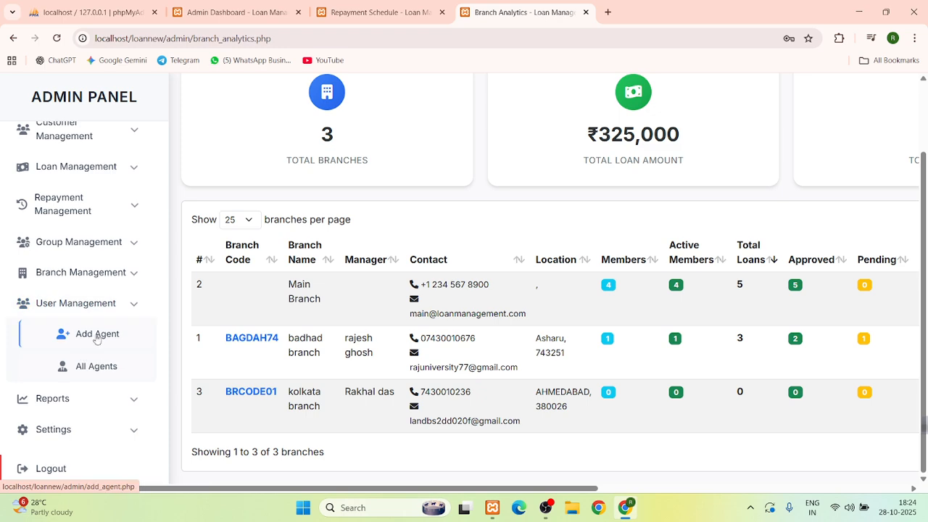
pyautogui.click(94, 335)
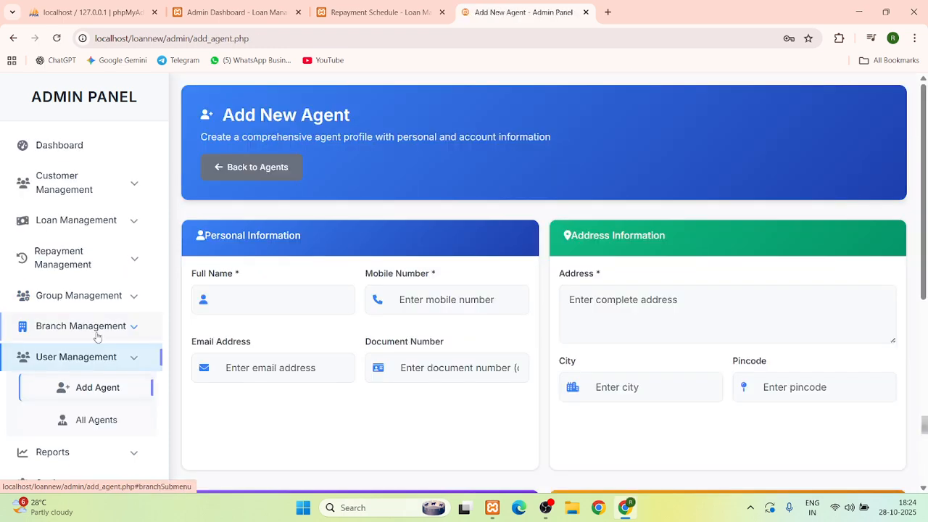
pyautogui.click(321, 293)
pyautogui.click(422, 296)
pyautogui.scroll(-3, 422, 293)
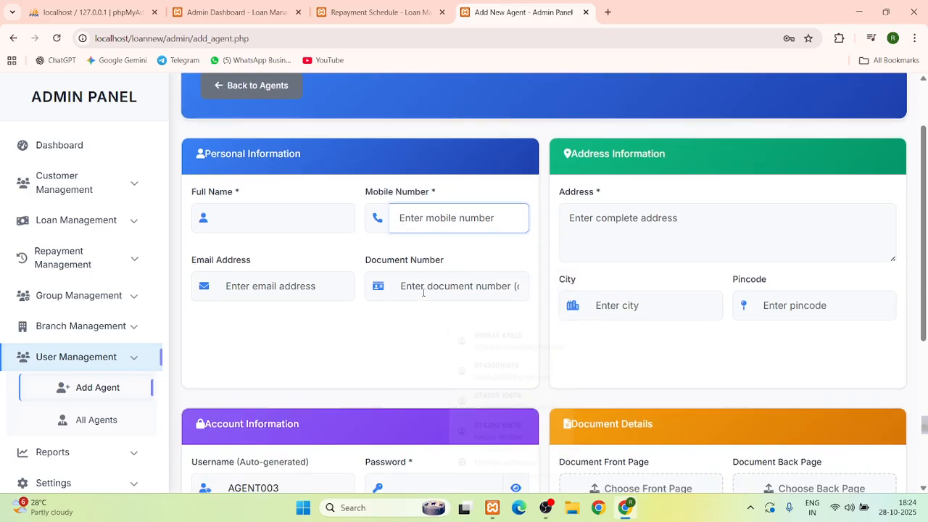
pyautogui.click(286, 252)
pyautogui.click(440, 248)
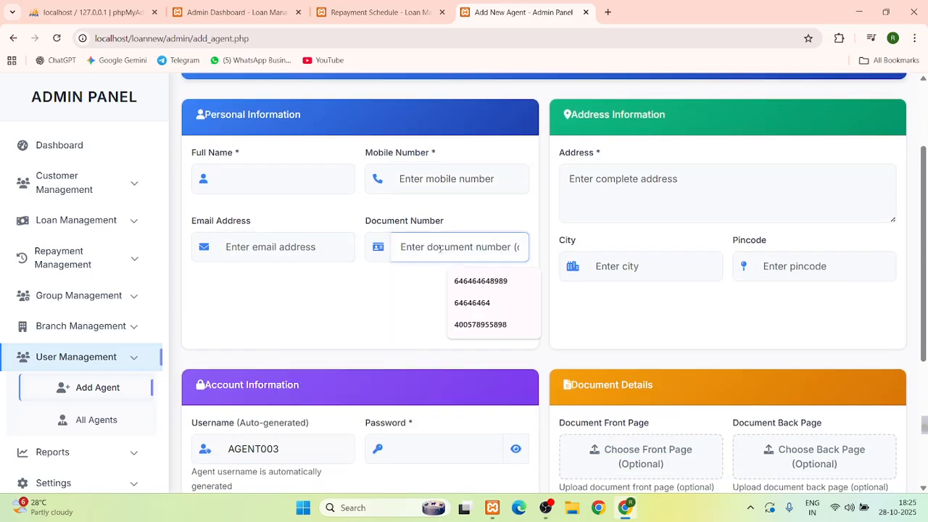
pyautogui.scroll(-3, 804, 294)
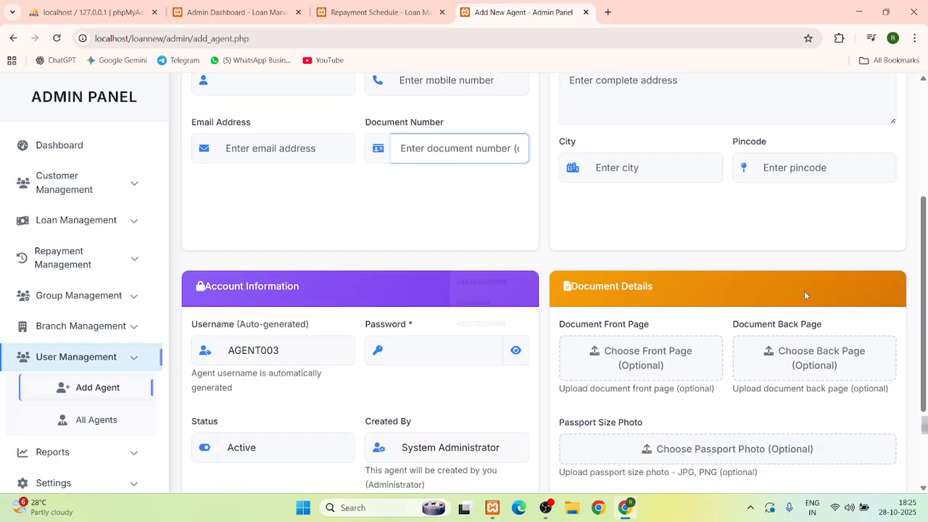
pyautogui.click(282, 271)
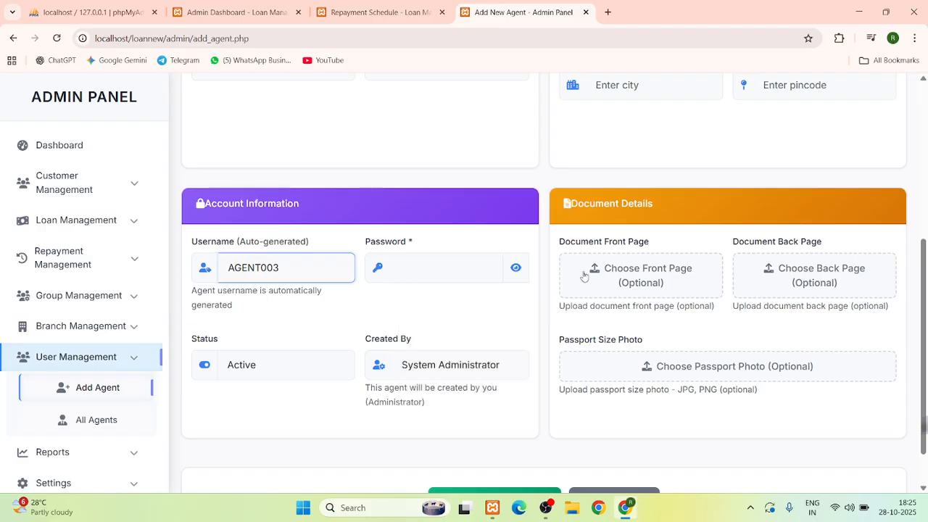
pyautogui.scroll(-1, 607, 356)
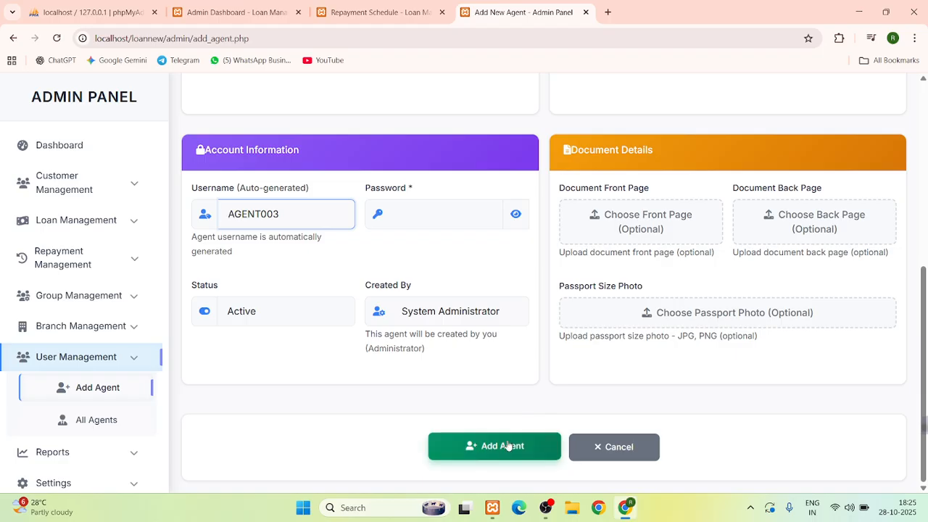
pyautogui.click(85, 424)
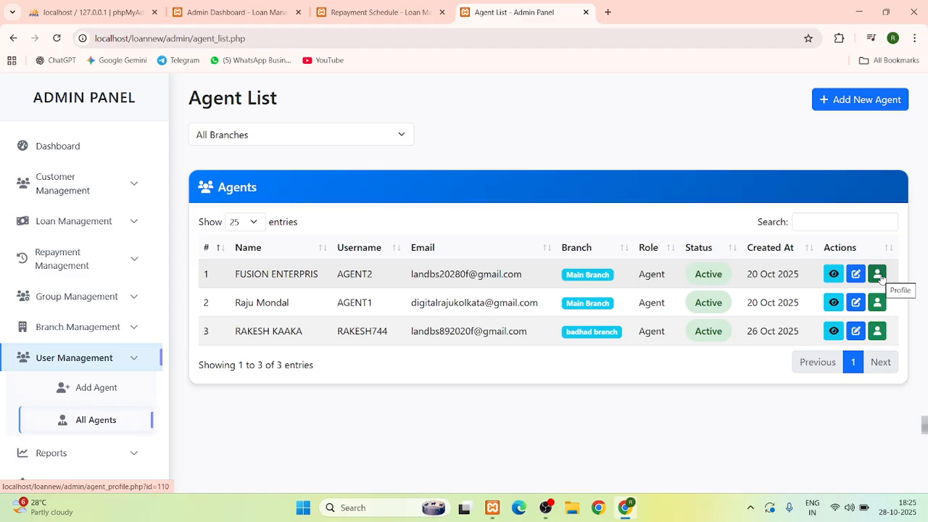
# Review the first agent's profile page, then go back to the Agent List
pyautogui.click(878, 275)
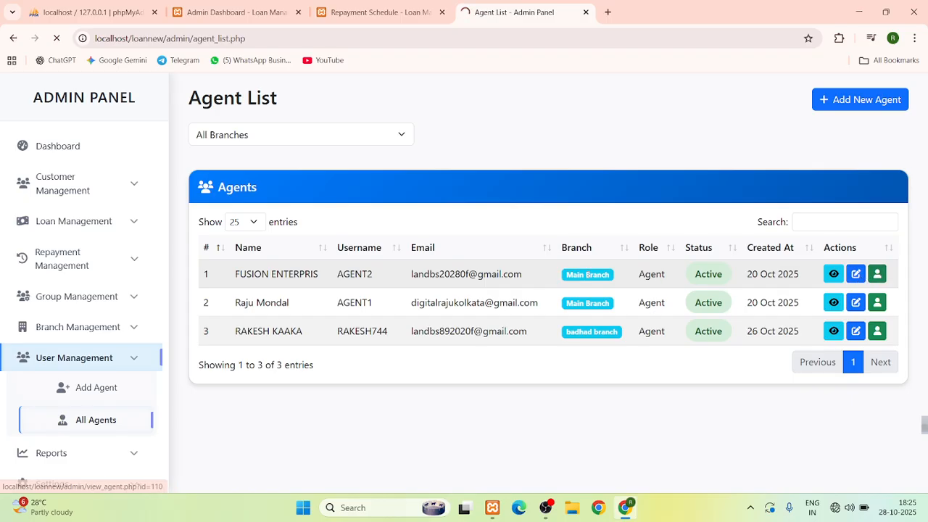
pyautogui.scroll(-2, 341, 207)
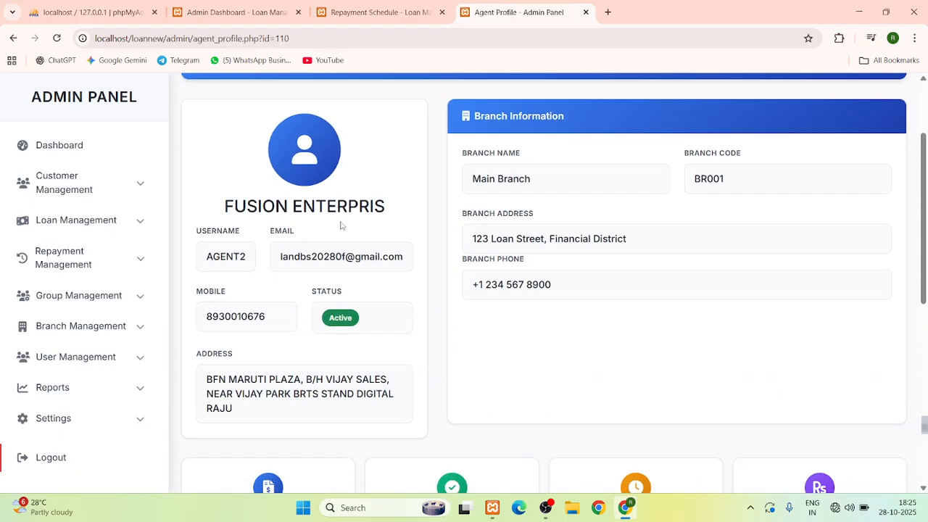
pyautogui.scroll(-2, 314, 258)
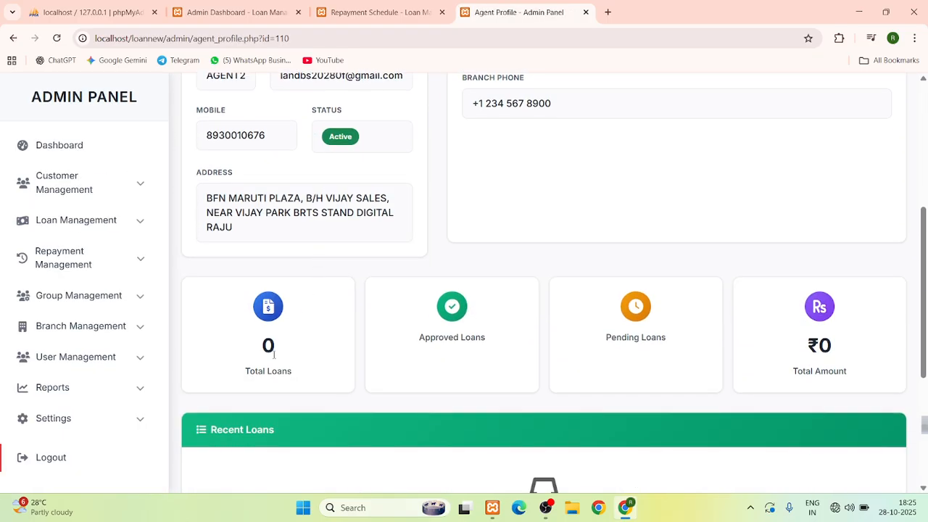
pyautogui.scroll(-2, 274, 354)
pyautogui.scroll(-2, 249, 336)
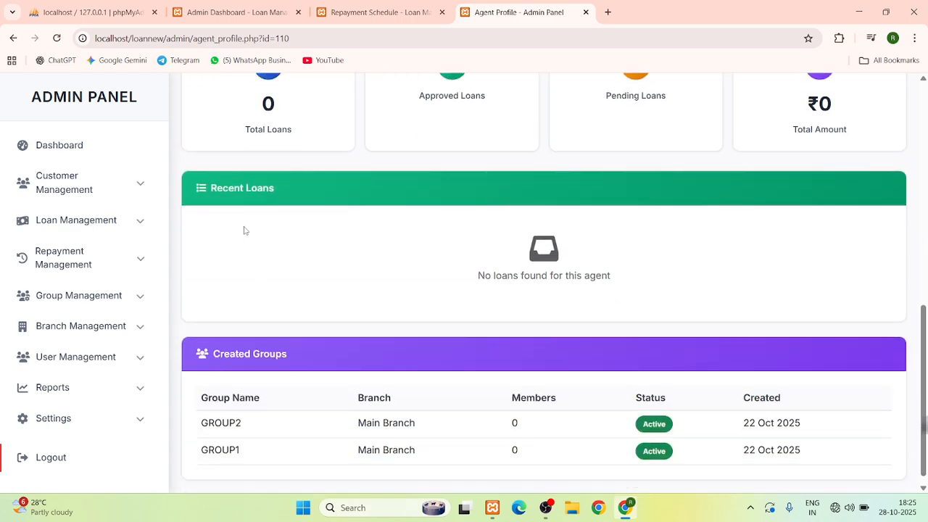
pyautogui.scroll(-1, 323, 238)
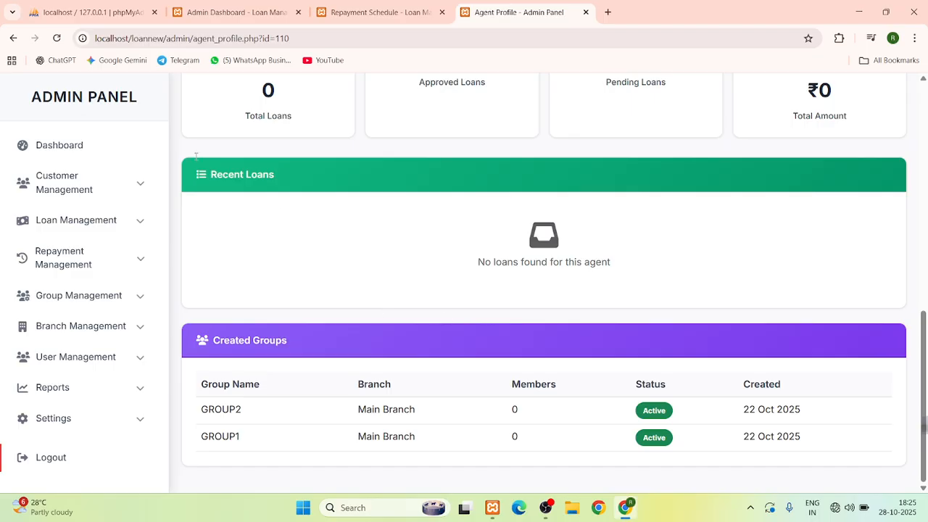
pyautogui.click(13, 39)
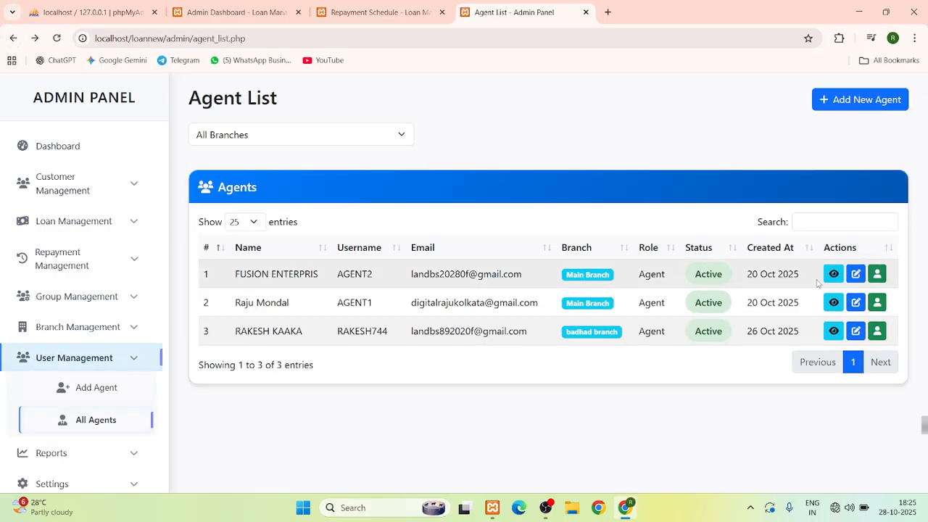
# Look through the first agent's full details, then go back to the Agent List
pyautogui.click(833, 275)
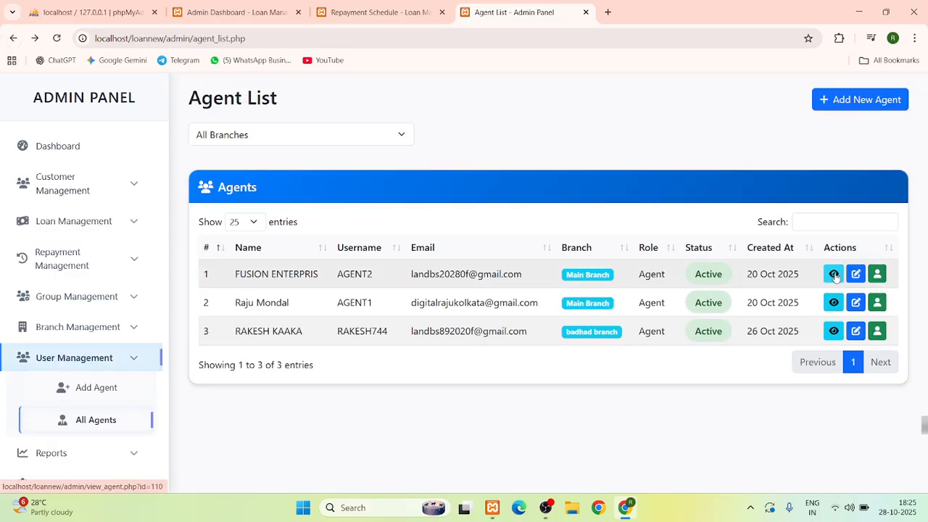
pyautogui.scroll(-5, 337, 186)
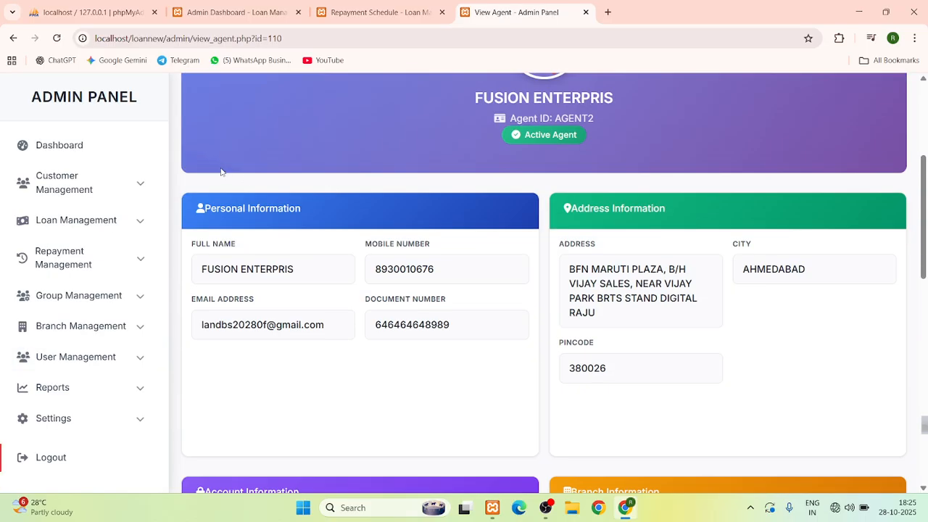
pyautogui.scroll(-2, 233, 186)
pyautogui.click(13, 39)
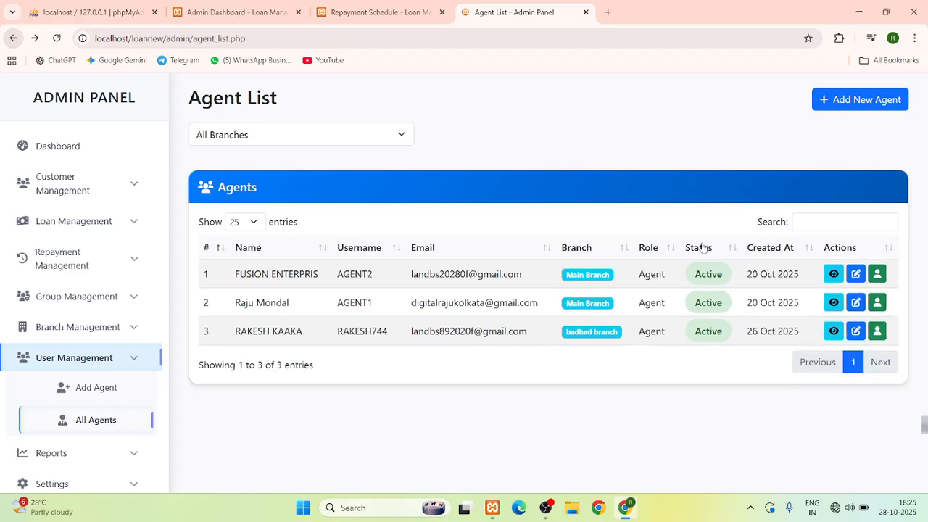
# Check the agent branch filter options, then open Loan Reports from the Reports section
pyautogui.click(275, 133)
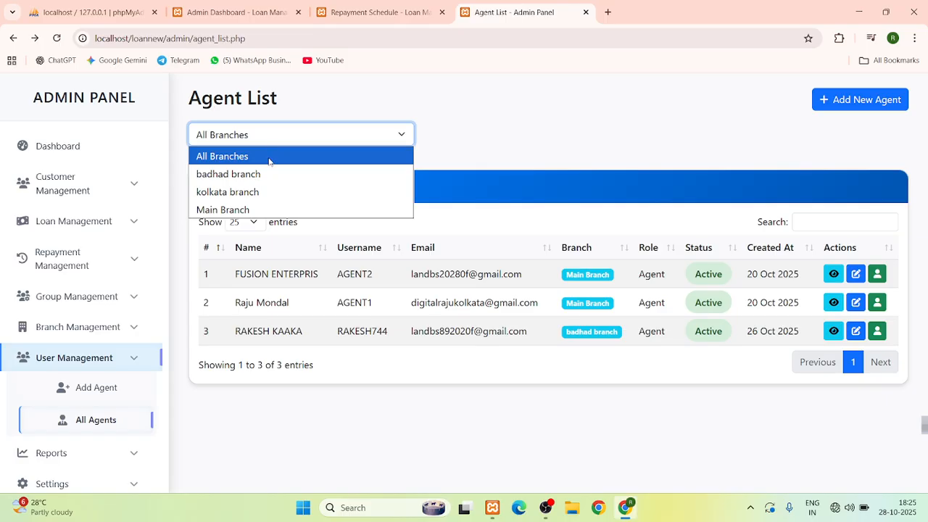
pyautogui.click(50, 453)
pyautogui.scroll(-3, 82, 327)
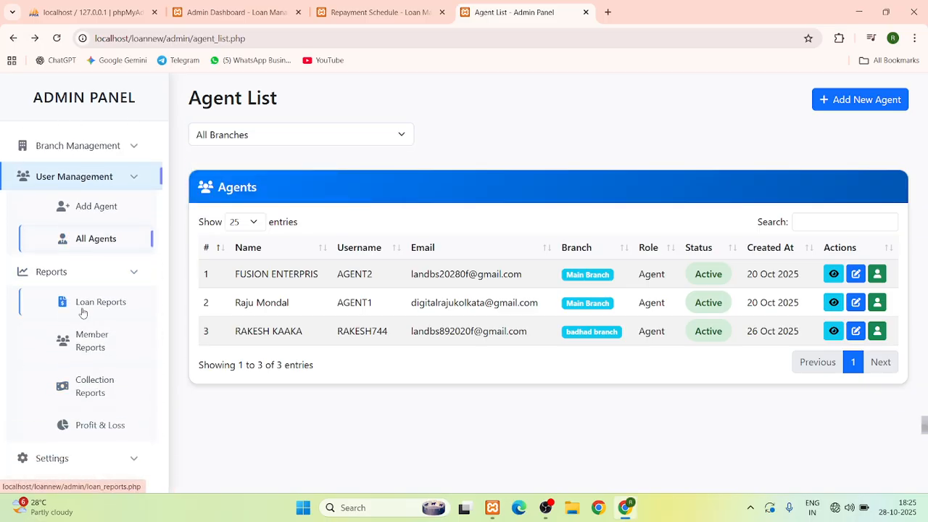
pyautogui.click(82, 313)
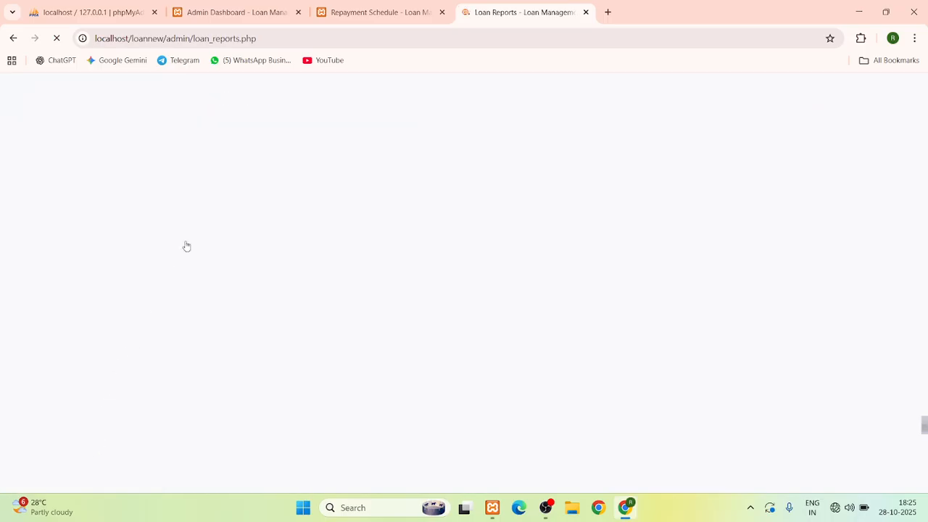
# In the other browser tab, open General Settings under Settings
pyautogui.click(380, 11)
pyautogui.scroll(-1, 127, 405)
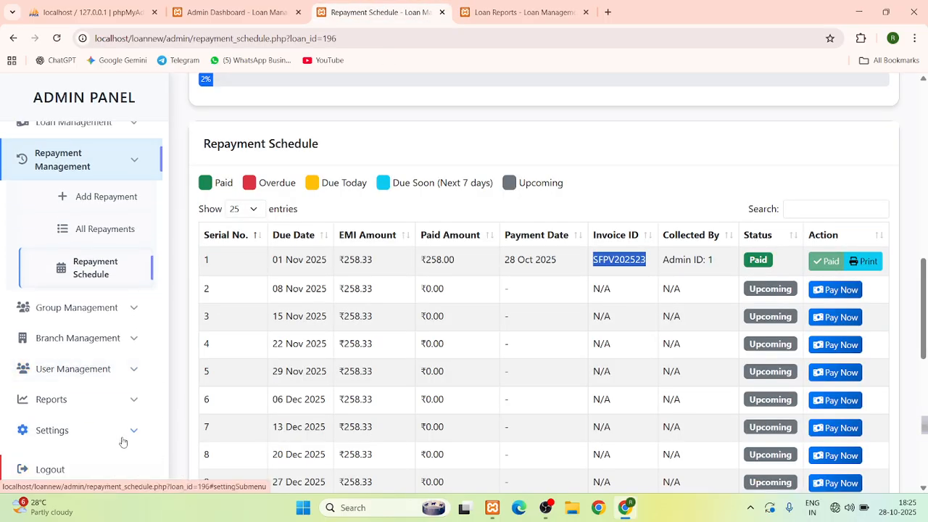
pyautogui.click(123, 443)
pyautogui.scroll(-1, 102, 406)
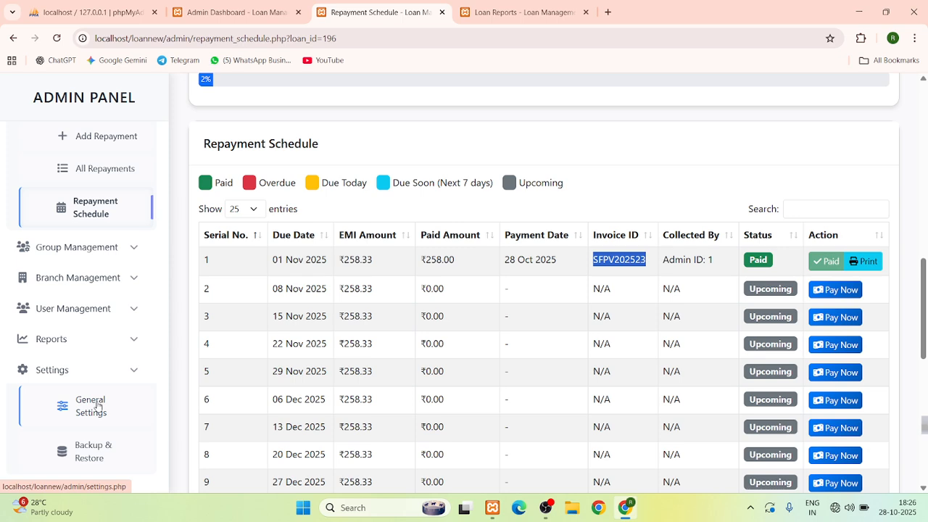
pyautogui.click(98, 406)
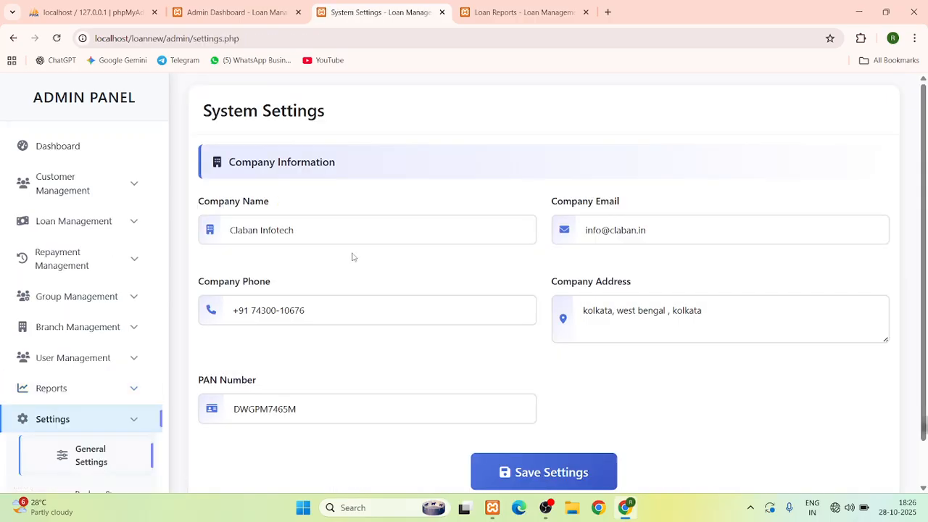
# Review Loan Reports: 8 loans totalling ₹145,000.00, ₹34,800.00 interest, and recent loans
pyautogui.click(520, 12)
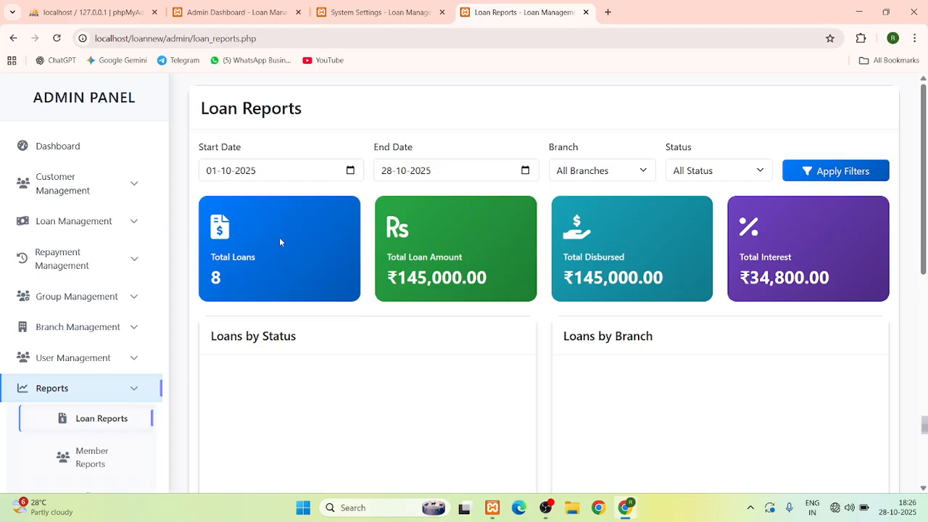
pyautogui.scroll(-1, 262, 275)
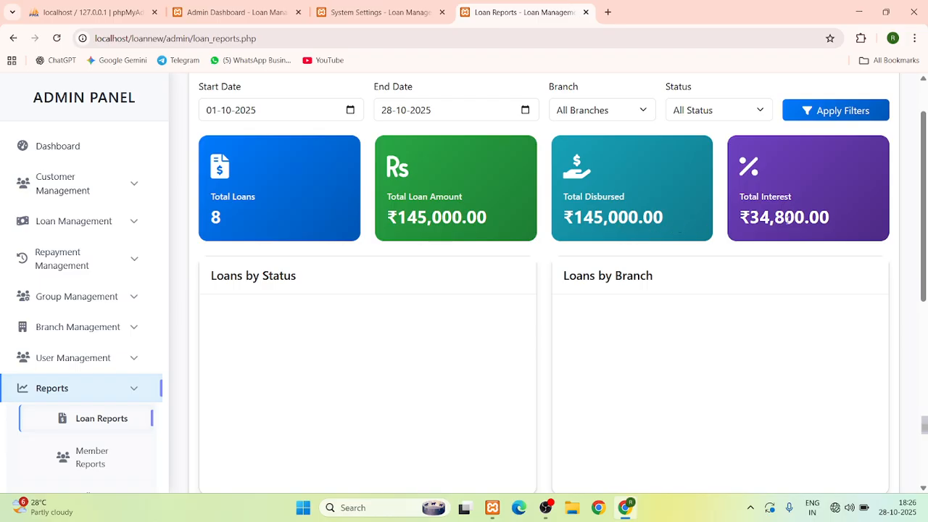
pyautogui.scroll(-3, 511, 287)
pyautogui.scroll(-2, 109, 438)
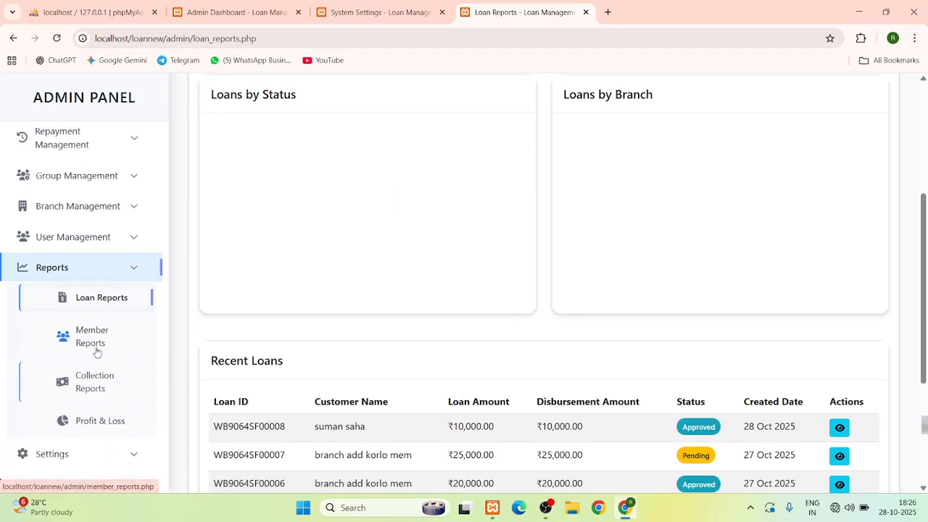